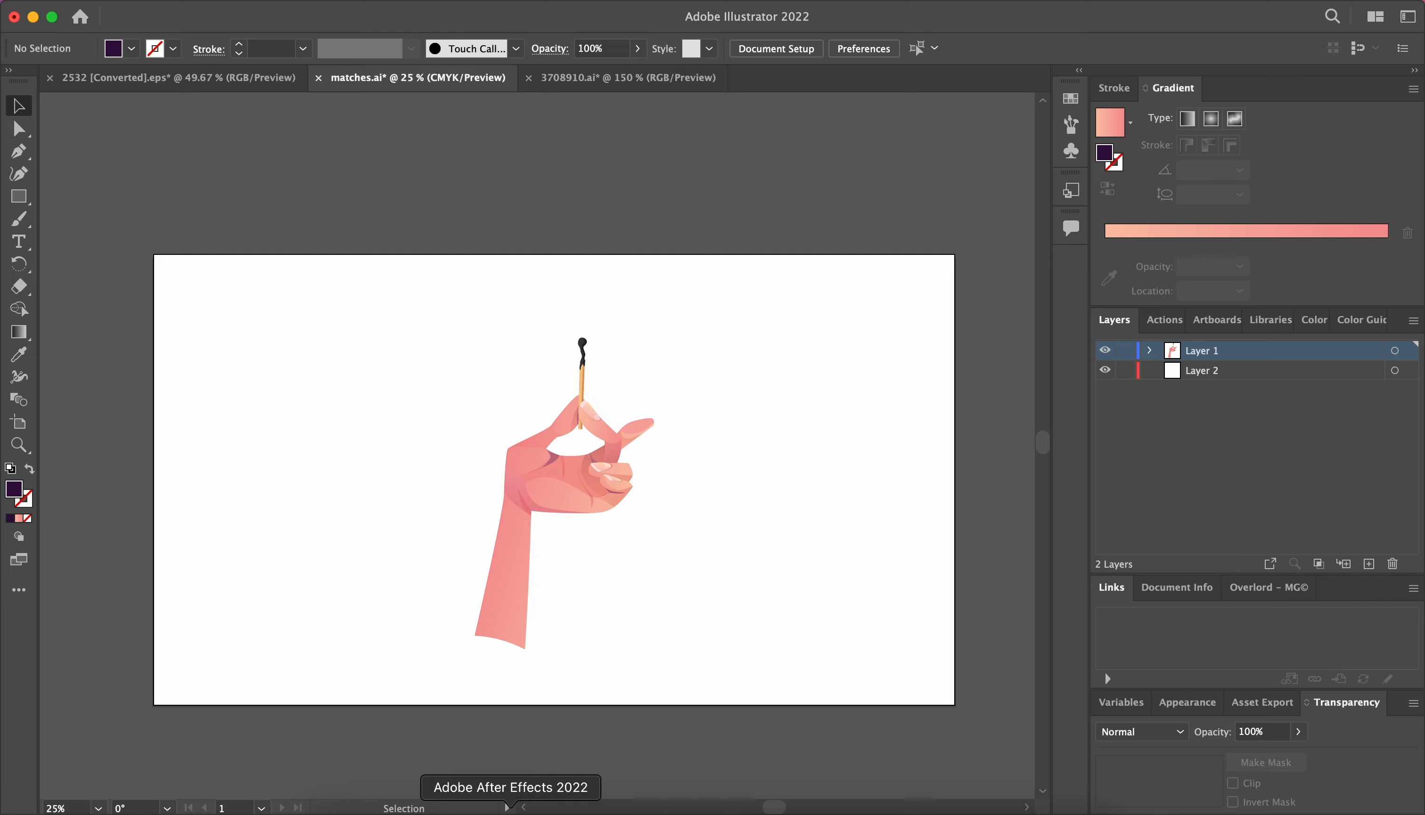
- Switch to After Effects and import matches.ai as Composition - Retain Layer Sizes
{"action": "left_click", "coordinate": [511, 809]}
{"action": "left_click", "coordinate": [122, 349]}
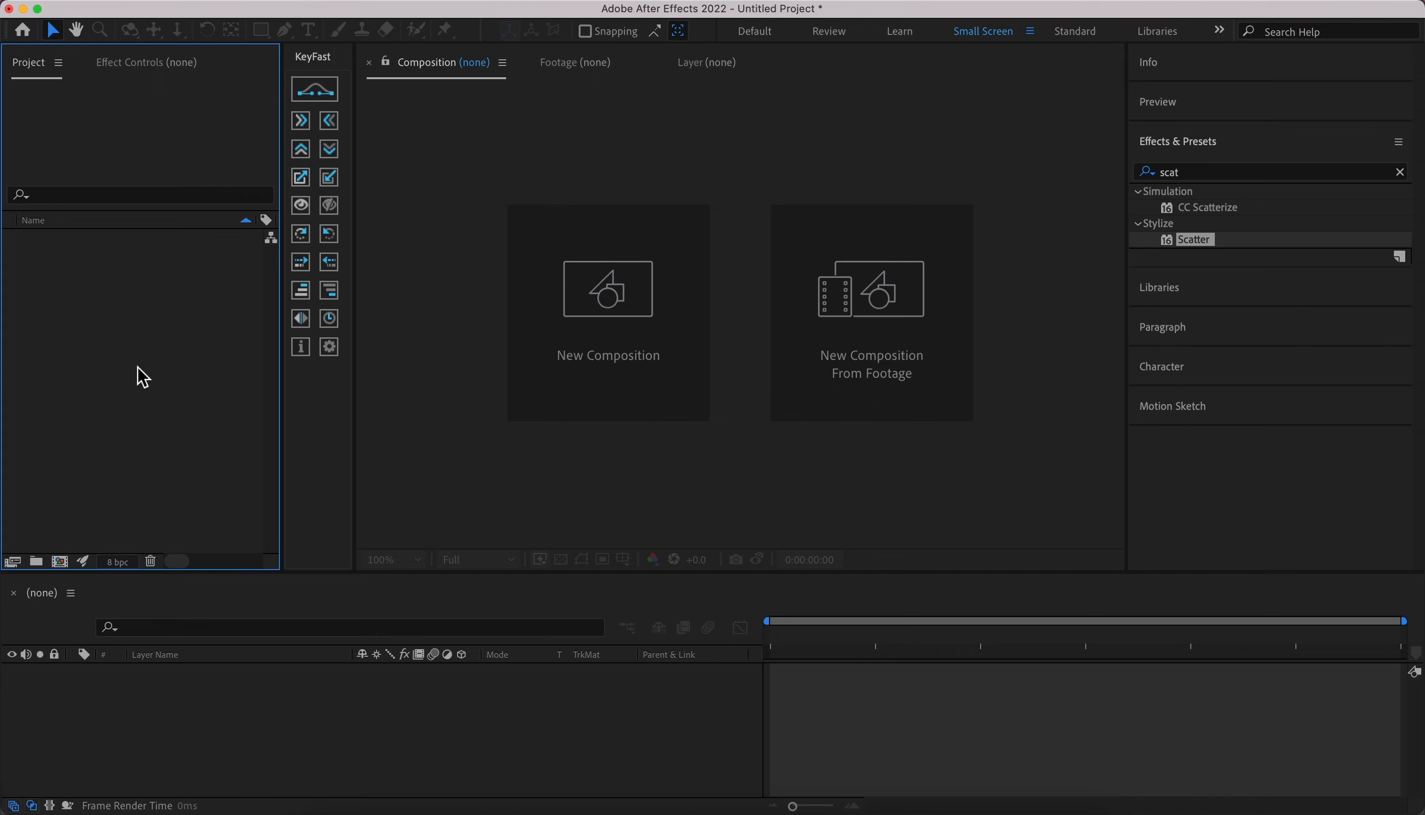
{"action": "double_click", "coordinate": [206, 388]}
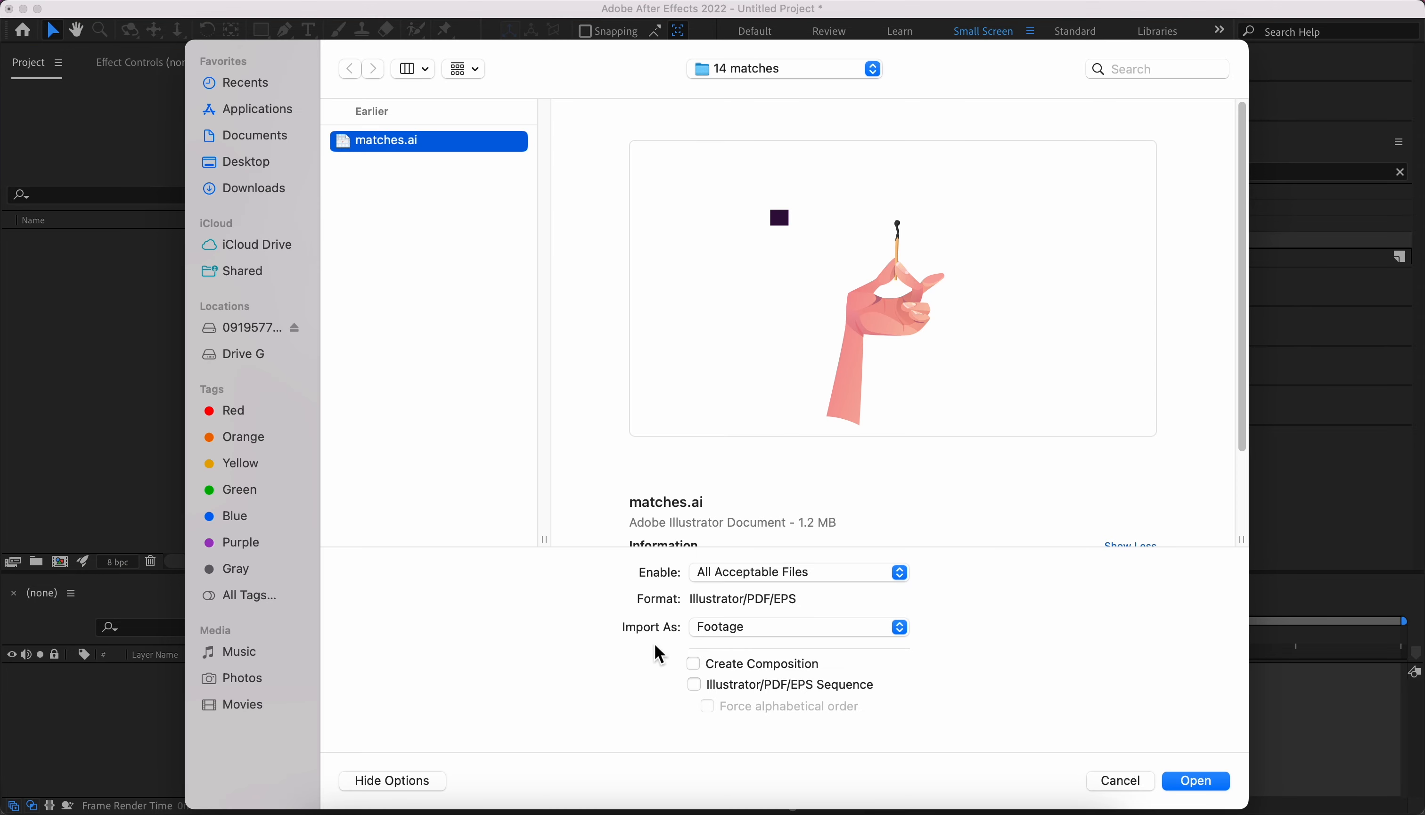
{"action": "left_click", "coordinate": [704, 634]}
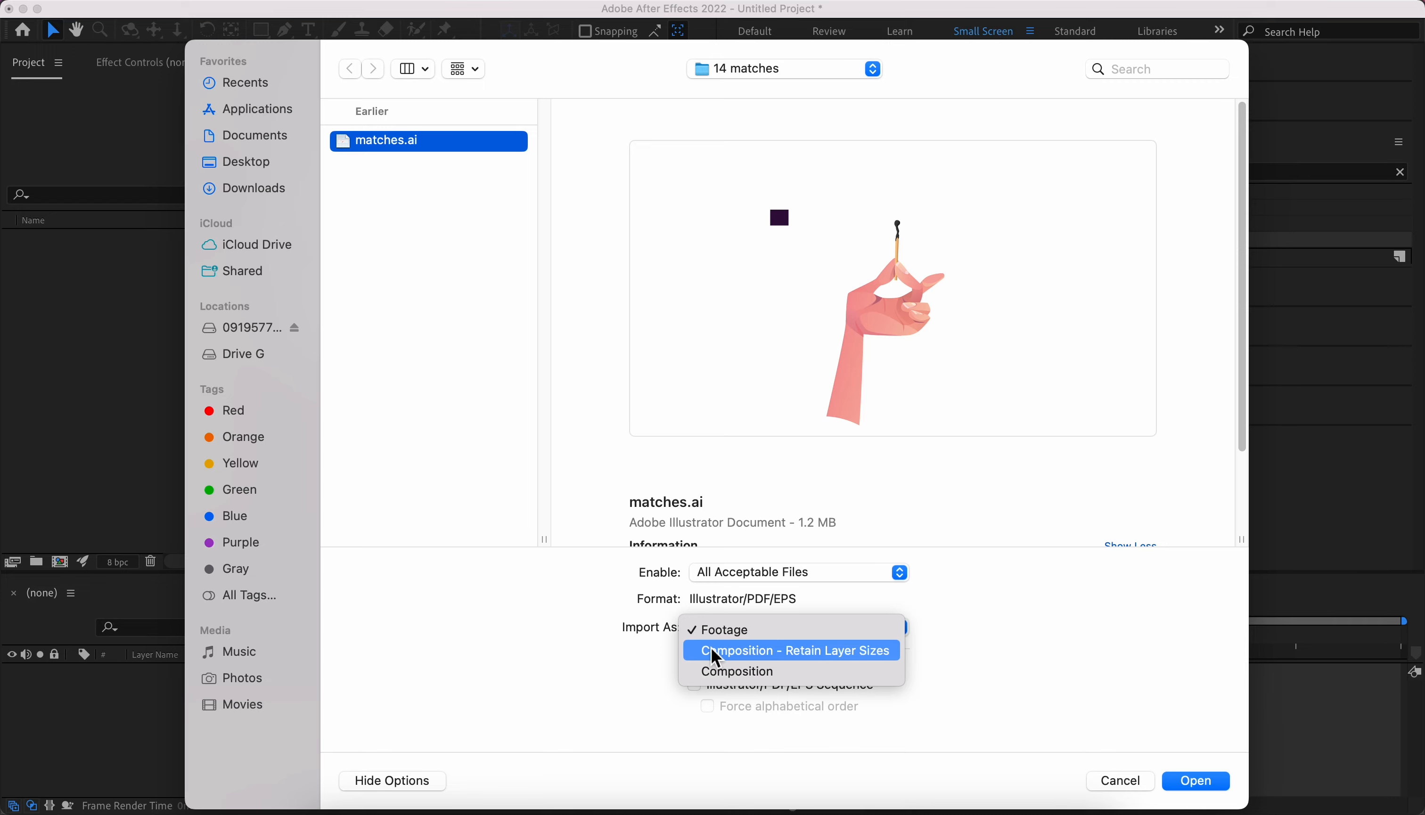
{"action": "left_click", "coordinate": [715, 657]}
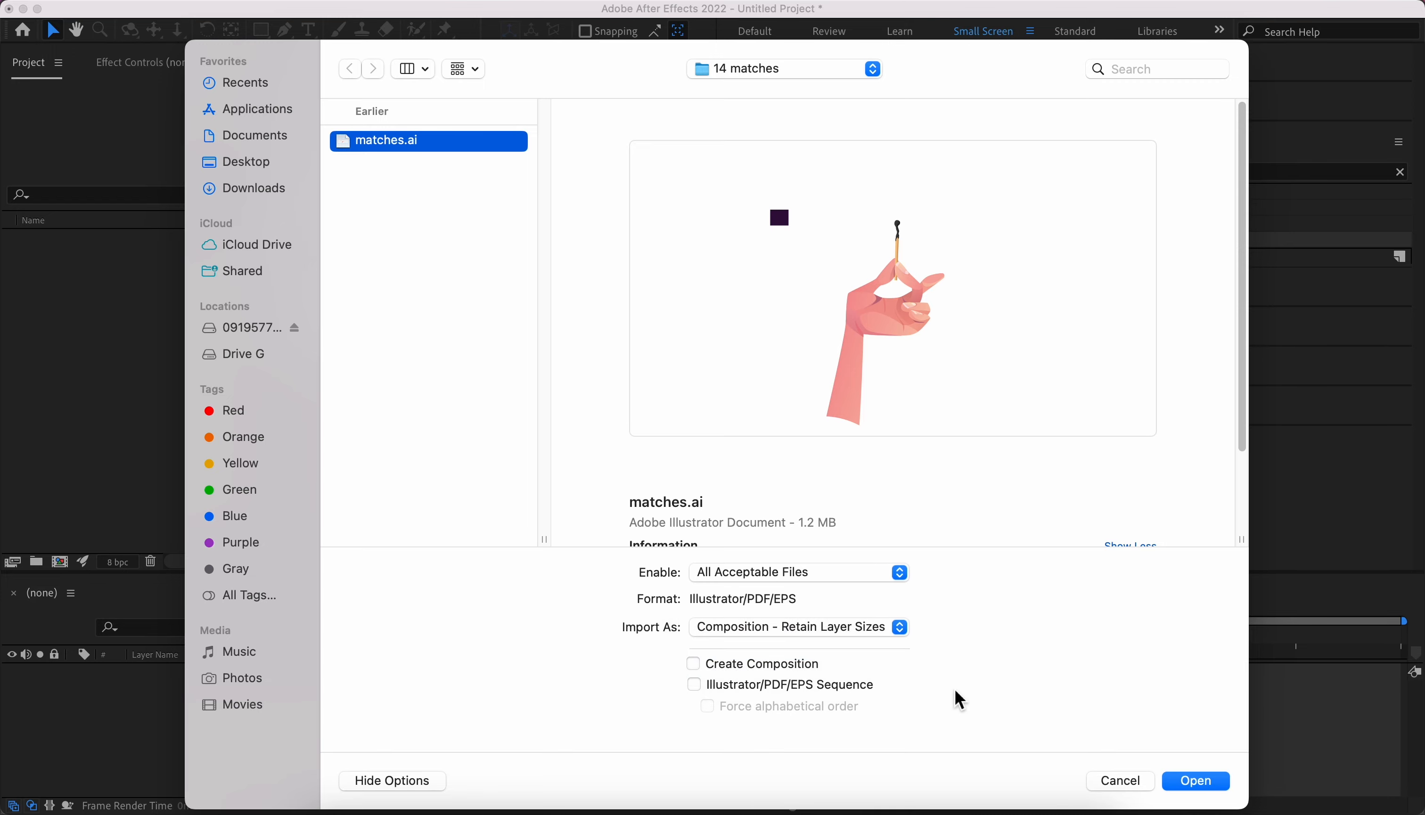
{"action": "left_click", "coordinate": [1187, 782]}
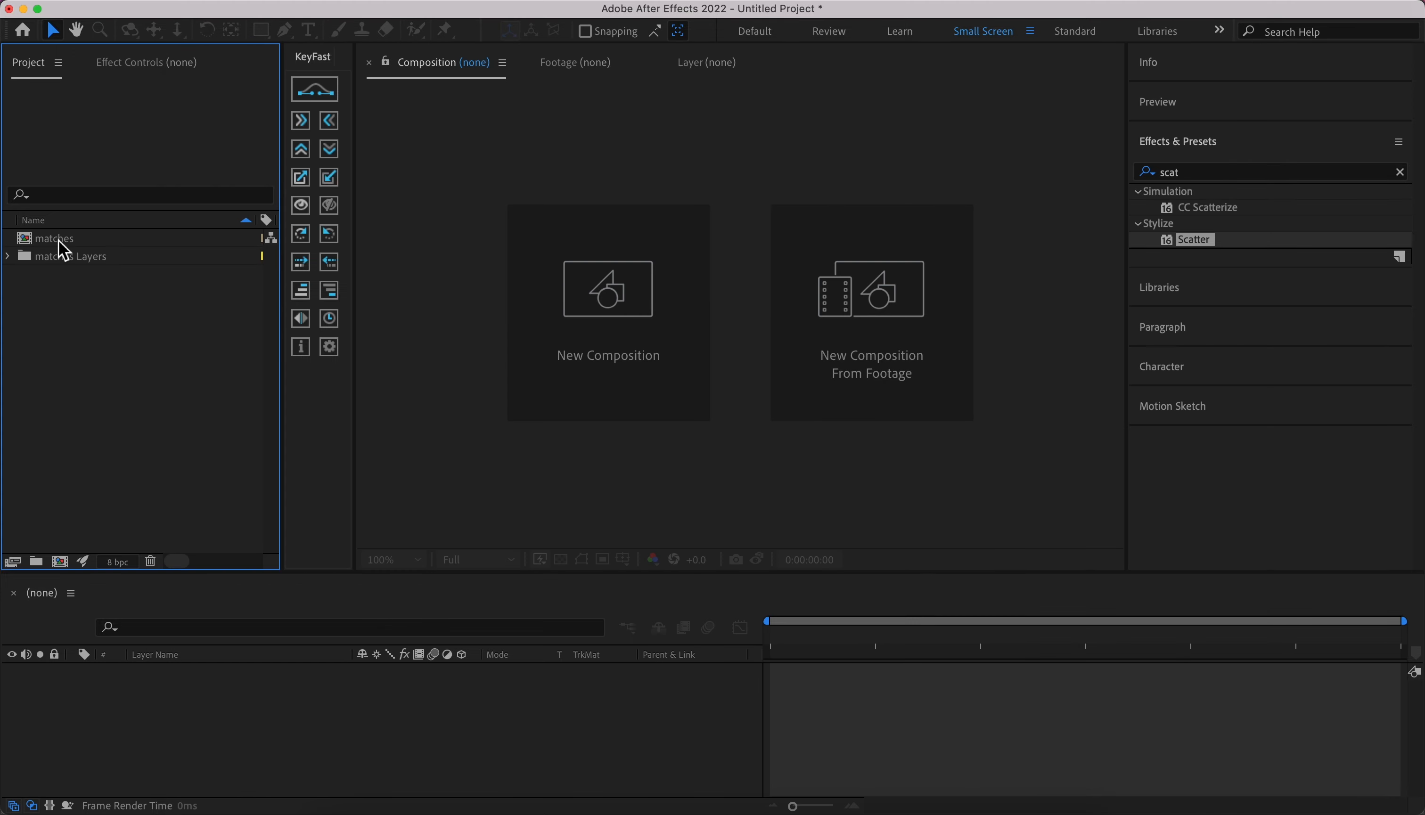
- Open the imported matches composition and enable continuous rasterization for Layer 1
{"action": "double_click", "coordinate": [57, 239]}
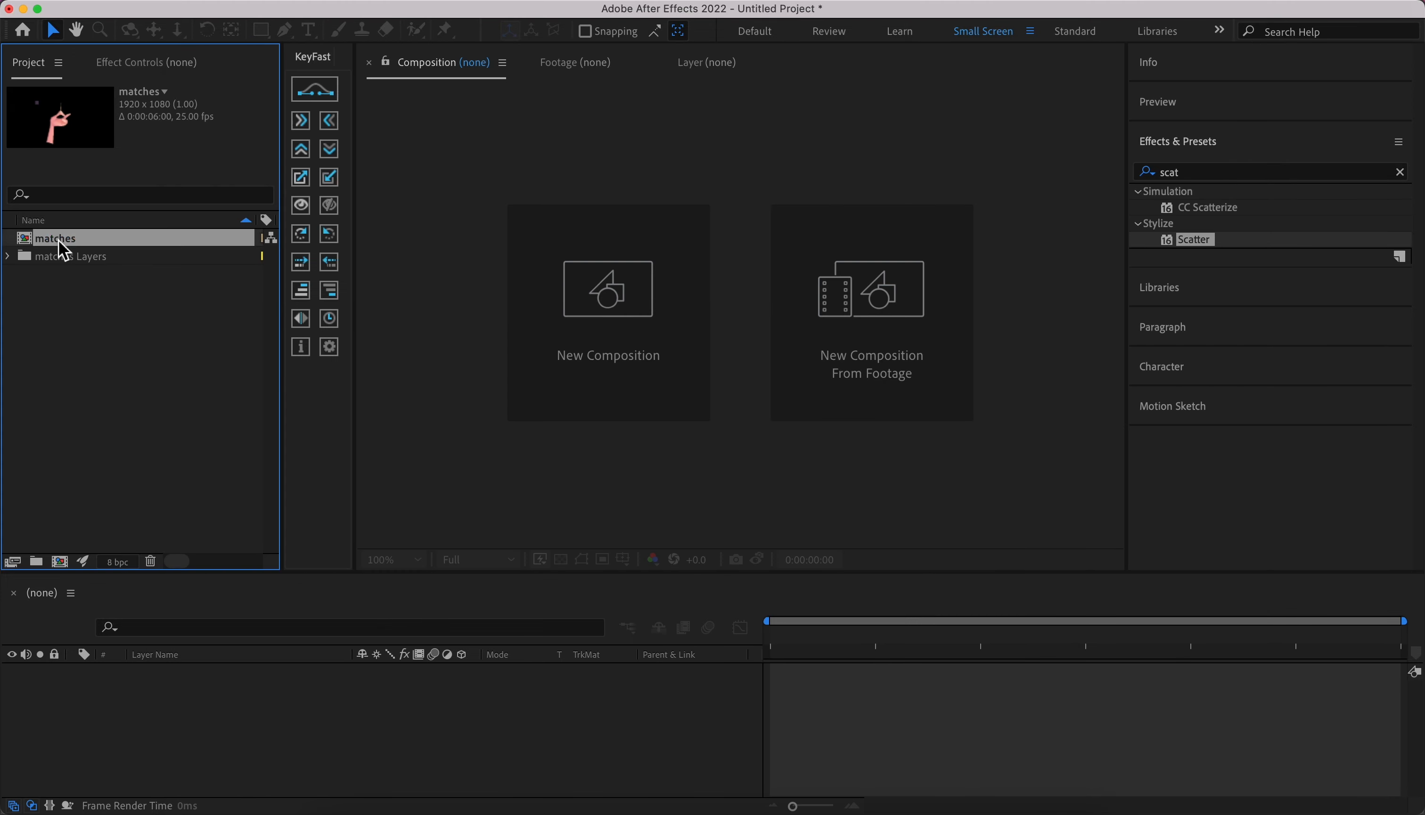
{"action": "left_click", "coordinate": [627, 339]}
{"action": "key", "text": "space"}
{"action": "left_click_drag", "start_coordinate": [696, 395], "coordinate": [718, 338]}
{"action": "left_click", "coordinate": [271, 679]}
{"action": "left_click", "coordinate": [277, 676]}
{"action": "left_click", "coordinate": [382, 671]}
{"action": "left_click", "coordinate": [368, 738]}
{"action": "left_click", "coordinate": [273, 679]}
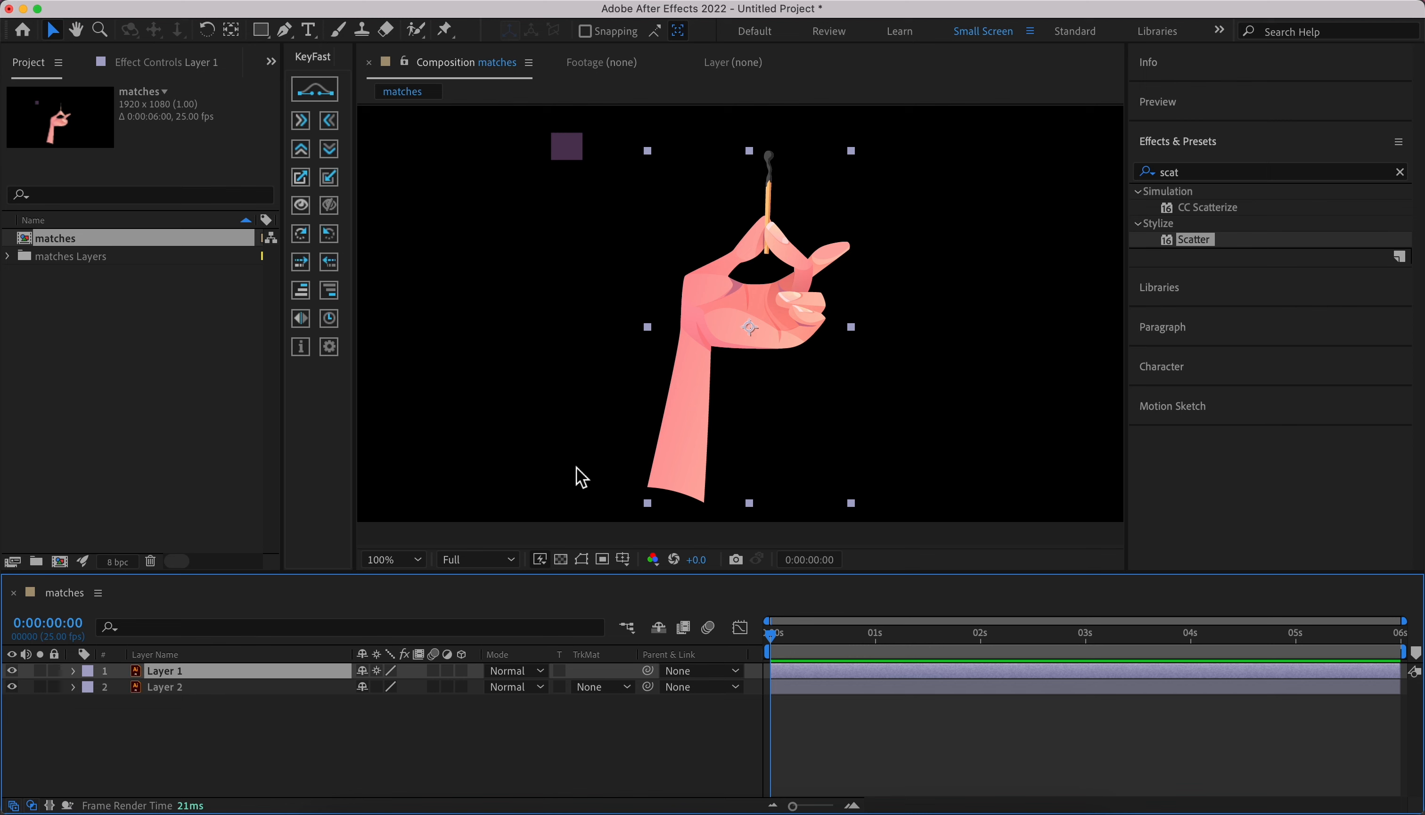
{"action": "scroll", "coordinate": [700, 283], "scroll_direction": "up", "scroll_amount": 1}
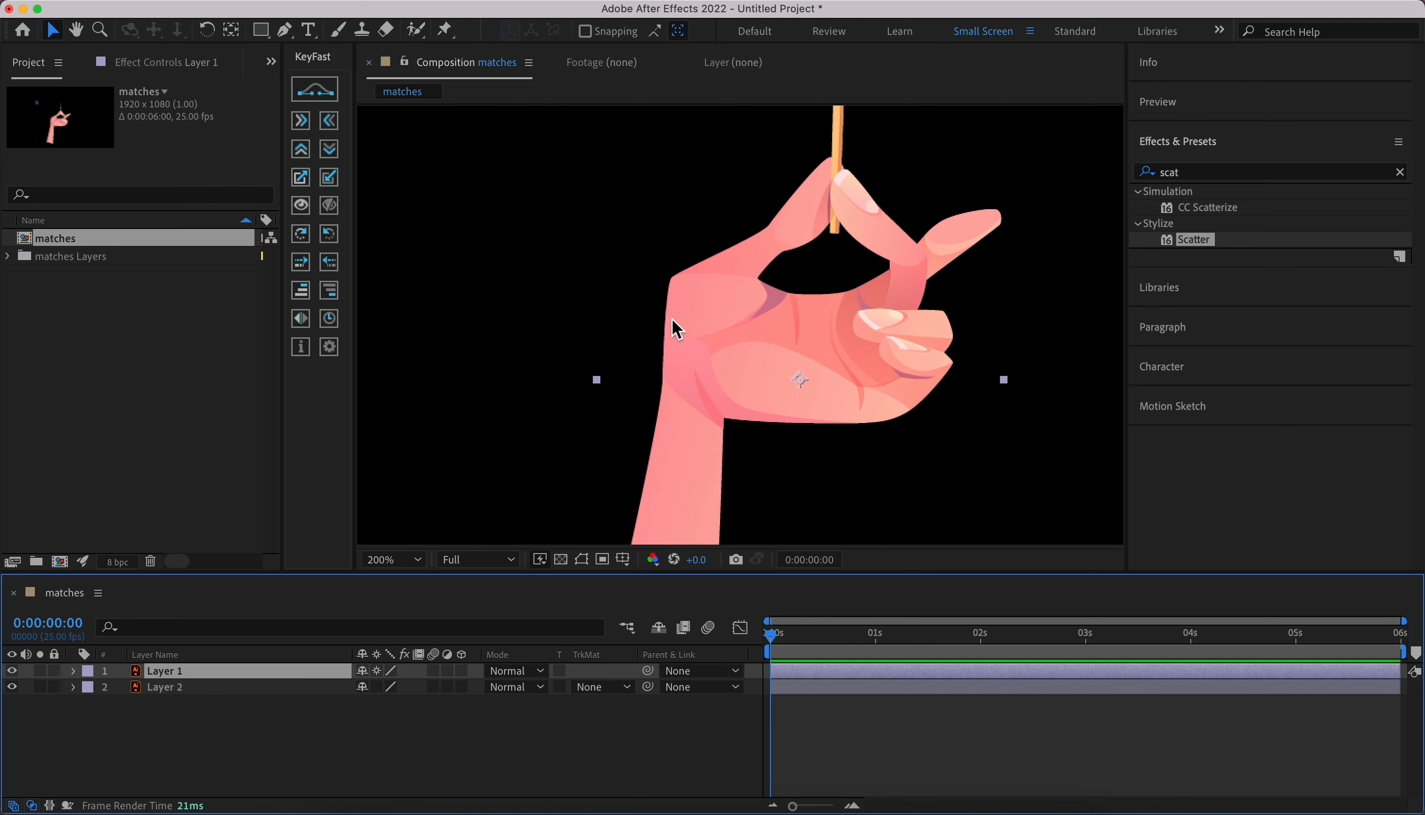
{"action": "scroll", "coordinate": [667, 342], "scroll_direction": "down", "scroll_amount": 1}
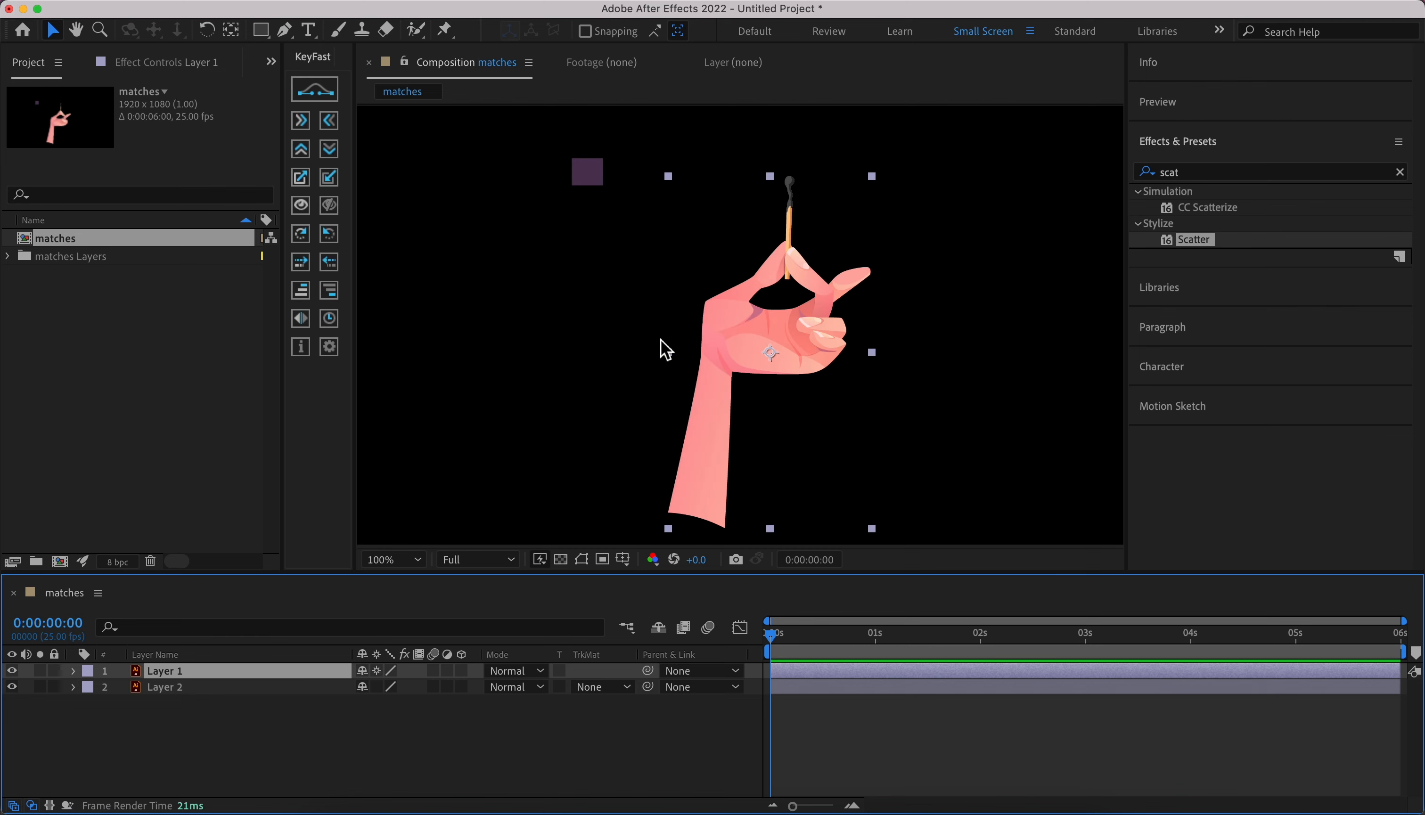
- Copy Layer 1, the hand with the match, from the matches composition
{"action": "left_click", "coordinate": [407, 738]}
{"action": "left_click", "coordinate": [273, 680]}
{"action": "left_click", "coordinate": [190, 4]}
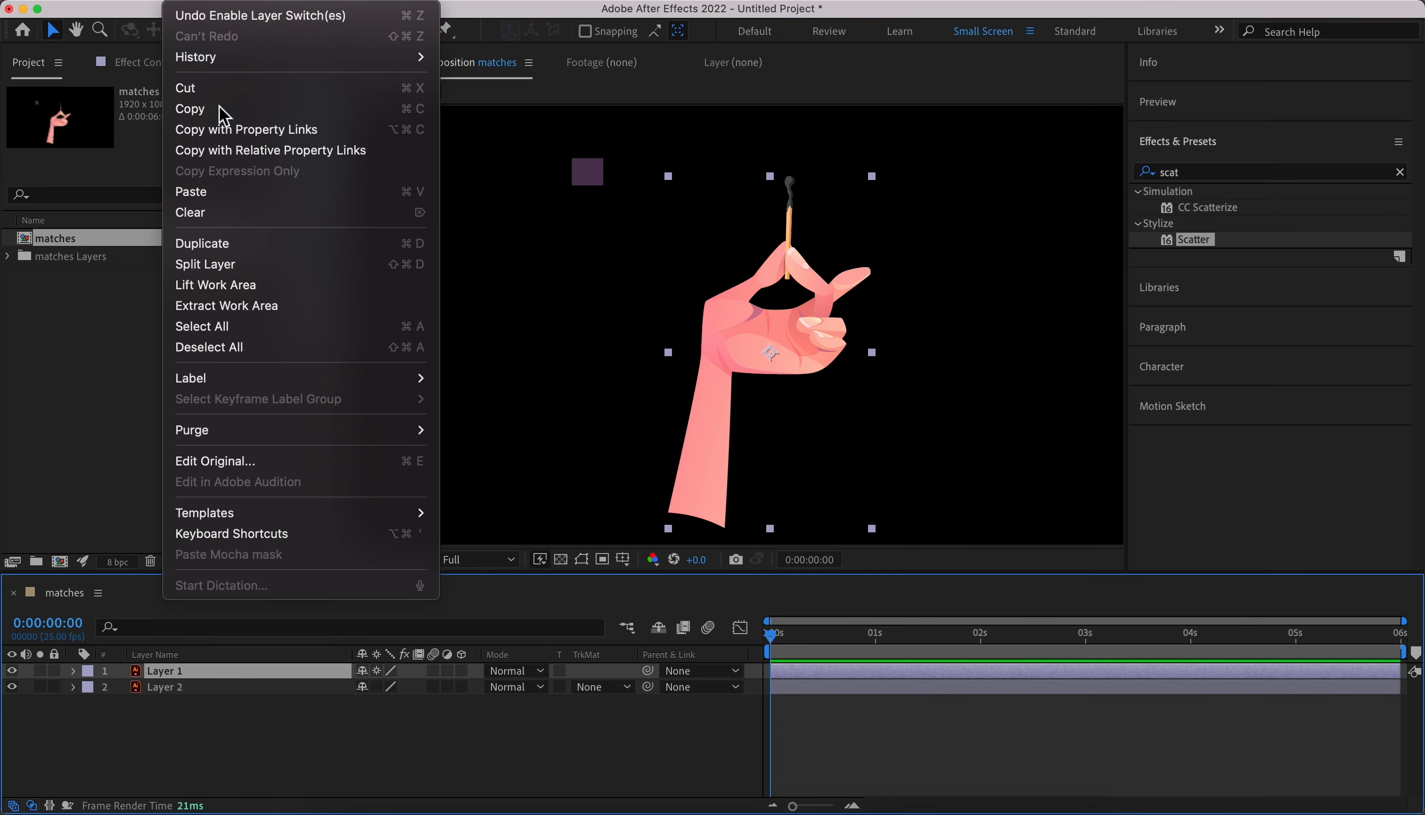
{"action": "left_click", "coordinate": [224, 116]}
- Create a new composition named Matches with a height of 1280 px and a dark Pale Gray-Red background
{"action": "left_click", "coordinate": [156, 388]}
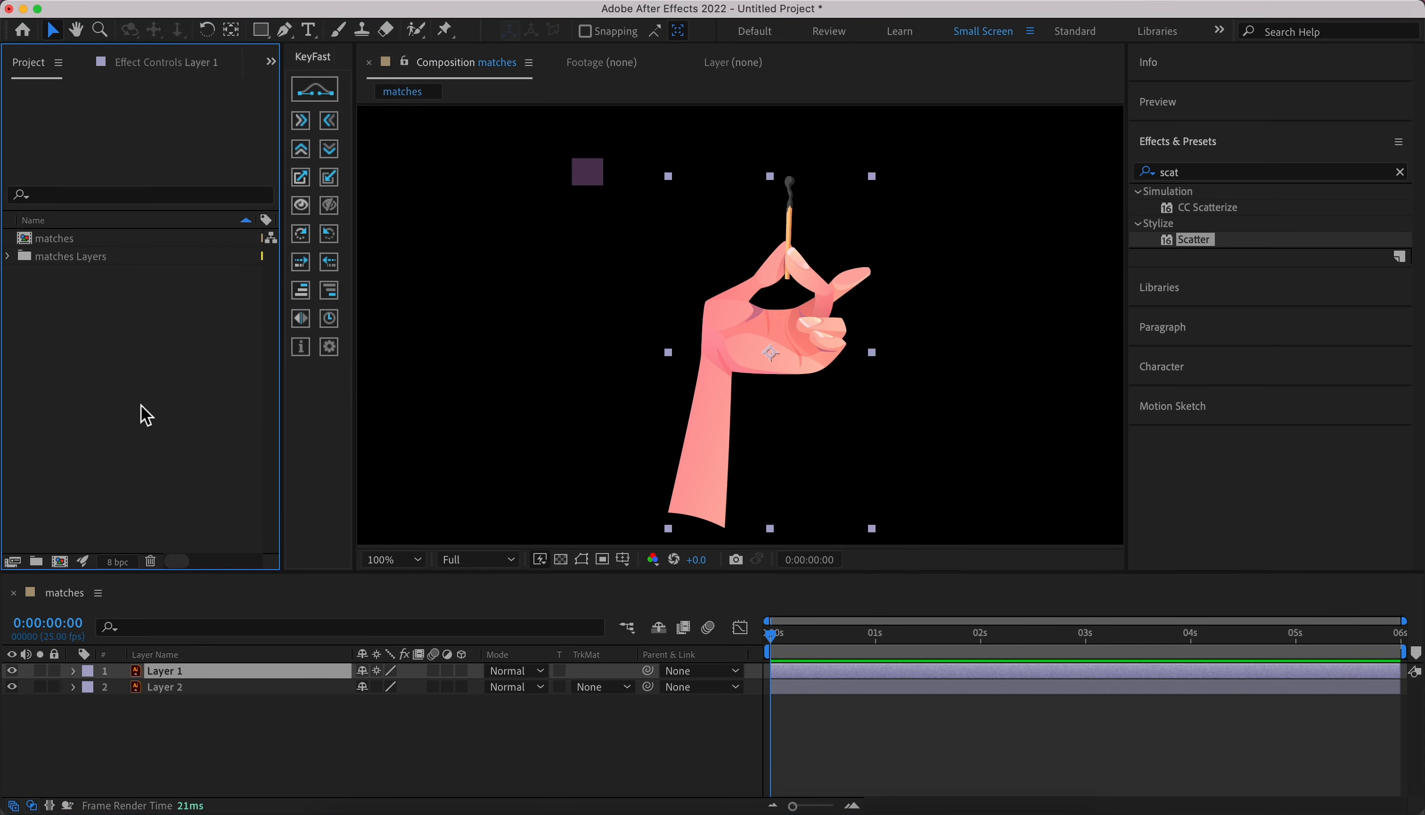
{"action": "left_click", "coordinate": [60, 563]}
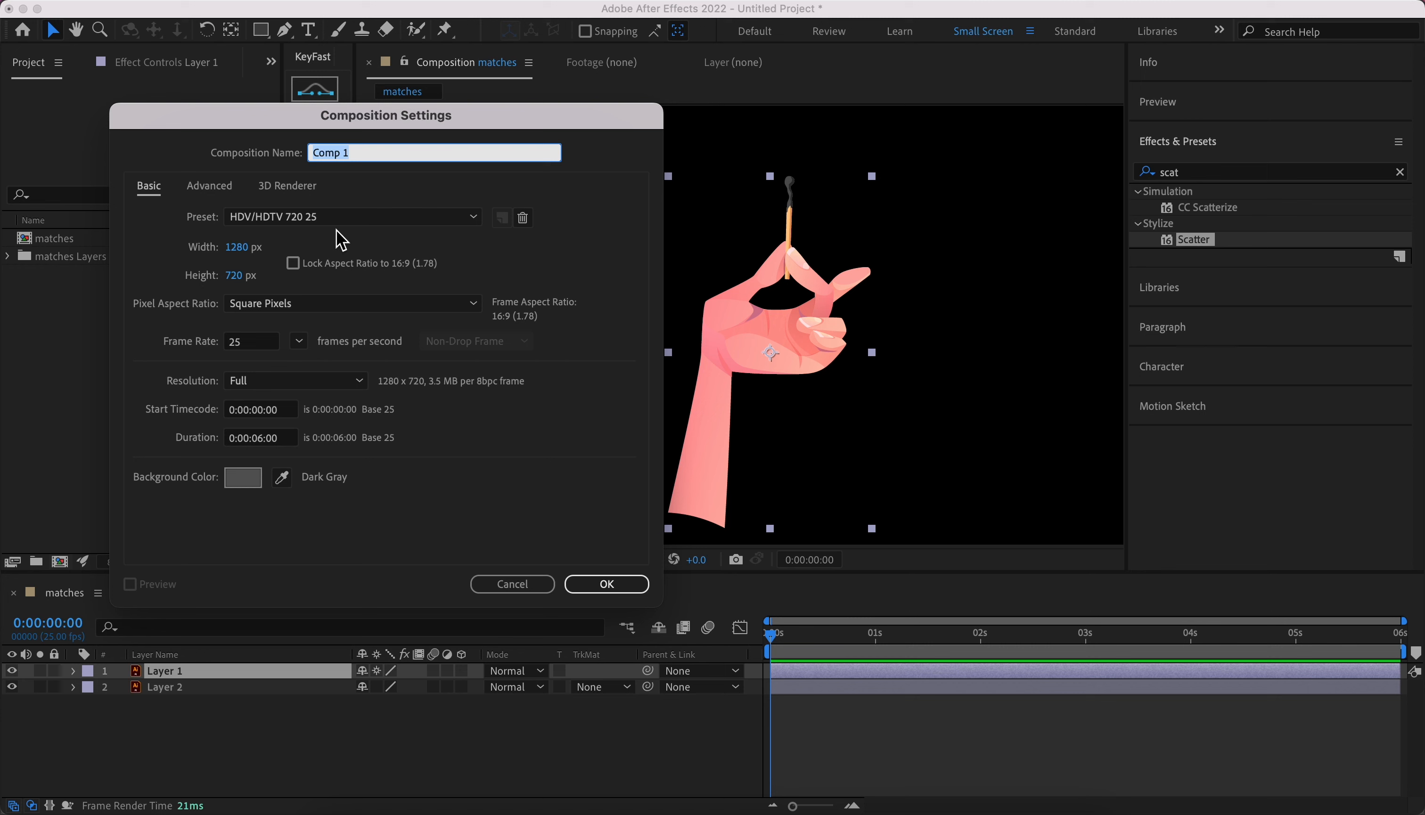
{"action": "type", "text": "Matches"}
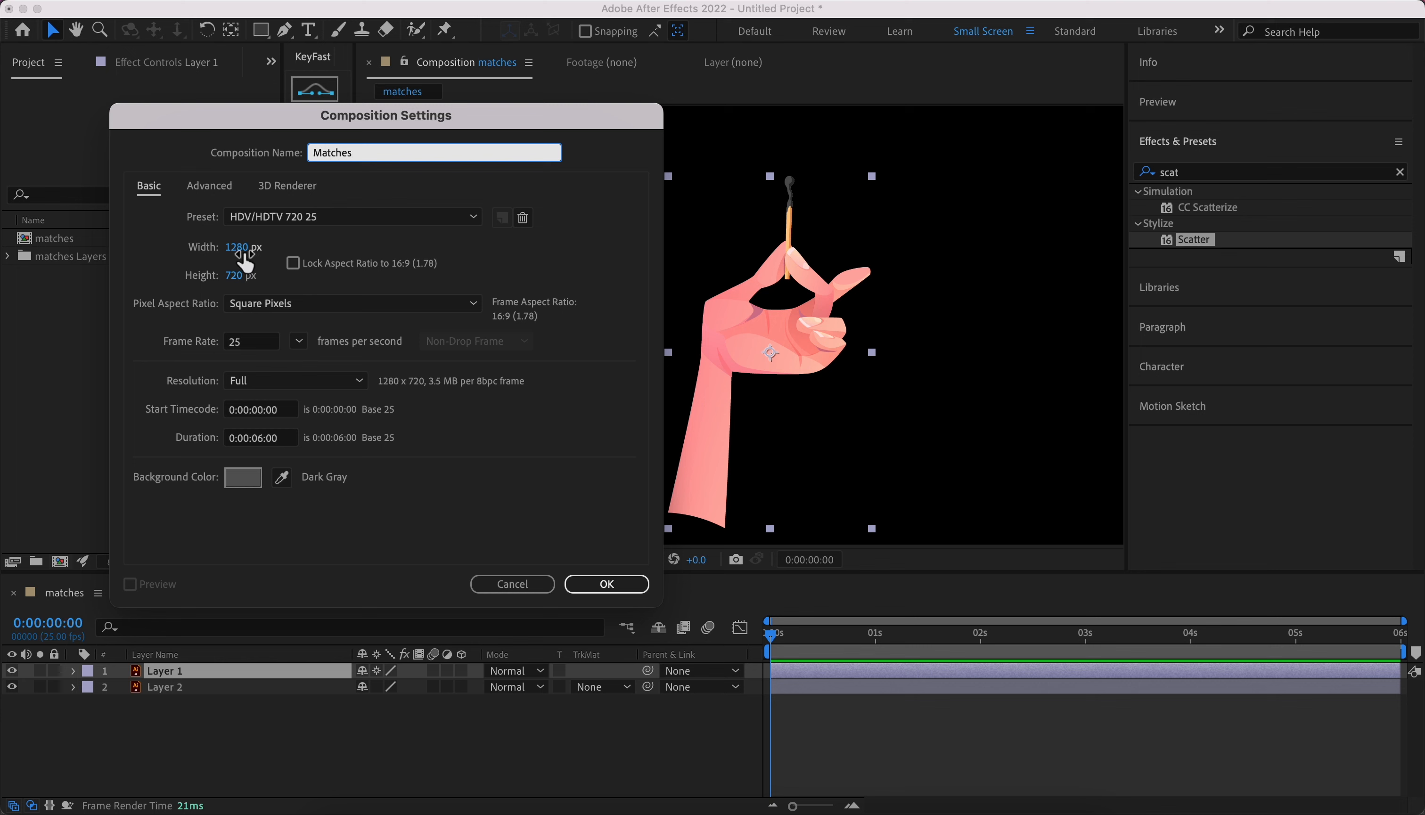
{"action": "left_click", "coordinate": [235, 275]}
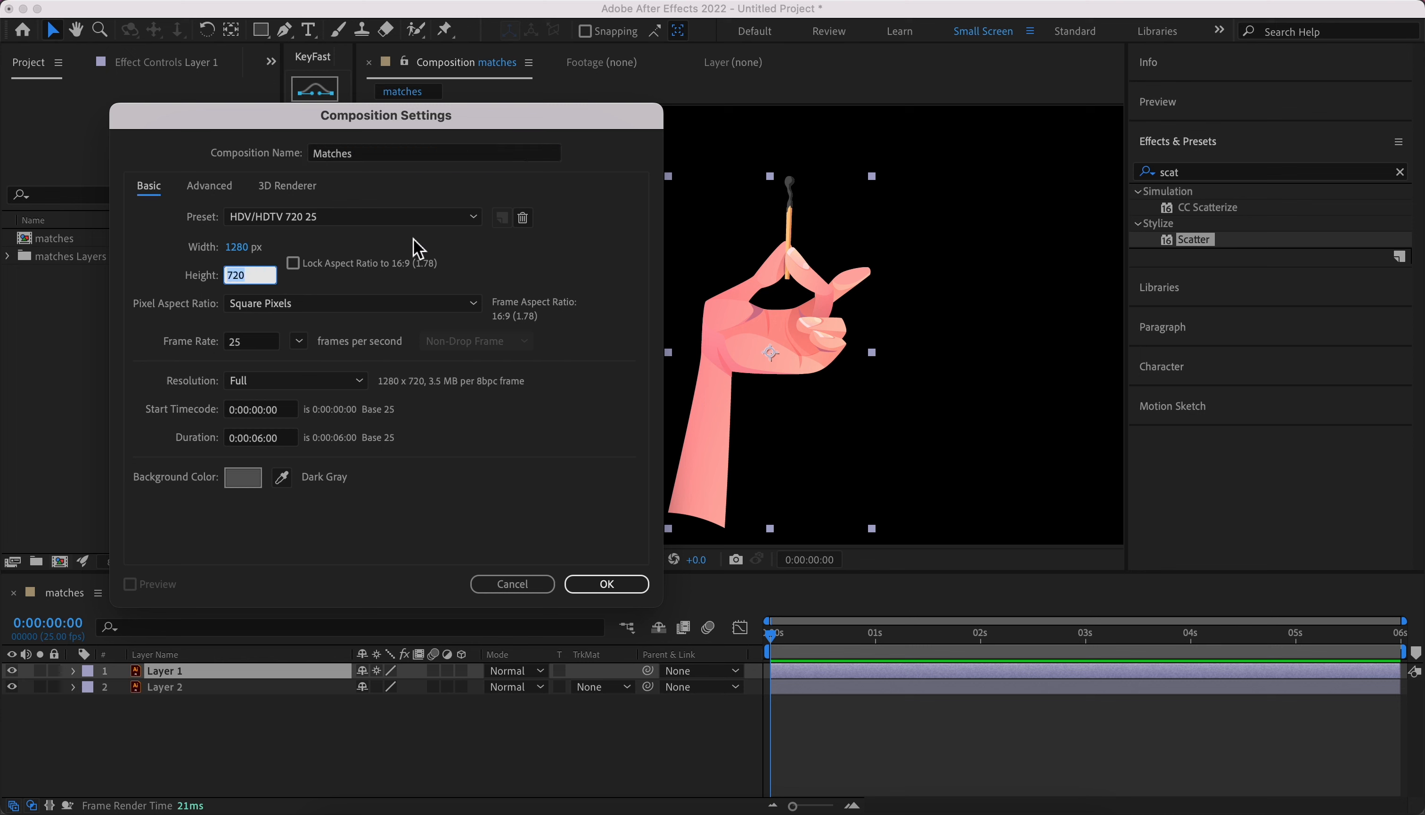
{"action": "type", "text": "1280"}
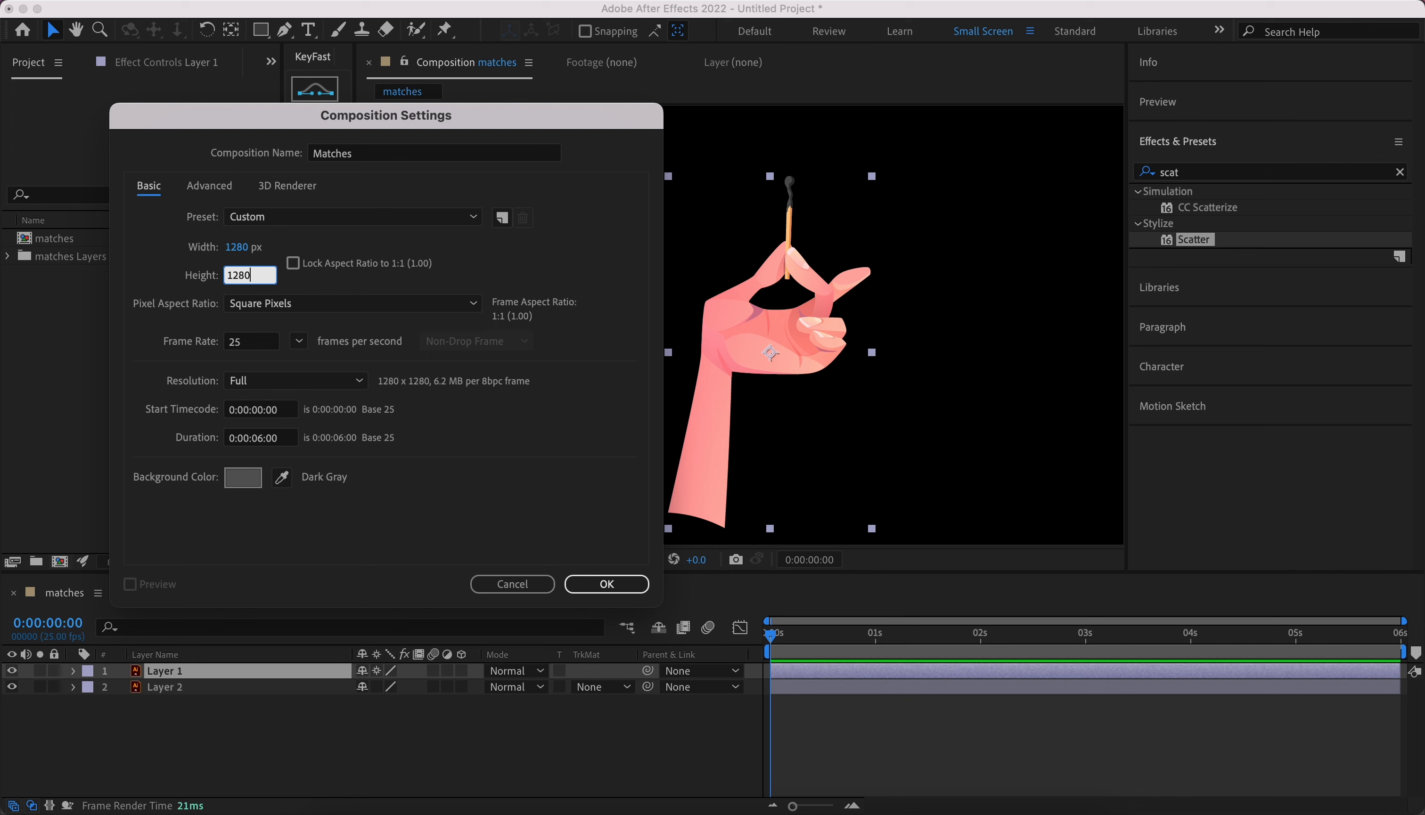
{"action": "left_click", "coordinate": [243, 478]}
{"action": "left_click", "coordinate": [28, 386]}
{"action": "left_click", "coordinate": [438, 209]}
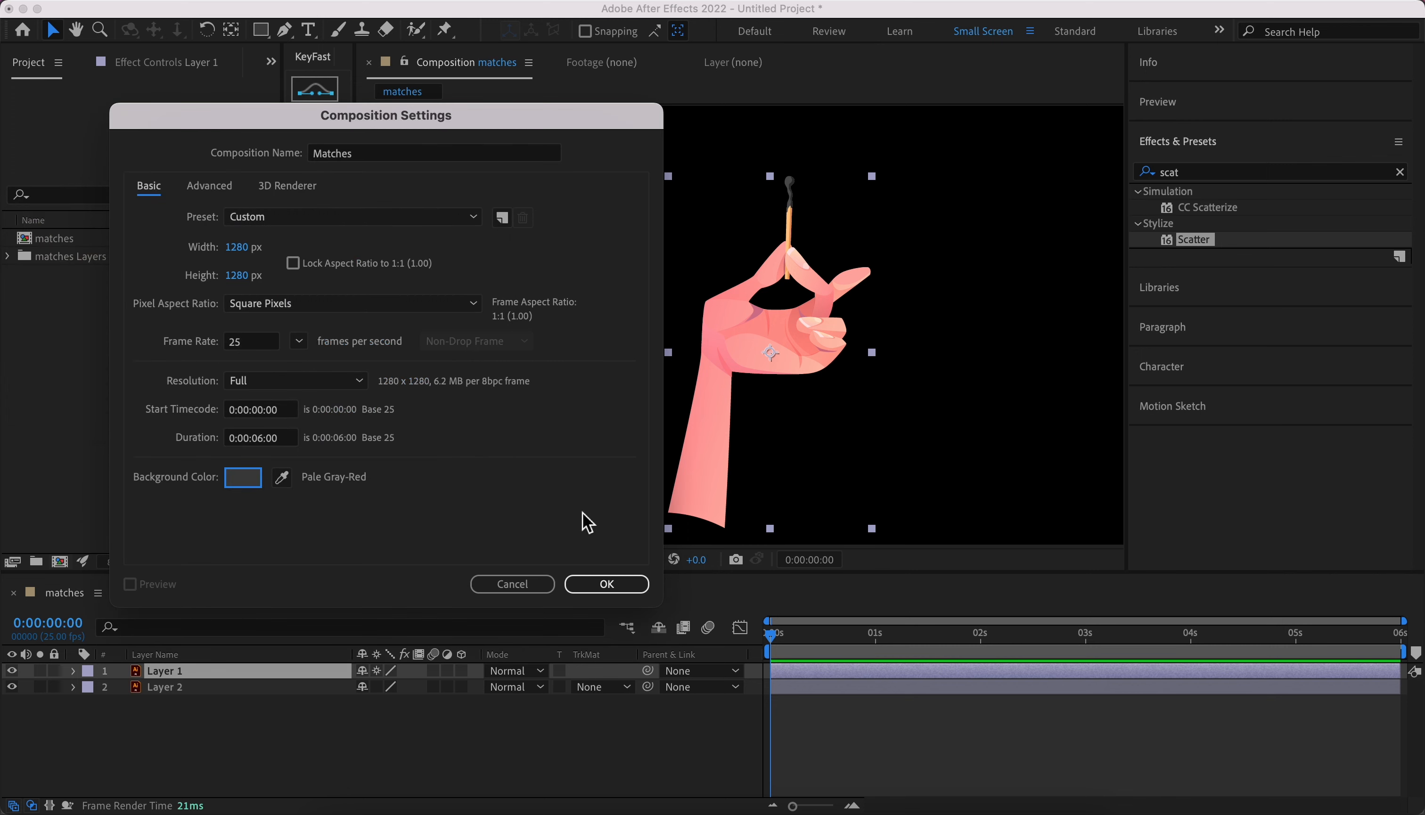
{"action": "left_click", "coordinate": [594, 582]}
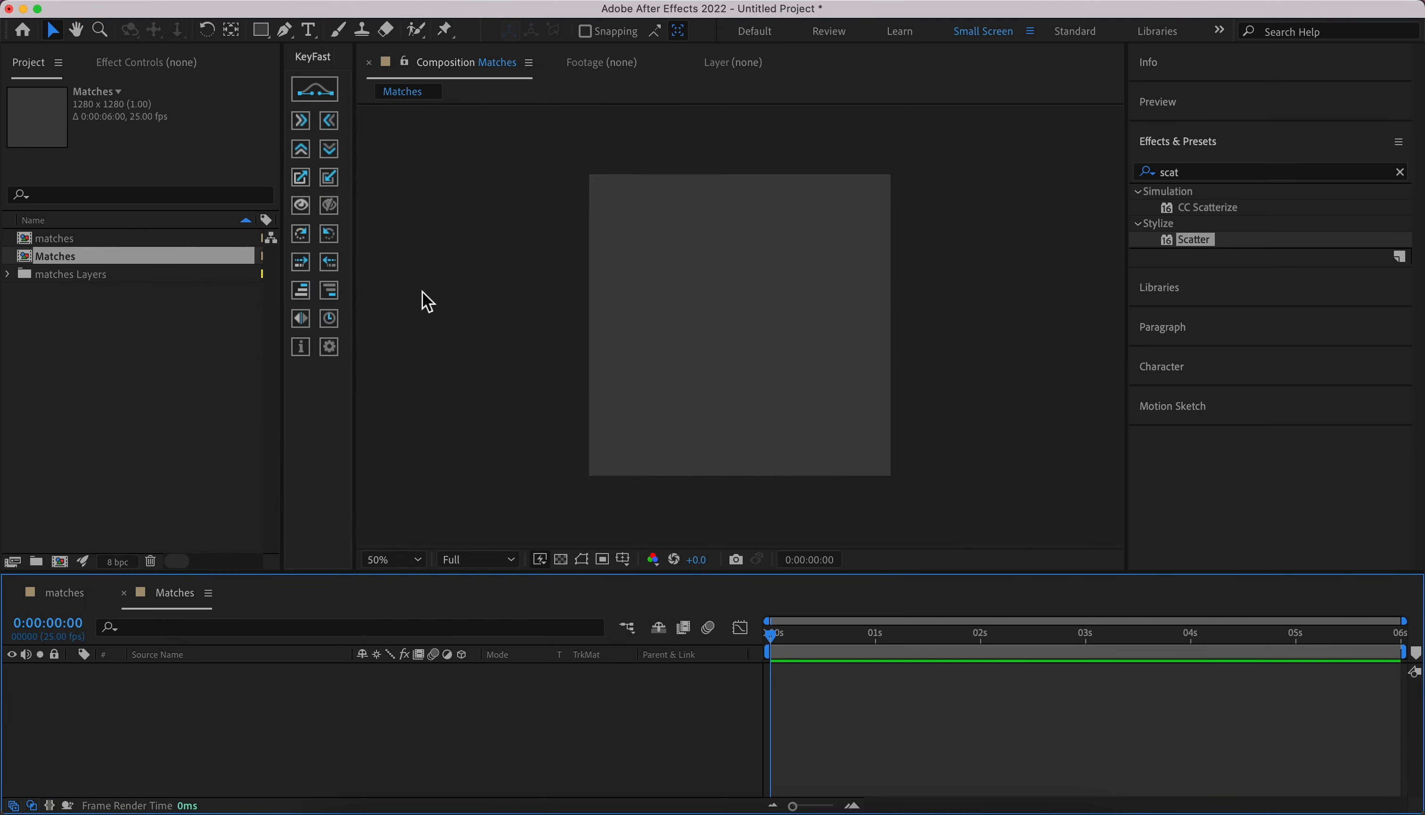
- Paste the hand layer into the Matches composition and move it so the wrist extends past the lower edge of the frame
{"action": "left_click", "coordinate": [215, 7]}
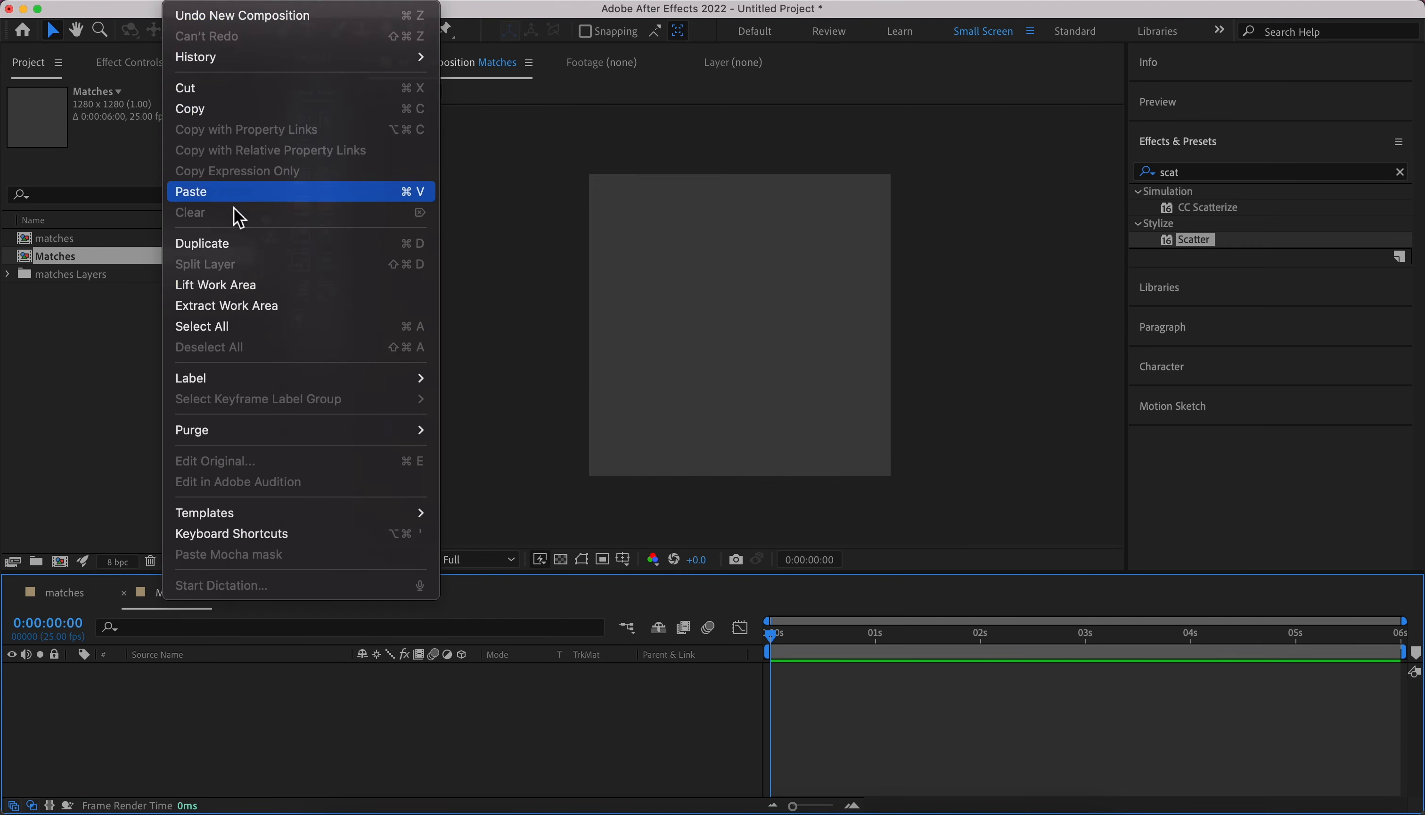
{"action": "left_click", "coordinate": [226, 192]}
{"action": "left_click", "coordinate": [394, 560]}
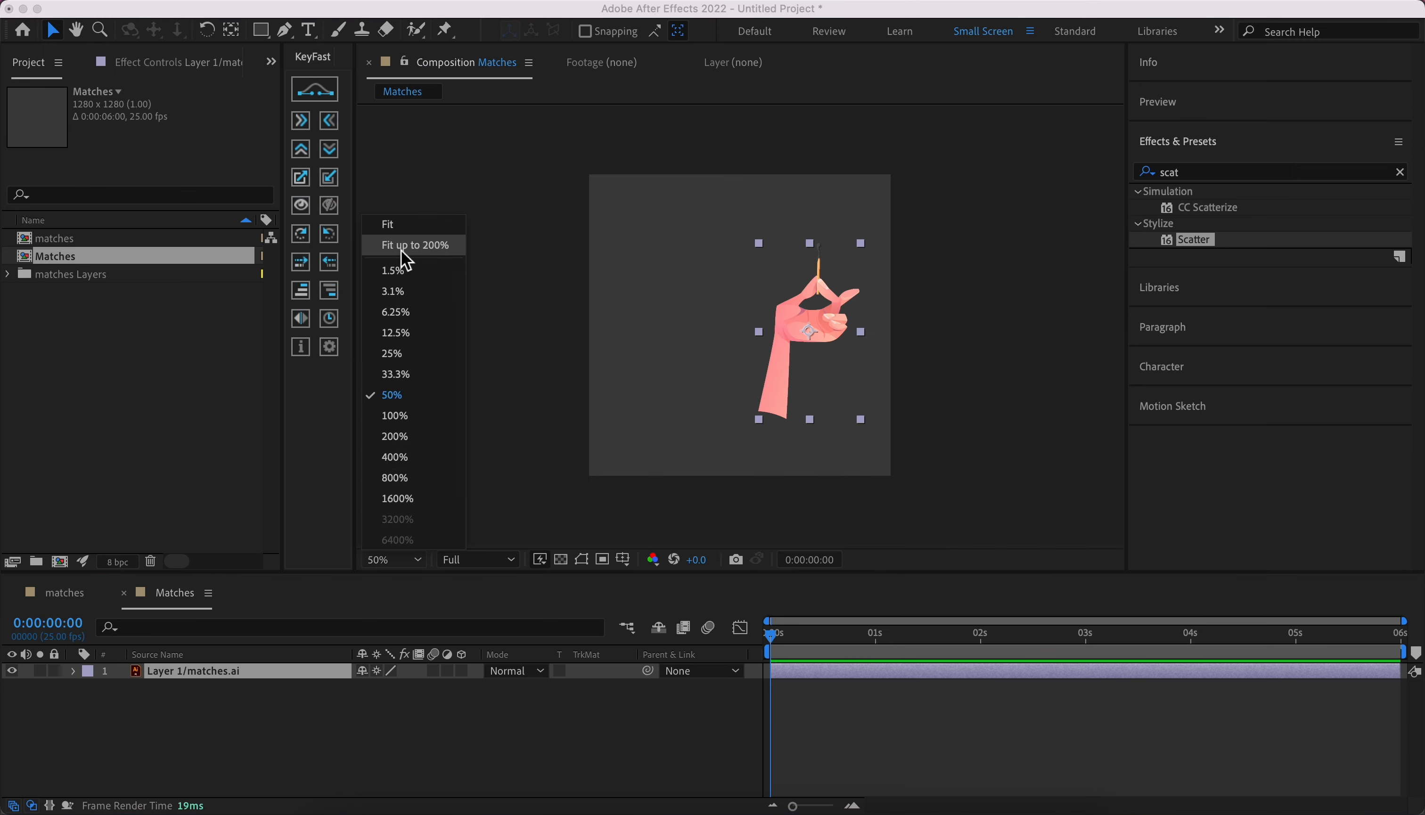
{"action": "left_click", "coordinate": [401, 246]}
{"action": "left_click_drag", "start_coordinate": [804, 382], "coordinate": [718, 469]}
{"action": "left_click", "coordinate": [351, 741]}
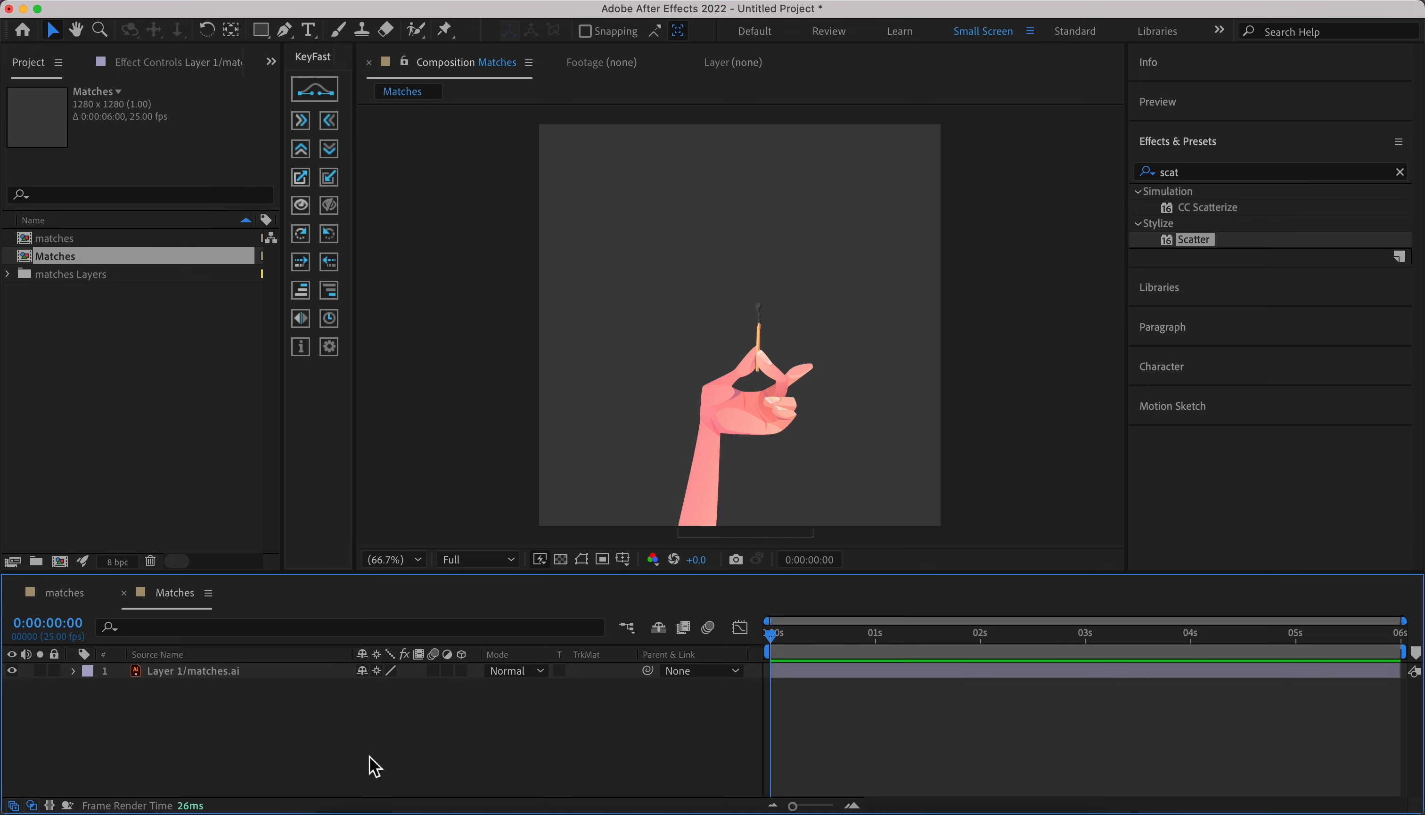
- Add a null object, centre its anchor point within the layer and centre the null in the composition
{"action": "right_click", "coordinate": [370, 711]}
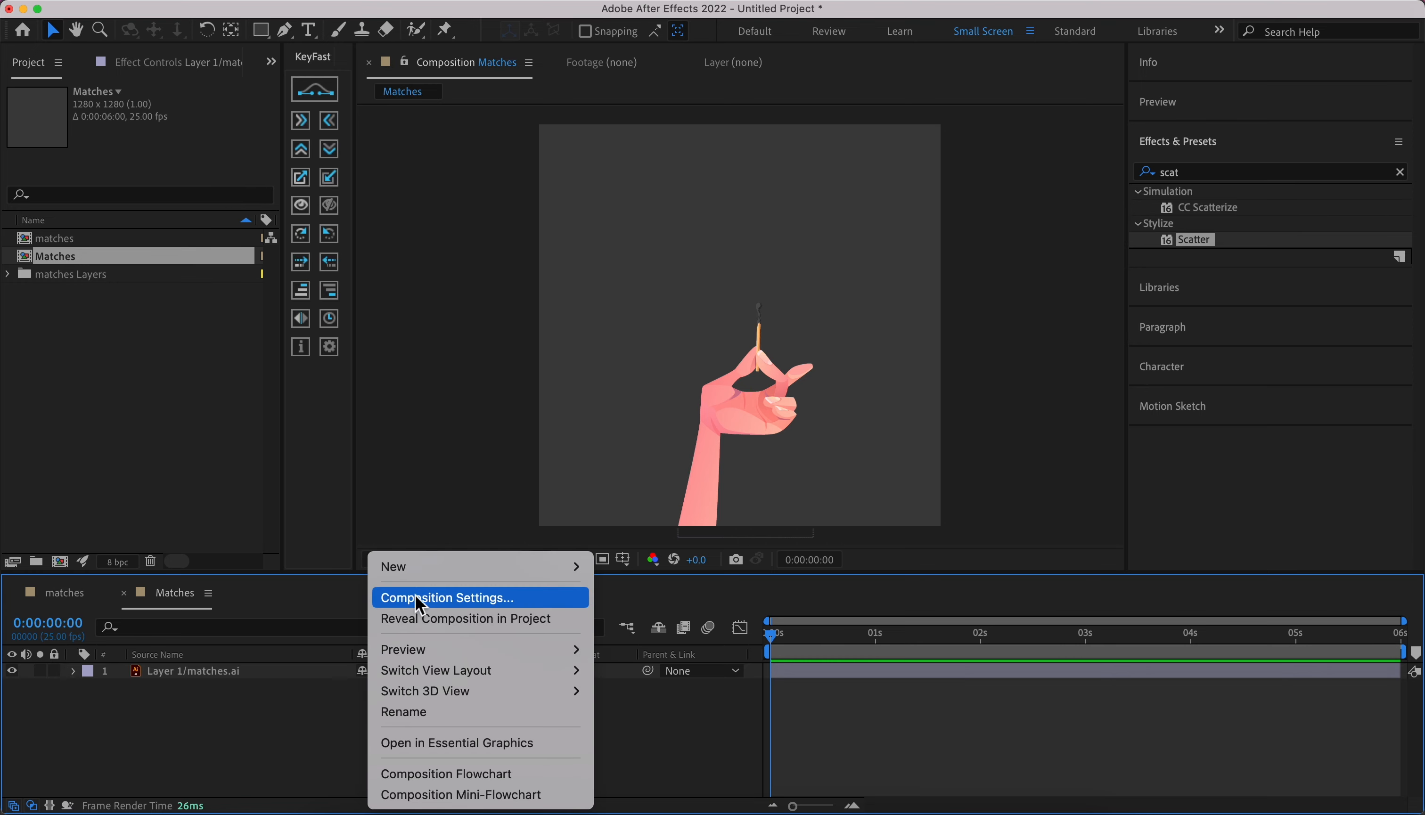
{"action": "mouse_move", "coordinate": [419, 570]}
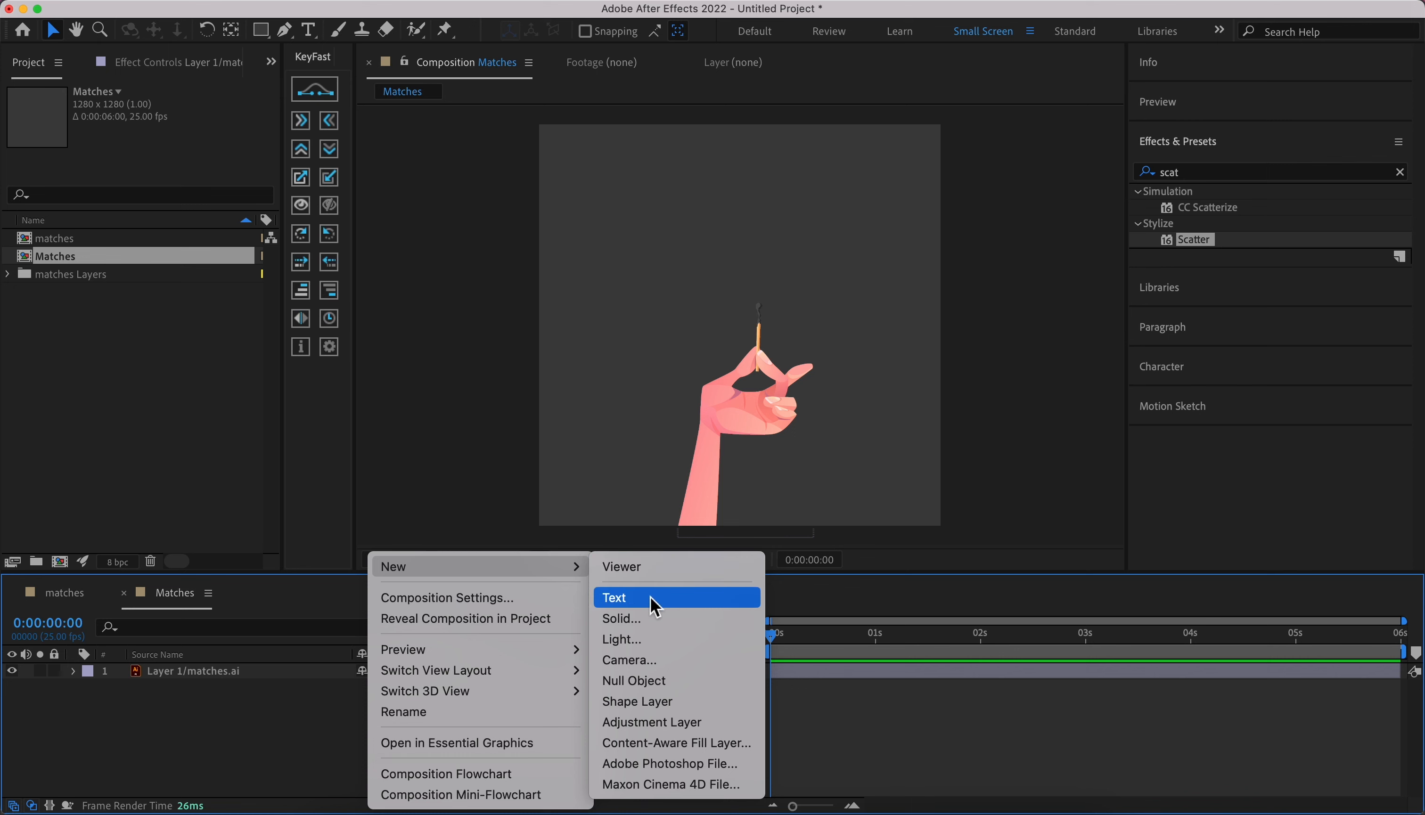
{"action": "left_click", "coordinate": [648, 681]}
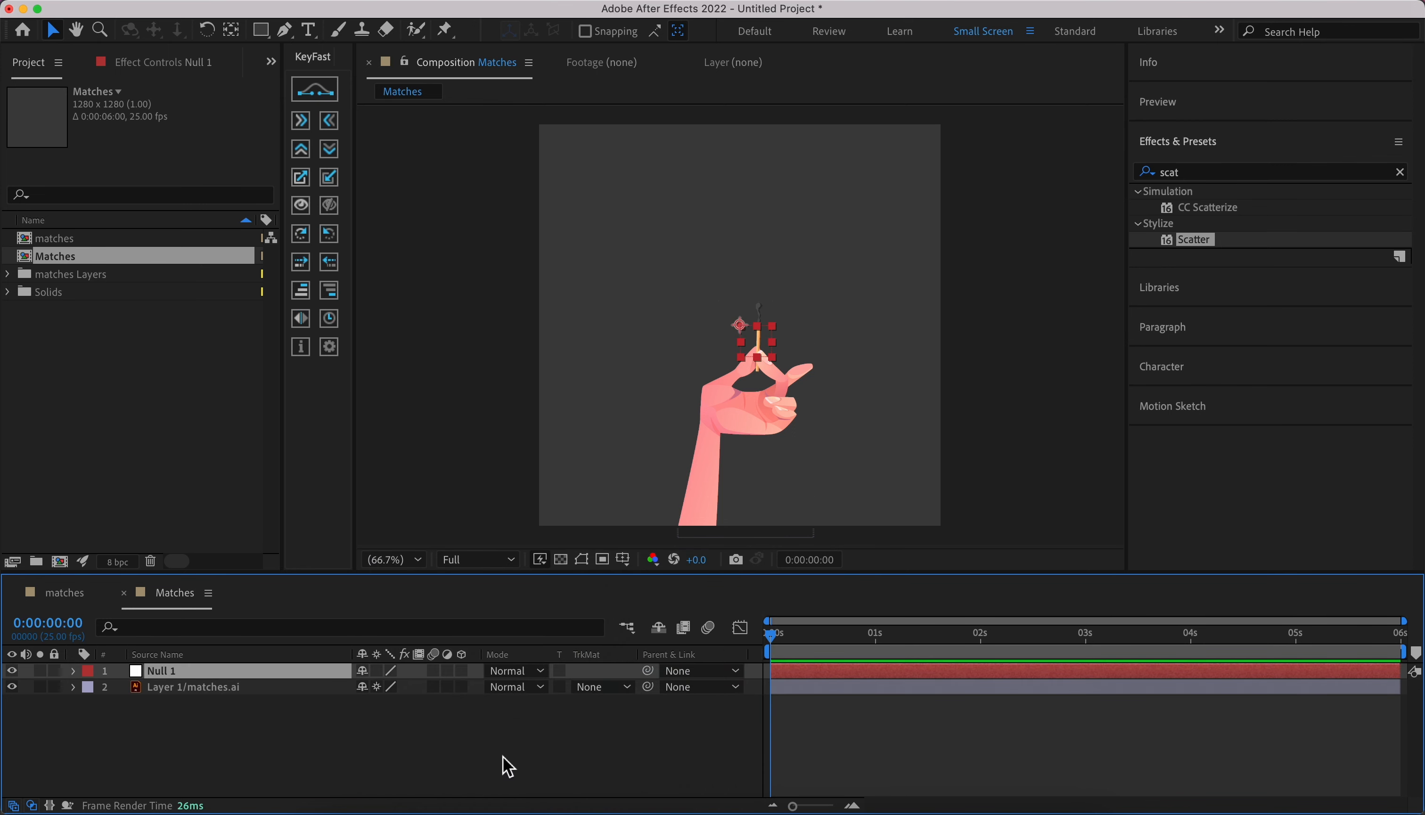
{"action": "key", "text": "super+alt+Home"}
{"action": "key", "text": "super+Home"}
- Move the hand layer so the burnt match head sits at the centre of the null
{"action": "scroll", "coordinate": [741, 326], "scroll_direction": "up", "scroll_amount": 3}
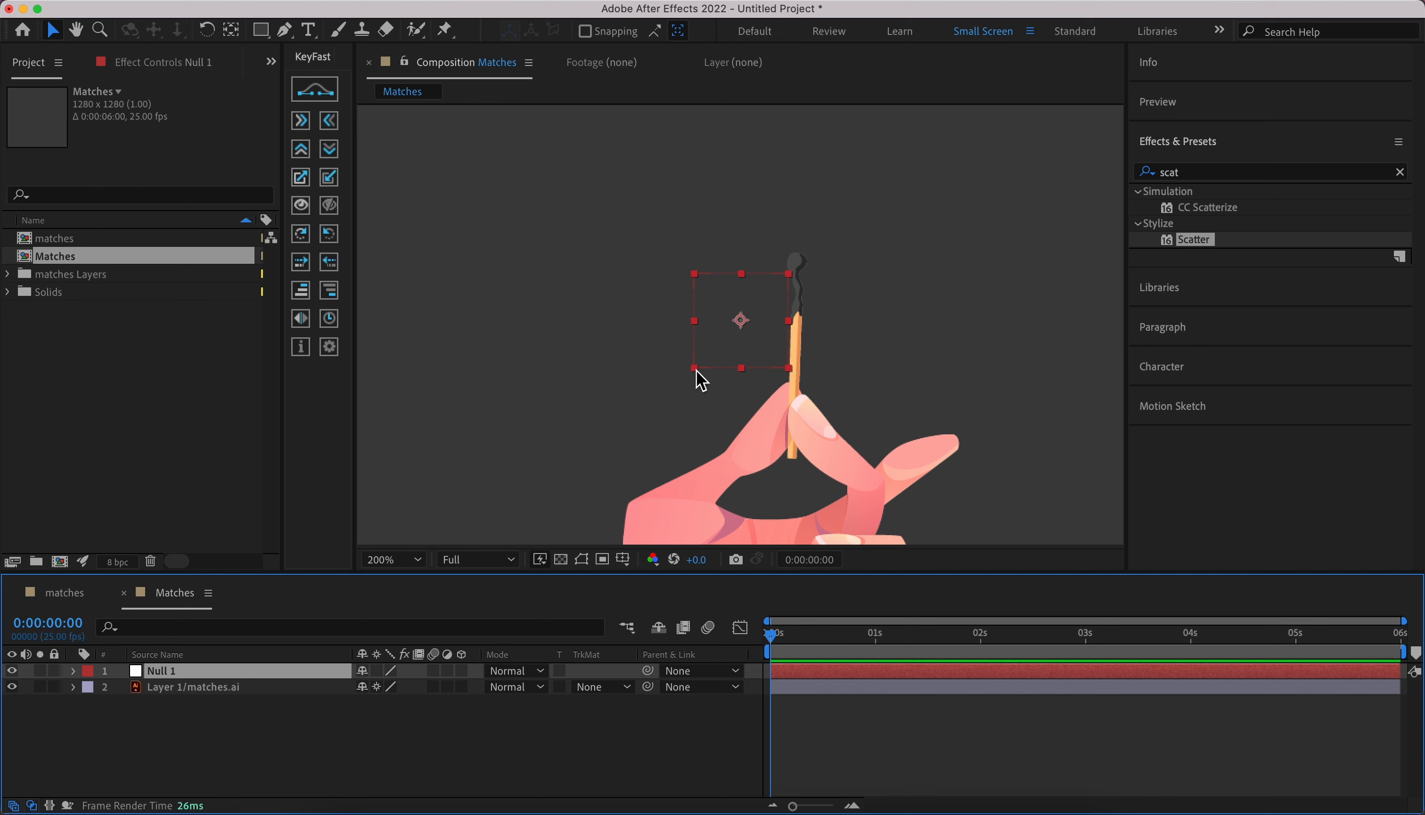
{"action": "left_click", "coordinate": [780, 434]}
{"action": "left_click", "coordinate": [205, 697]}
{"action": "left_click", "coordinate": [203, 688]}
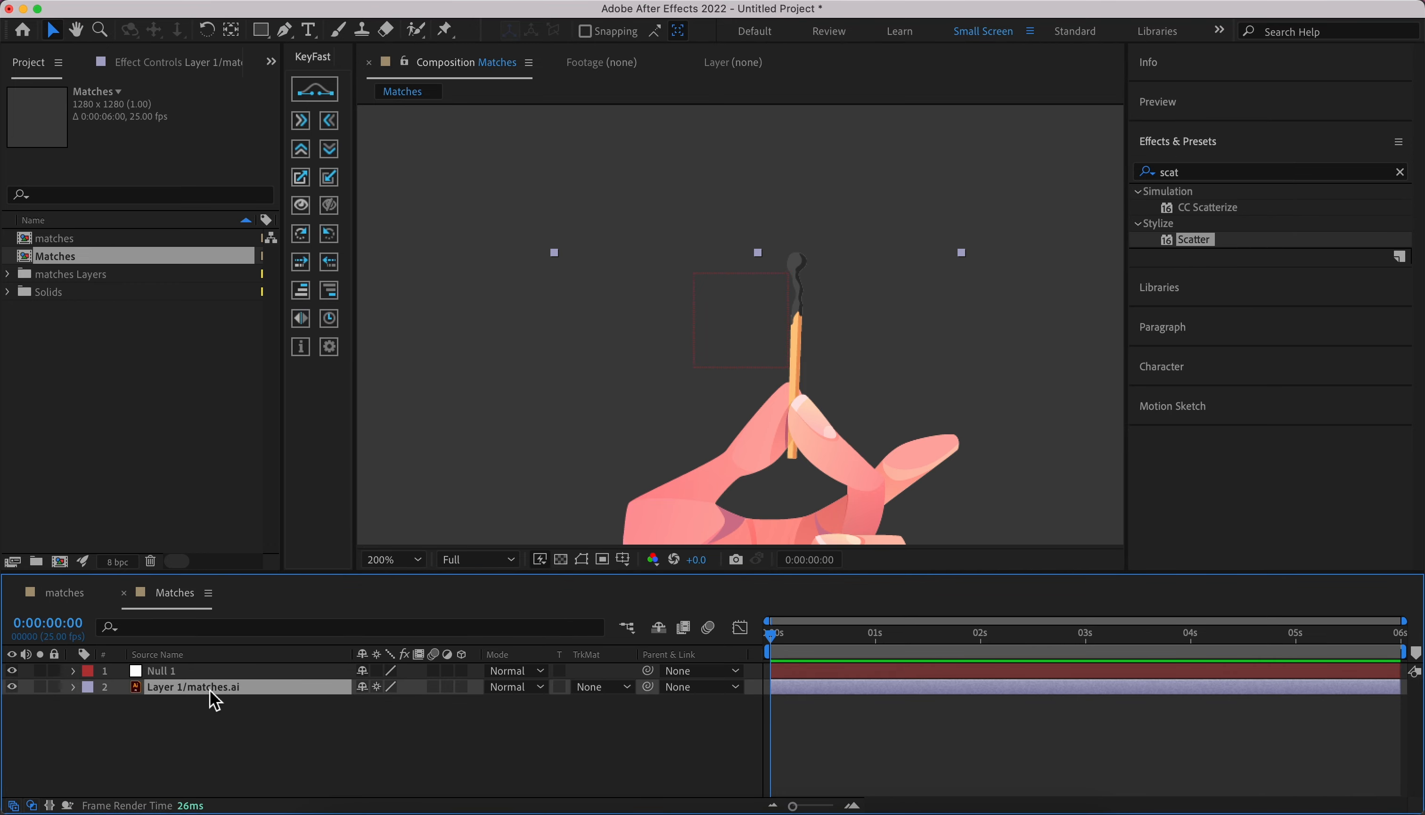
{"action": "left_click", "coordinate": [180, 655]}
{"action": "left_click_drag", "start_coordinate": [852, 455], "coordinate": [778, 531]}
- Rename the null layer to Controller
{"action": "left_click", "coordinate": [812, 672]}
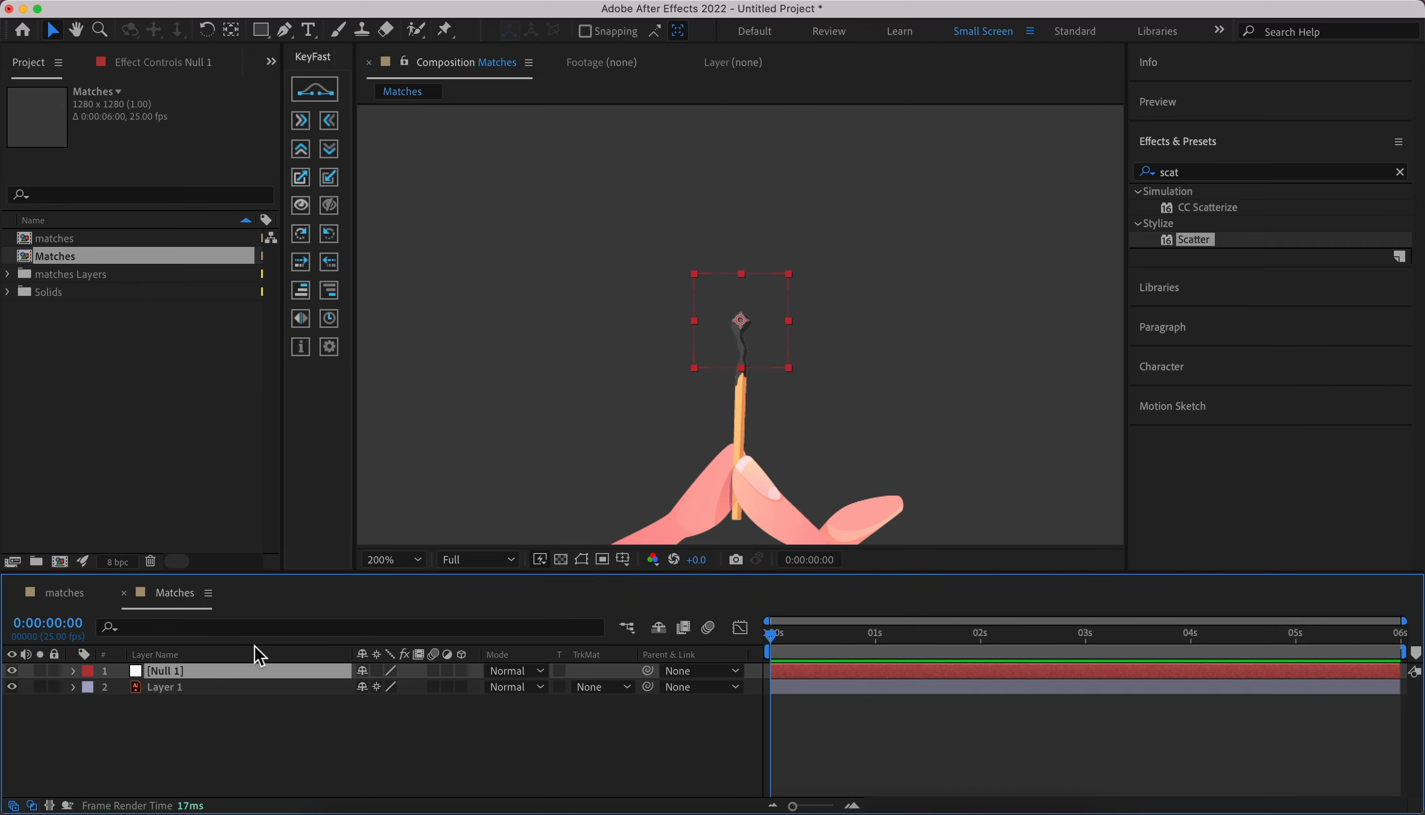
{"action": "right_click", "coordinate": [164, 671]}
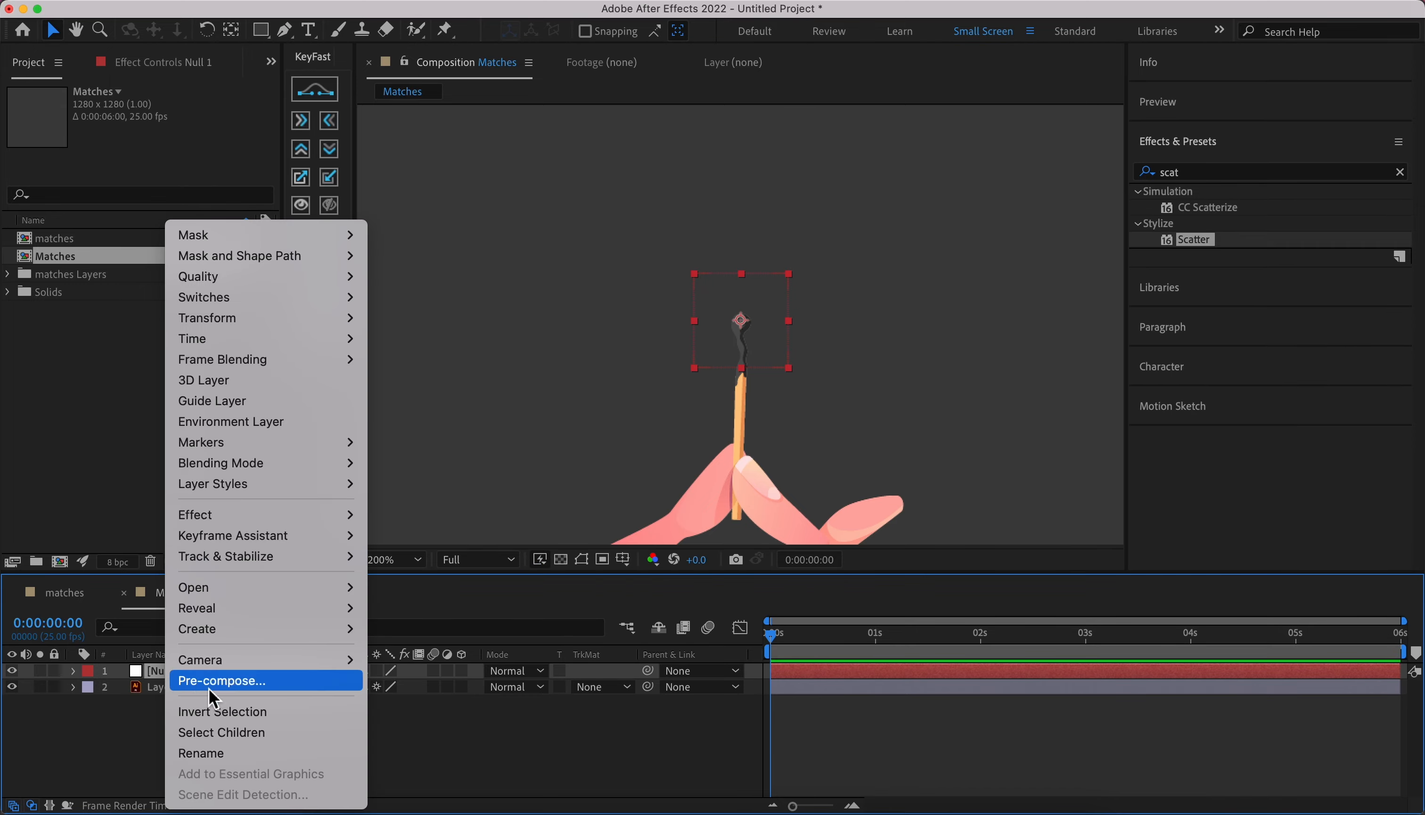
{"action": "left_click", "coordinate": [227, 758]}
{"action": "type", "text": "Controller"}
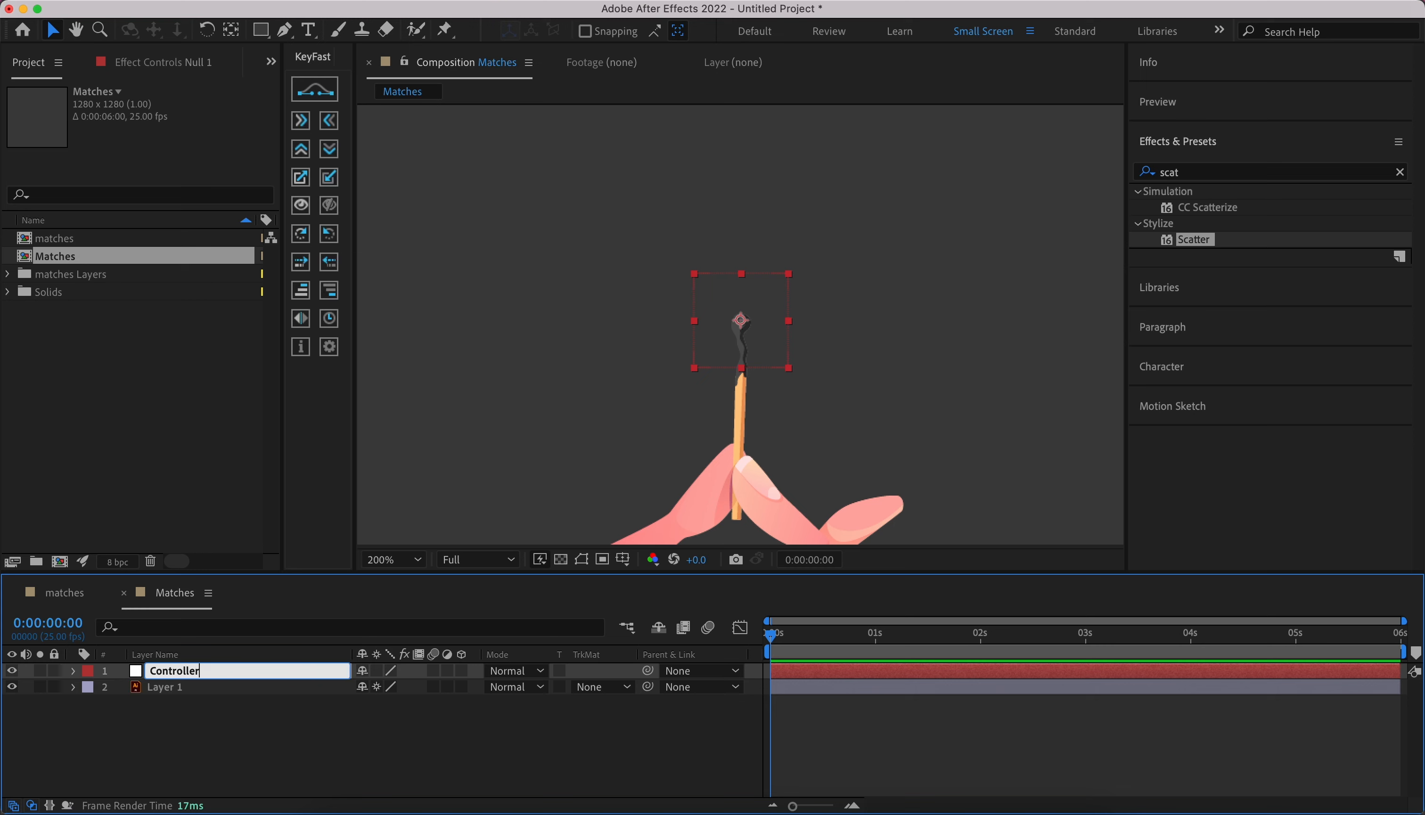
{"action": "key", "text": "Return"}
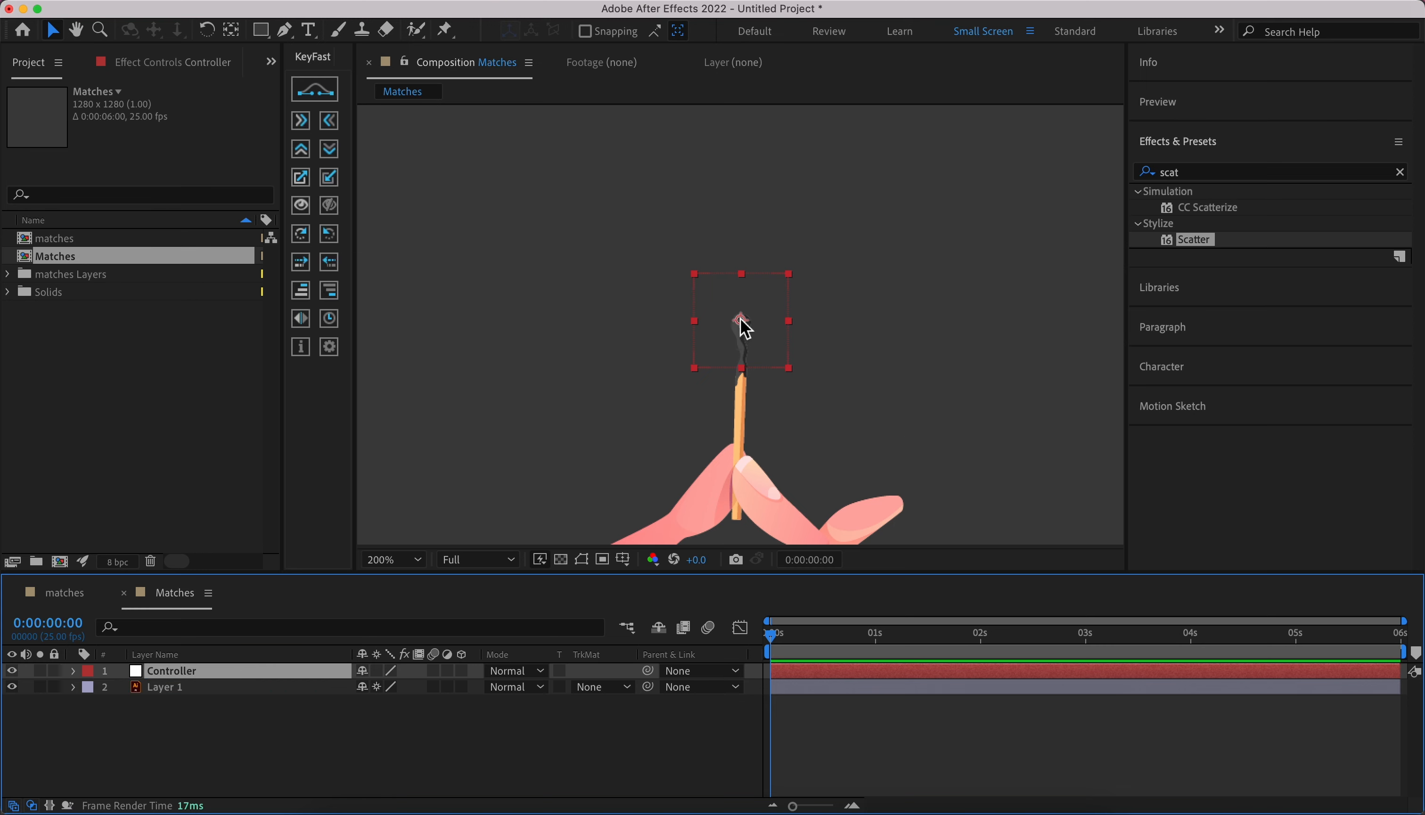
- Fine-tune the Controller null onto the match head and parent Layer 1 to Controller
{"action": "left_click_drag", "start_coordinate": [741, 320], "coordinate": [739, 322]}
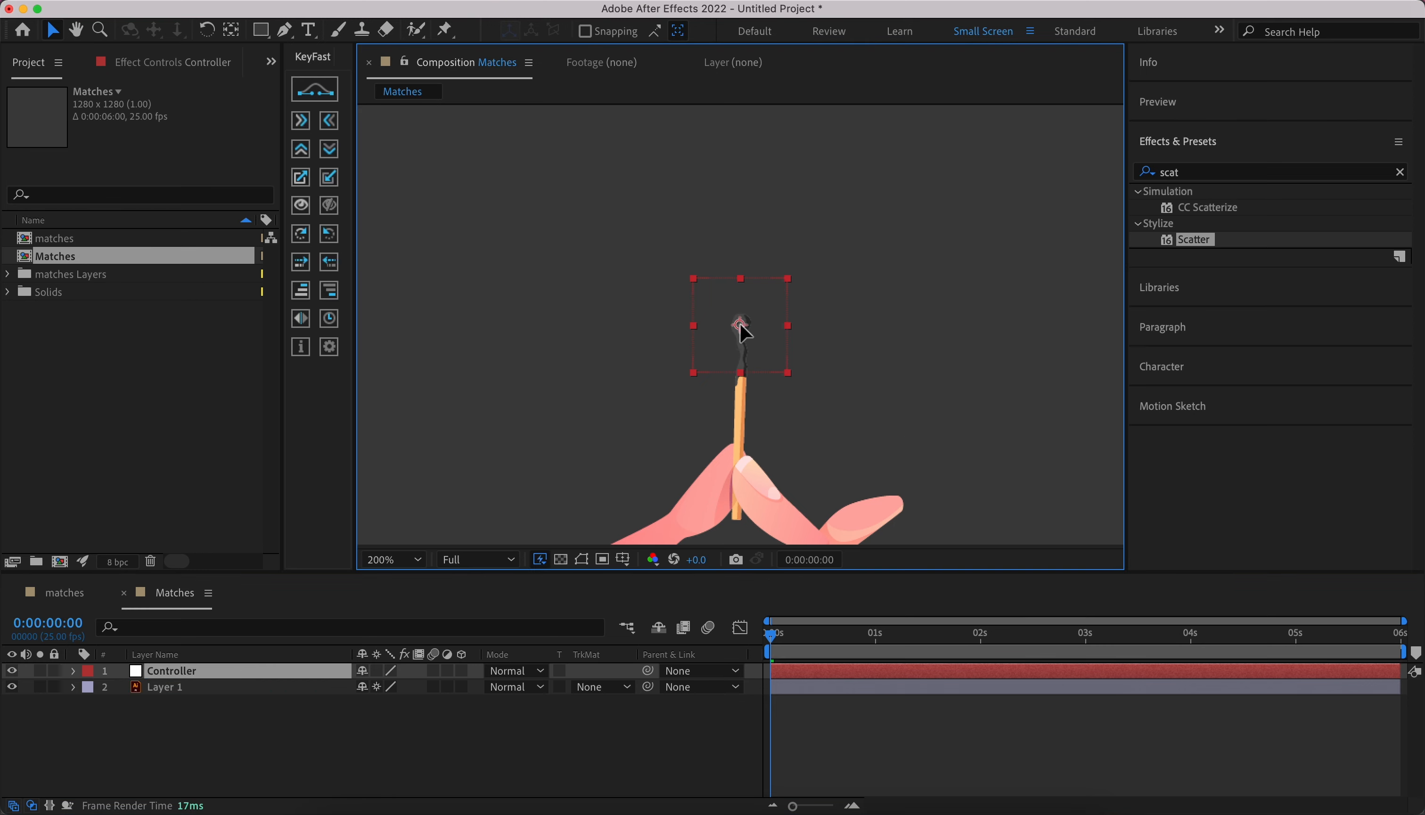
{"action": "left_click", "coordinate": [289, 688]}
{"action": "left_click_drag", "start_coordinate": [647, 687], "coordinate": [274, 673]}
{"action": "left_click", "coordinate": [275, 672]}
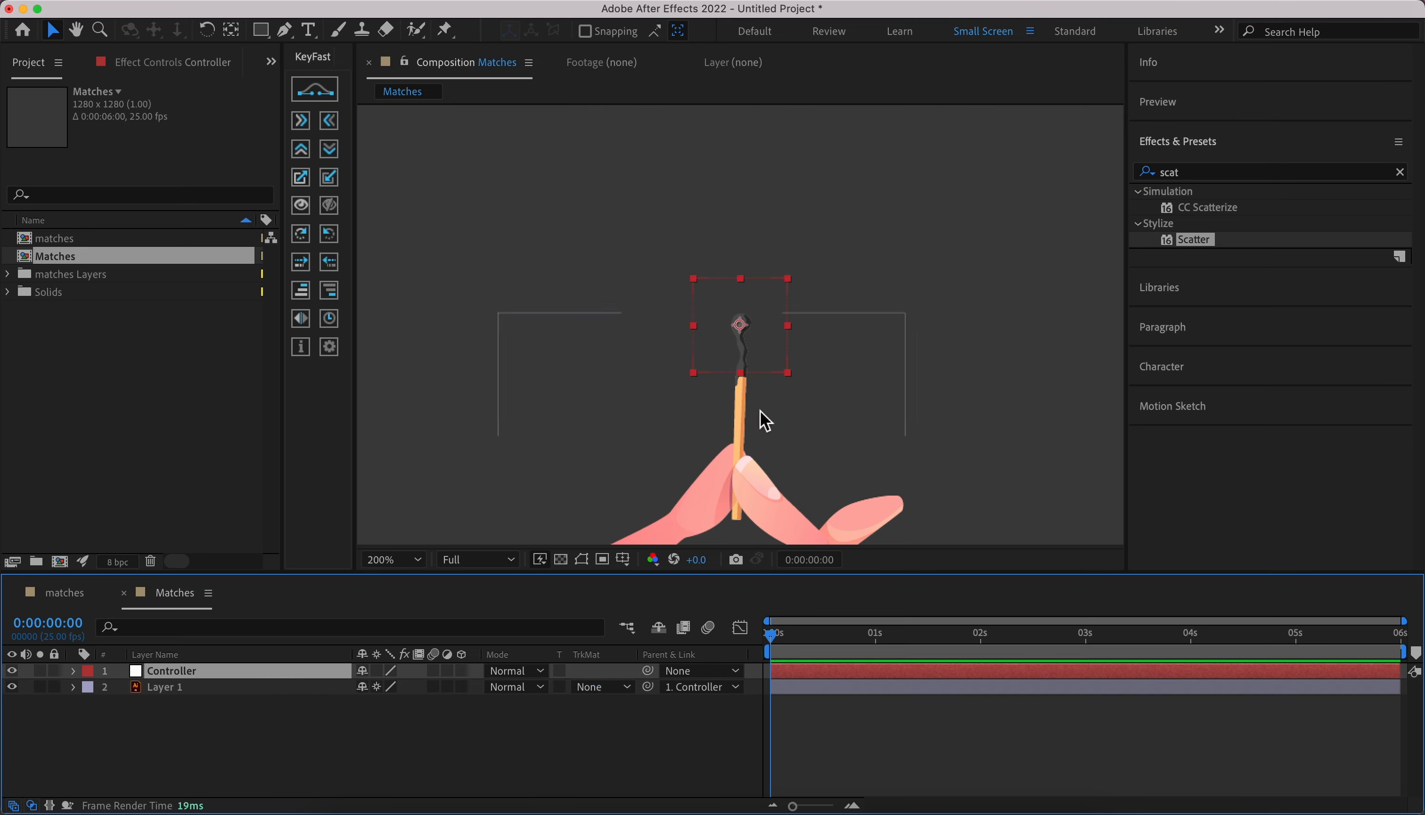
- Move the Controller null slightly upward together with the parented hand
{"action": "left_click_drag", "start_coordinate": [742, 331], "coordinate": [741, 308]}
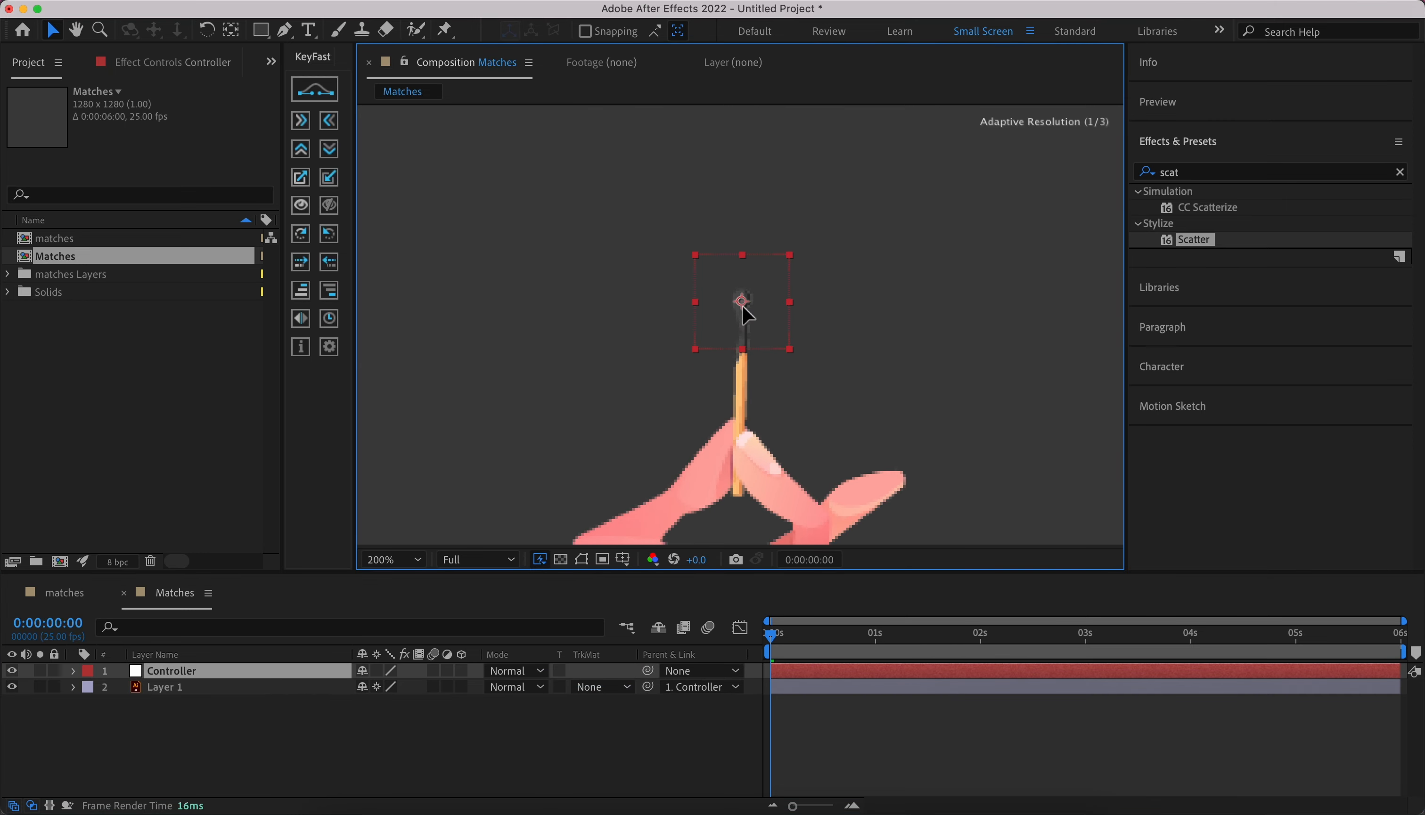
{"action": "key", "text": "slash"}
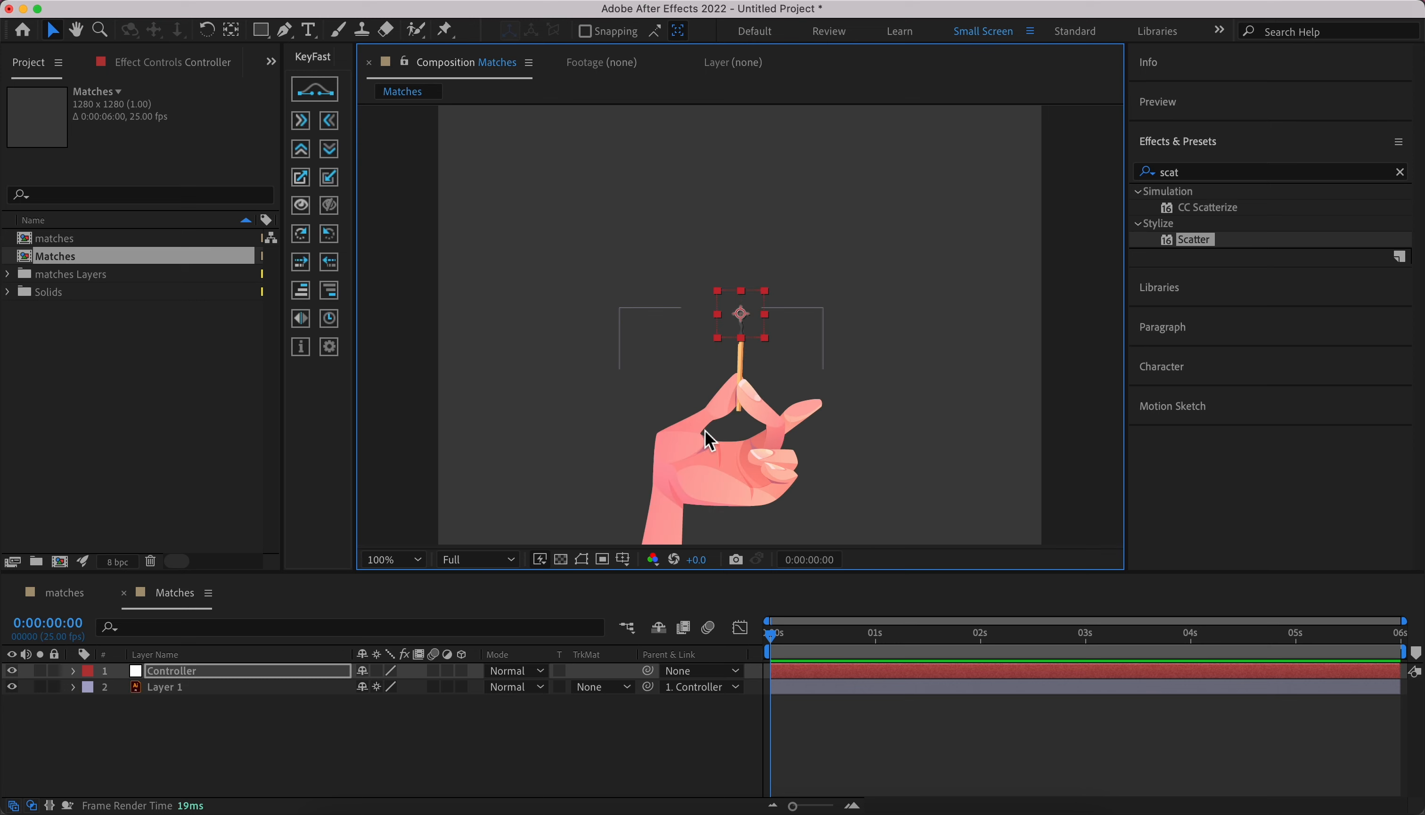
{"action": "scroll", "coordinate": [706, 430], "scroll_direction": "up", "scroll_amount": 1}
{"action": "left_click_drag", "start_coordinate": [856, 394], "coordinate": [838, 418]}
{"action": "scroll", "coordinate": [833, 425], "scroll_direction": "down", "scroll_amount": 1}
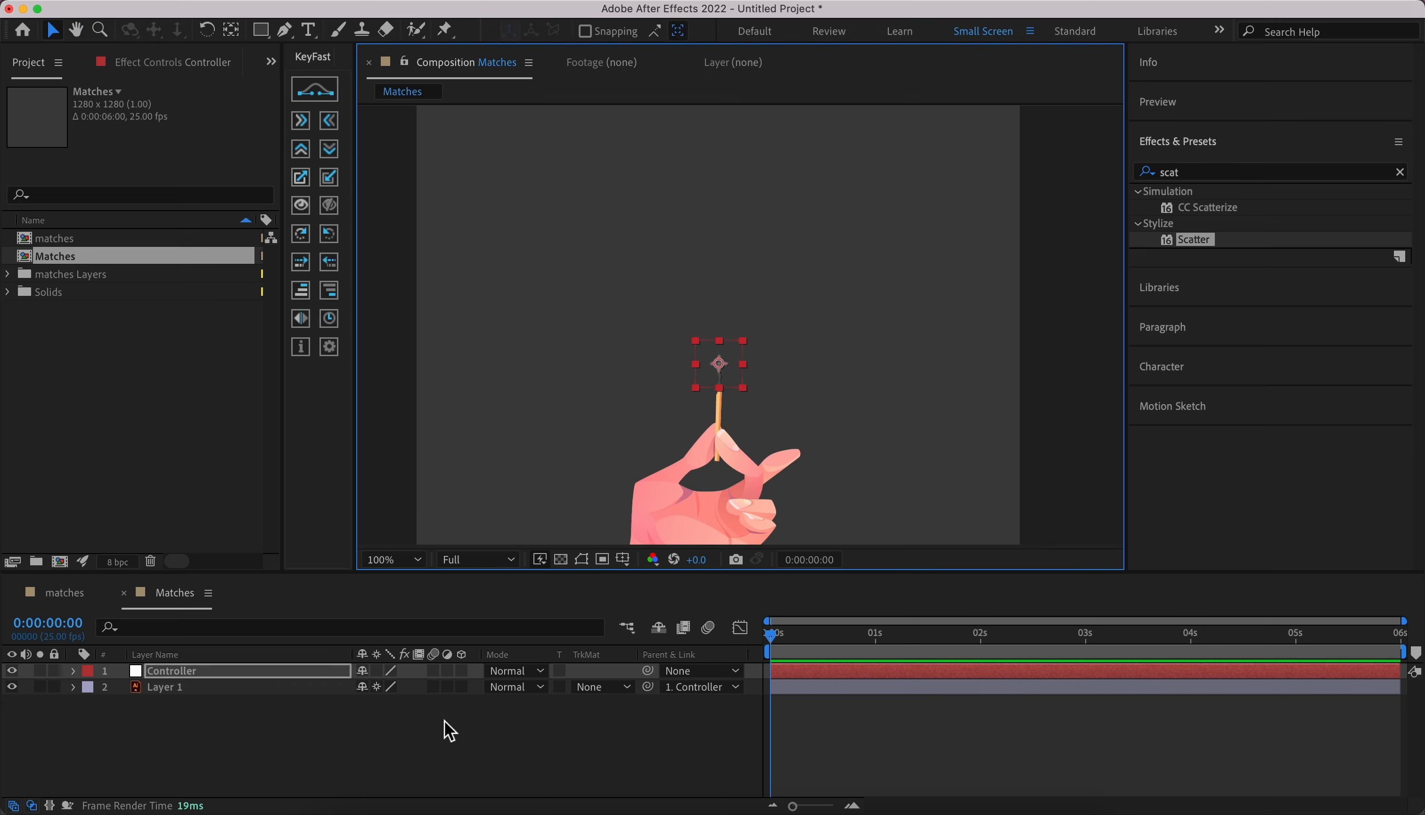
- Create a white solid named Fire at the 1280 x 1280 composition size
{"action": "left_click", "coordinate": [356, 770]}
{"action": "key", "text": "super+y"}
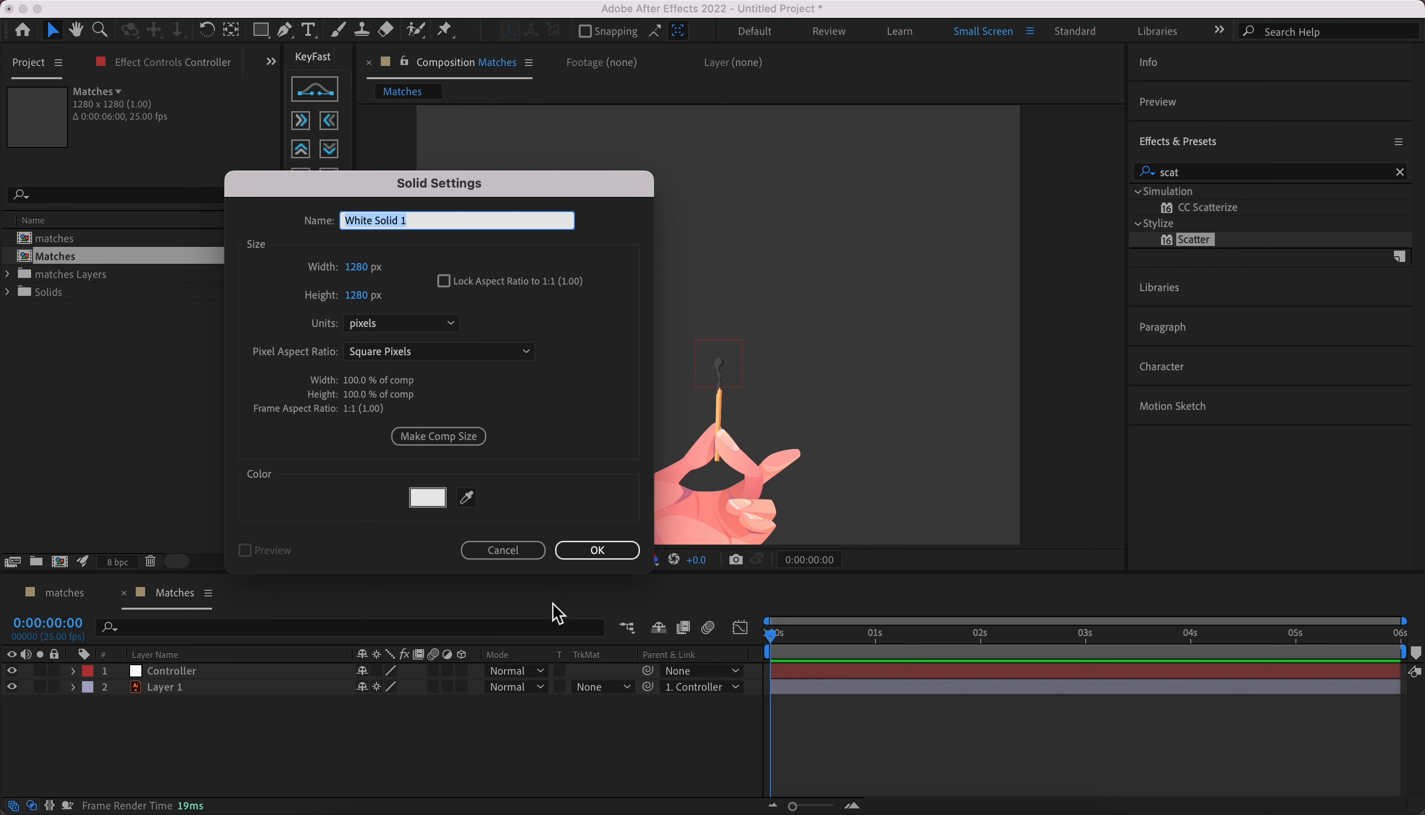
{"action": "type", "text": "Fire"}
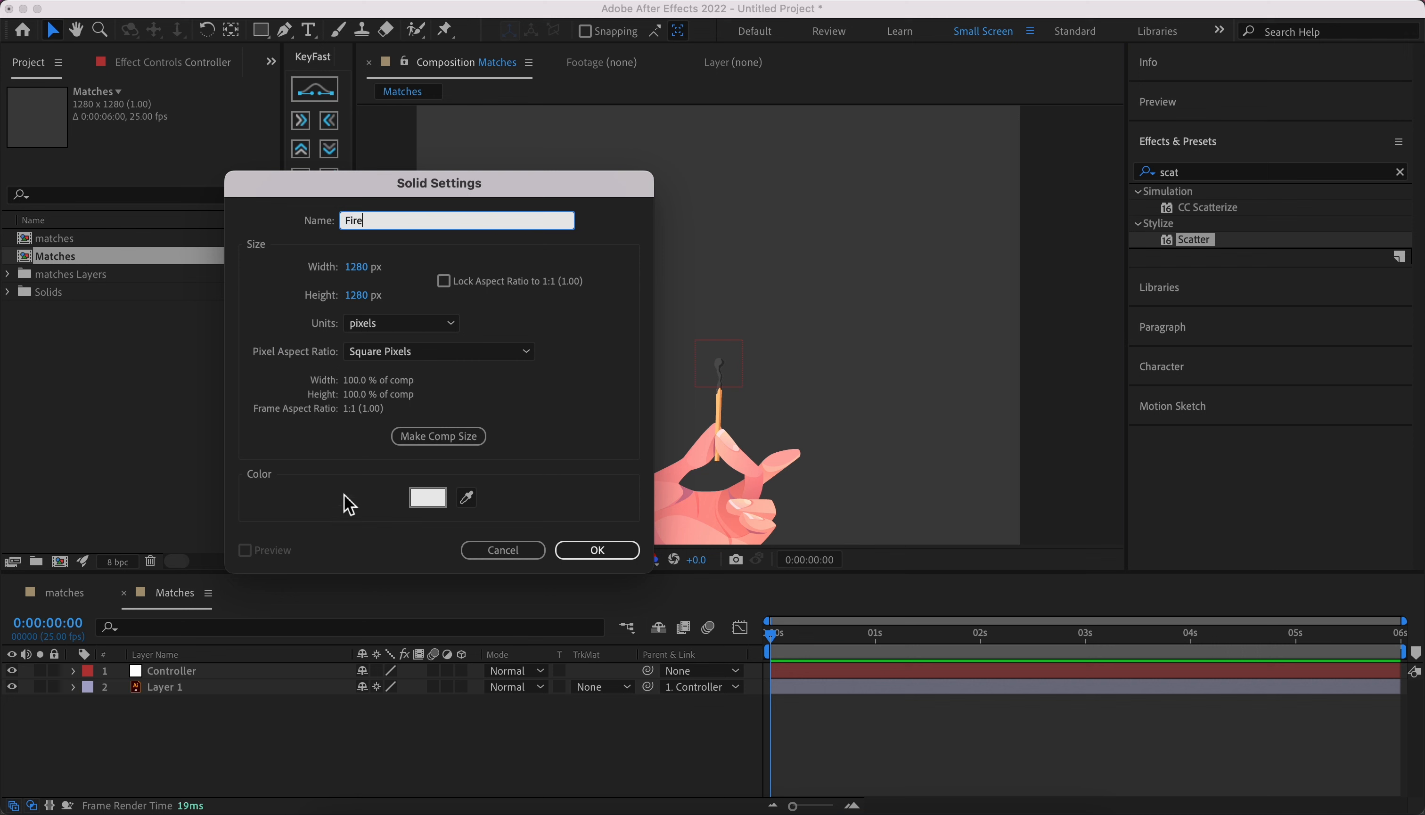
{"action": "left_click", "coordinate": [431, 441]}
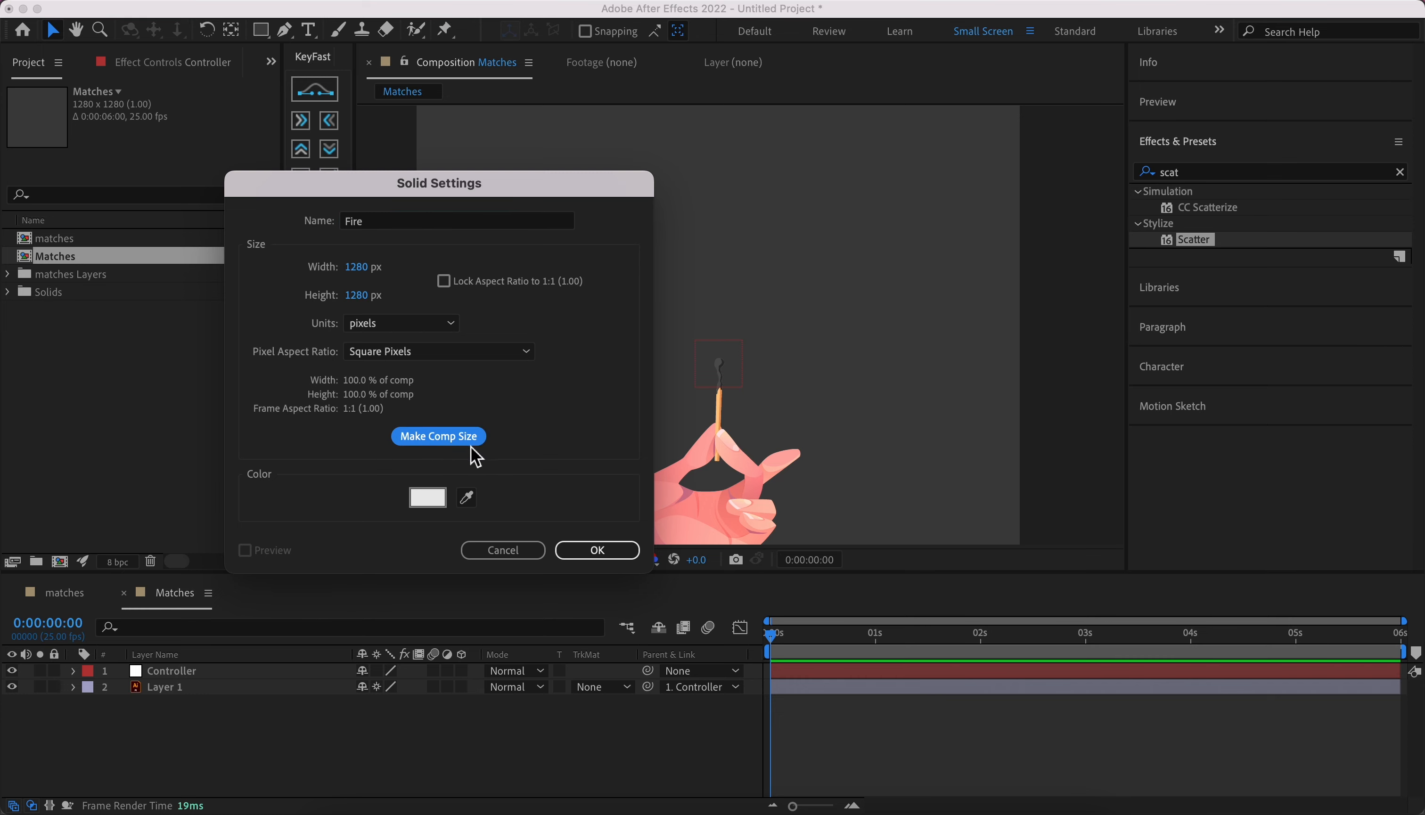
{"action": "left_click", "coordinate": [583, 549]}
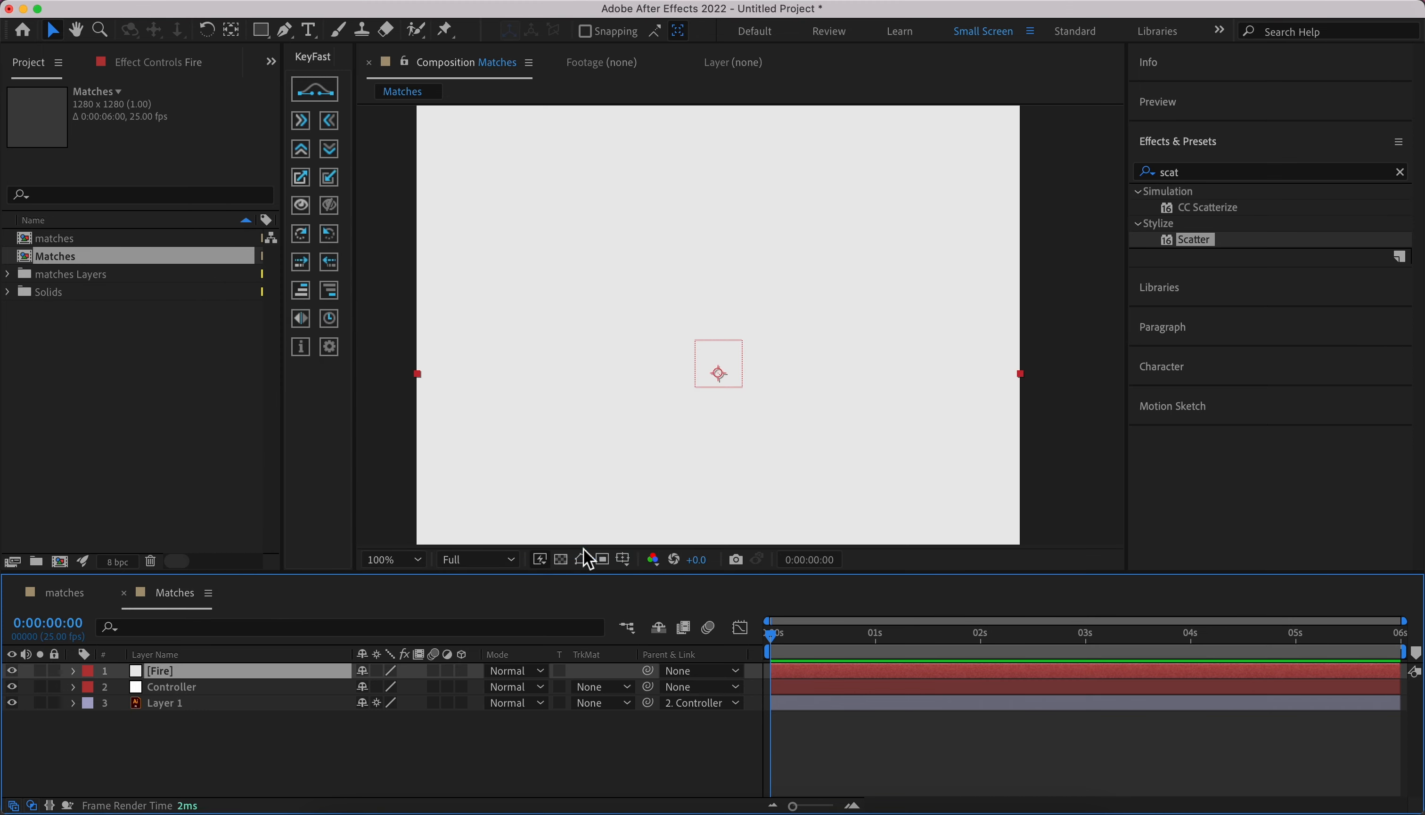
- Apply the CC Particle Systems II effect to the Fire solid and preview the particles
{"action": "key", "text": "comma"}
{"action": "key", "text": "period"}
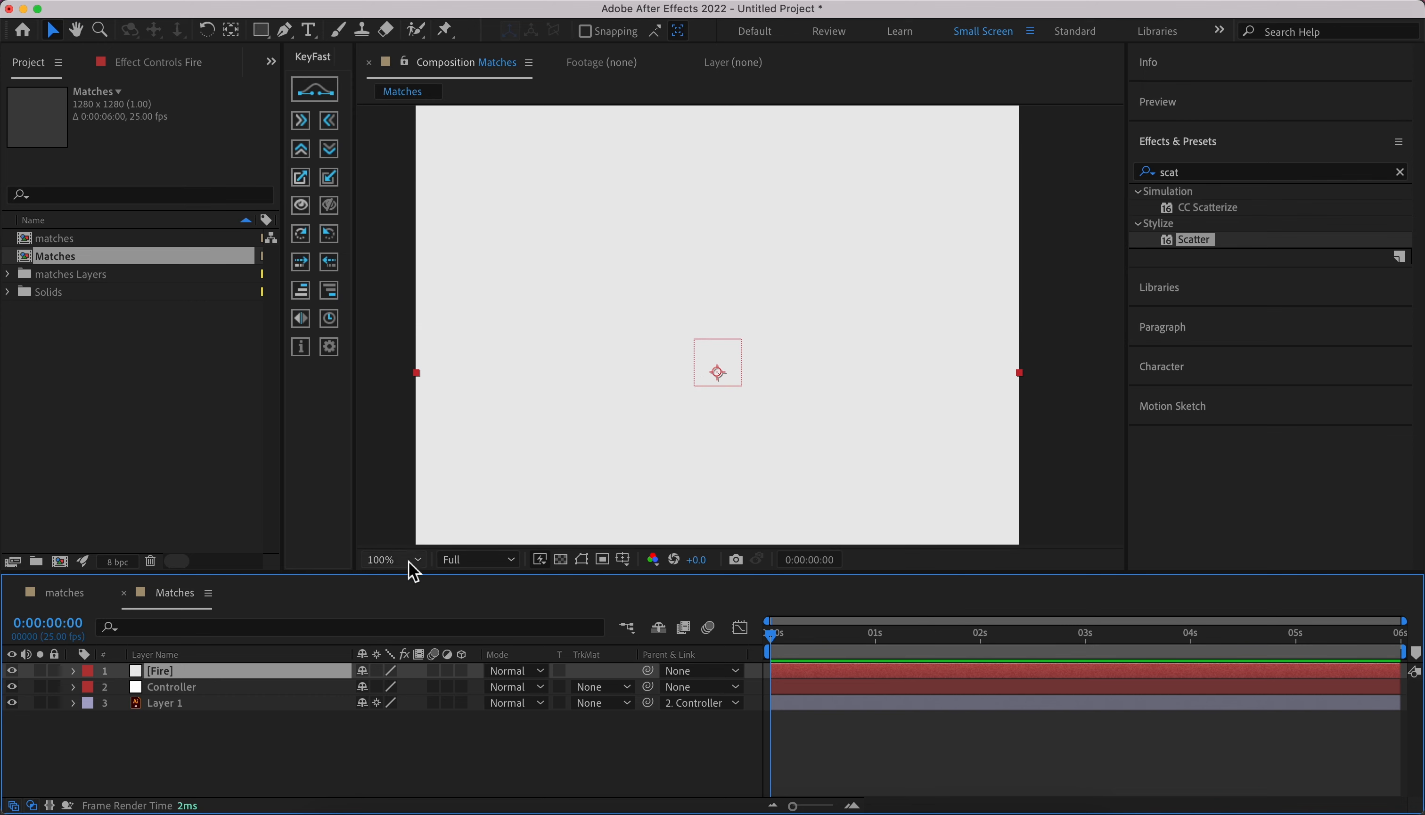
{"action": "left_click_drag", "start_coordinate": [385, 576], "coordinate": [383, 650]}
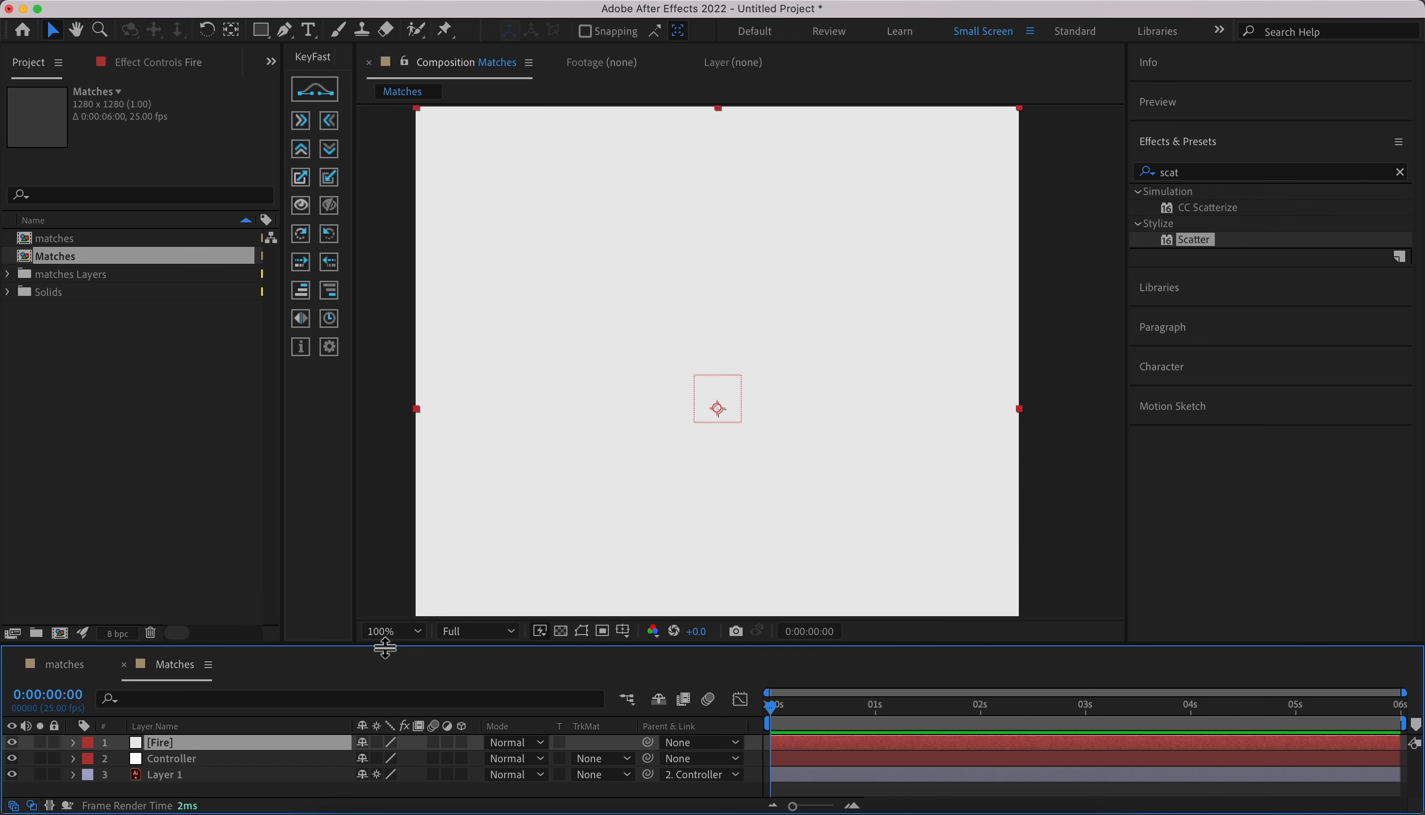
{"action": "left_click", "coordinate": [1212, 172]}
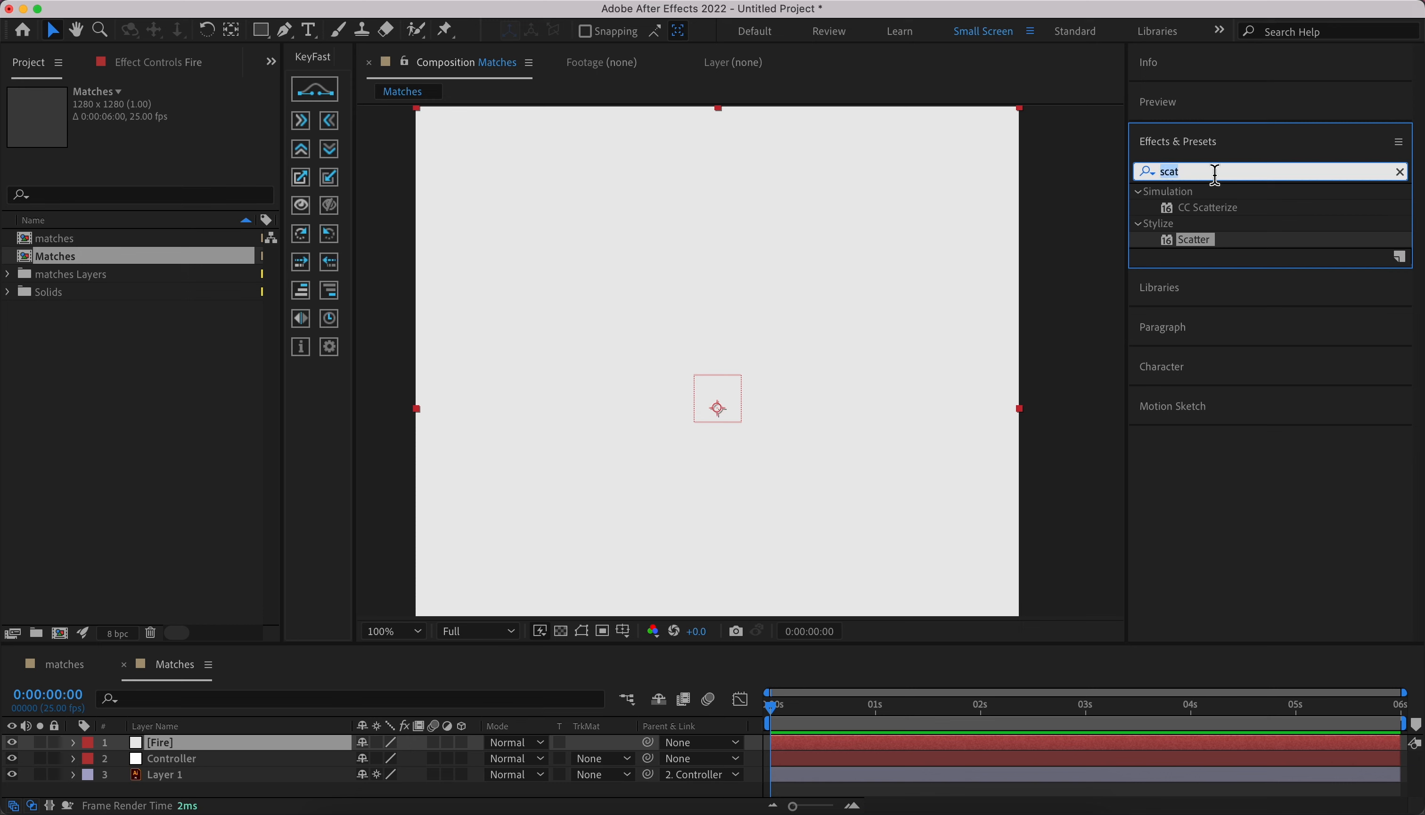
{"action": "type", "text": "cc par"}
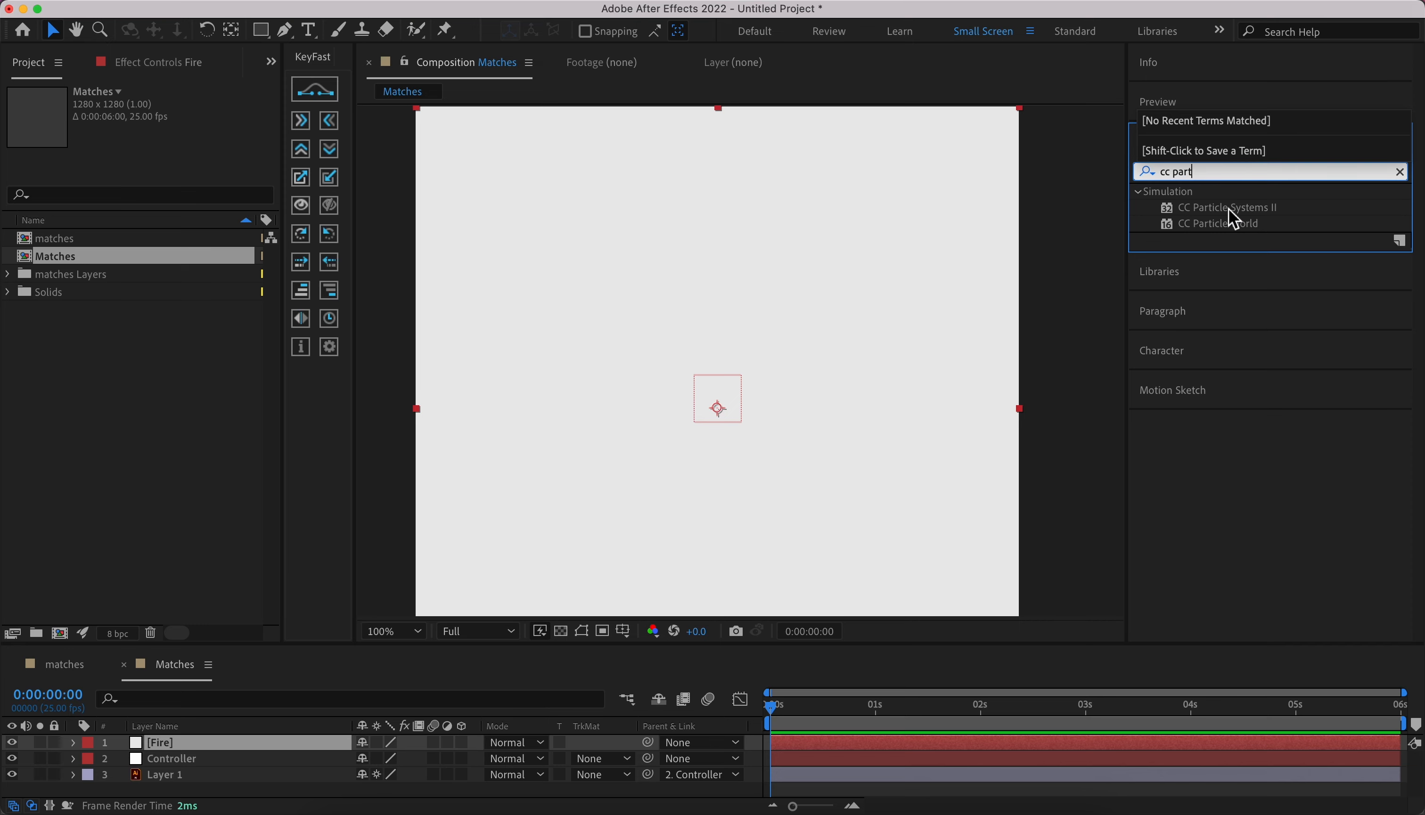
{"action": "left_click_drag", "start_coordinate": [1230, 213], "coordinate": [830, 337]}
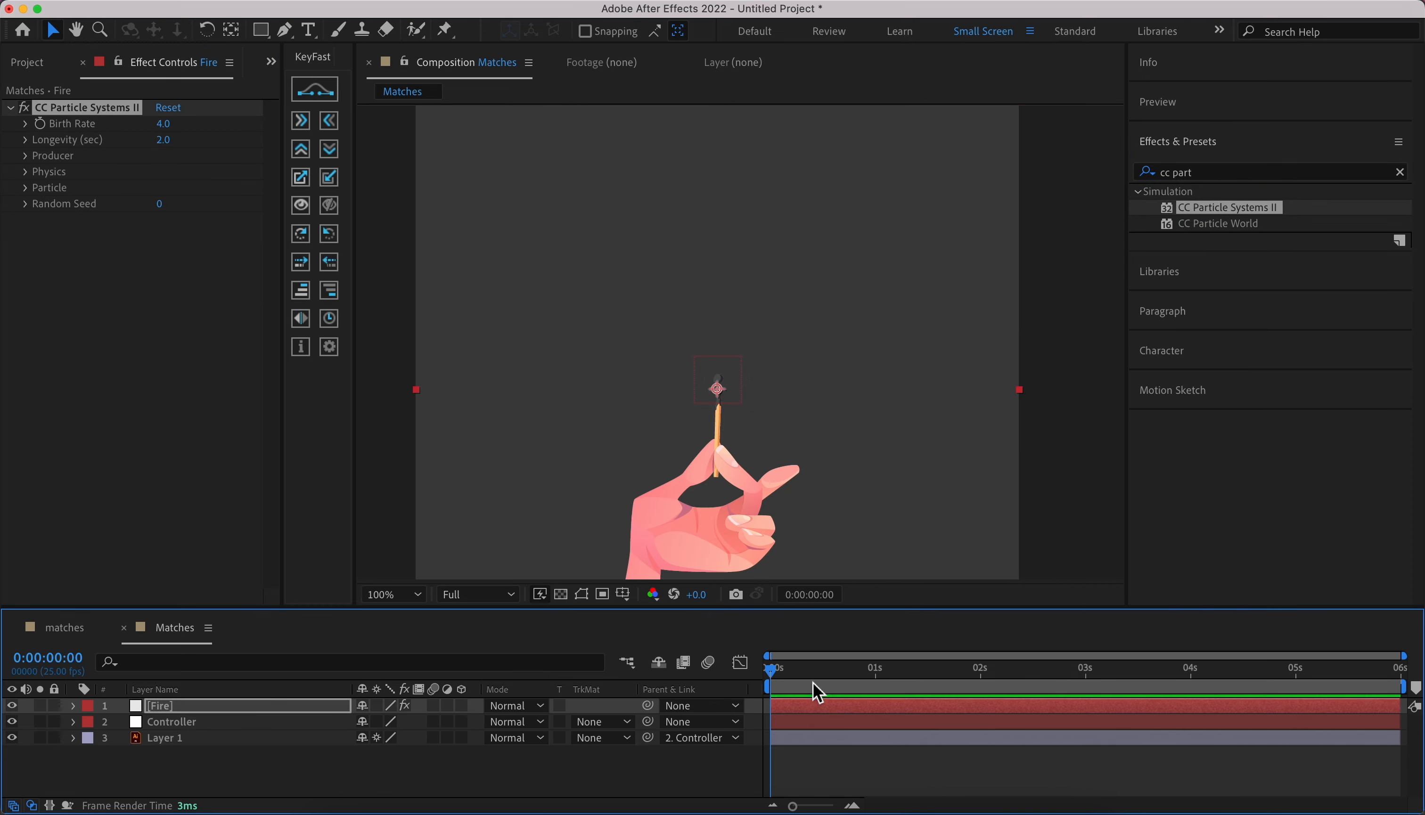
{"action": "key", "text": "space"}
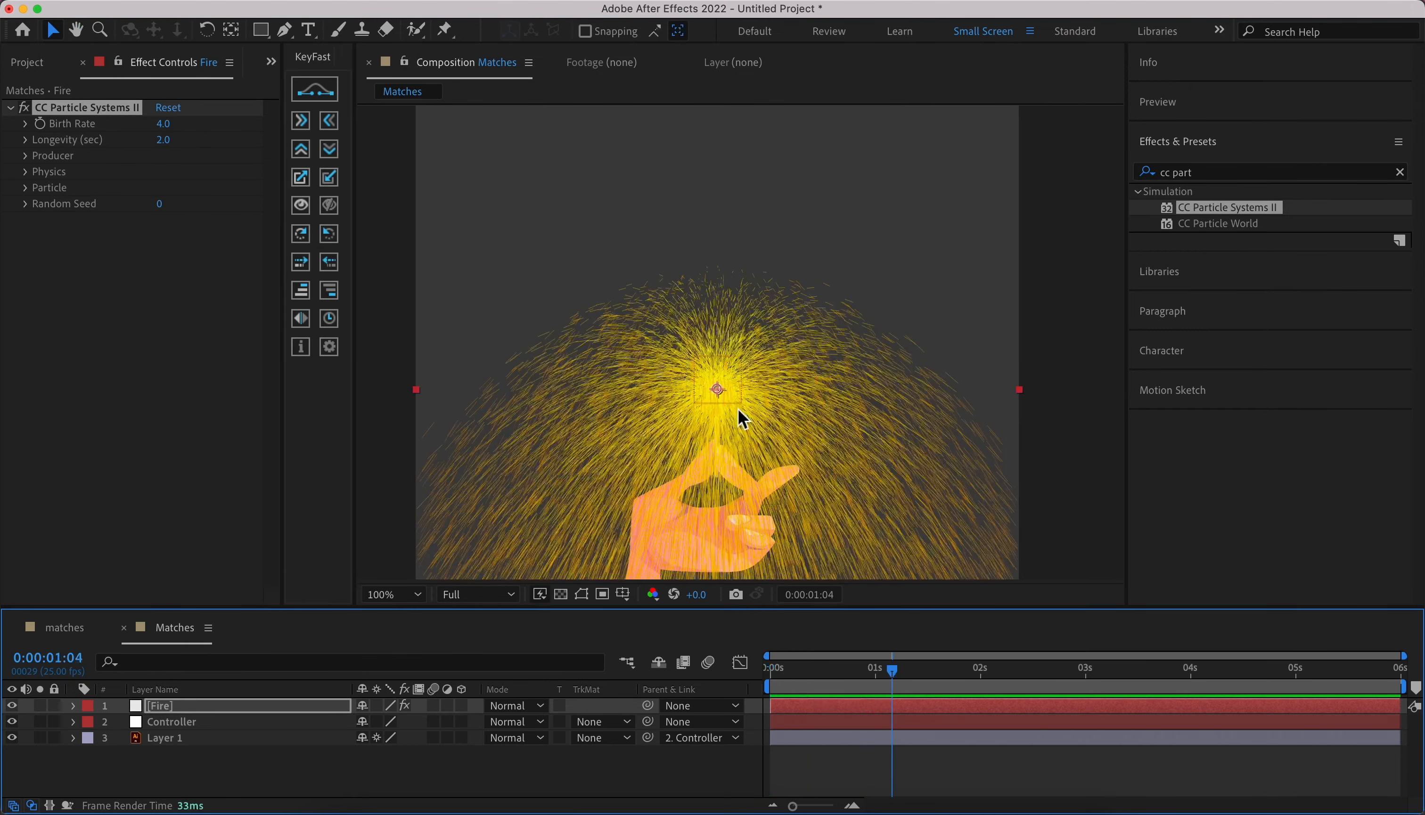
{"action": "key", "text": "space"}
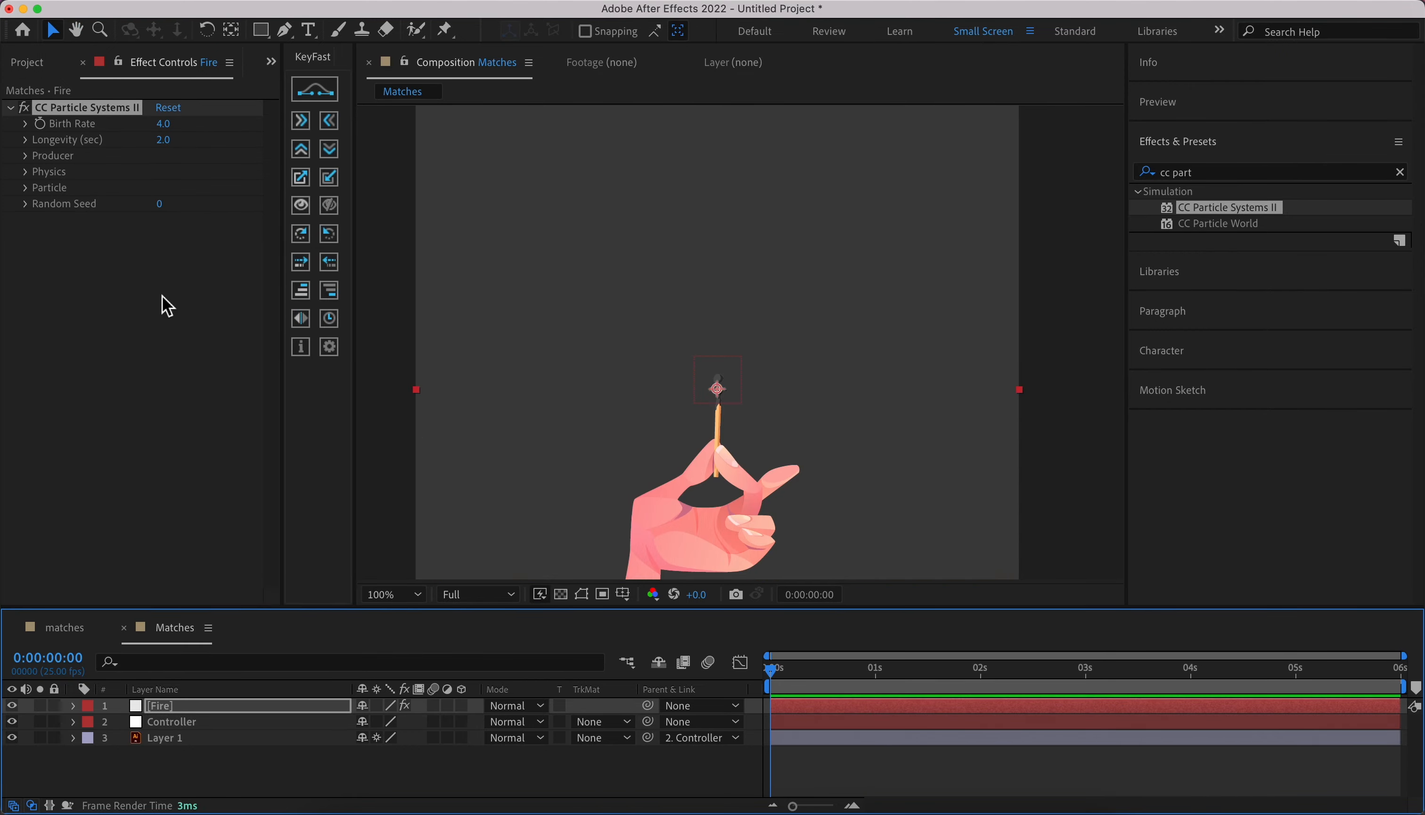
- Set the particle system's Physics Animation to Fire and preview the motion
{"action": "left_click", "coordinate": [105, 332]}
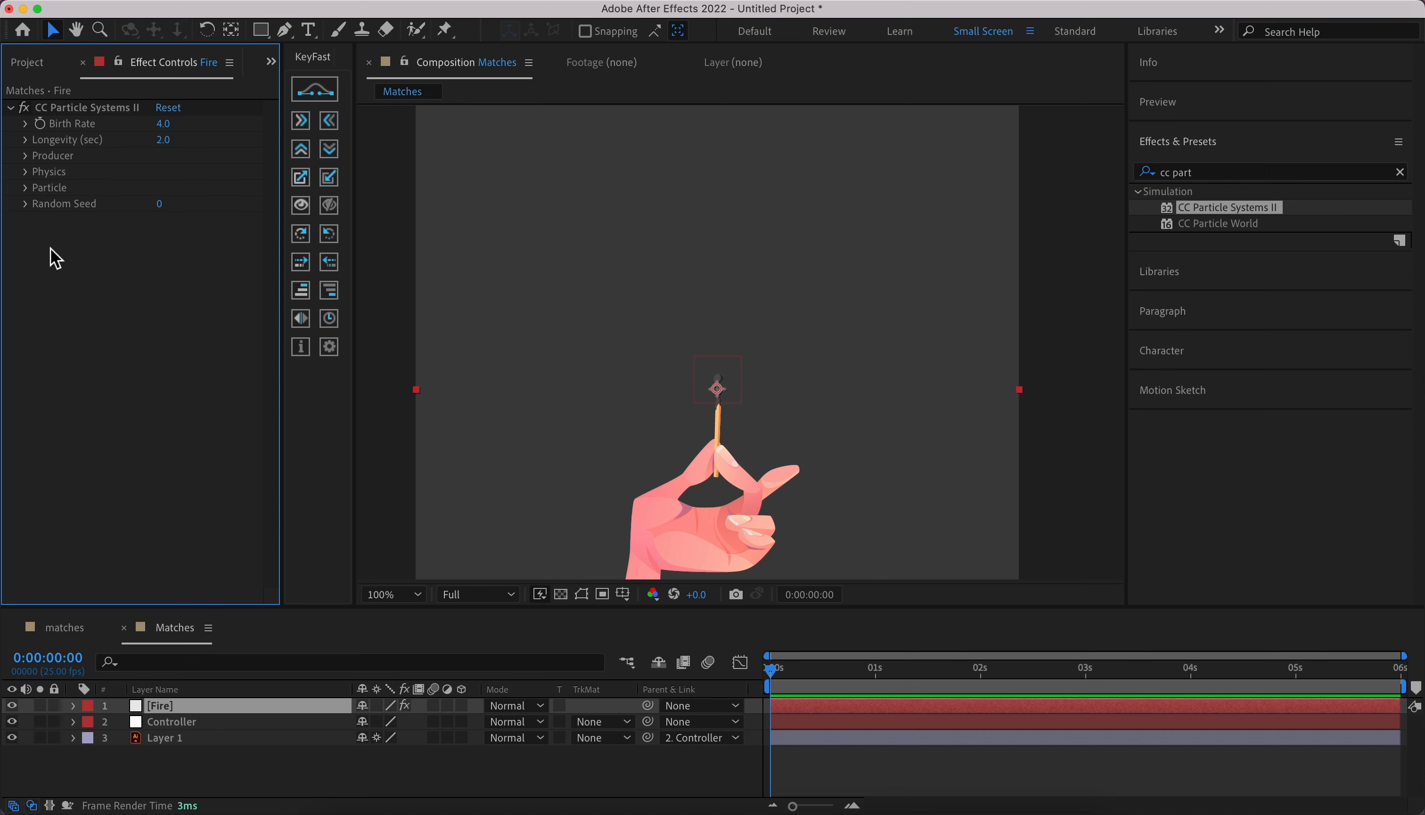
{"action": "left_click", "coordinate": [25, 171]}
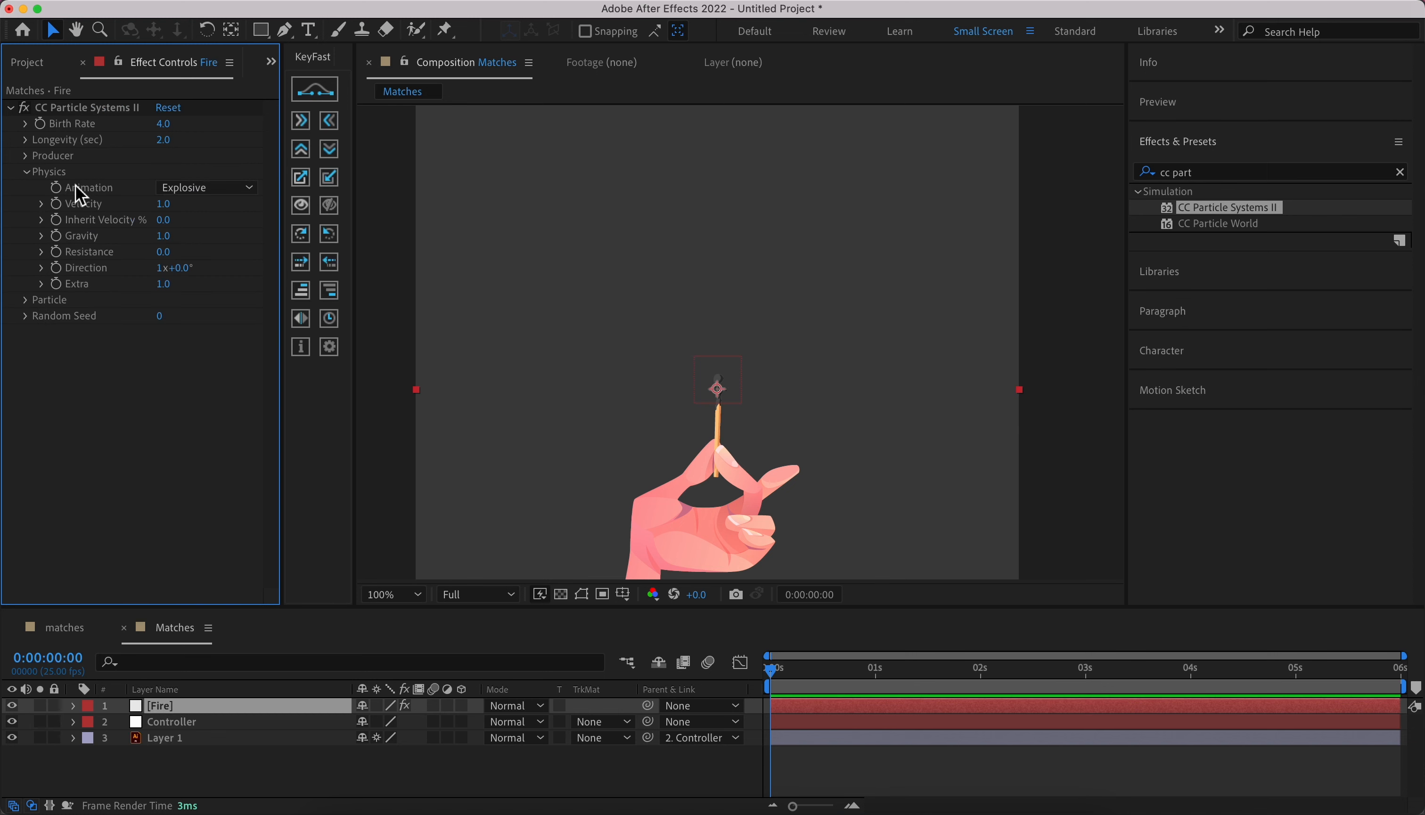
{"action": "left_click", "coordinate": [170, 189]}
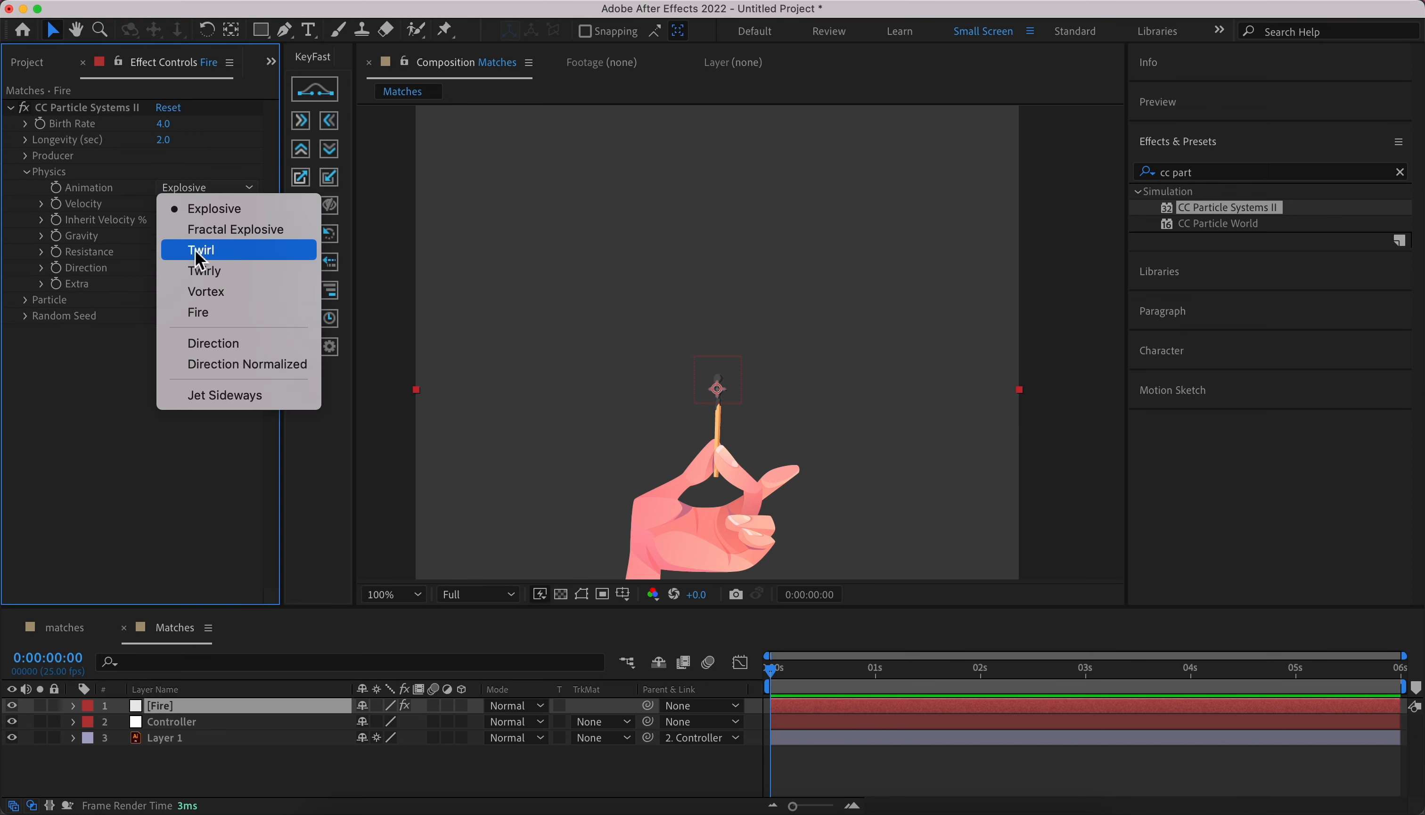
{"action": "left_click", "coordinate": [218, 321]}
{"action": "key", "text": "space"}
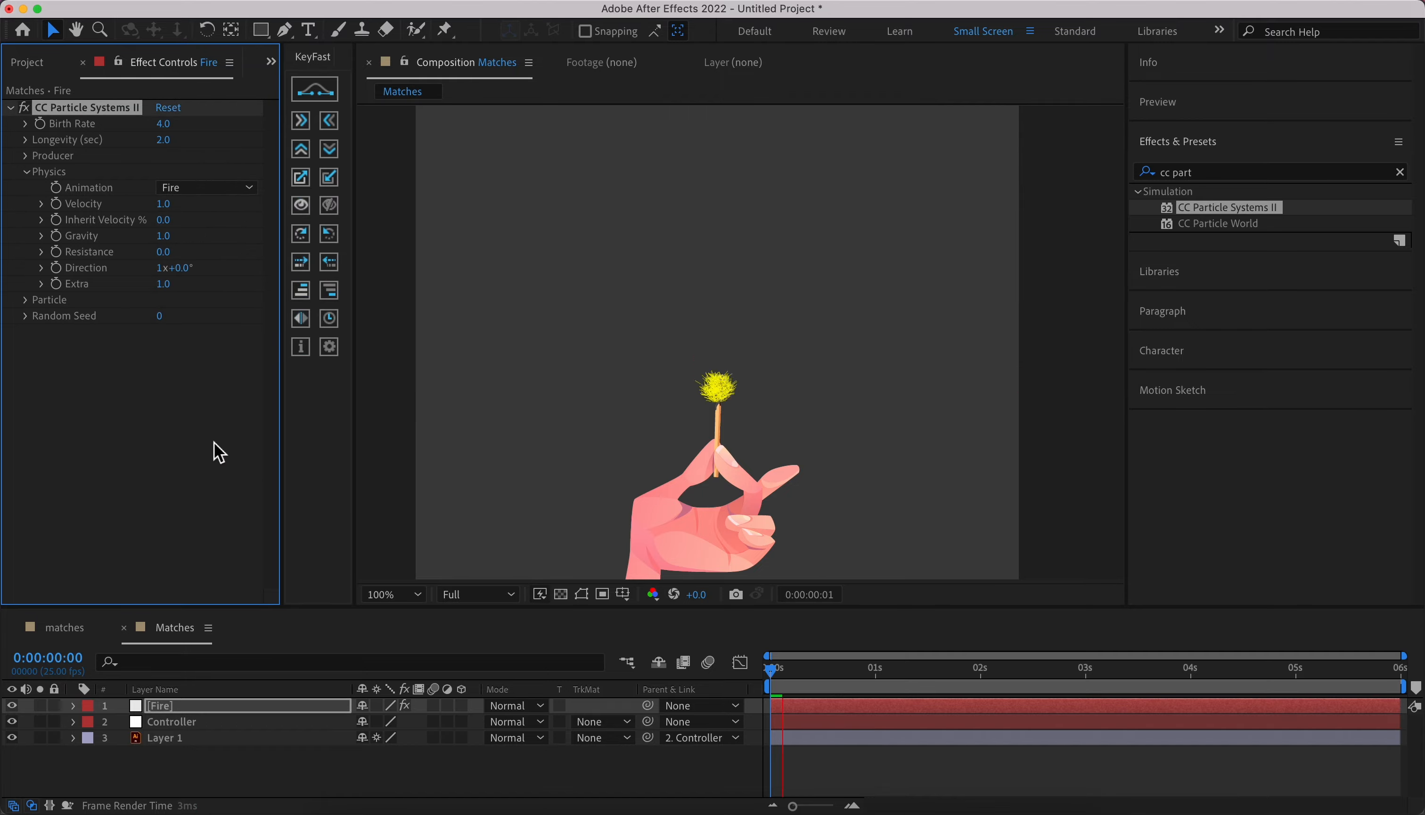
{"action": "key", "text": "space"}
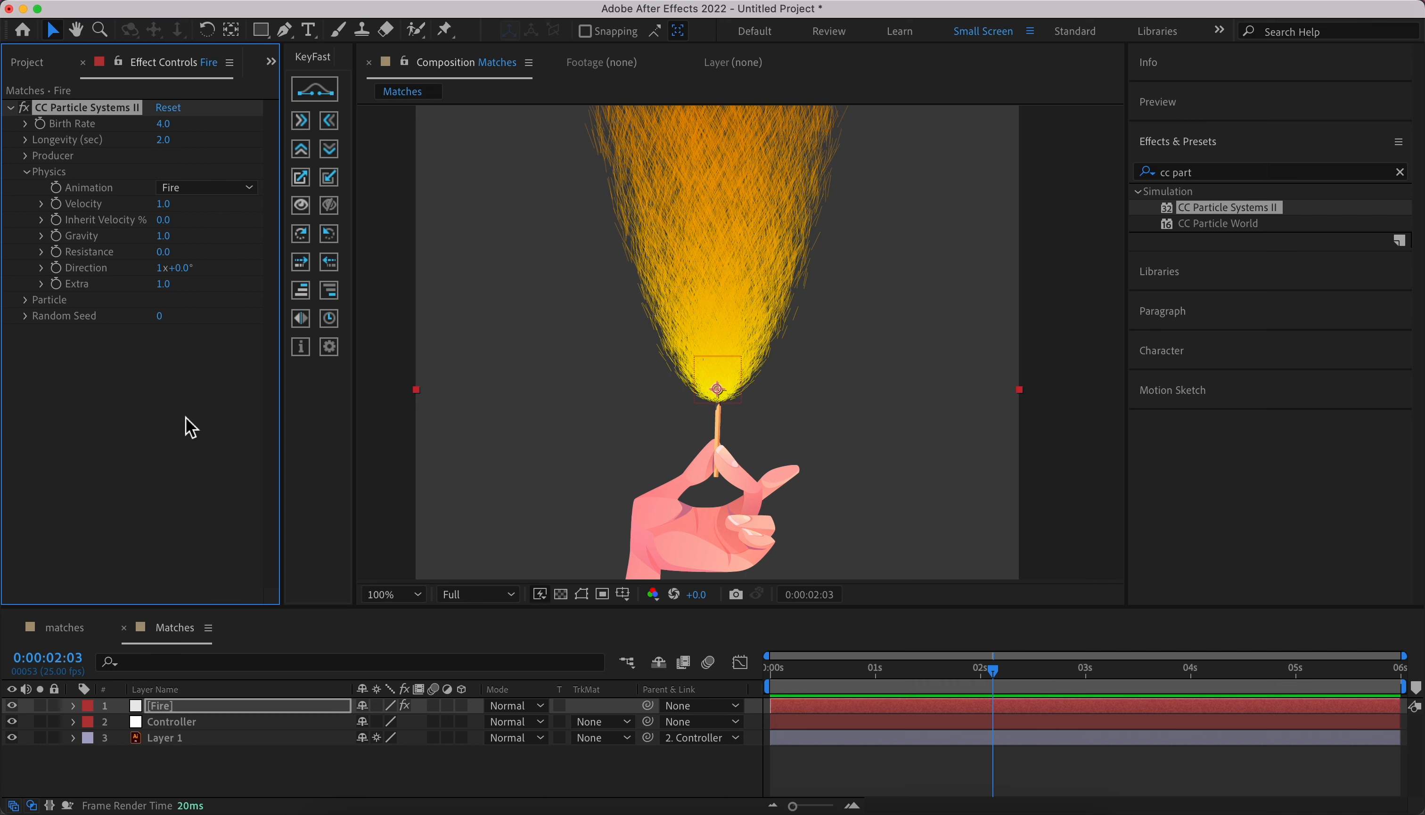
- Change the Particle Type of the Fire layer's particle system to Bubble
{"action": "left_click", "coordinate": [25, 300]}
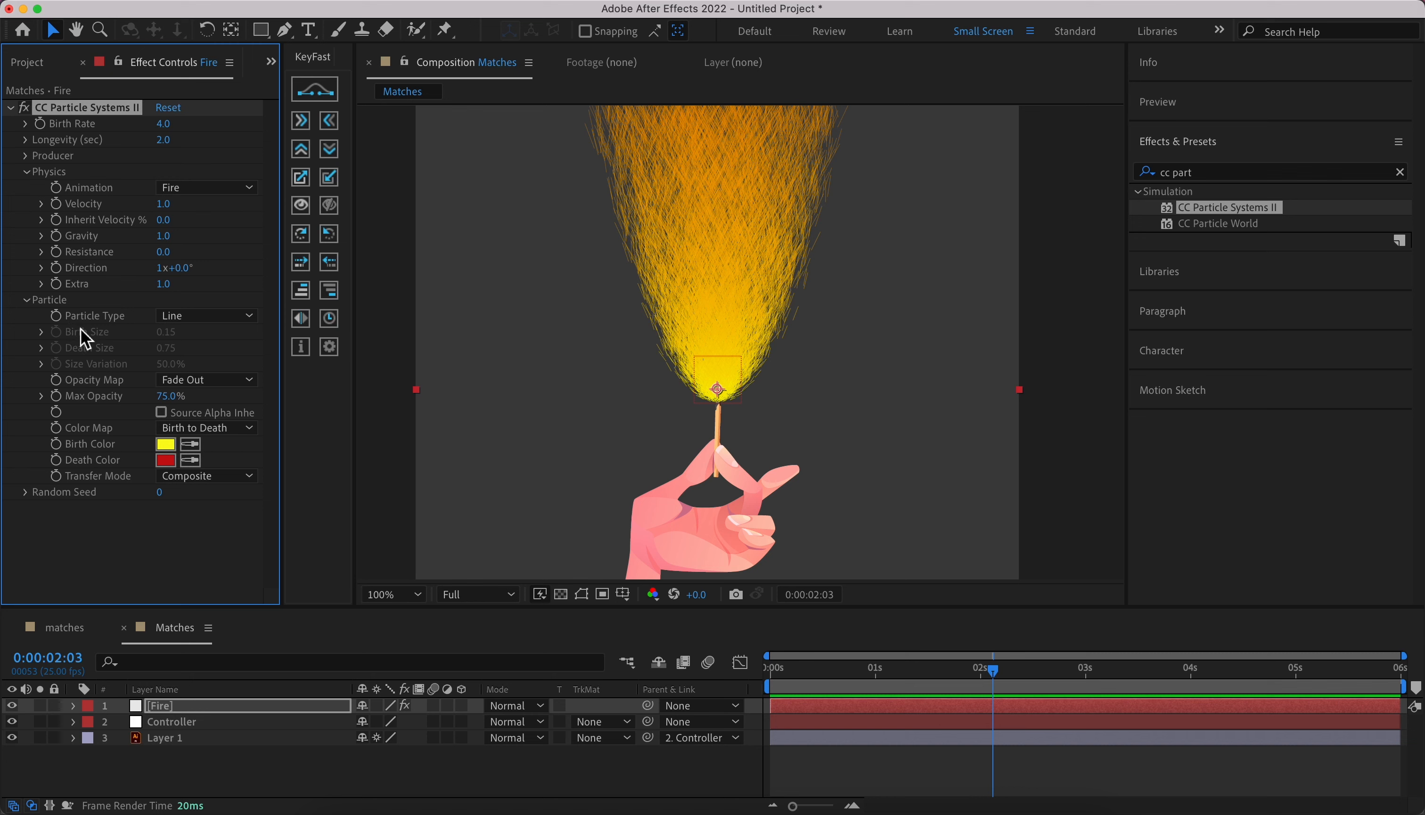
{"action": "left_click", "coordinate": [189, 320]}
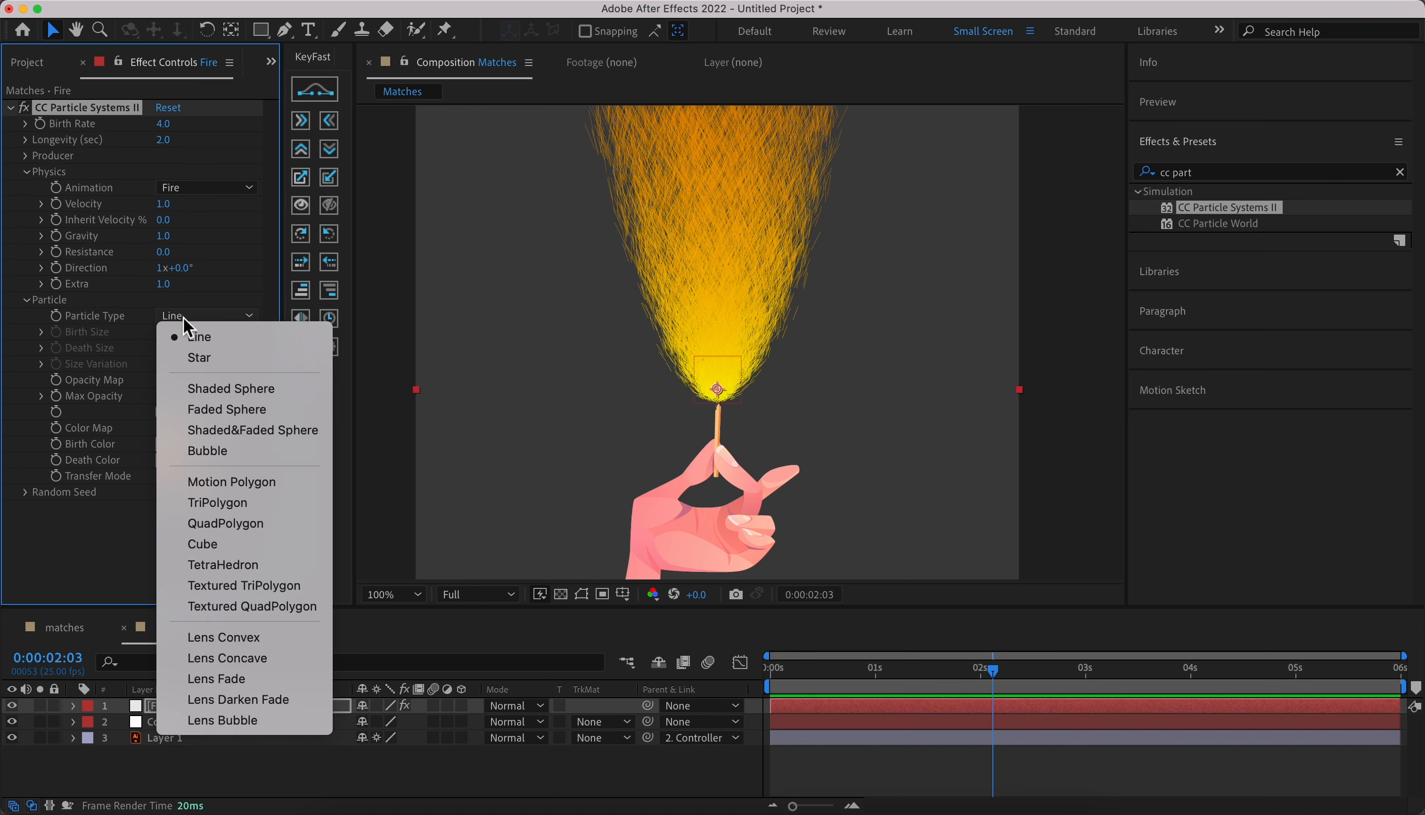
{"action": "left_click", "coordinate": [243, 451]}
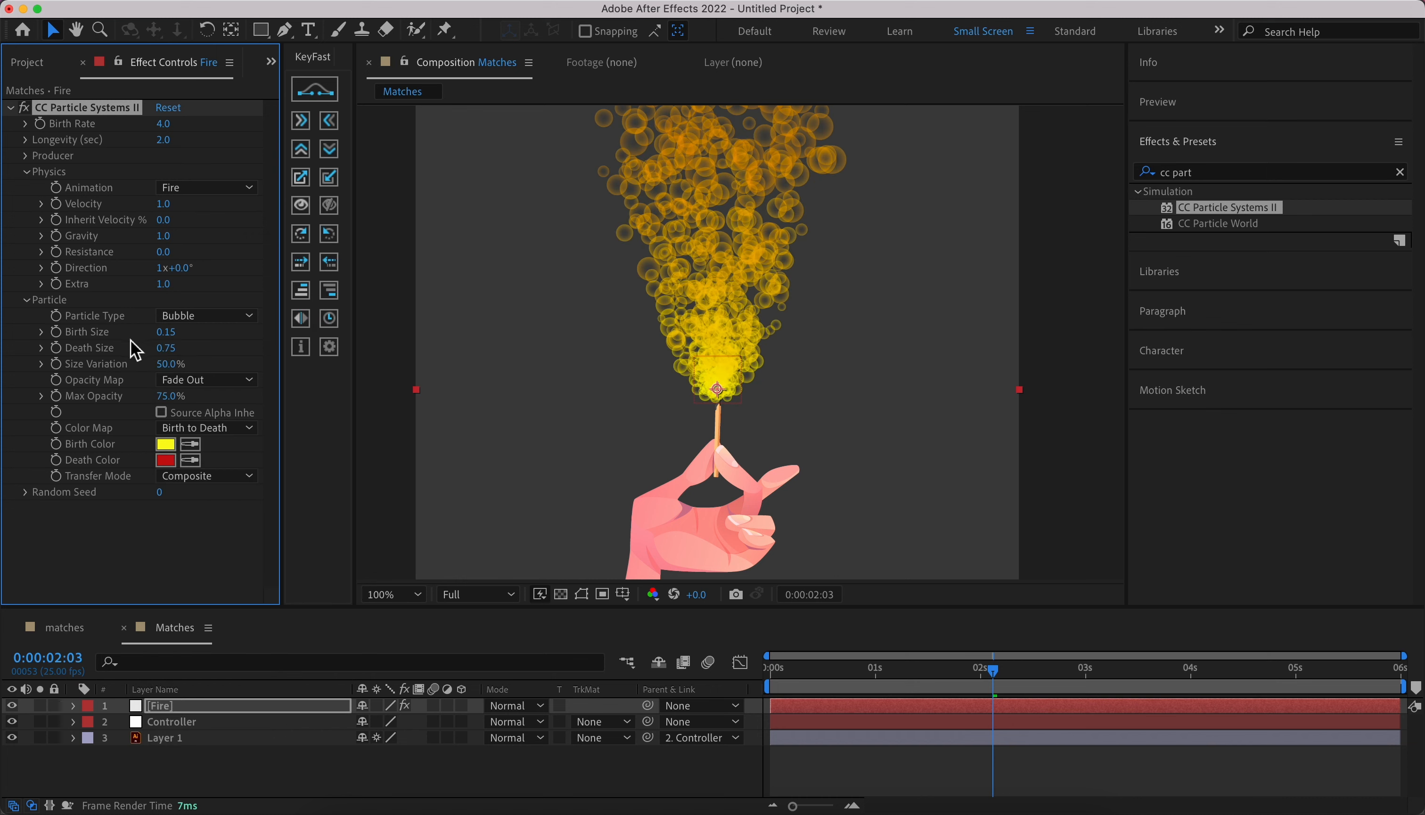
- Set the particles' Death Size to 0 and Birth Size to 0.60
{"action": "left_click", "coordinate": [166, 348]}
{"action": "type", "text": "0"}
{"action": "key", "text": "Return"}
{"action": "left_click", "coordinate": [166, 333]}
{"action": "key", "text": "Return"}
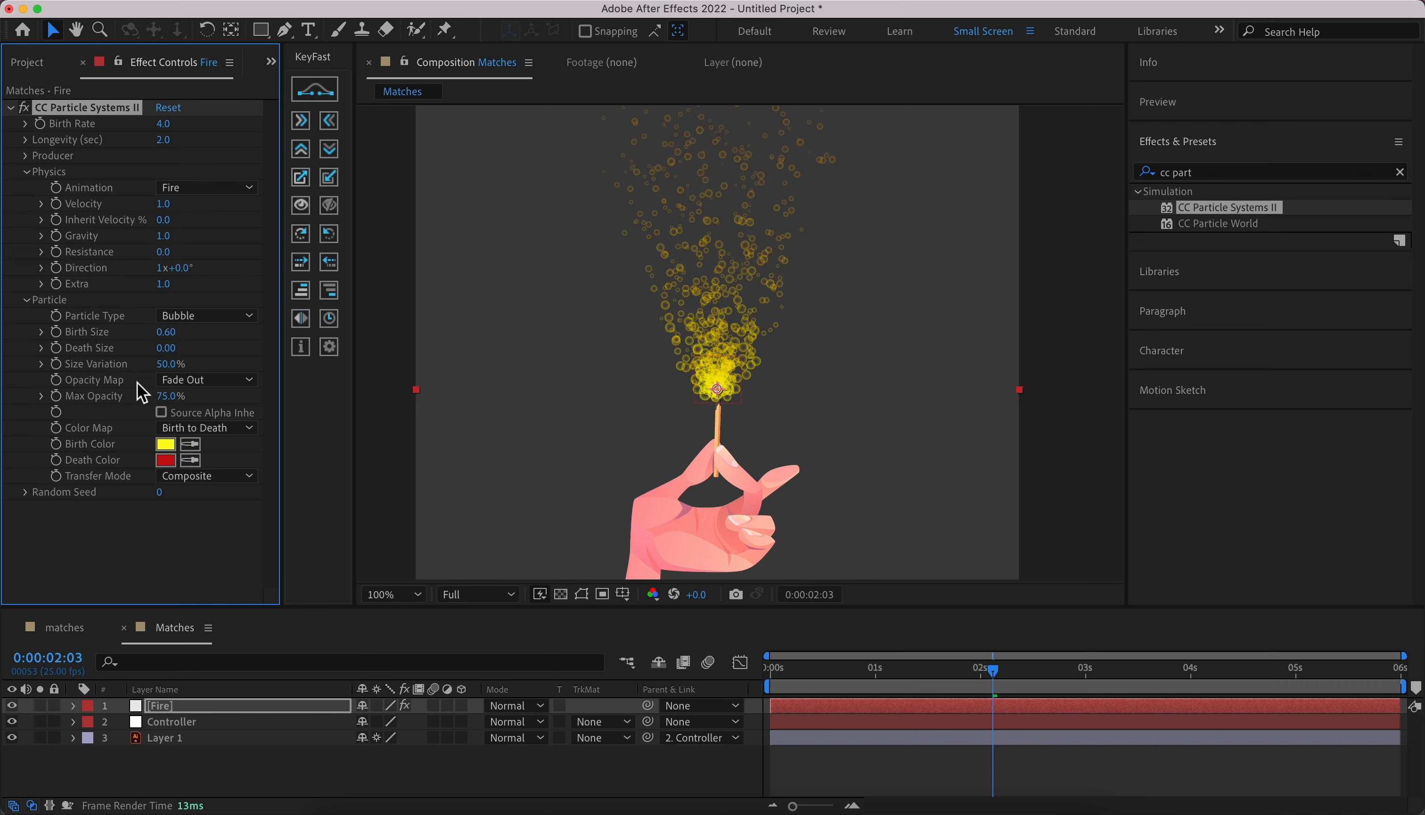
{"action": "scroll", "coordinate": [757, 399], "scroll_direction": "up", "scroll_amount": 2}
{"action": "scroll", "coordinate": [665, 367], "scroll_direction": "down", "scroll_amount": 2}
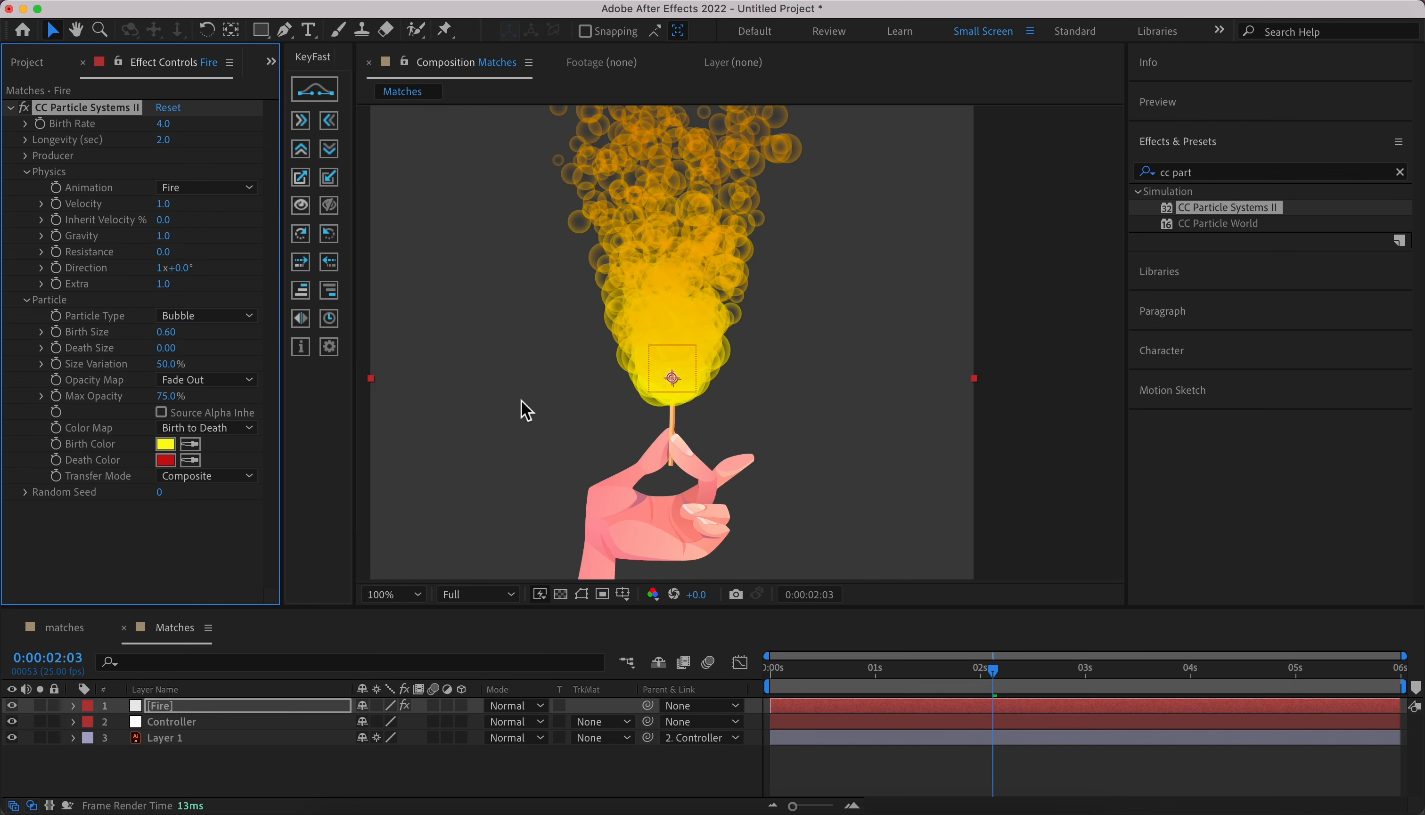
- Change the particles' Birth Color to the lighter yellow F8F861
{"action": "left_click", "coordinate": [162, 446]}
{"action": "mouse_move", "coordinate": [243, 273]}
{"action": "left_mouse_down"}
{"action": "mouse_move", "coordinate": [173, 213]}
{"action": "mouse_move", "coordinate": [247, 216]}
{"action": "left_mouse_up"}
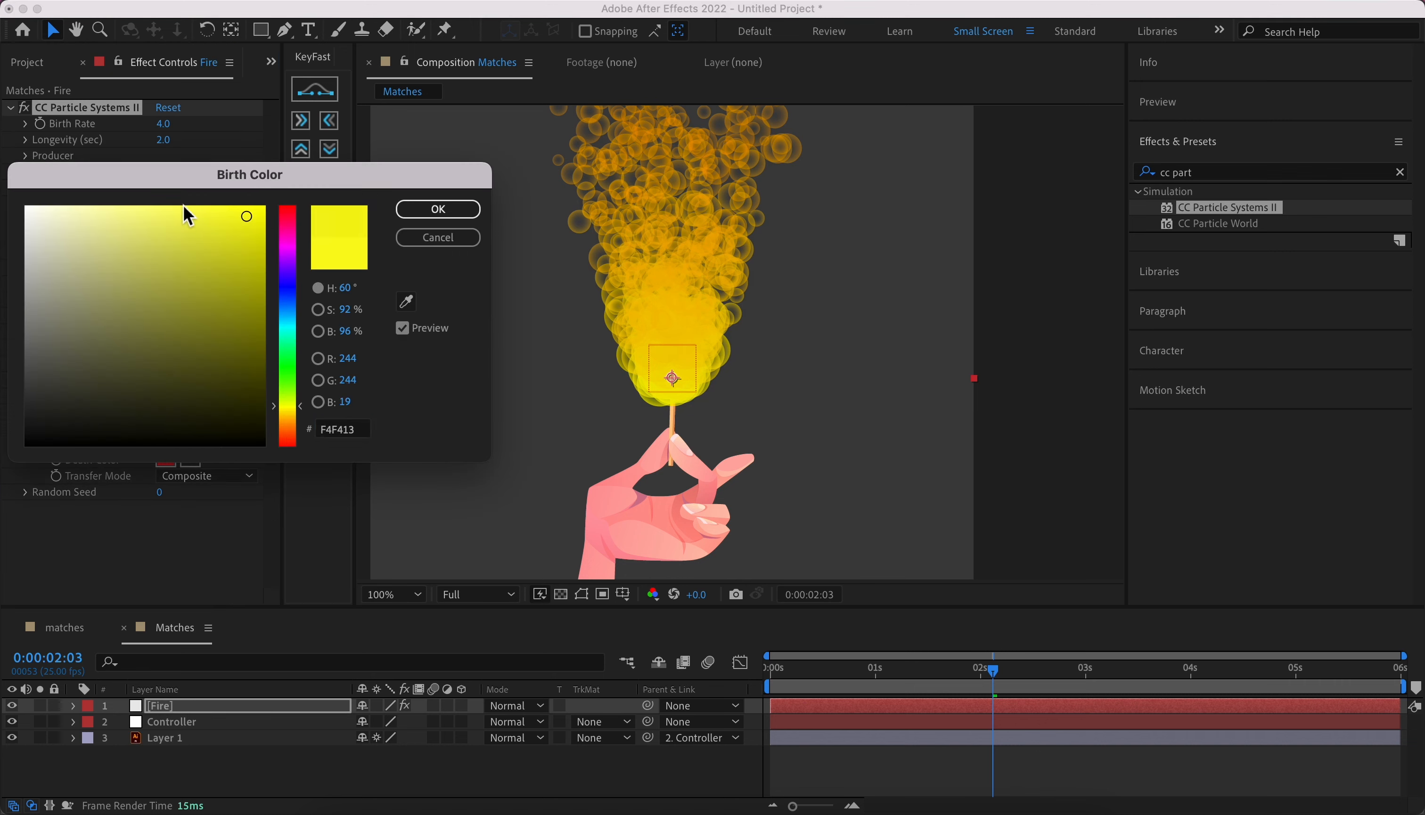
{"action": "left_click", "coordinate": [176, 217]}
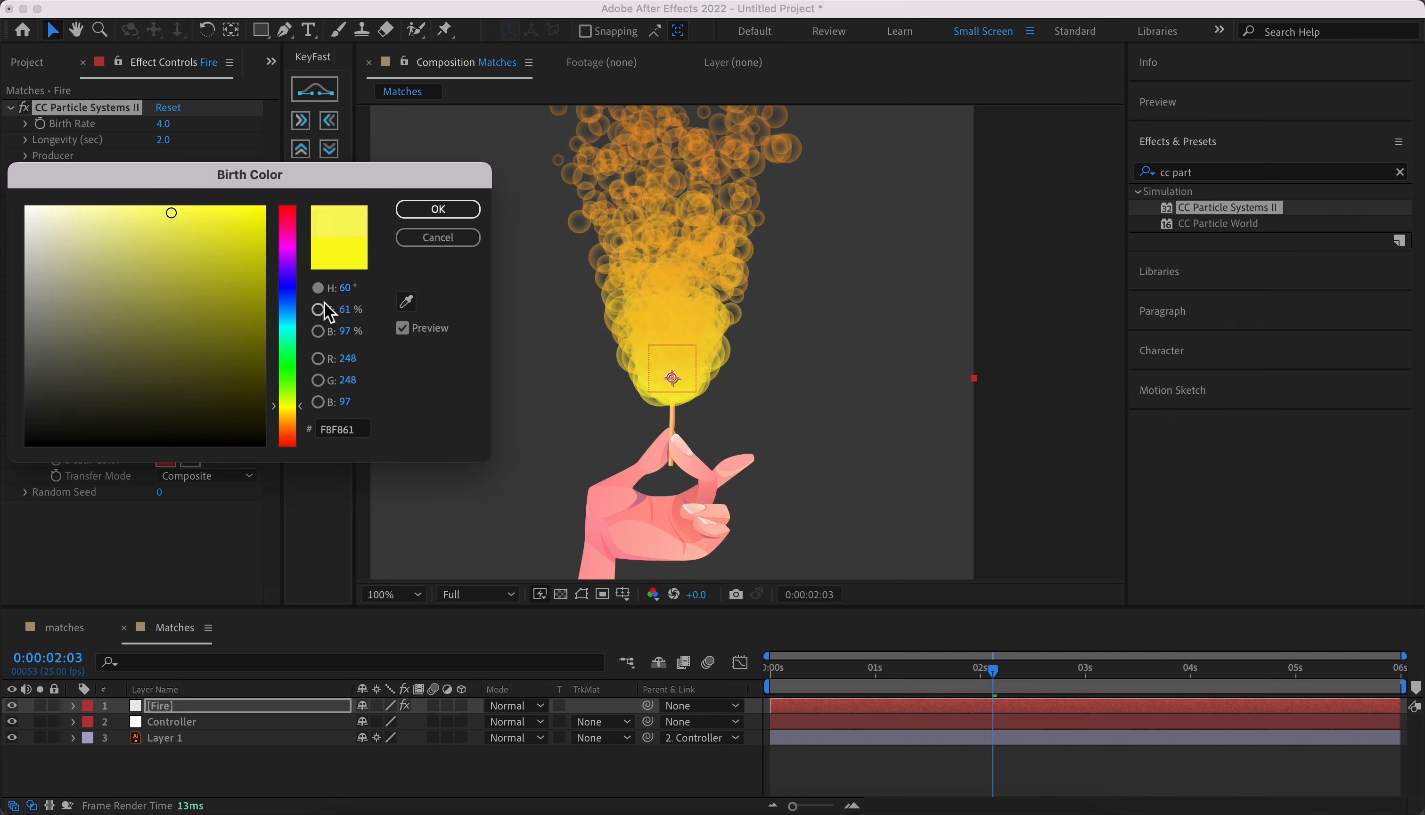
{"action": "left_click", "coordinate": [419, 214]}
- Change the particles' Death Color to the bright orange F07A0C
{"action": "left_click", "coordinate": [169, 460]}
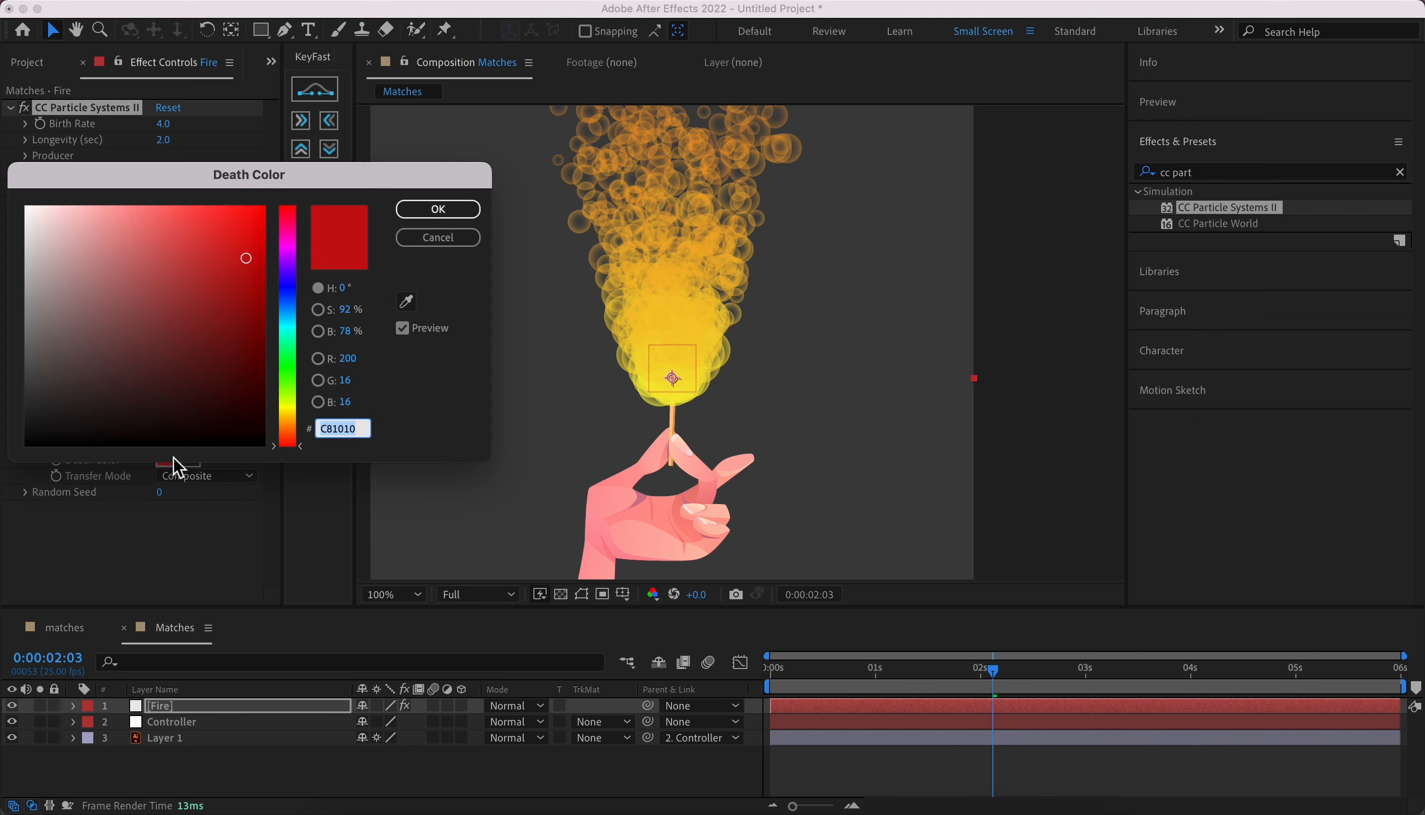
{"action": "left_click_drag", "start_coordinate": [294, 442], "coordinate": [294, 428]}
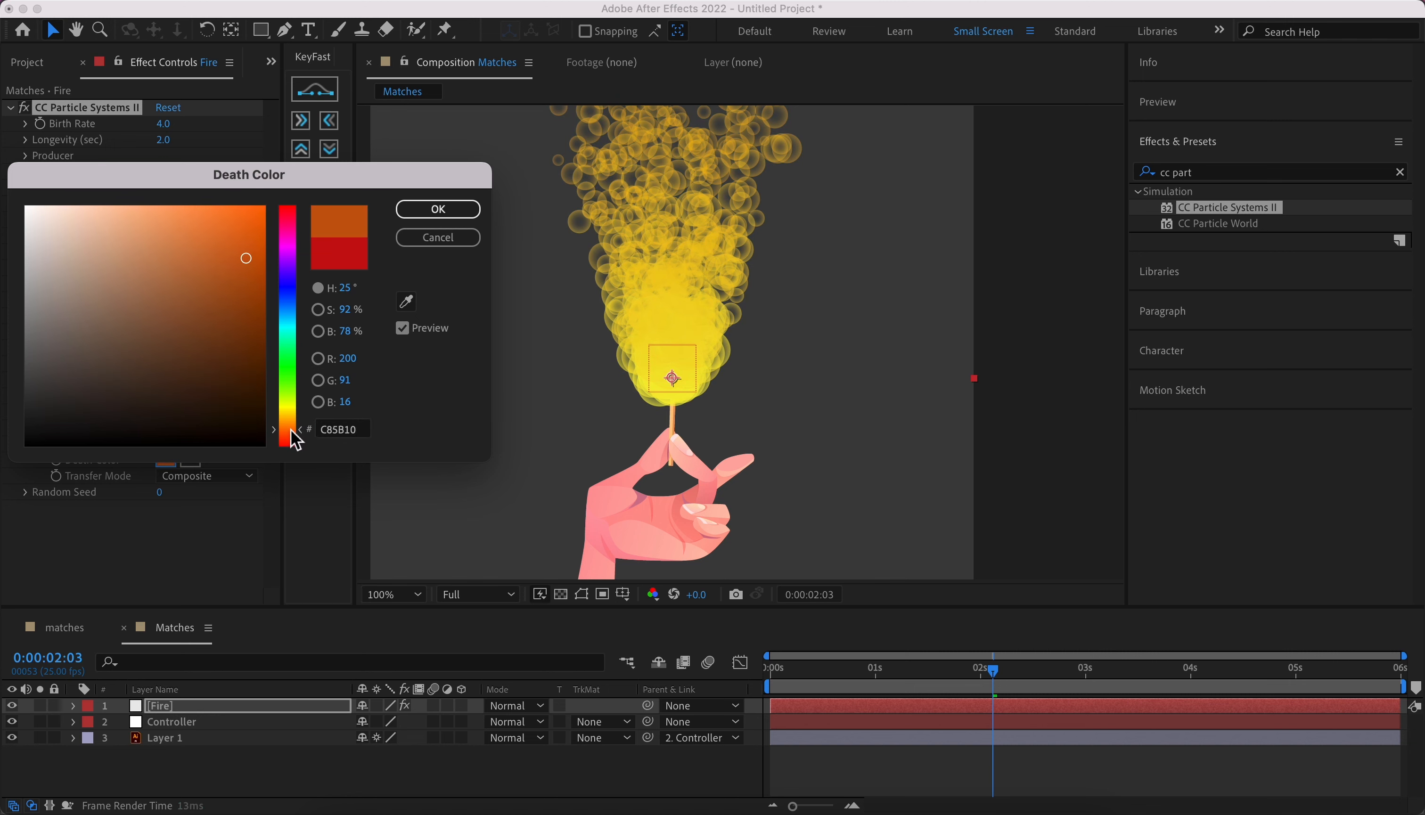
{"action": "mouse_move", "coordinate": [235, 353]}
{"action": "left_mouse_down"}
{"action": "mouse_move", "coordinate": [203, 210]}
{"action": "mouse_move", "coordinate": [253, 221]}
{"action": "left_mouse_up"}
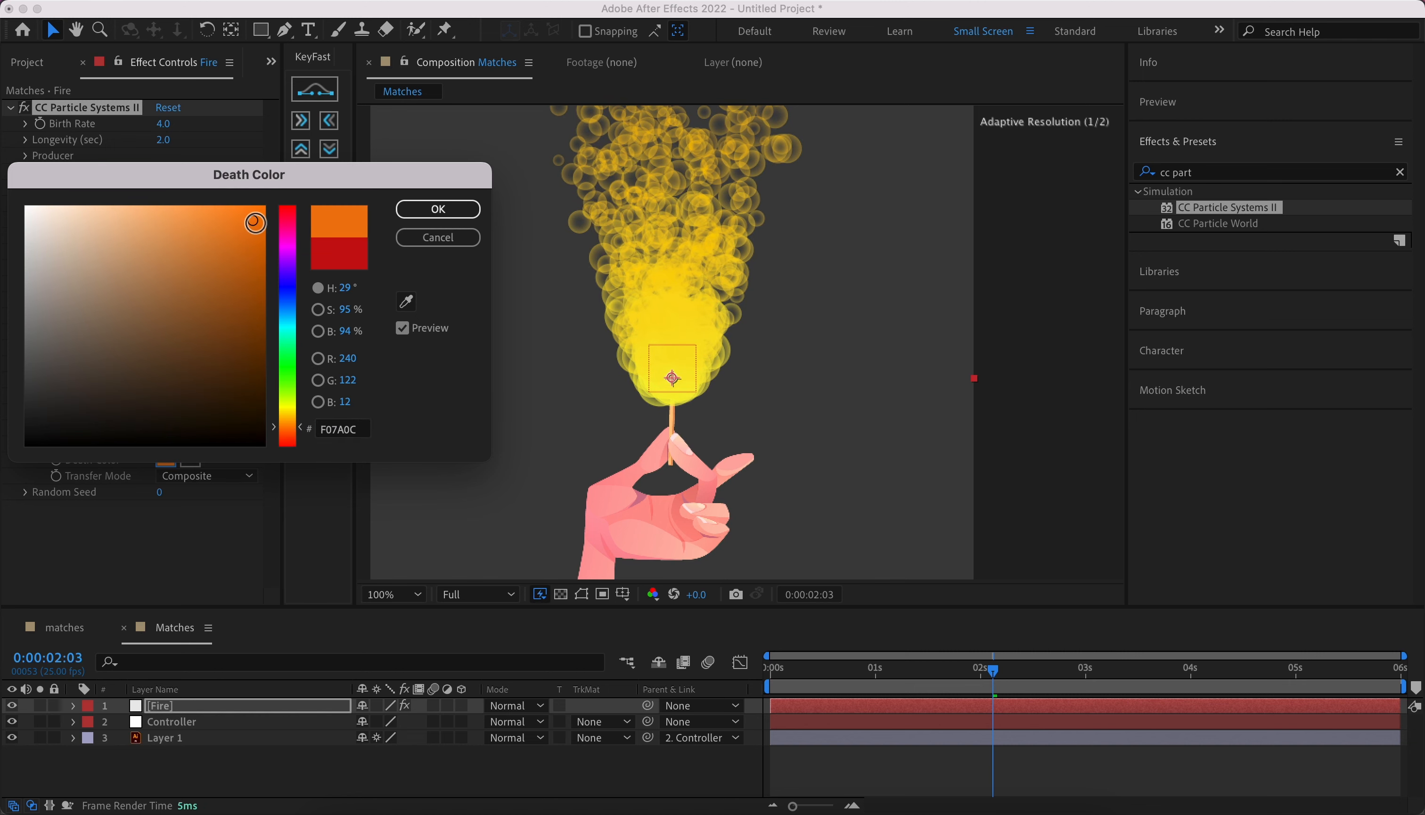
{"action": "left_click", "coordinate": [430, 210]}
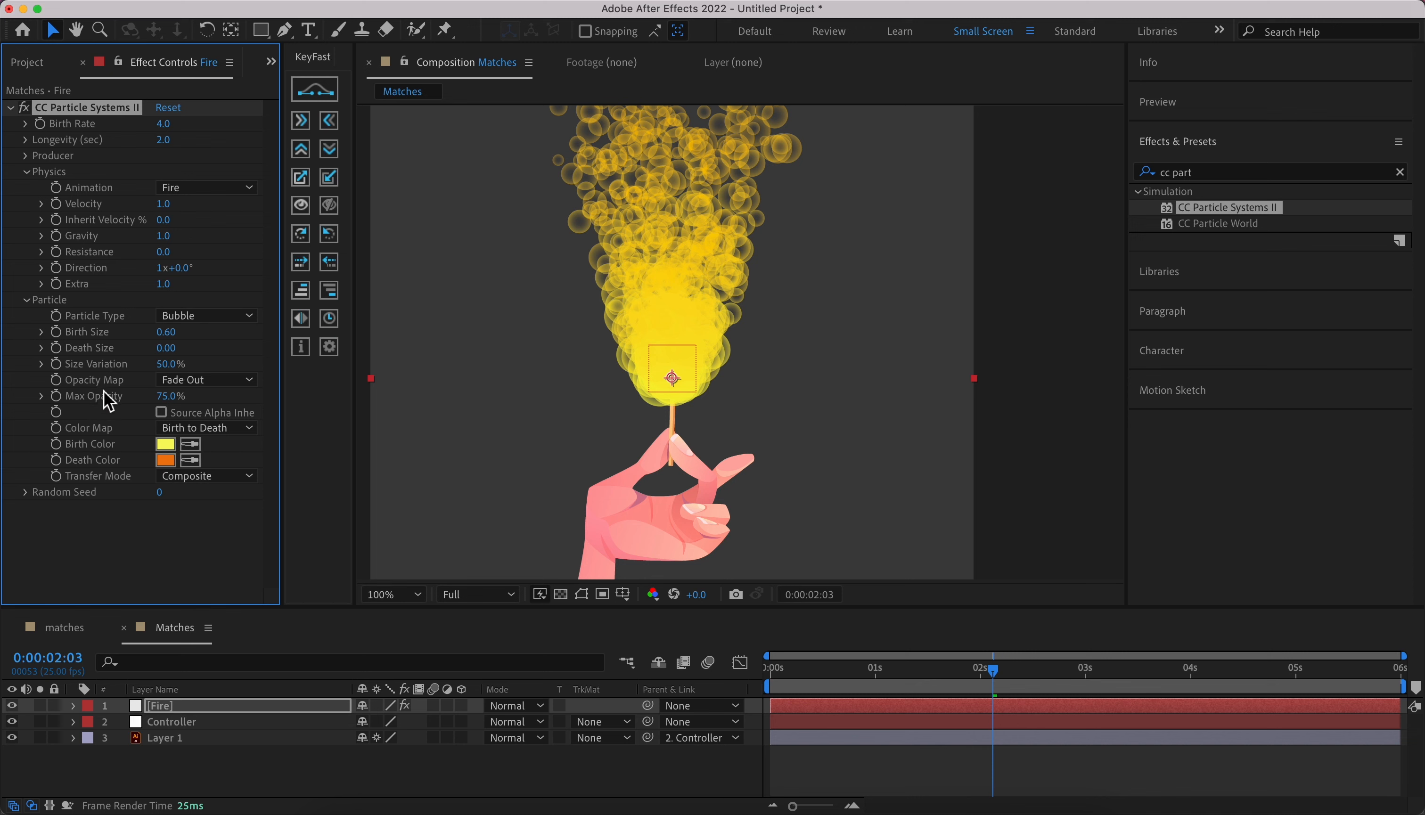
- Set the particles' Max Opacity to 70% and the Birth Rate to 1.3
{"action": "left_click", "coordinate": [167, 397]}
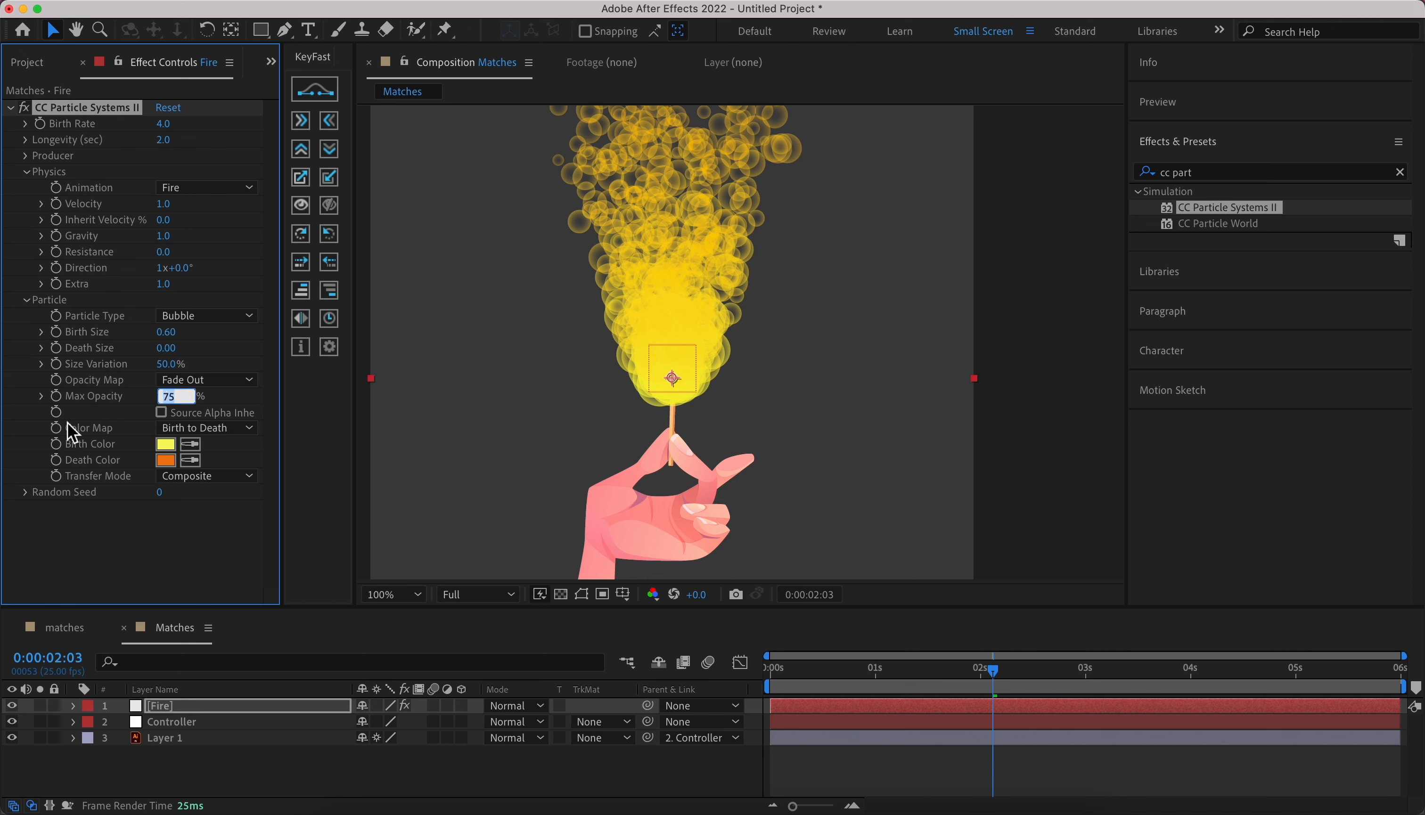
{"action": "key", "text": "Return"}
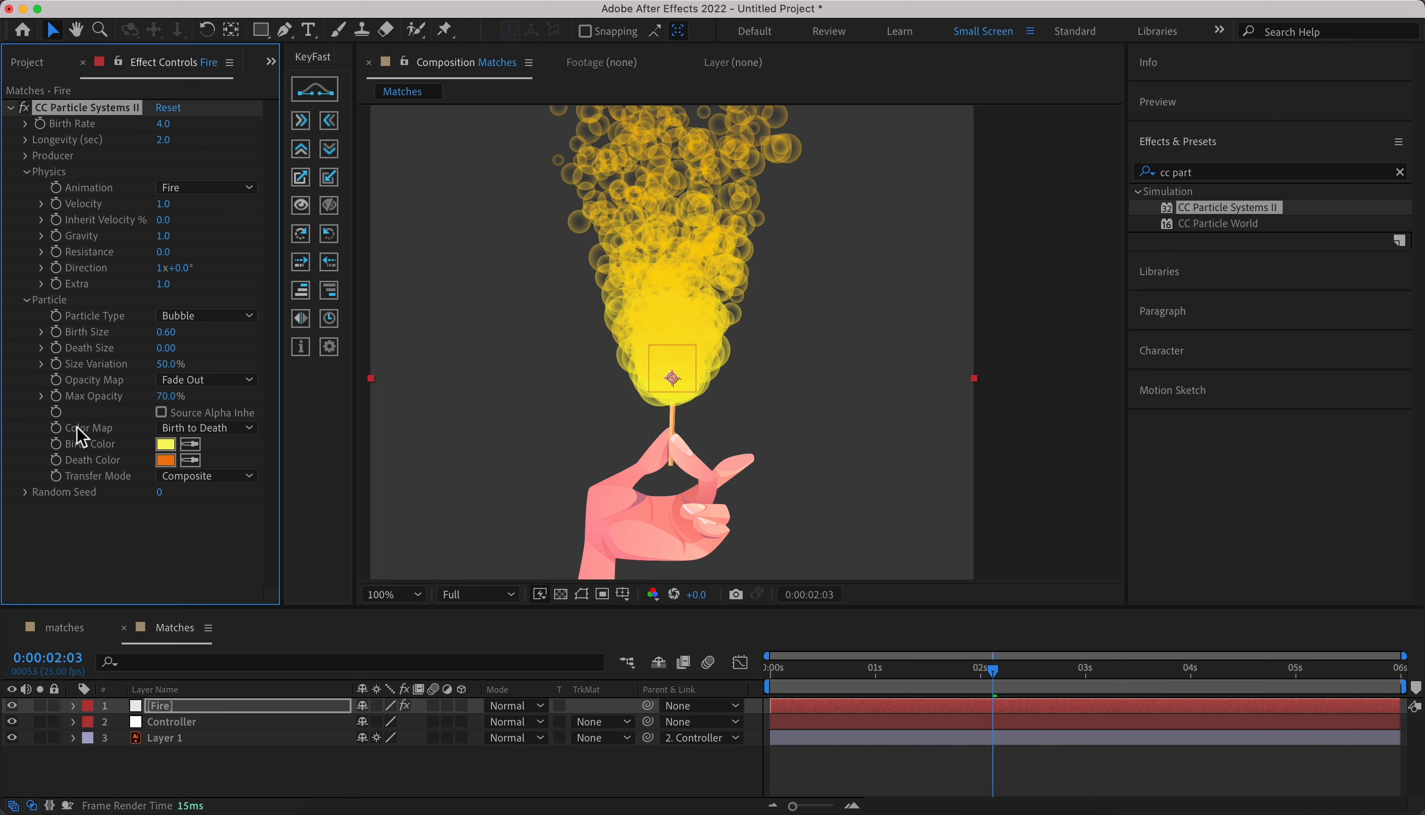
{"action": "left_click", "coordinate": [163, 124]}
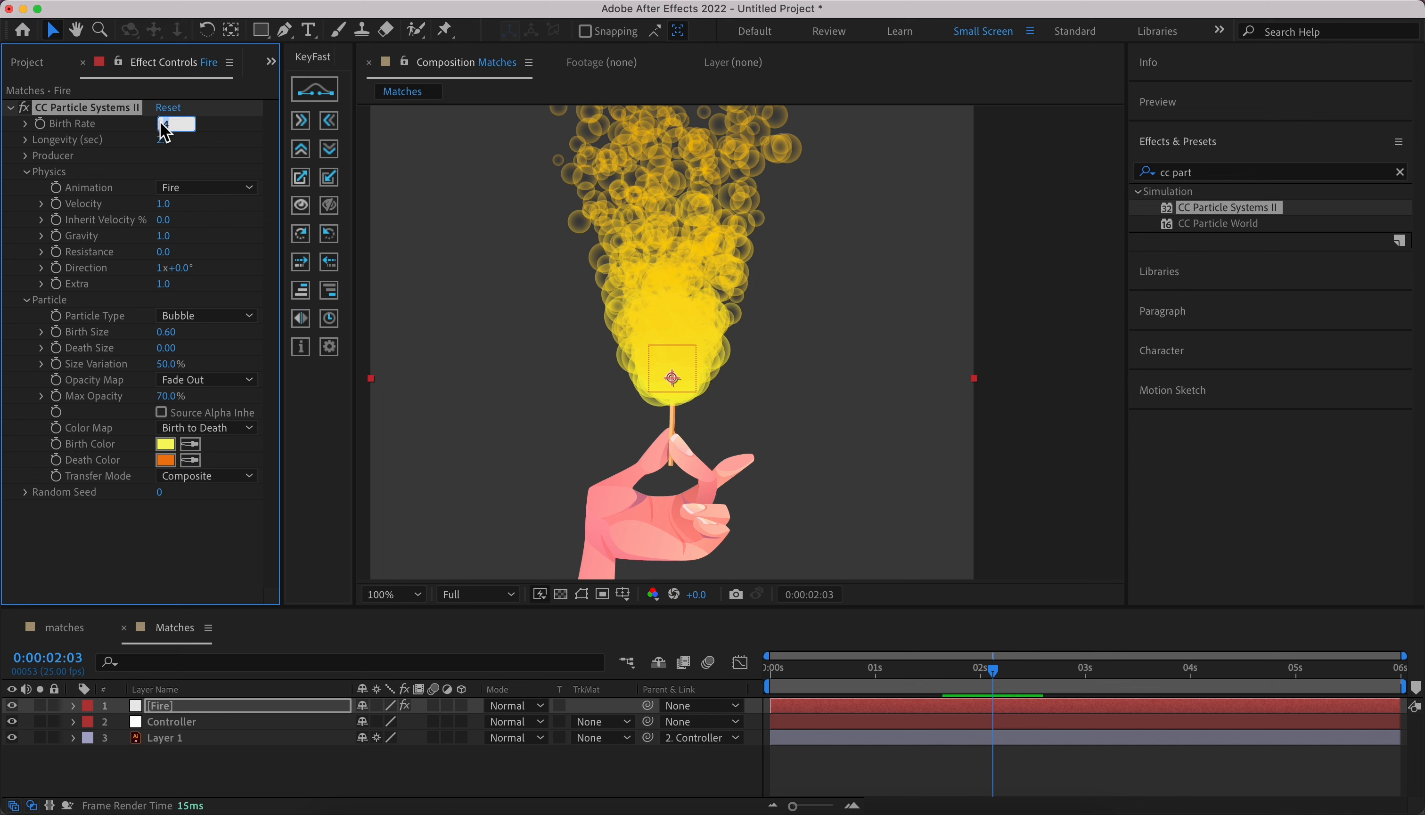
{"action": "type", "text": "1.3"}
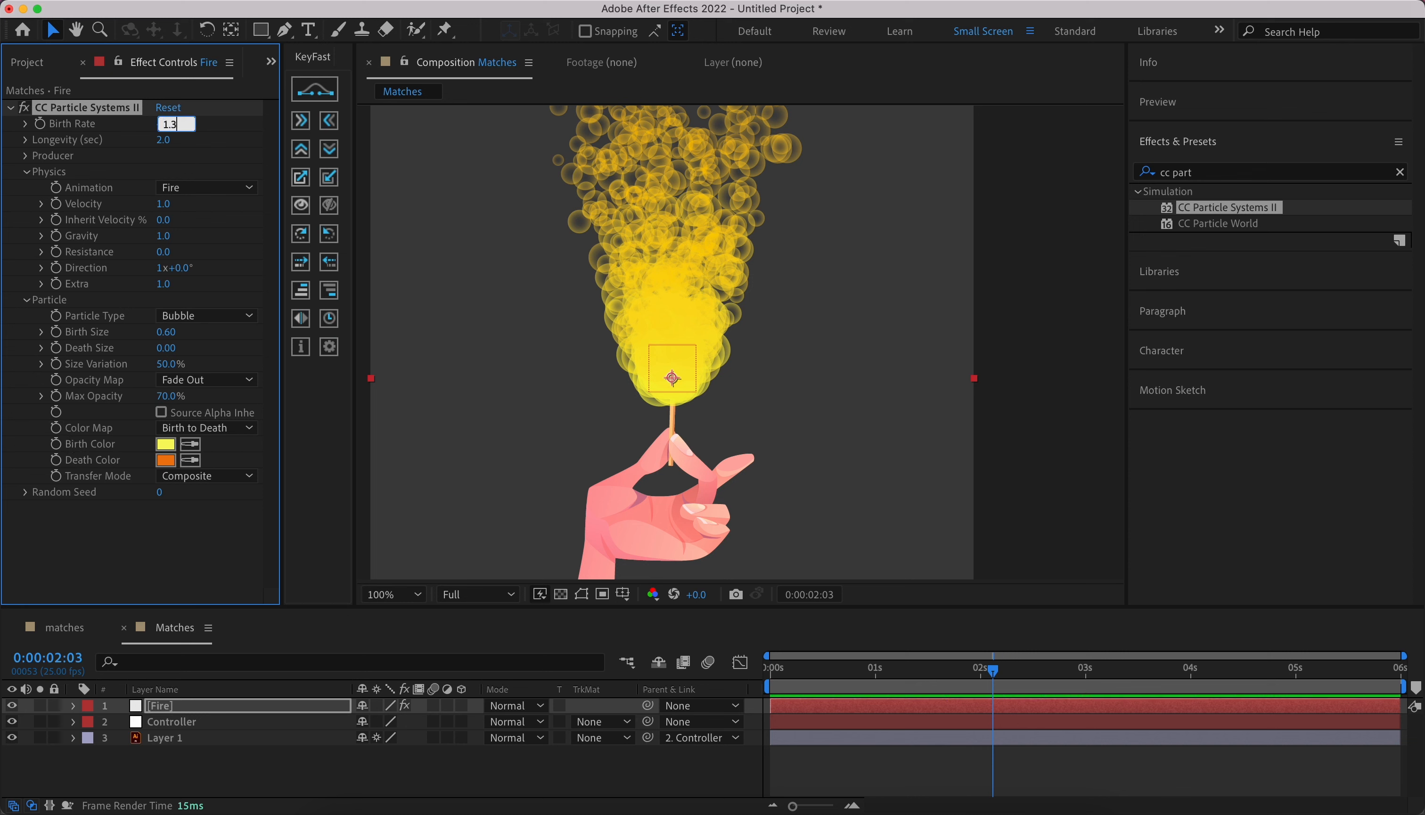
{"action": "key", "text": "Return"}
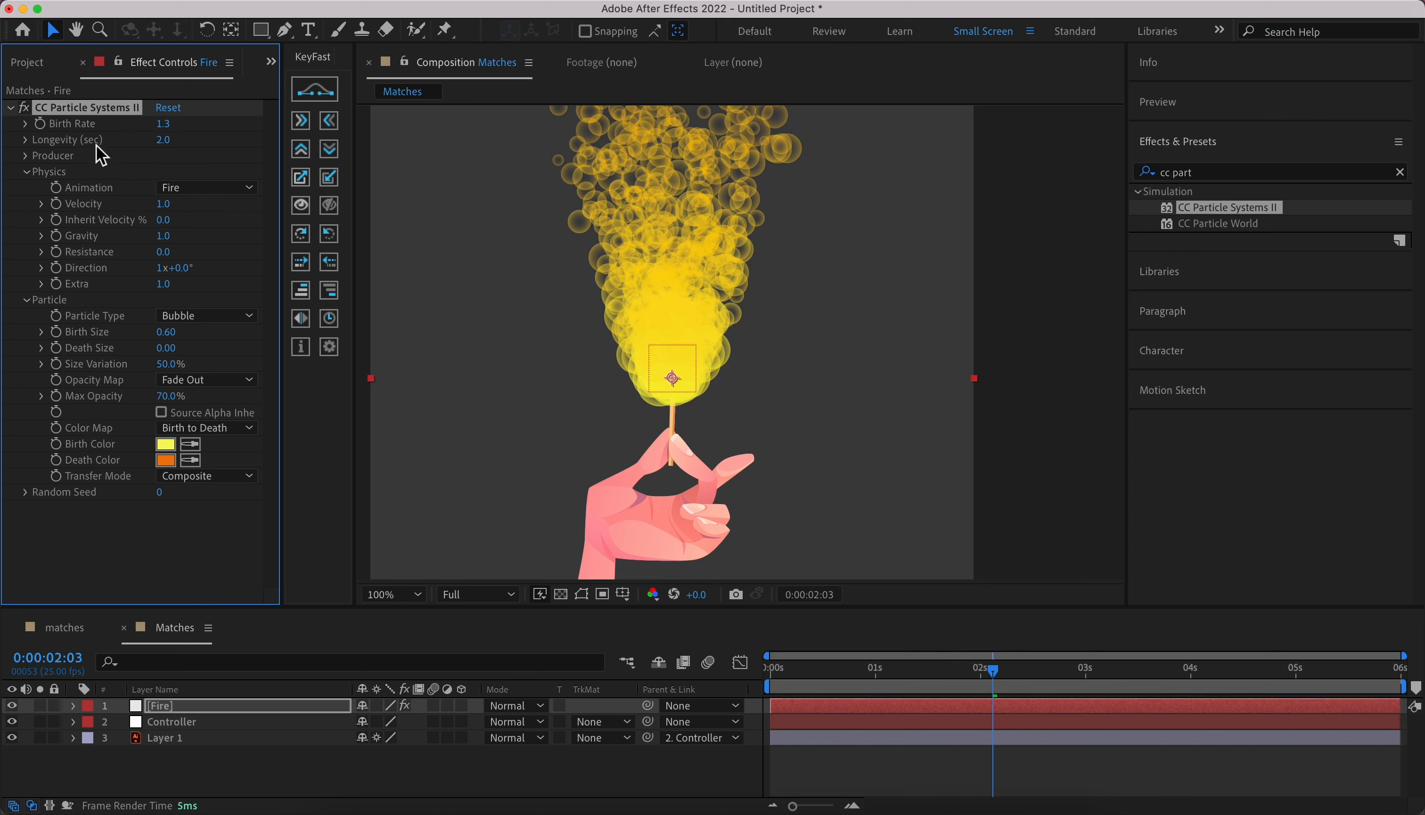
- Set the particles' Longevity to 1.2 seconds
{"action": "left_click", "coordinate": [163, 140]}
{"action": "type", "text": "1.2"}
{"action": "key", "text": "Return"}
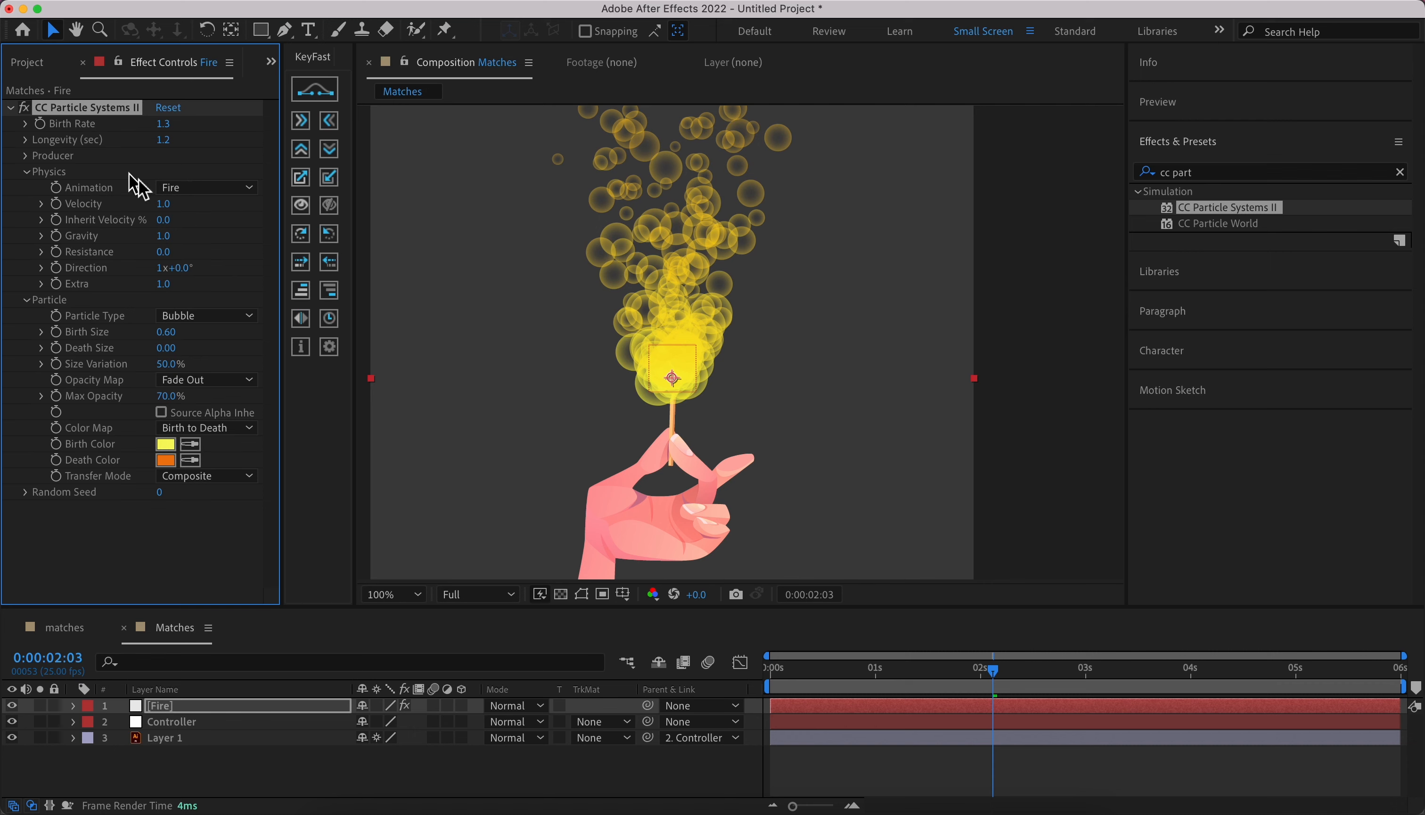
- Move the Fire layer slightly upward so its anchor point sits at the centre of the Controller null
{"action": "scroll", "coordinate": [694, 380], "scroll_direction": "up", "scroll_amount": 4}
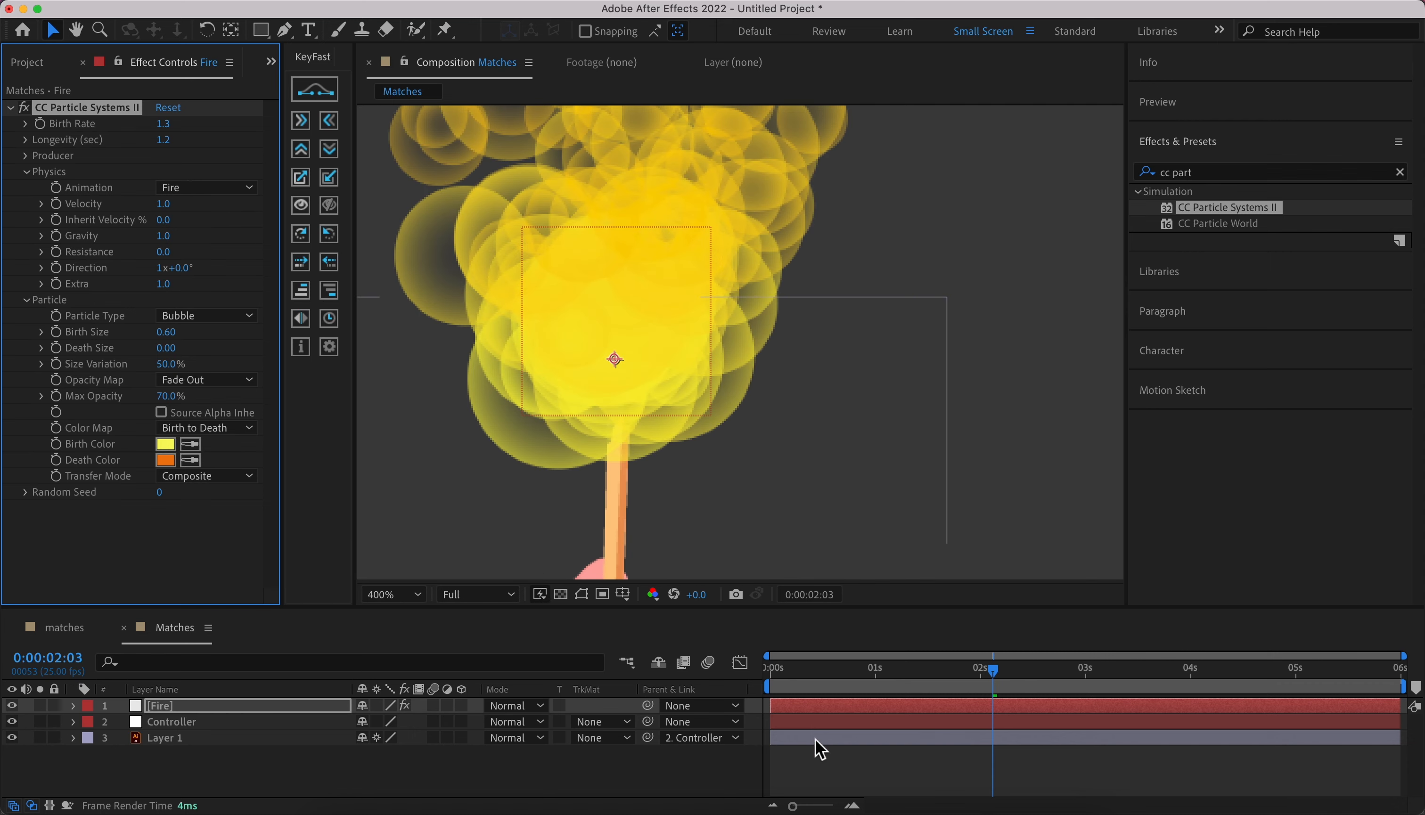
{"action": "left_click", "coordinate": [813, 761]}
{"action": "left_click", "coordinate": [800, 708]}
{"action": "left_click_drag", "start_coordinate": [610, 351], "coordinate": [621, 323]}
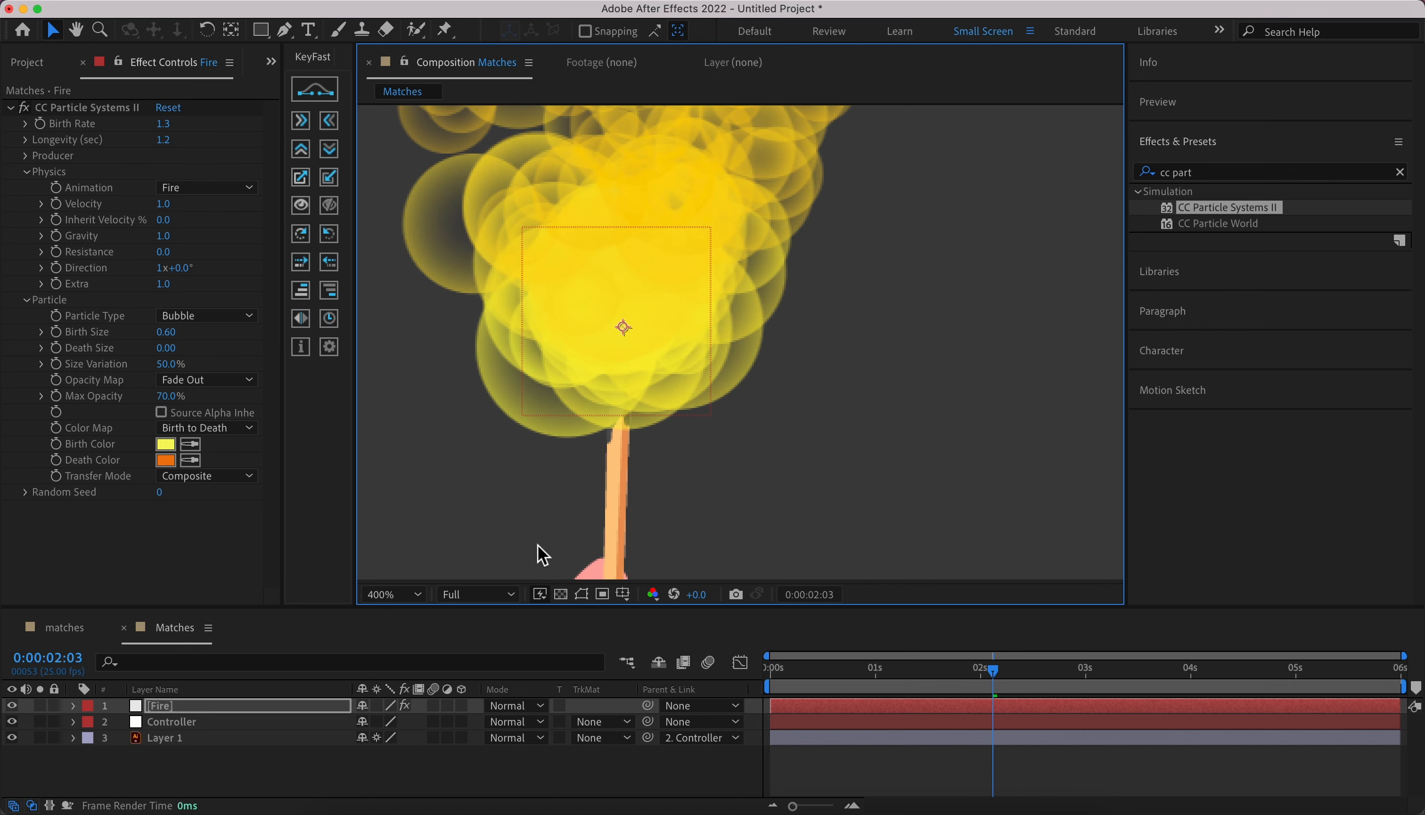
- Lower the Fire layer's opacity to 48% and nudge the layer slightly up and left onto the match head
{"action": "key", "text": "t"}
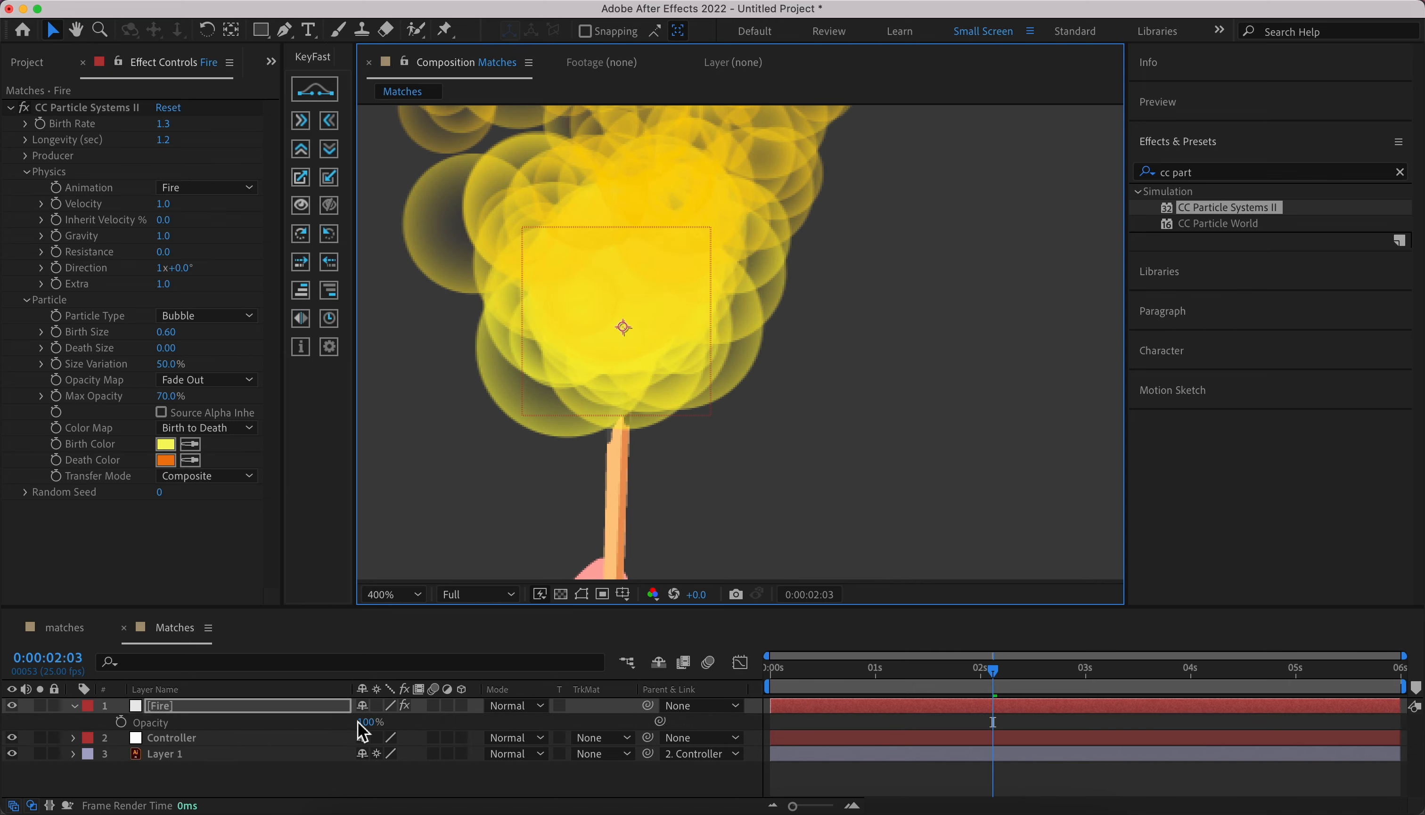
{"action": "left_click_drag", "start_coordinate": [367, 723], "coordinate": [319, 725]}
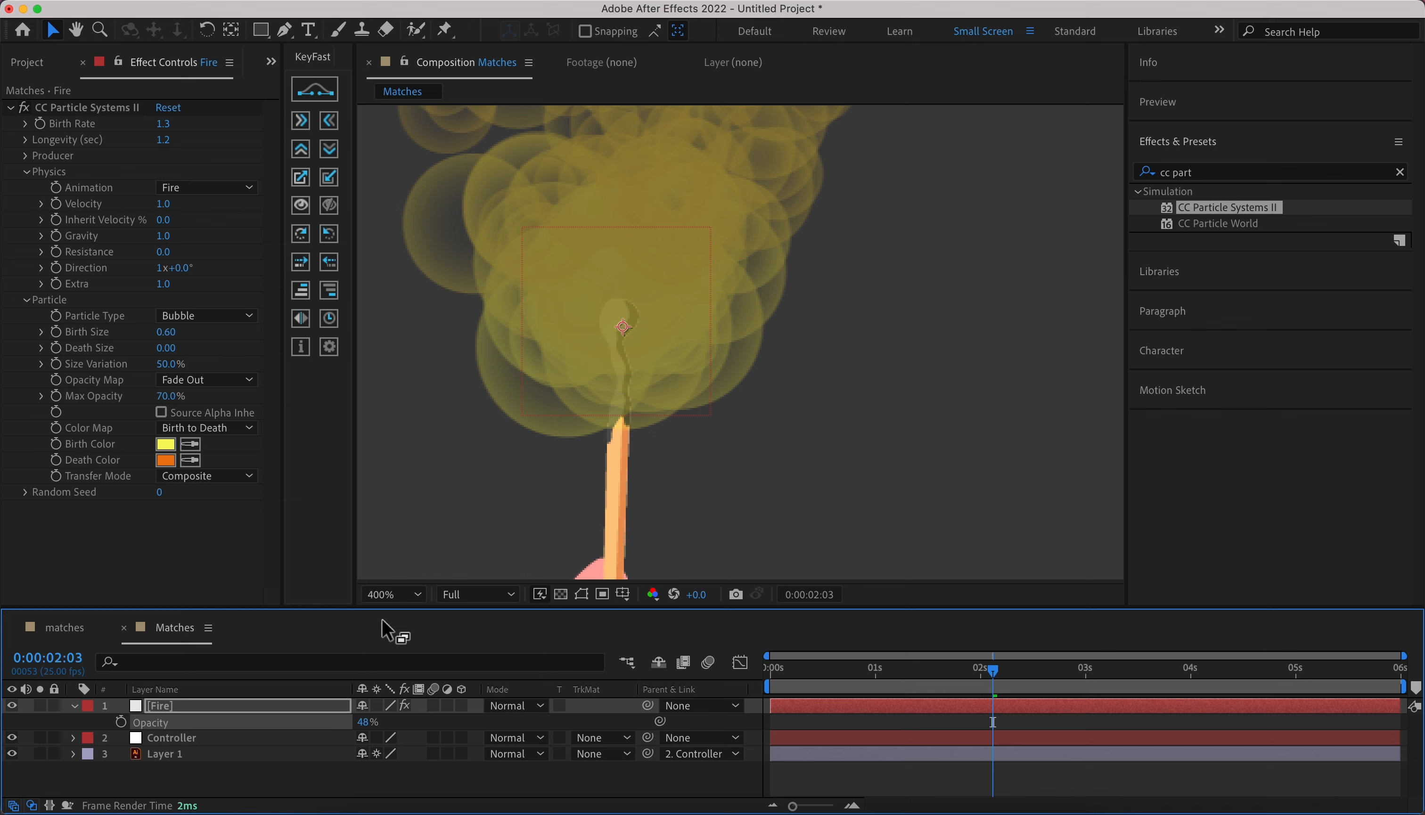
{"action": "left_click_drag", "start_coordinate": [622, 326], "coordinate": [619, 317]}
- Restore the Fire layer's opacity to 100% and fit the whole composition in the viewer
{"action": "left_click_drag", "start_coordinate": [365, 722], "coordinate": [557, 708]}
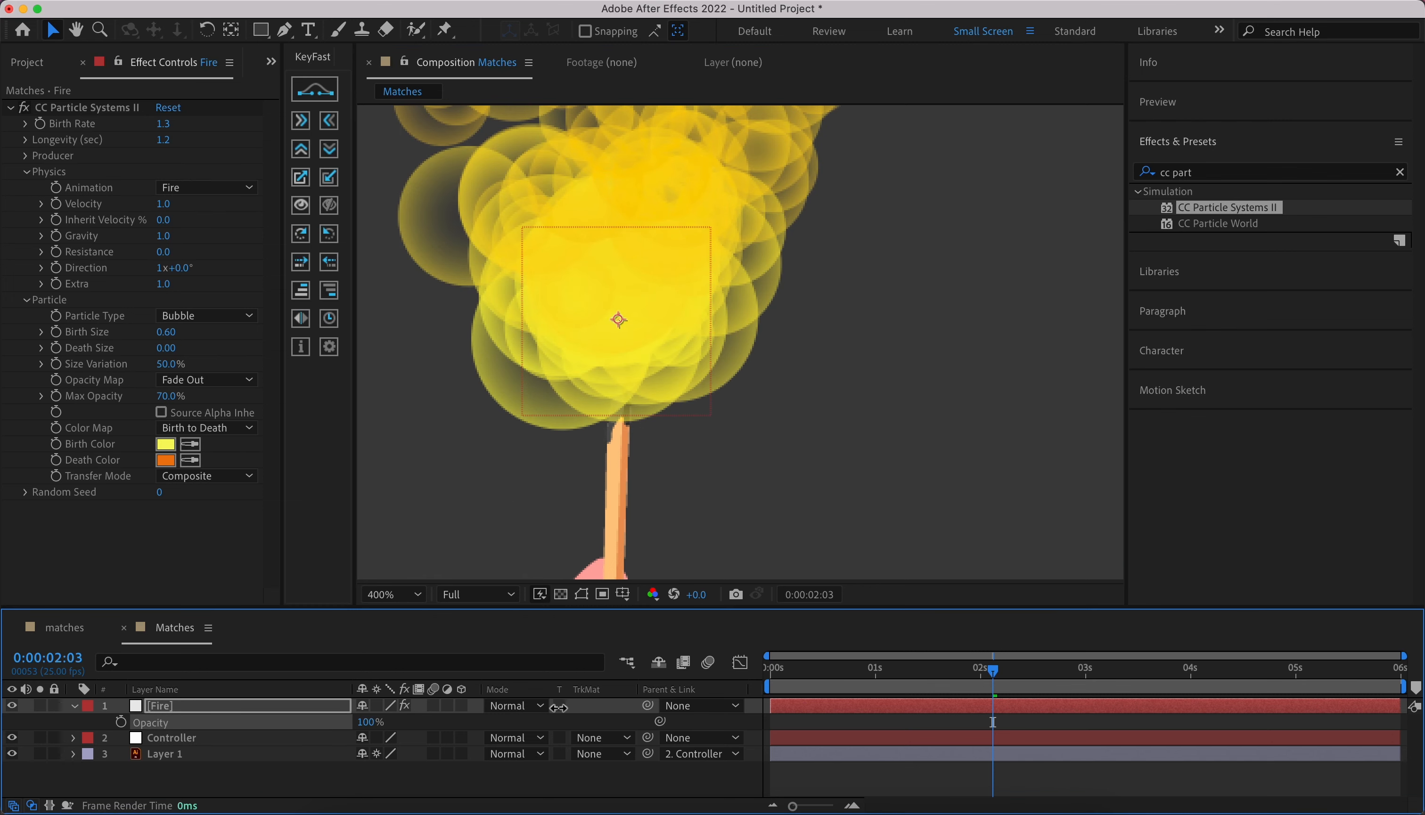
{"action": "key", "text": "comma"}
{"action": "left_click", "coordinate": [407, 597]}
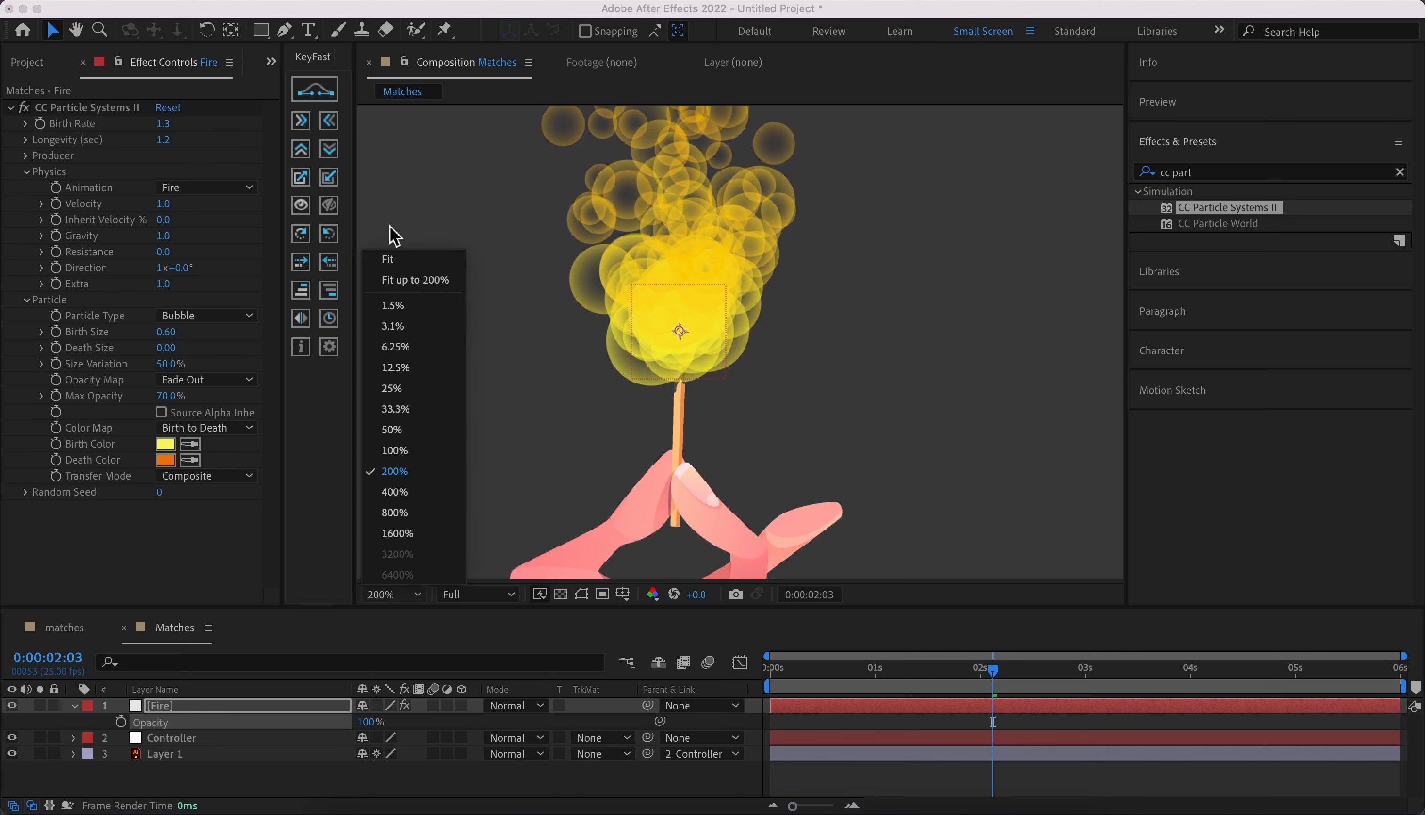
{"action": "left_click", "coordinate": [391, 263]}
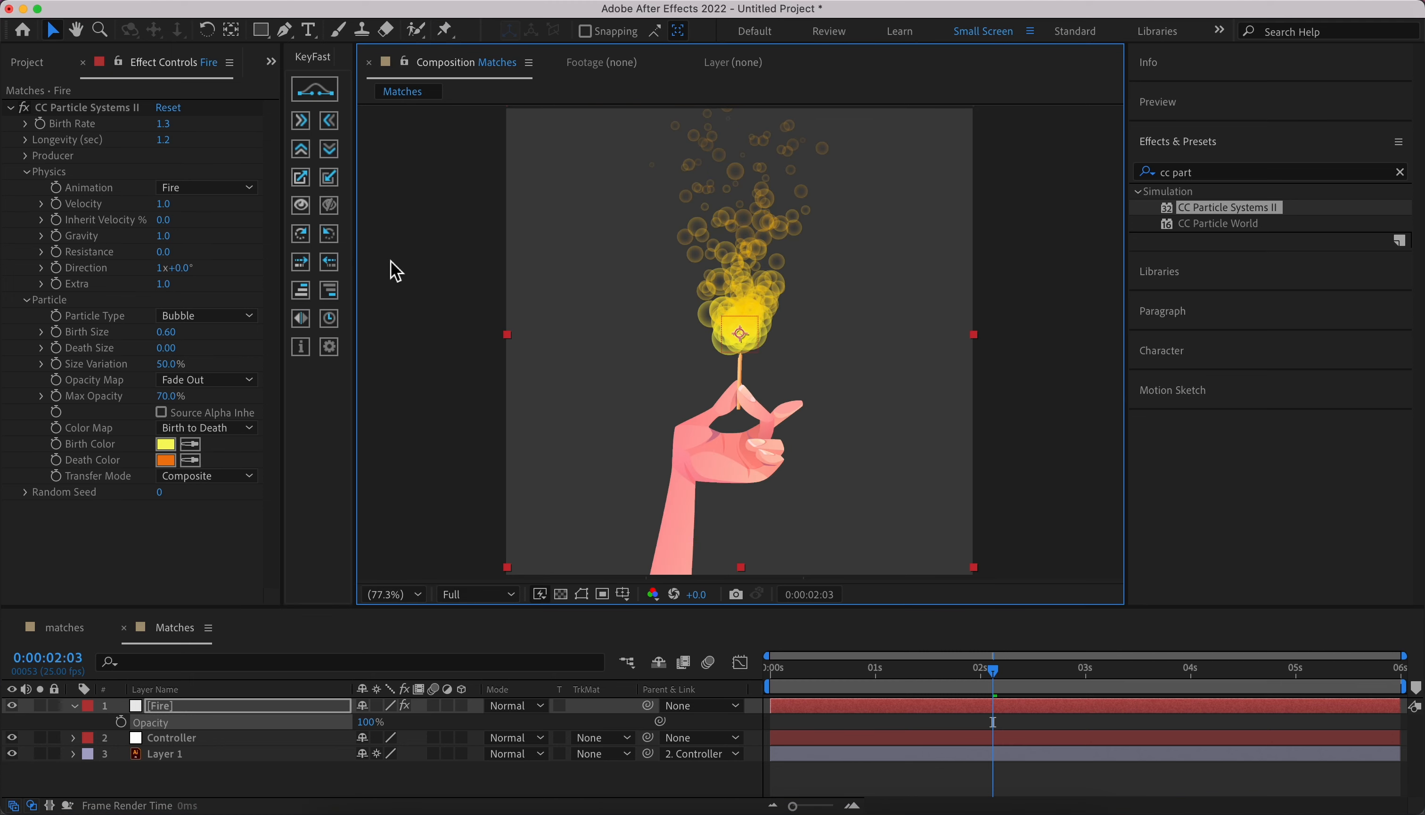
- Collapse the CC Particle Systems II settings and scrub from the start of the timeline to check the flame
{"action": "left_click", "coordinate": [131, 540]}
{"action": "left_click", "coordinate": [11, 107]}
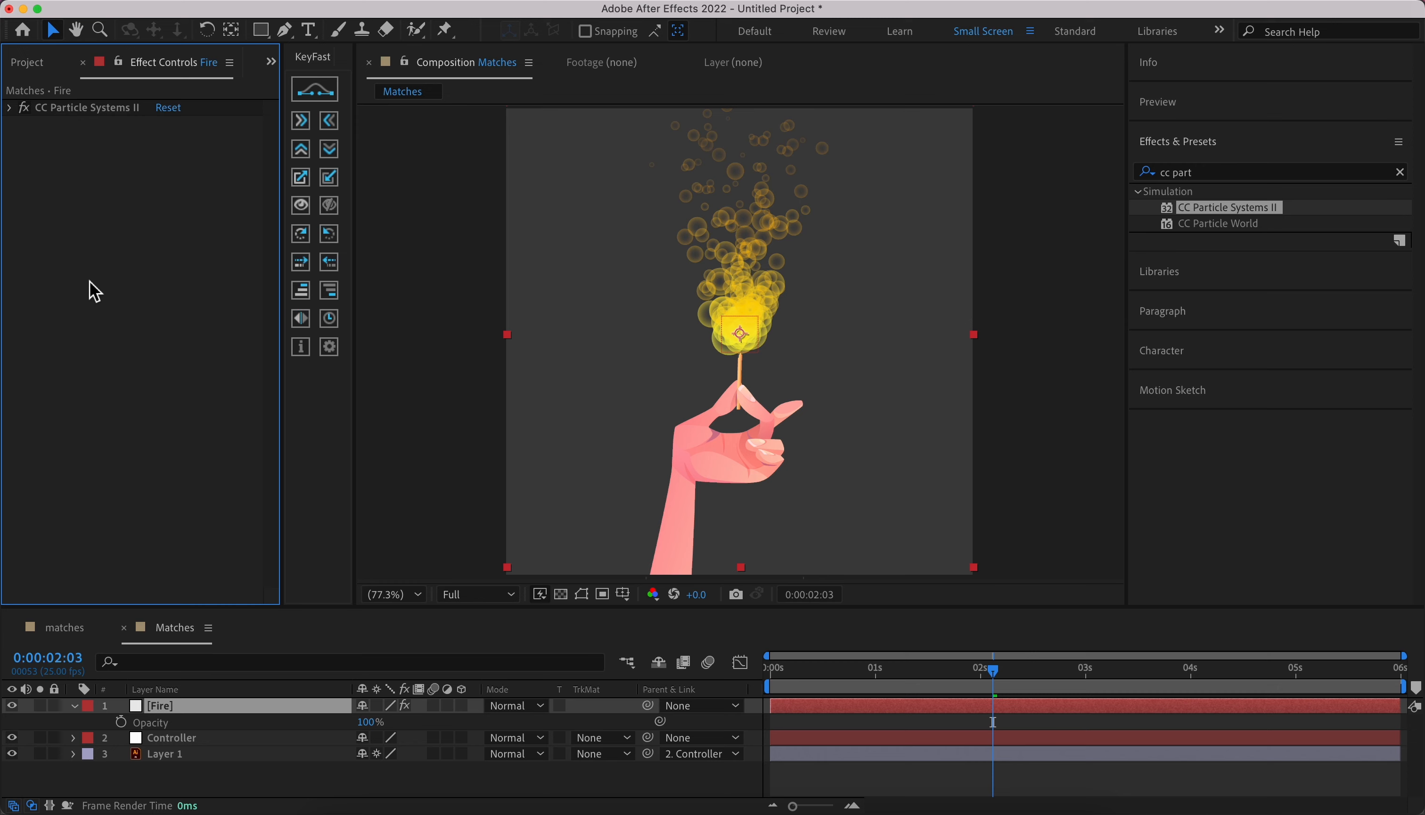
{"action": "left_click", "coordinate": [82, 109]}
{"action": "left_click", "coordinate": [91, 198]}
{"action": "left_click_drag", "start_coordinate": [807, 671], "coordinate": [682, 742]}
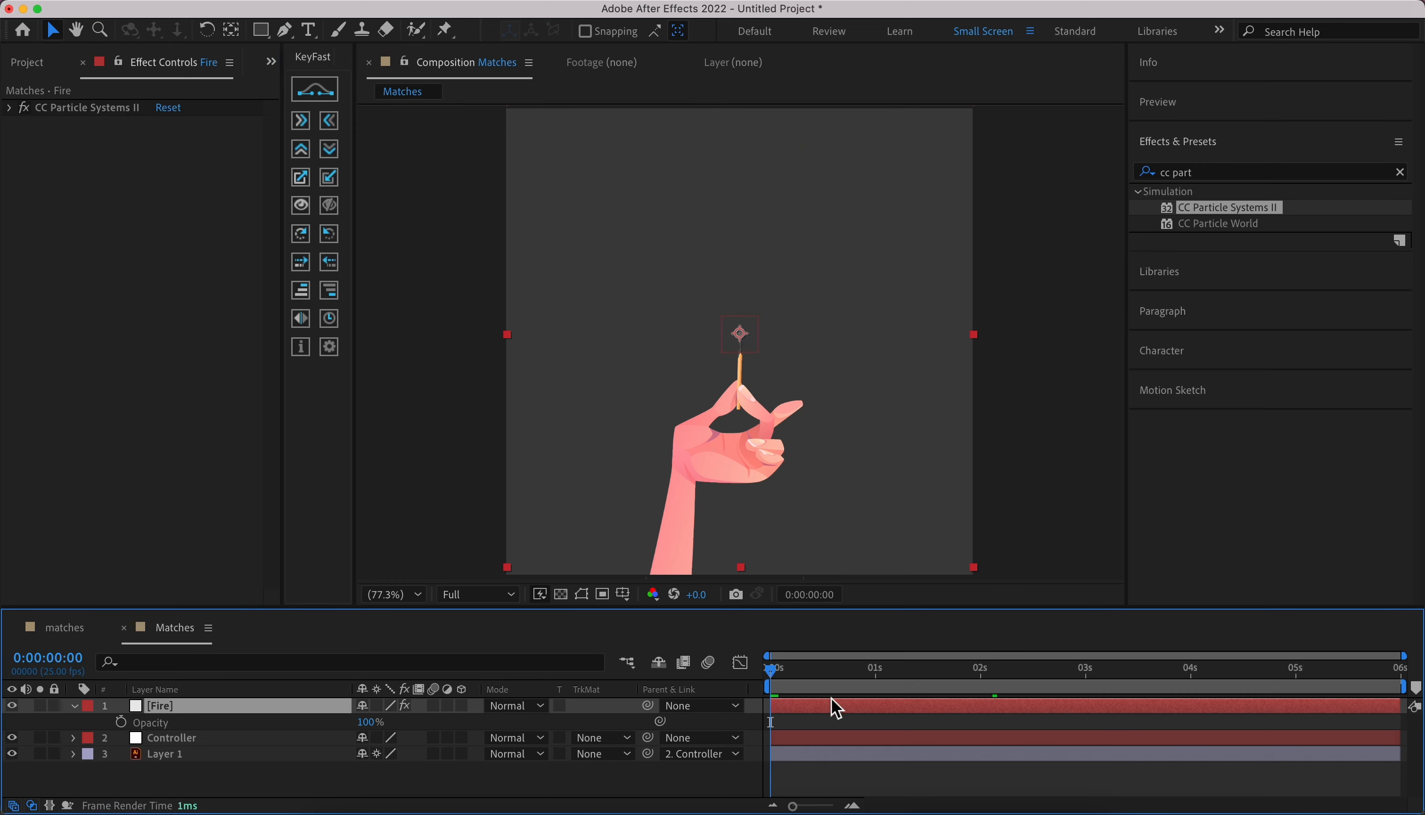
{"action": "left_click_drag", "start_coordinate": [843, 673], "coordinate": [934, 674]}
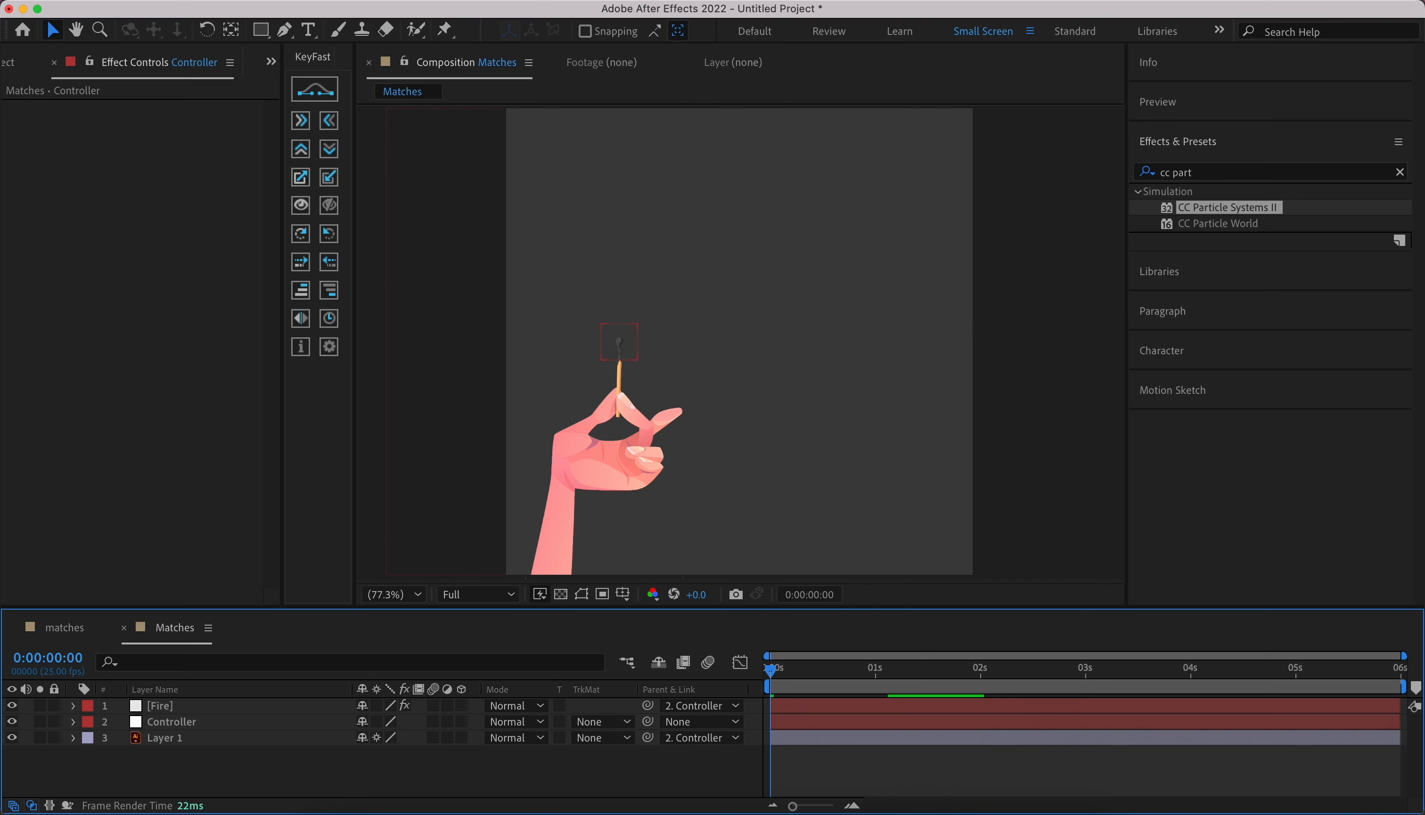
- Reveal the Controller null's Position and enable keyframing for it at 0 seconds
{"action": "left_click", "coordinate": [190, 725]}
{"action": "key", "text": "p"}
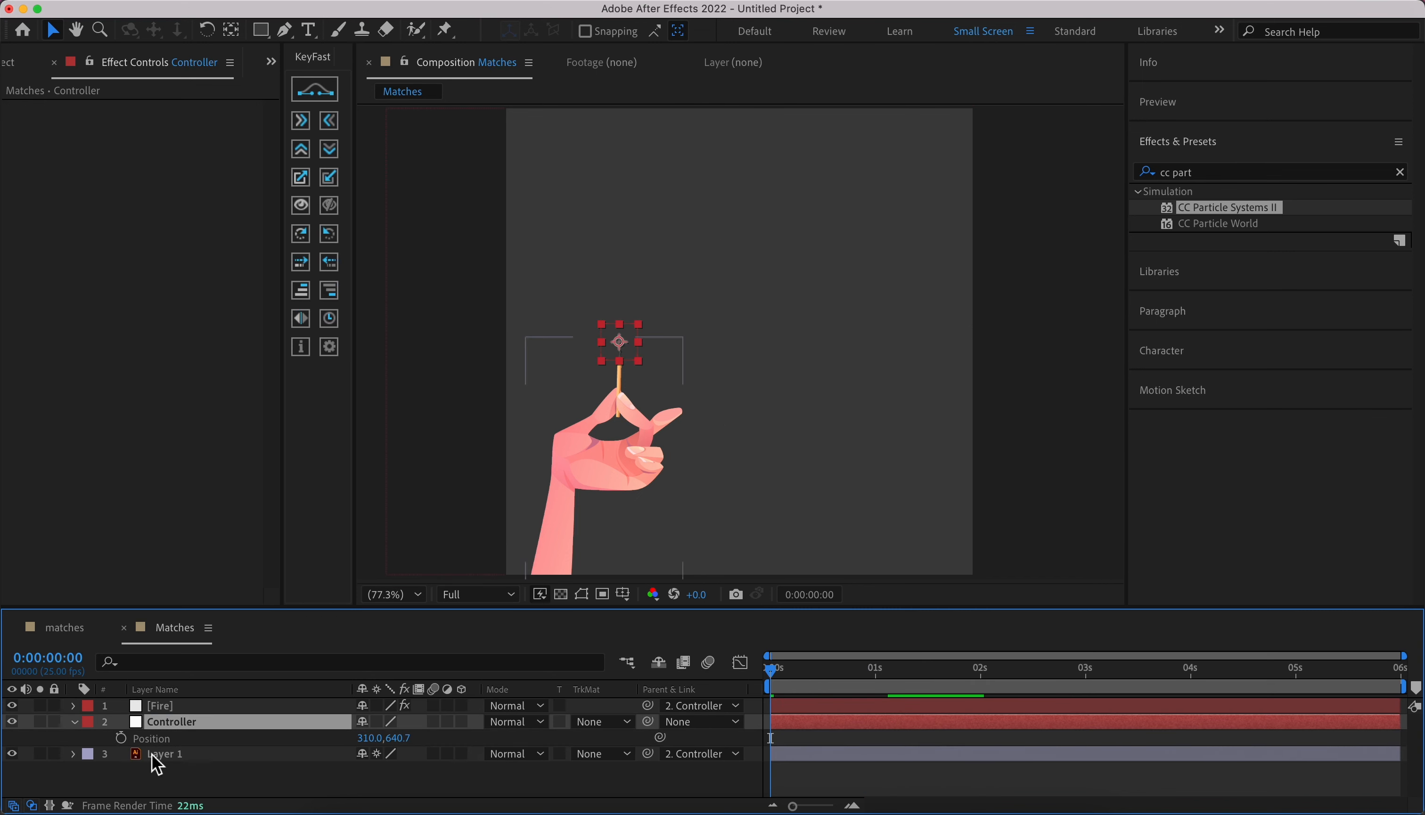
{"action": "left_click", "coordinate": [121, 738]}
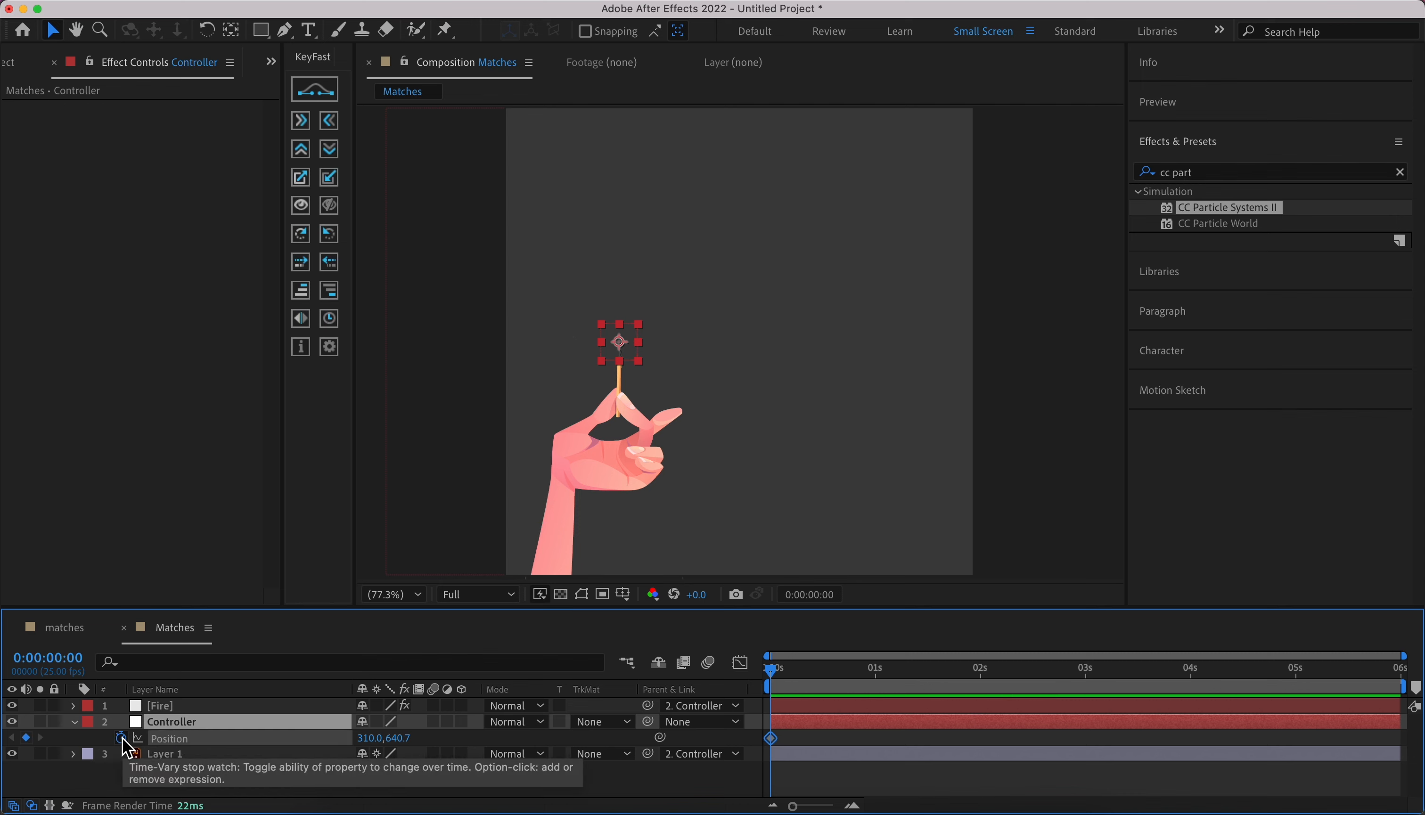
- At 1 second, keyframe the Controller's position by moving it horizontally to the right to 1054.7, 640.7, and return to the first frame
{"action": "left_click", "coordinate": [876, 677]}
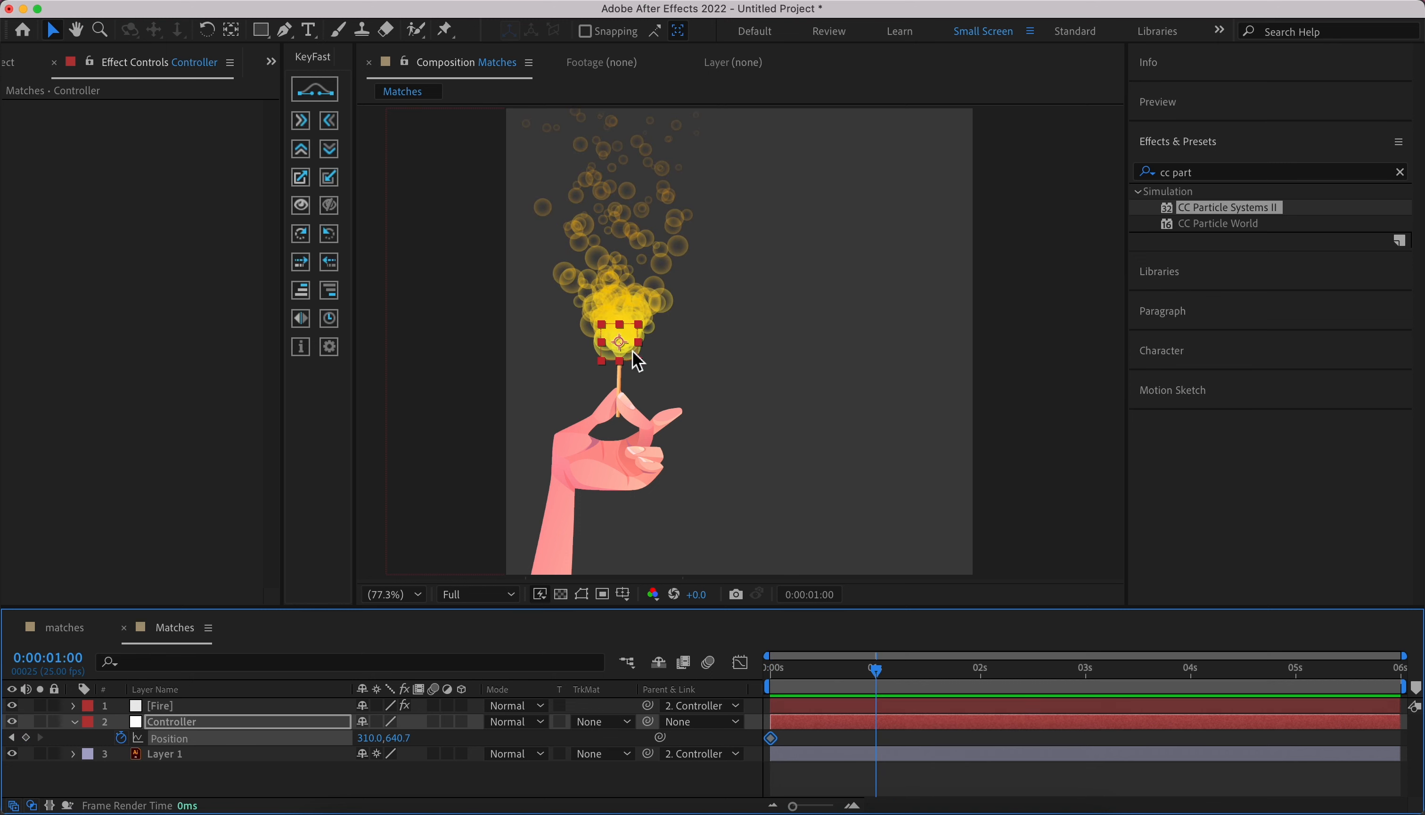
{"action": "left_click_drag", "start_coordinate": [622, 338], "coordinate": [895, 374]}
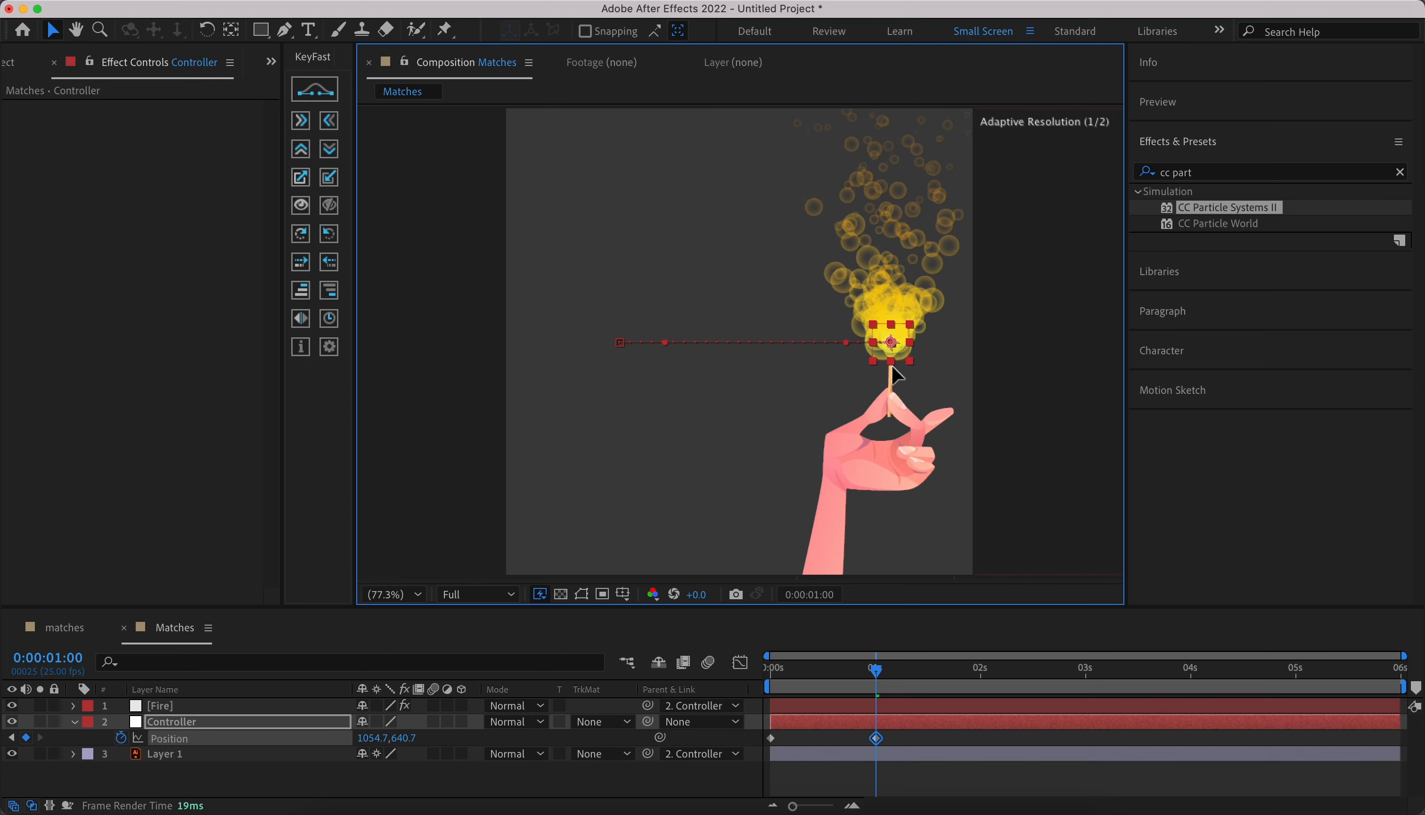
{"action": "left_click", "coordinate": [857, 737]}
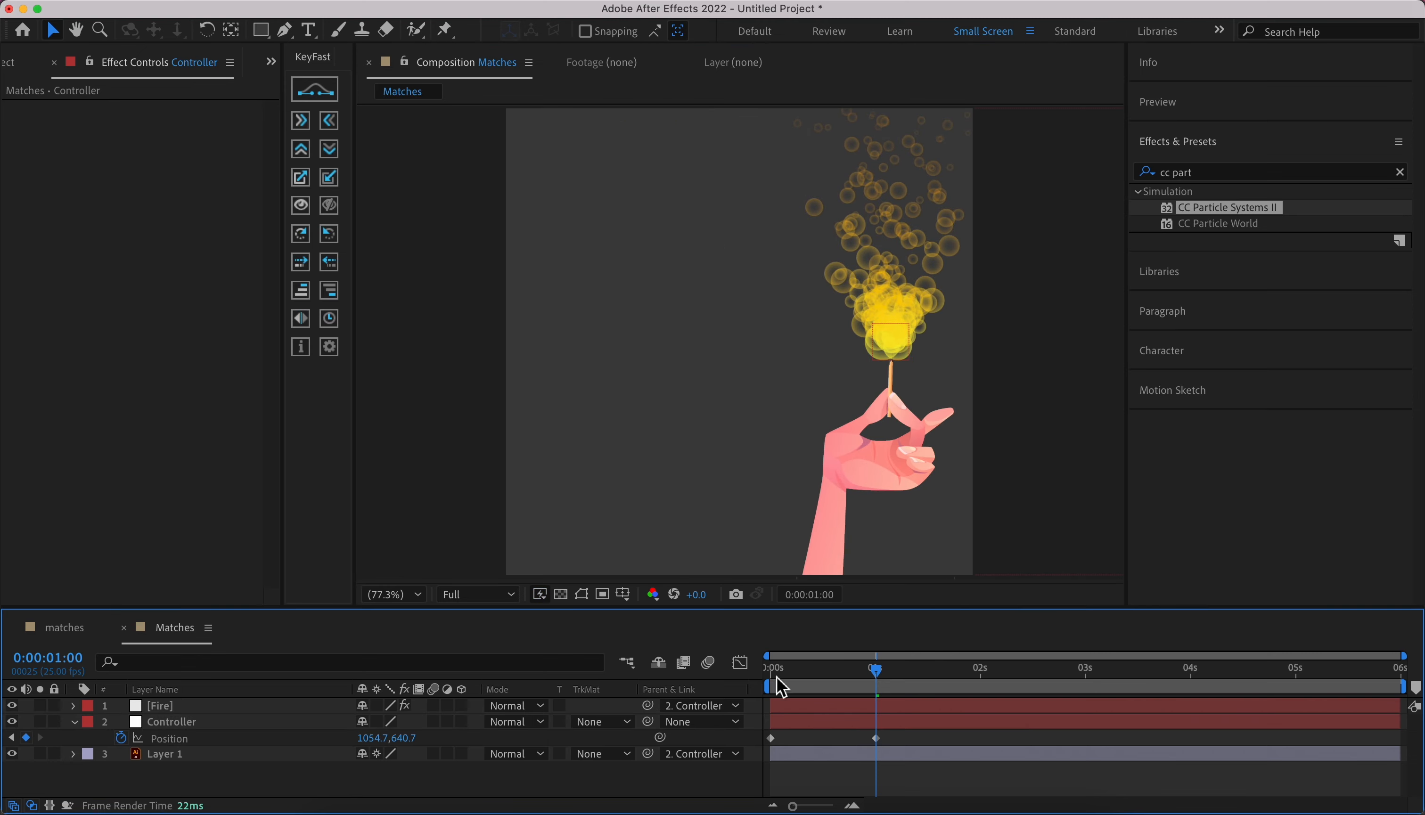
{"action": "mouse_move", "coordinate": [777, 676]}
{"action": "left_mouse_down"}
{"action": "mouse_move", "coordinate": [854, 691]}
{"action": "mouse_move", "coordinate": [783, 704]}
{"action": "left_mouse_up"}
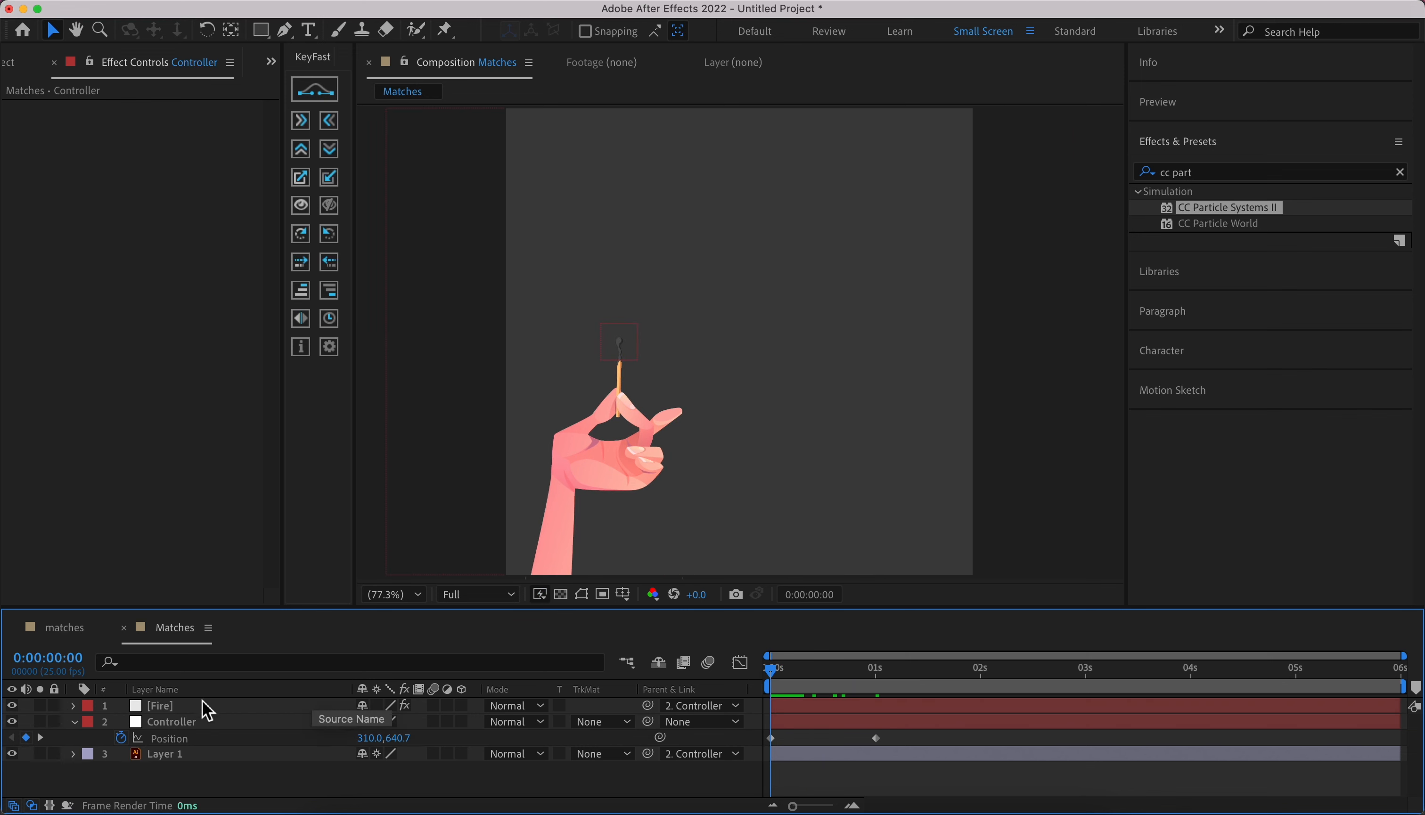
- Add the expression loopOut("pingpong") to the Controller's Position so its movement repeats back and forth
{"action": "left_click", "coordinate": [122, 739], "text": "alt"}
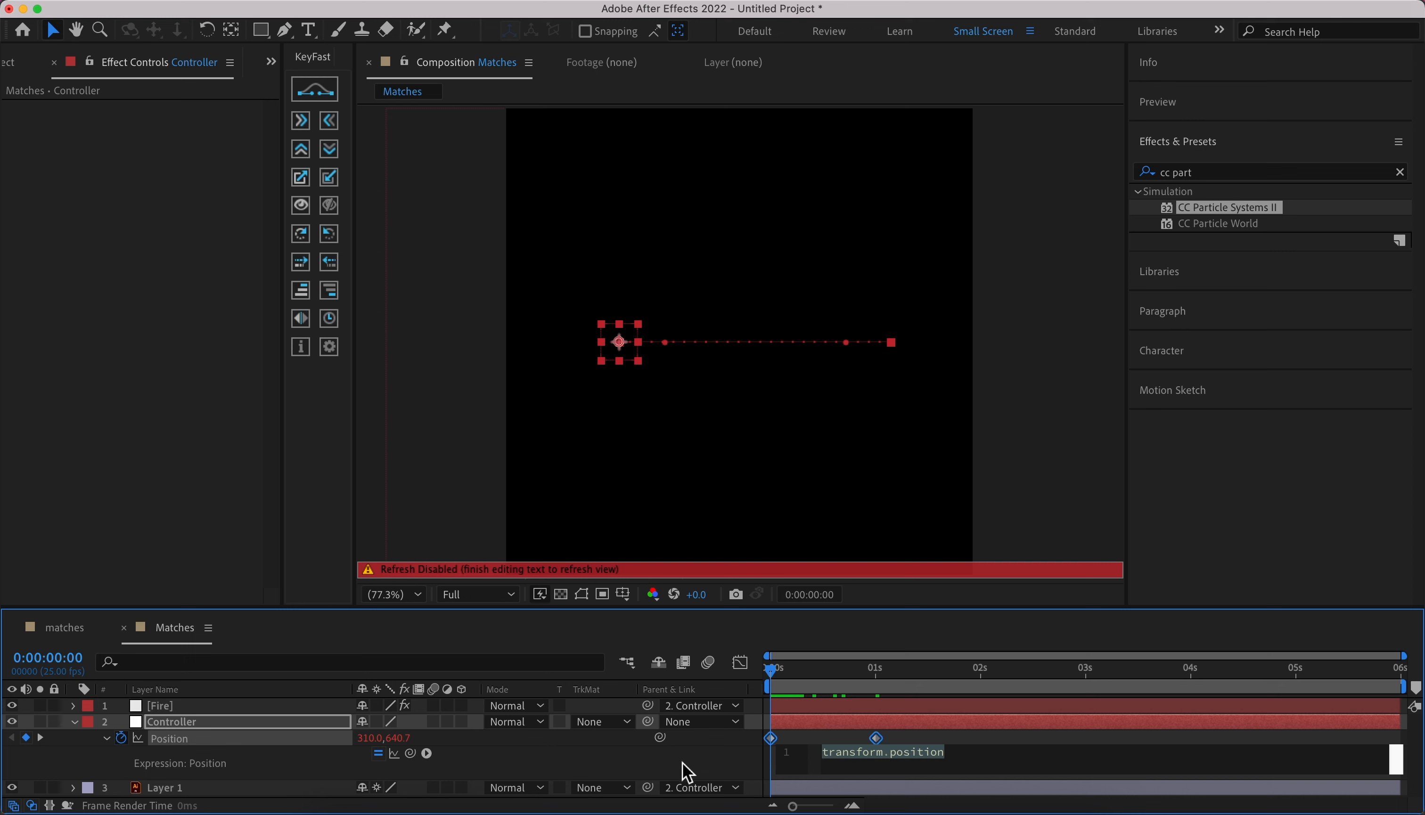
{"action": "type", "text": "loop"}
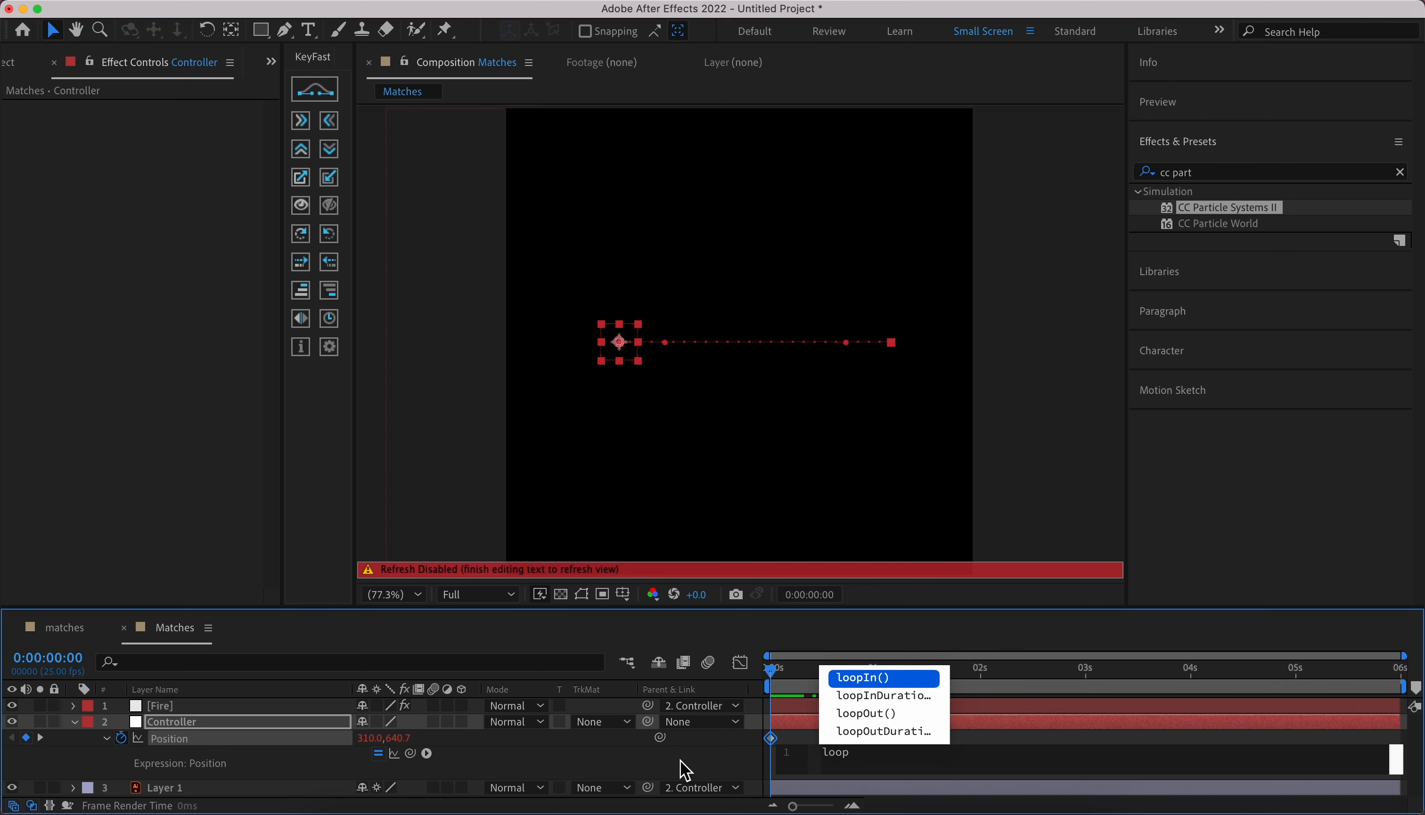
{"action": "key", "text": "Down"}
{"action": "key", "text": "Down"}
{"action": "key", "text": "Return"}
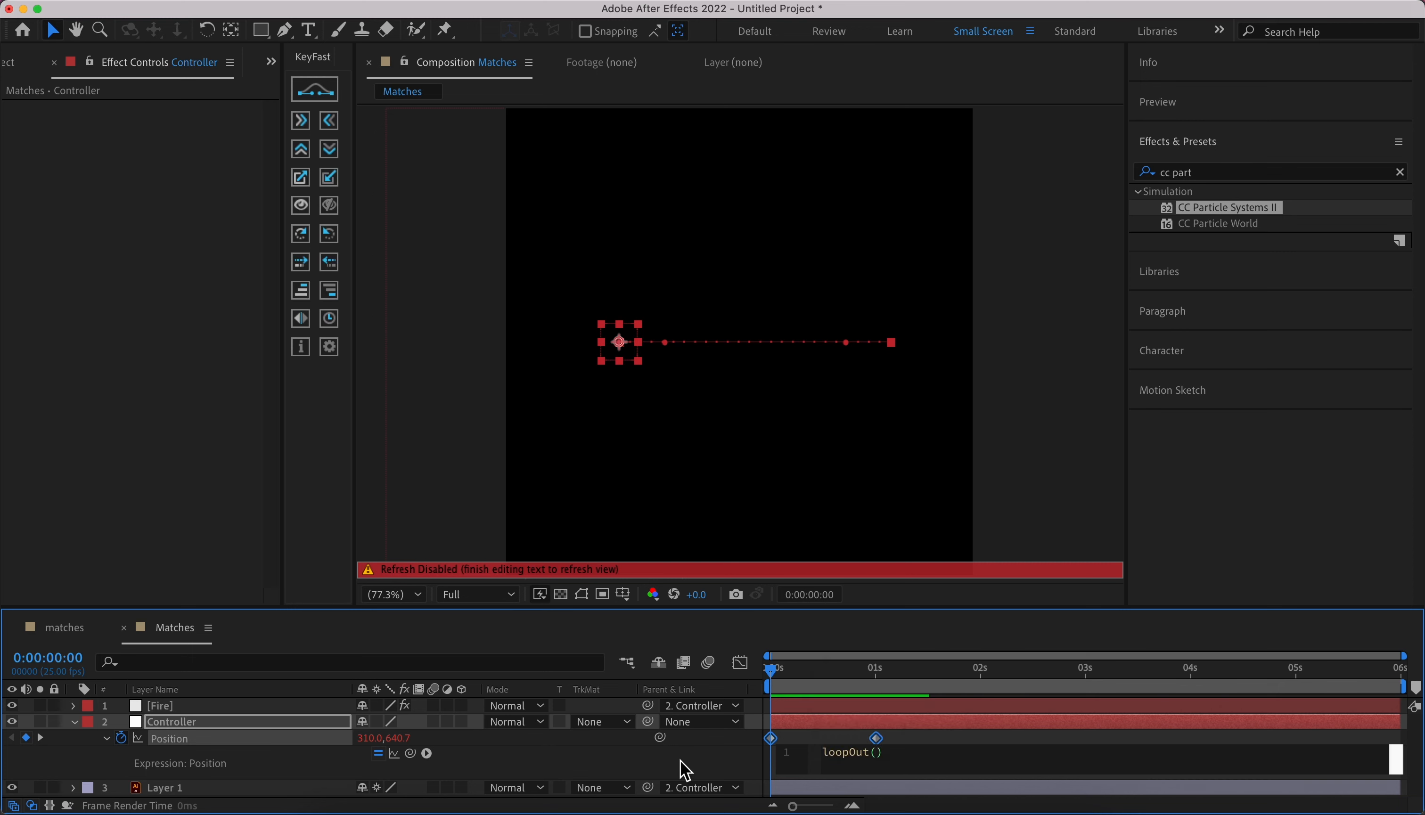
{"action": "type", "text": "\""}
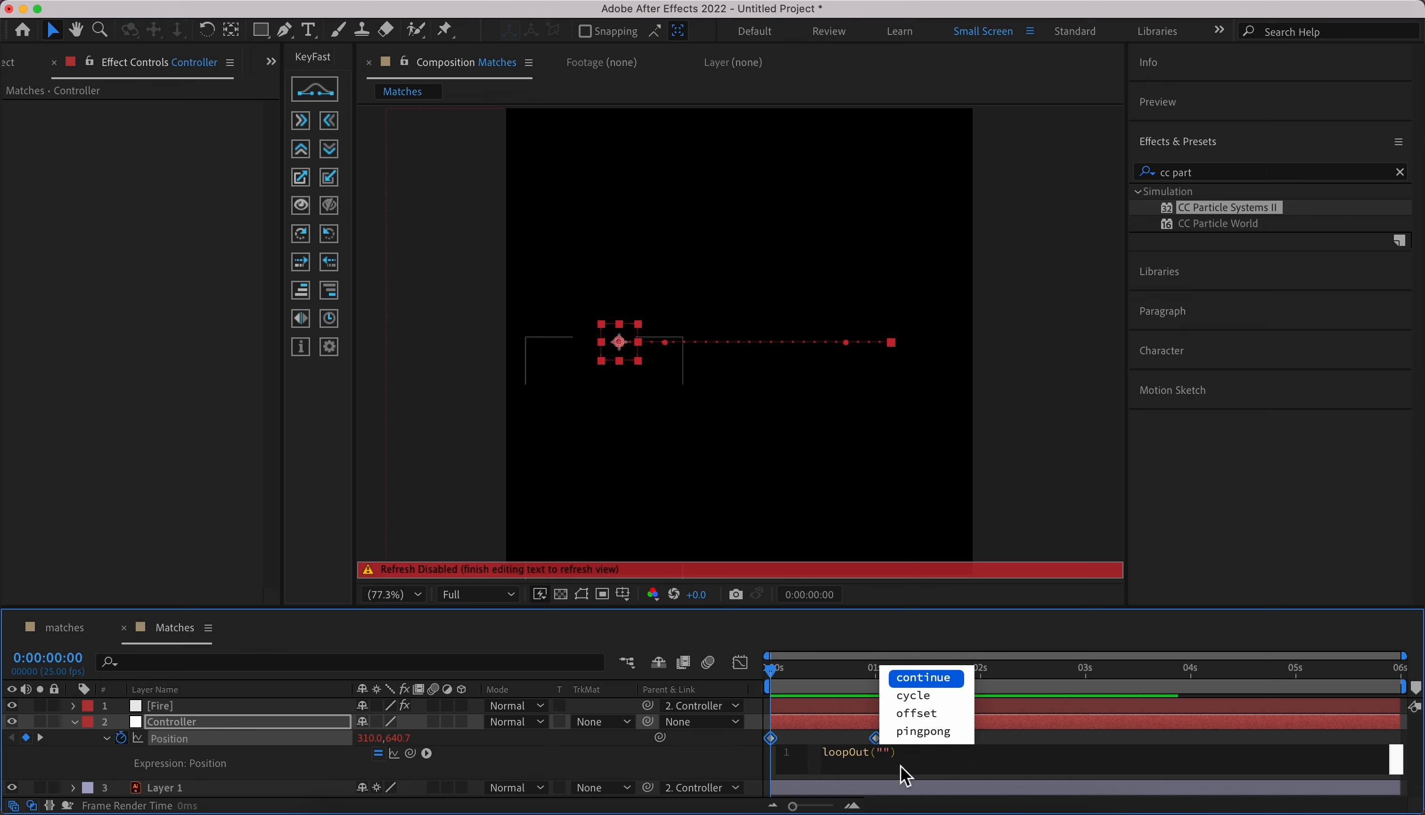
{"action": "key", "text": "Down"}
{"action": "key", "text": "Down"}
{"action": "key", "text": "Down"}
{"action": "key", "text": "Return"}
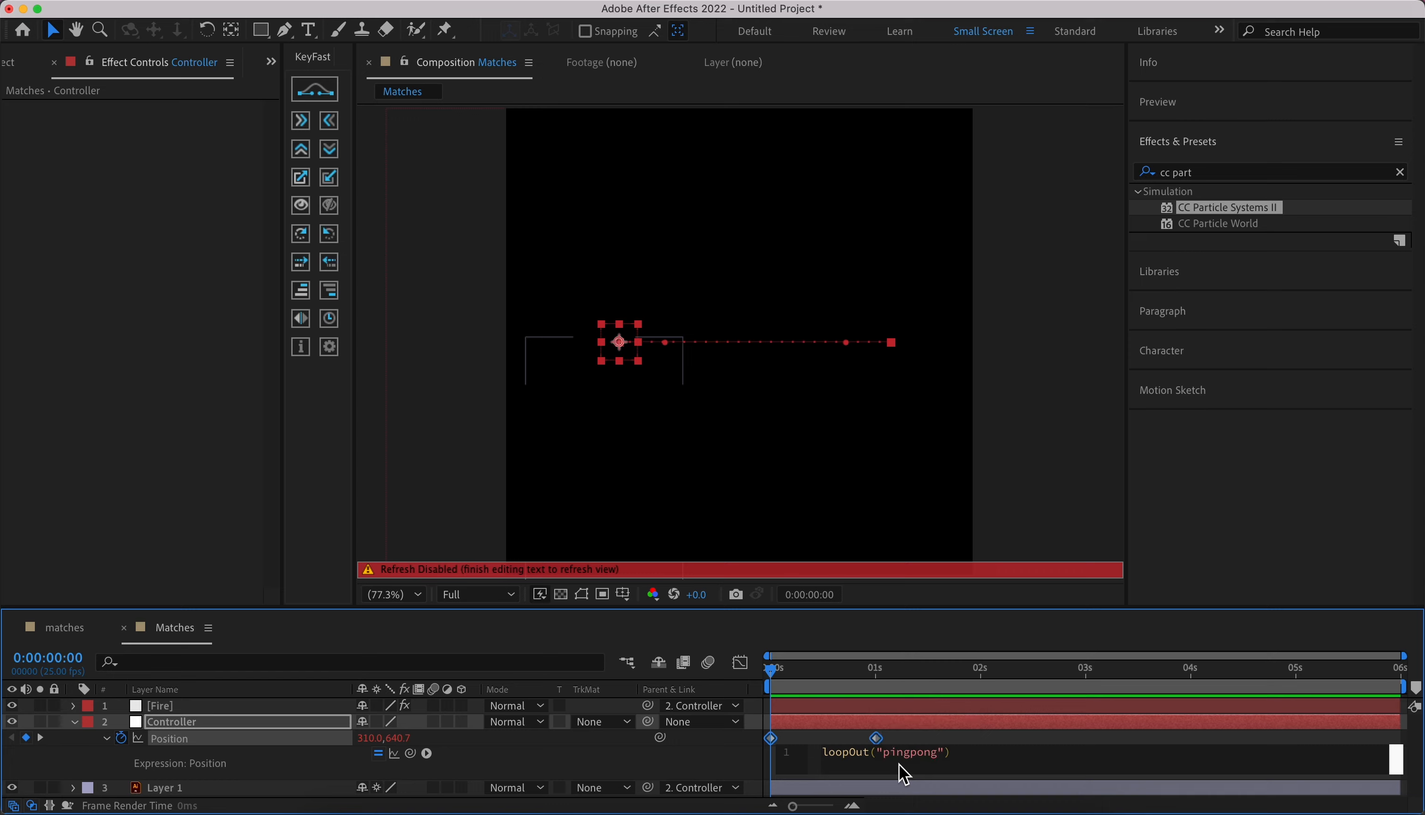
{"action": "left_click", "coordinate": [717, 758]}
- Play back the Controller's looping movement and collapse its Position expression
{"action": "key", "text": "space"}
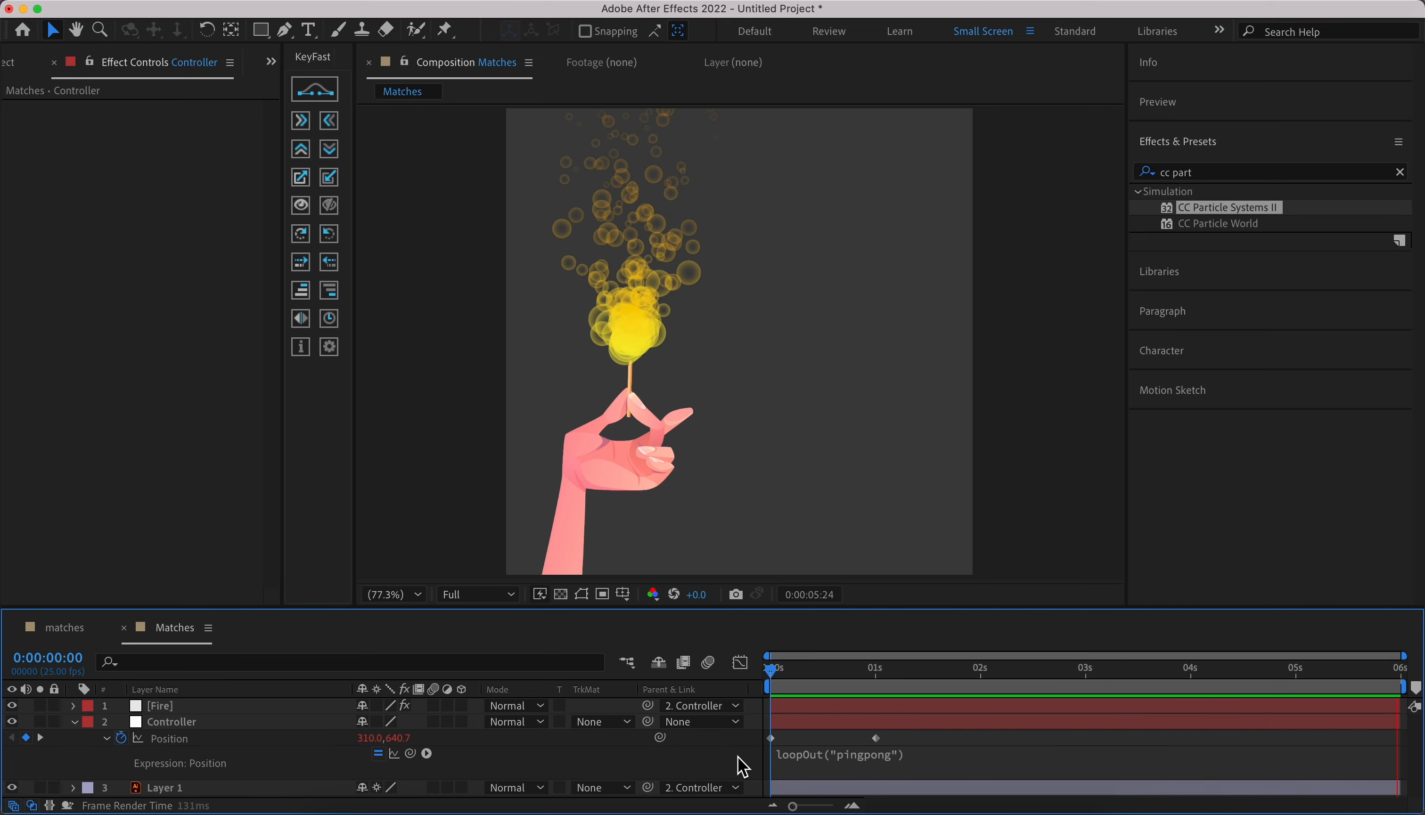
{"action": "key", "text": "space"}
{"action": "left_click", "coordinate": [74, 724]}
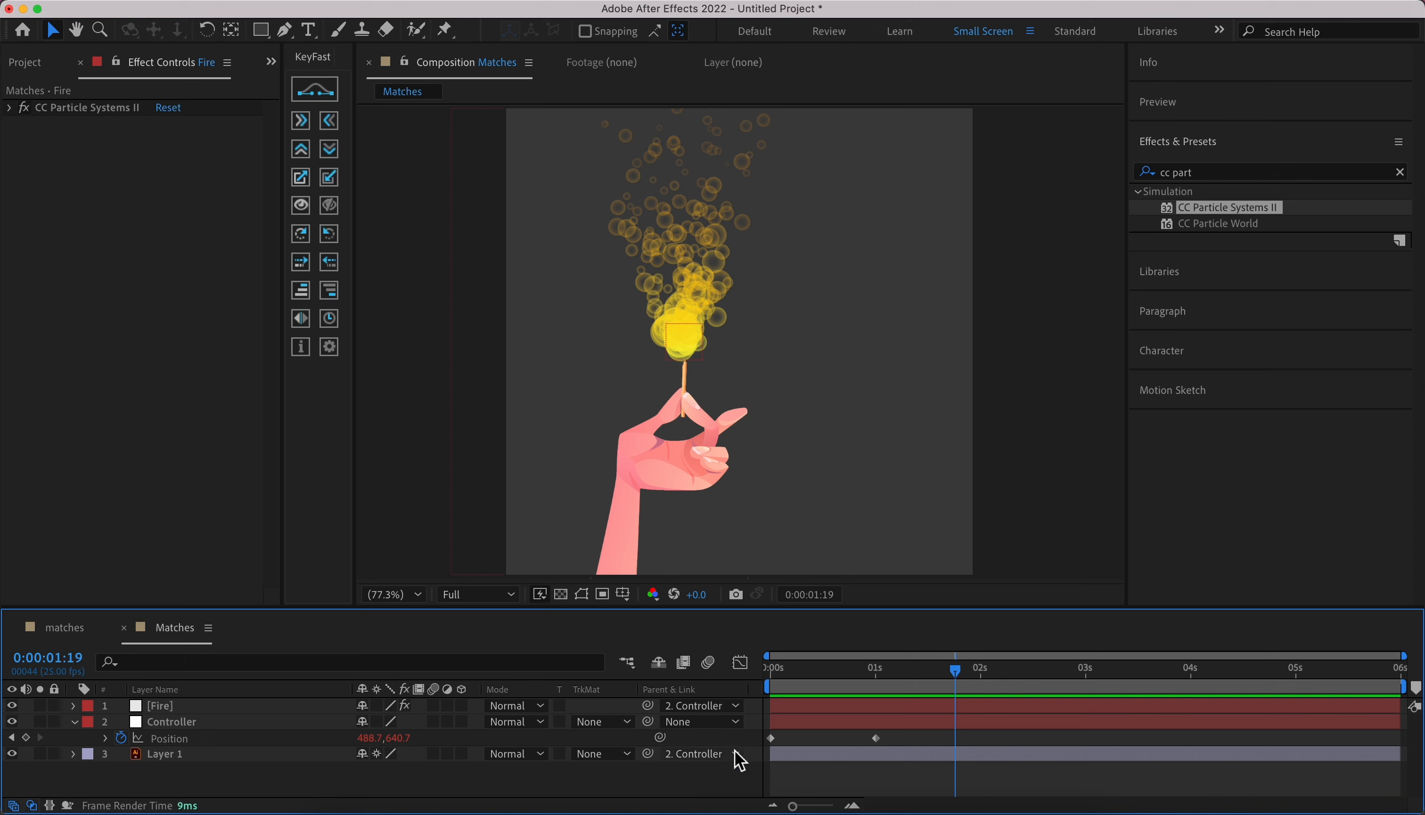
- Find the CC Vector Blur effect and apply it to the Fire layer
{"action": "left_click", "coordinate": [796, 708]}
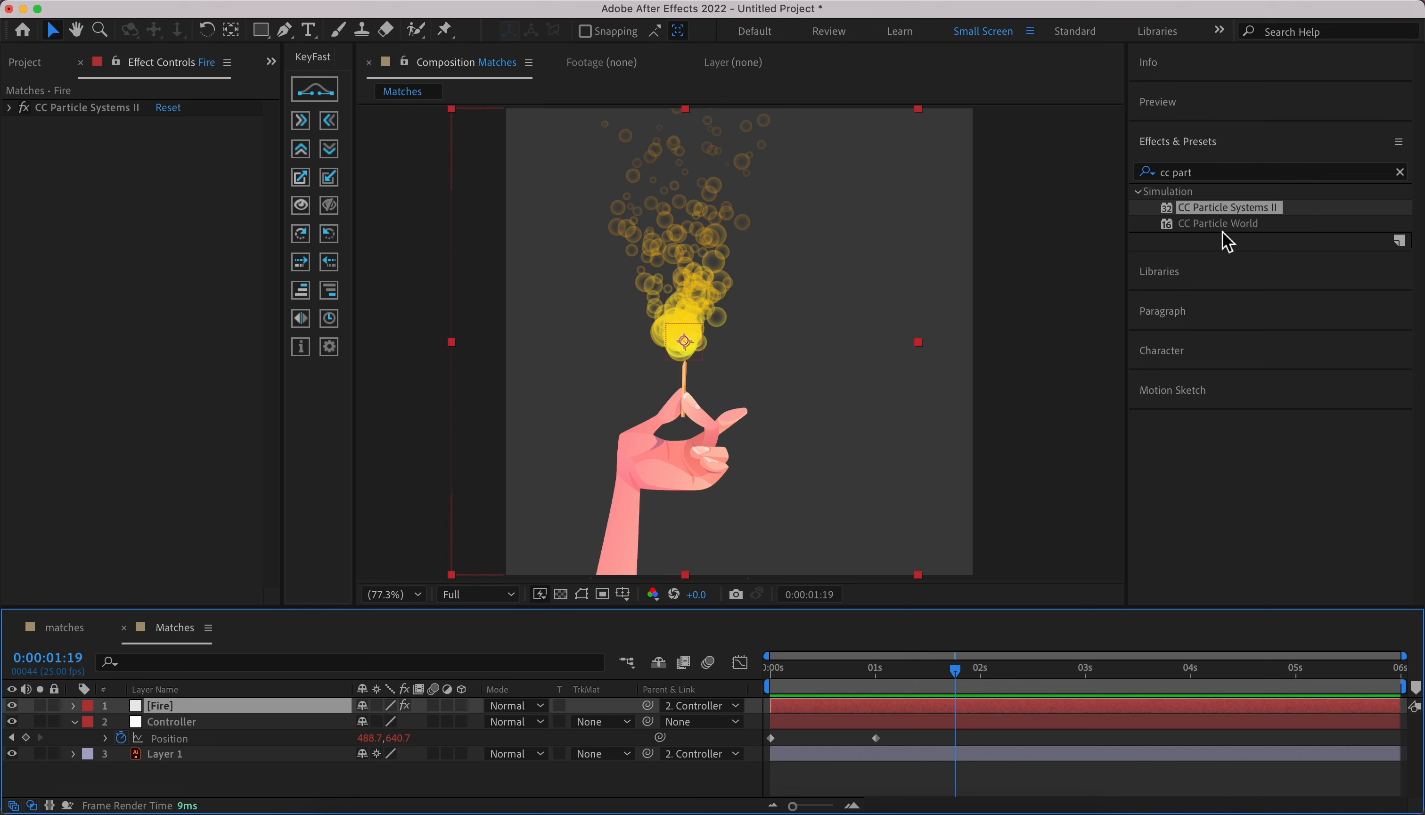
{"action": "left_click", "coordinate": [1216, 173]}
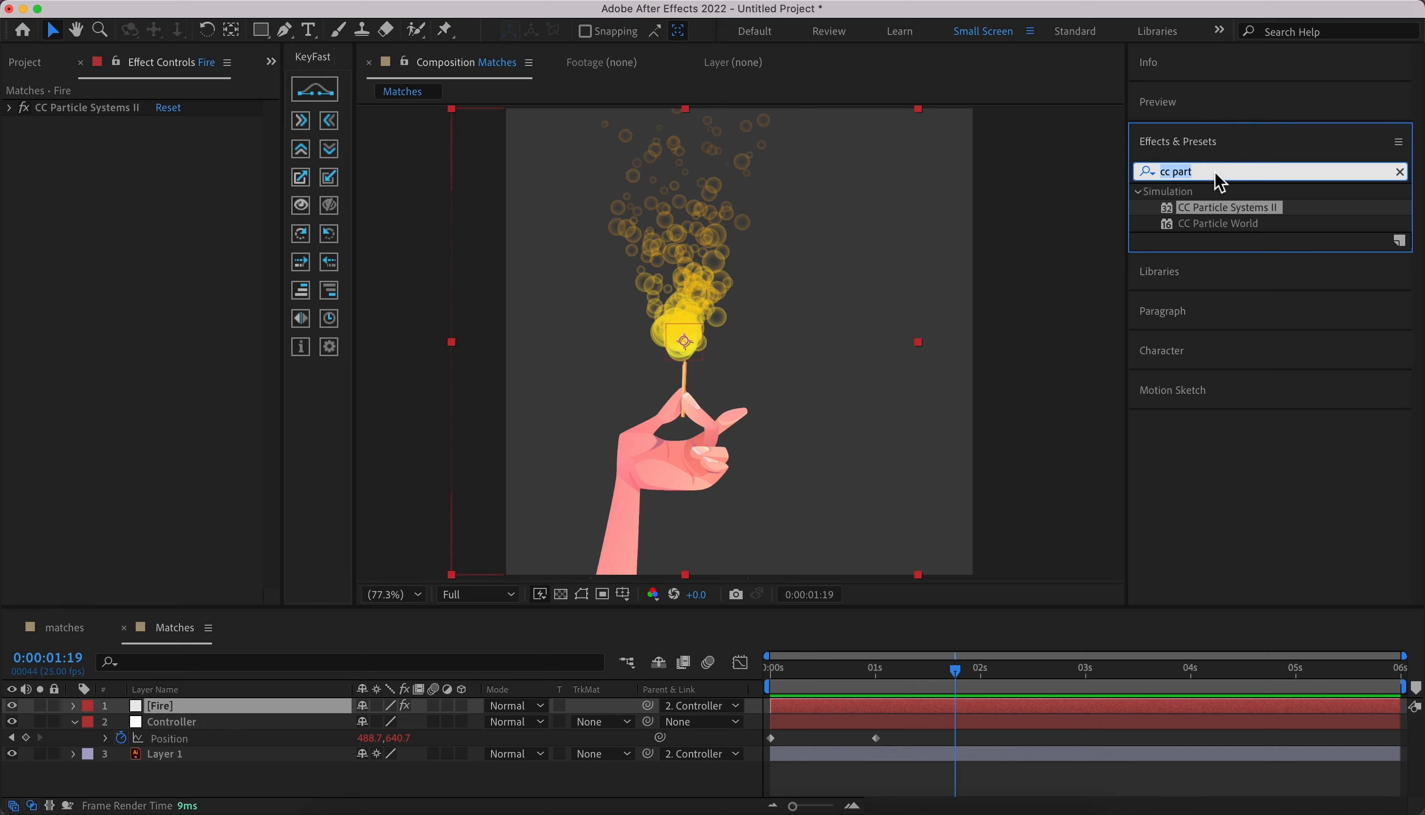
{"action": "type", "text": "cc vec"}
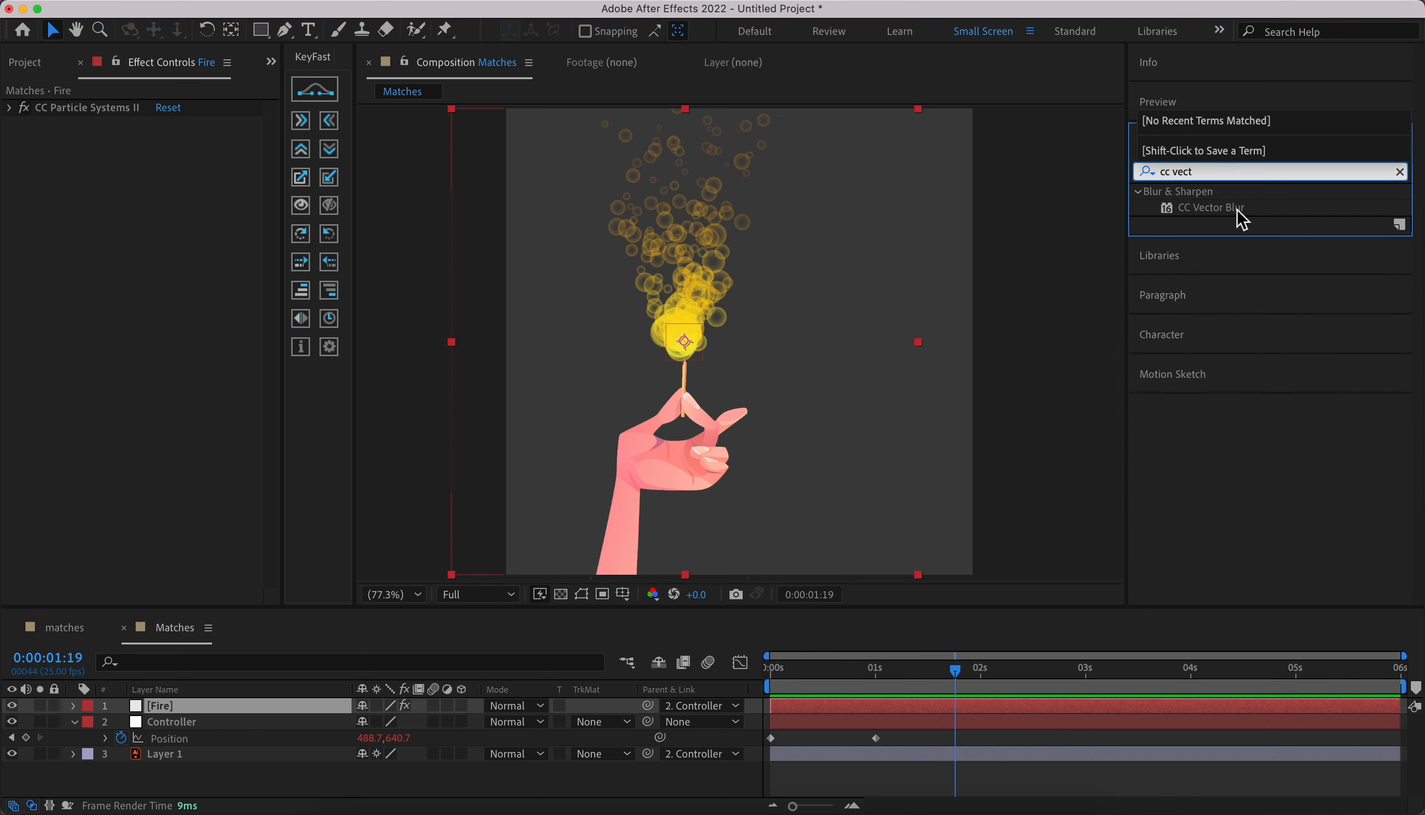
{"action": "left_click_drag", "start_coordinate": [1237, 210], "coordinate": [826, 707]}
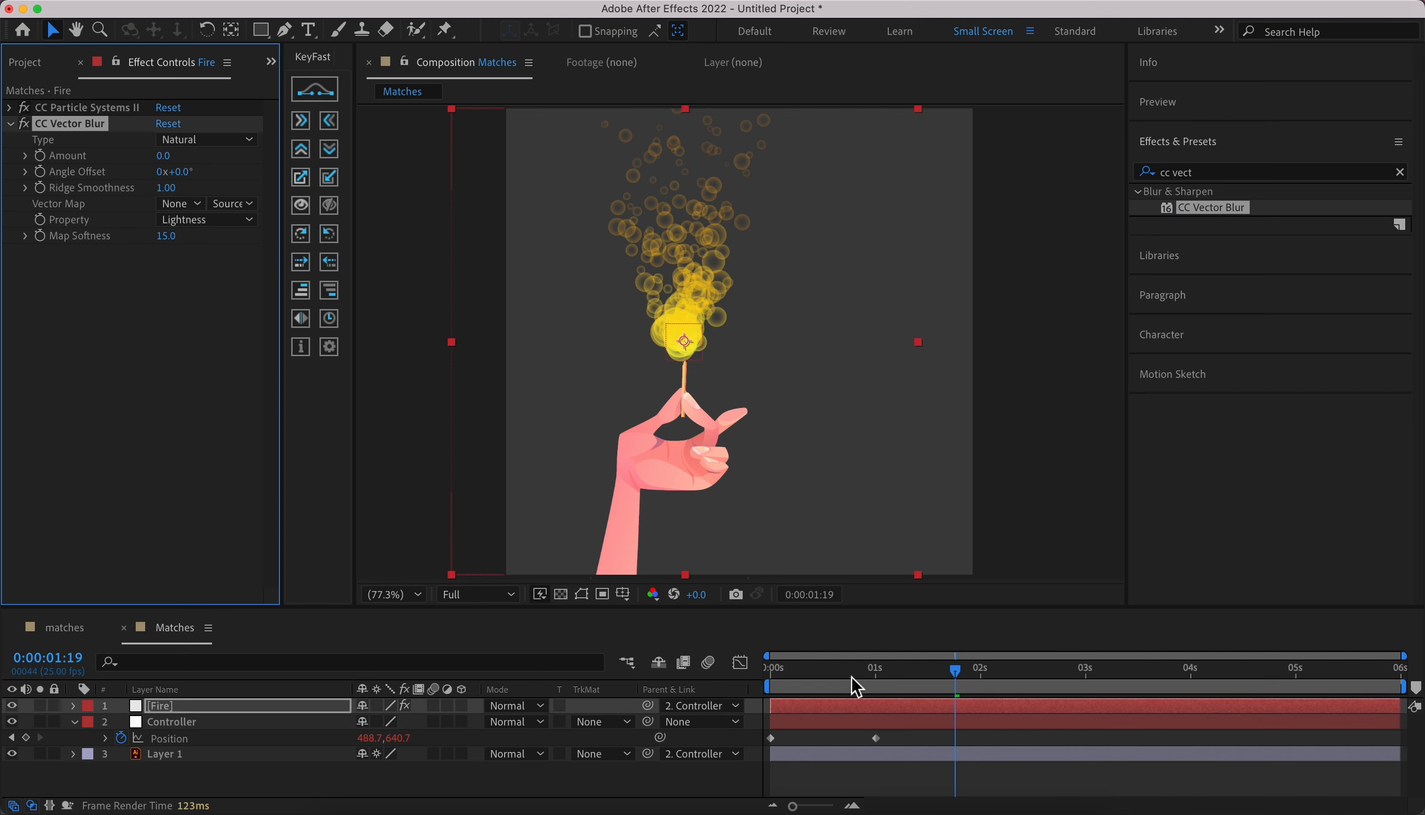
- Set the CC Vector Blur Amount to 40 and inspect the flame up close
{"action": "left_click", "coordinate": [166, 328]}
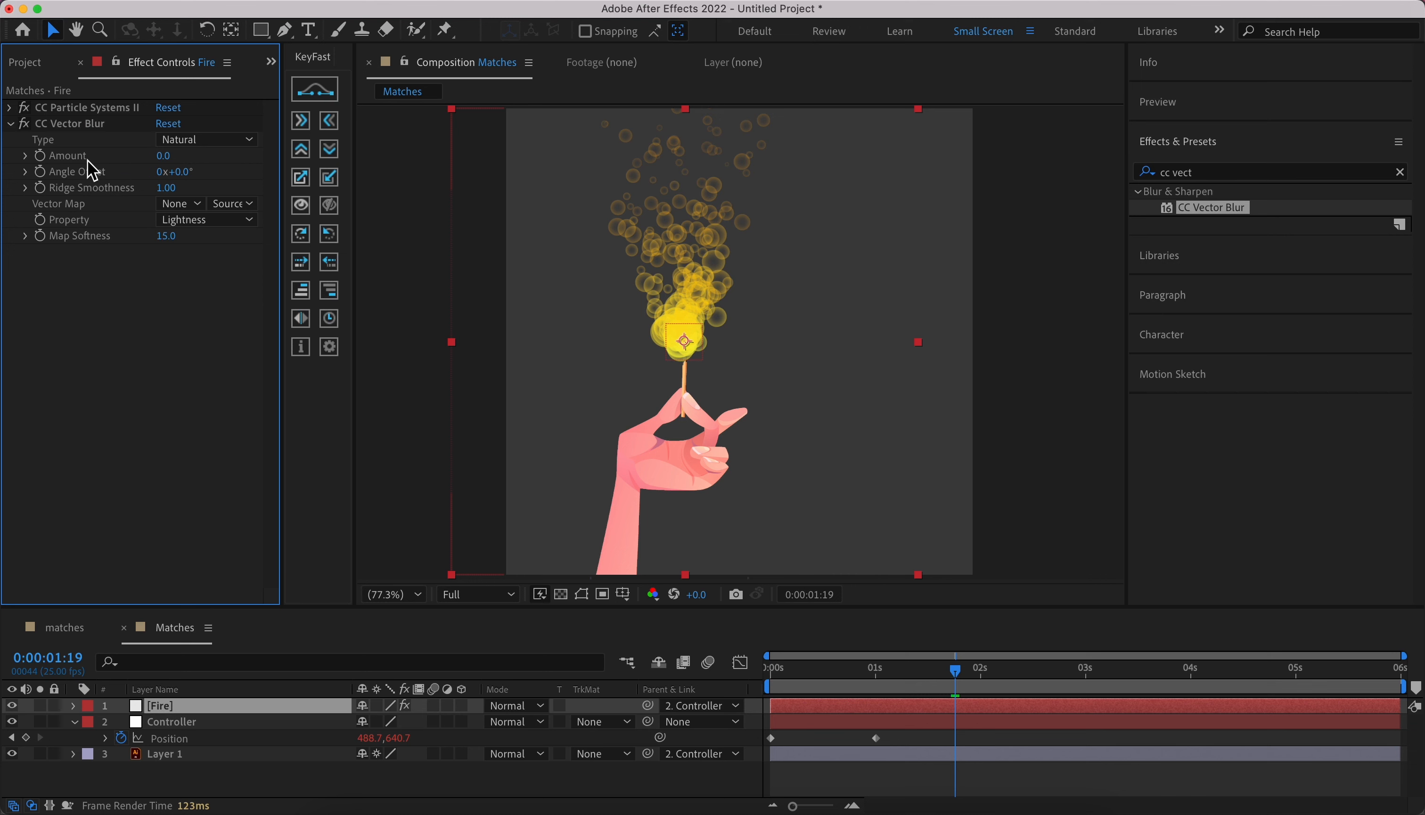
{"action": "left_click", "coordinate": [162, 157]}
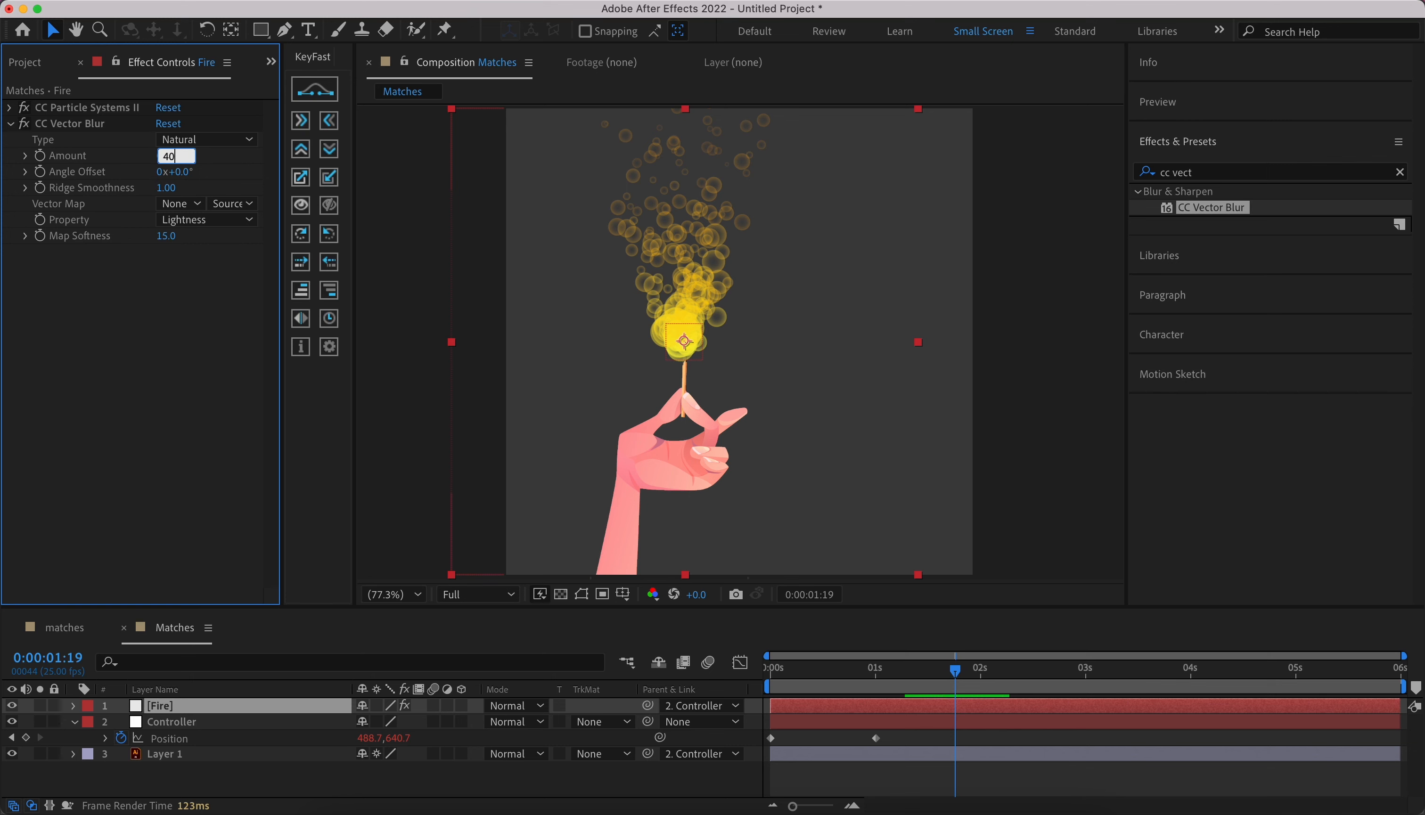
{"action": "key", "text": "Return"}
{"action": "scroll", "coordinate": [658, 212], "scroll_direction": "up", "scroll_amount": 3}
{"action": "key", "text": "h"}
{"action": "left_click_drag", "start_coordinate": [646, 260], "coordinate": [775, 410]}
{"action": "key", "text": "v"}
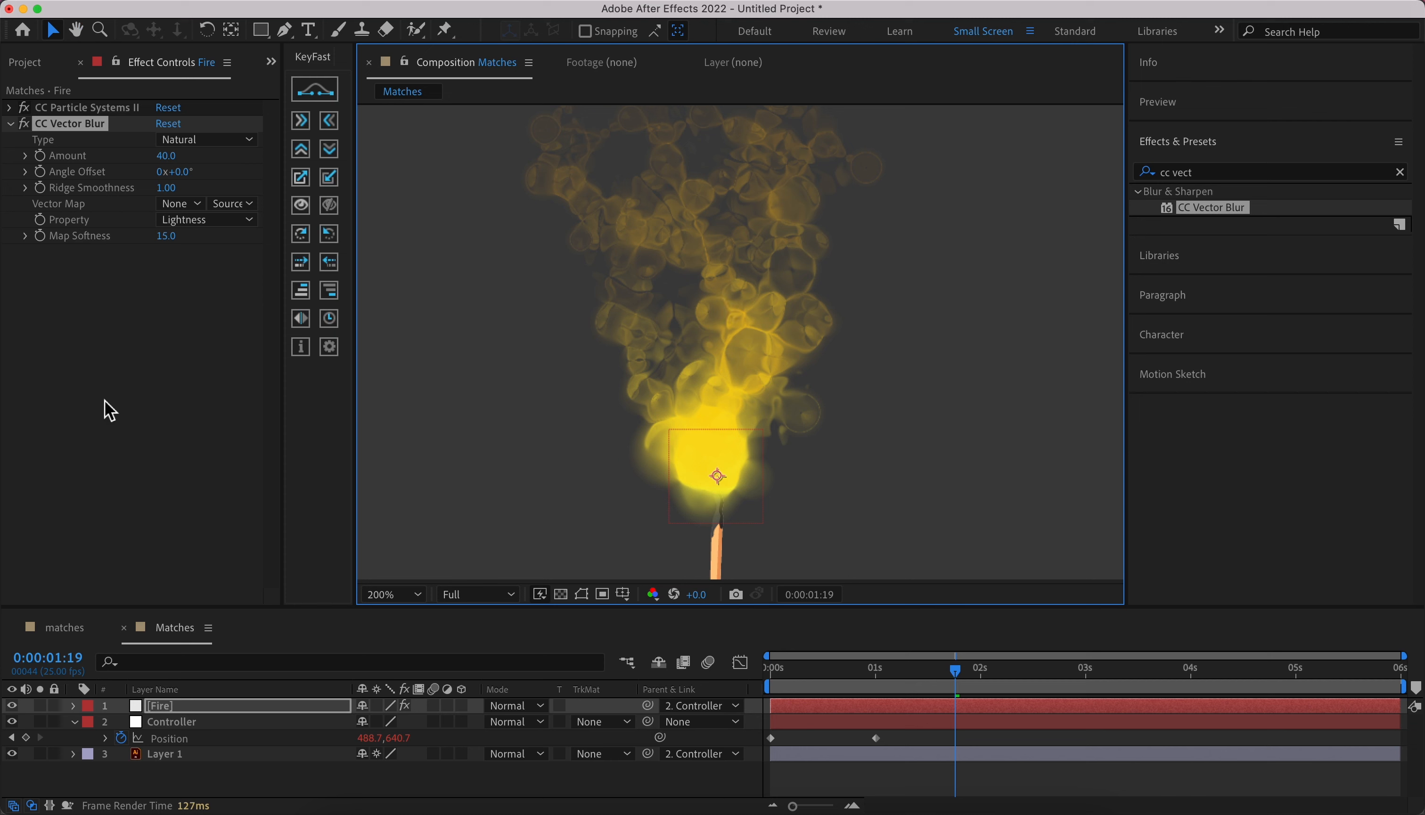
- Change the CC Vector Blur Type to Direction Center
{"action": "left_click", "coordinate": [203, 139]}
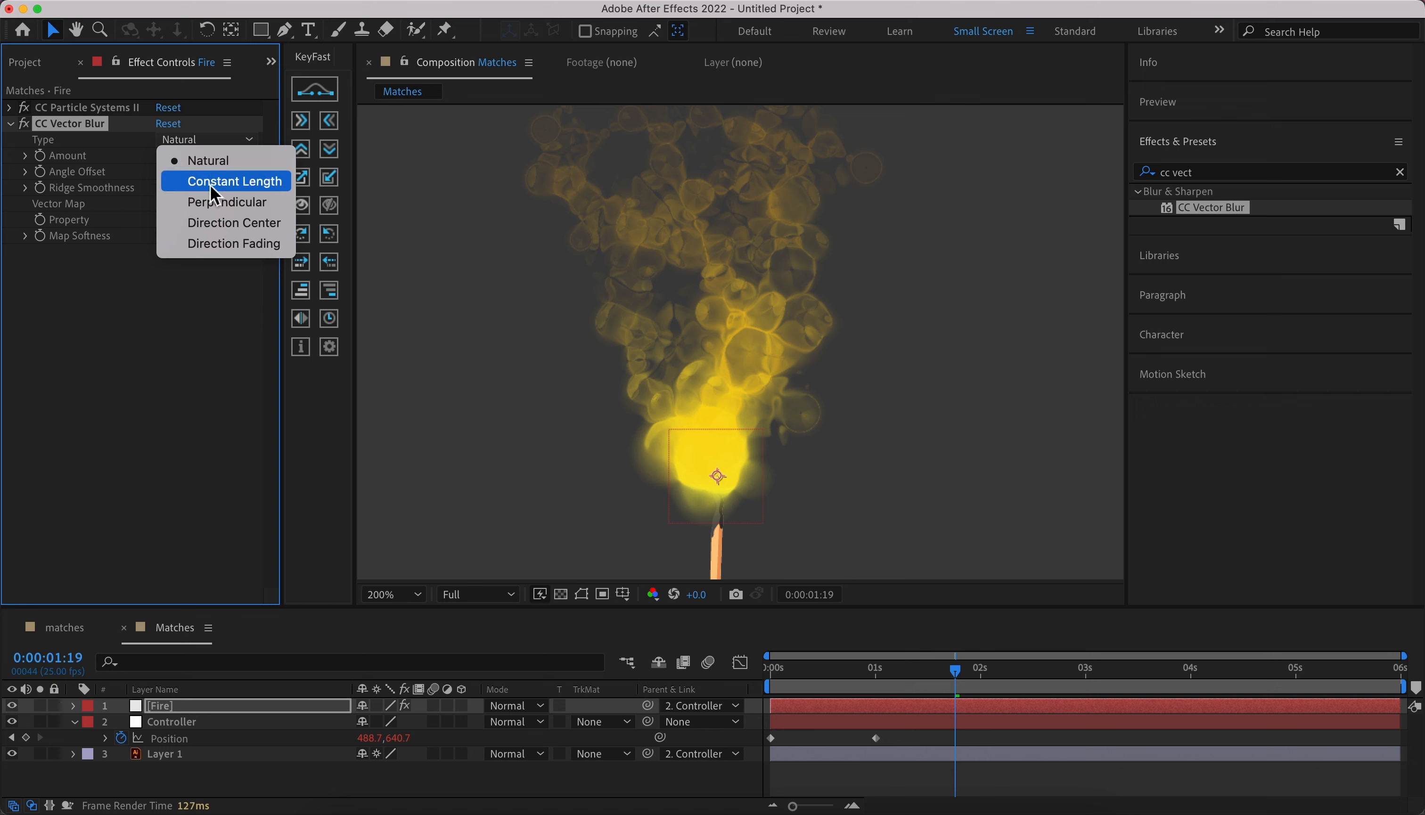
{"action": "left_click", "coordinate": [213, 226]}
{"action": "scroll", "coordinate": [560, 356], "scroll_direction": "down", "scroll_amount": 2}
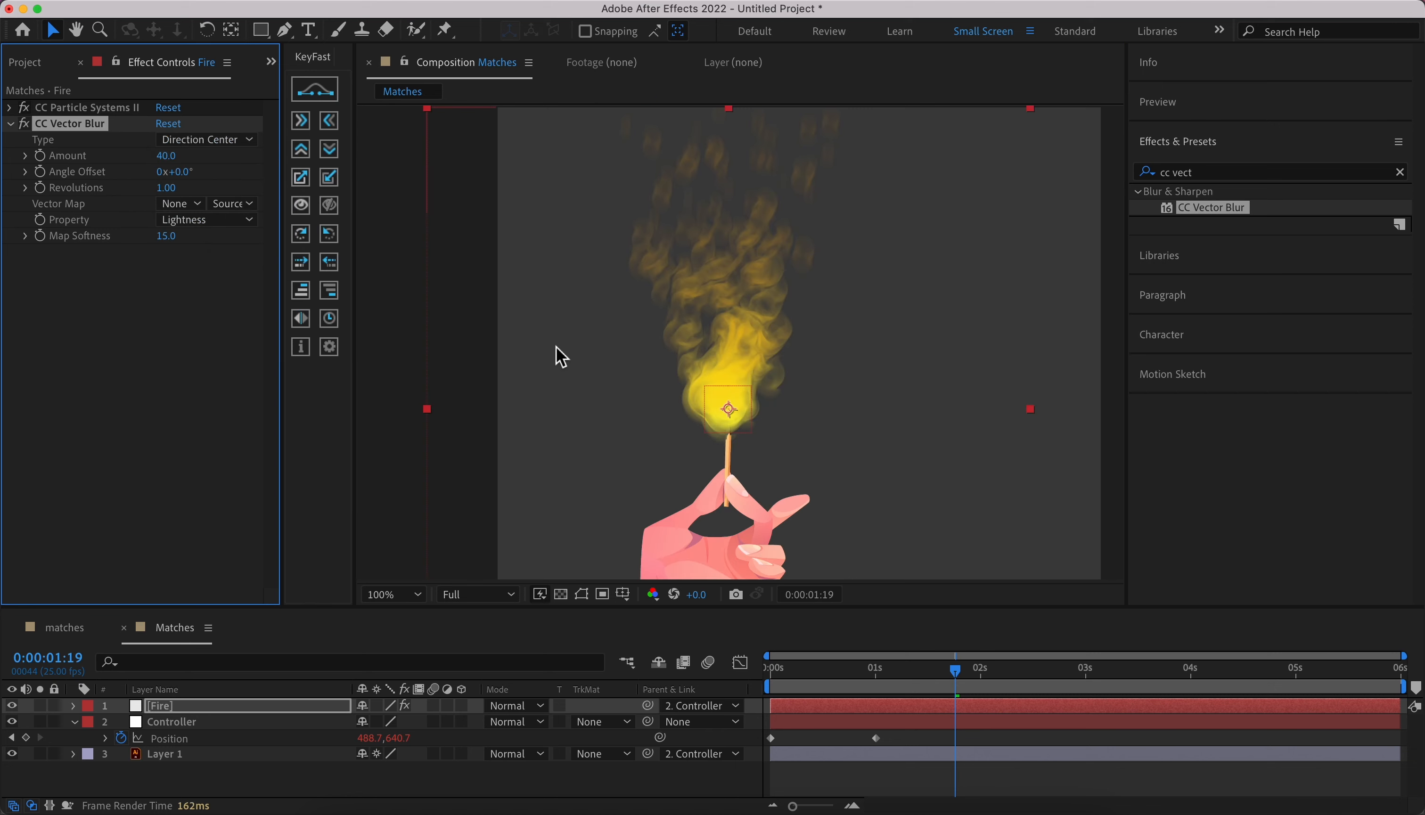
- Play the animation from the first frame with the full composition in view to check the blurred flame
{"action": "left_click_drag", "start_coordinate": [803, 673], "coordinate": [734, 690]}
{"action": "key", "text": "space"}
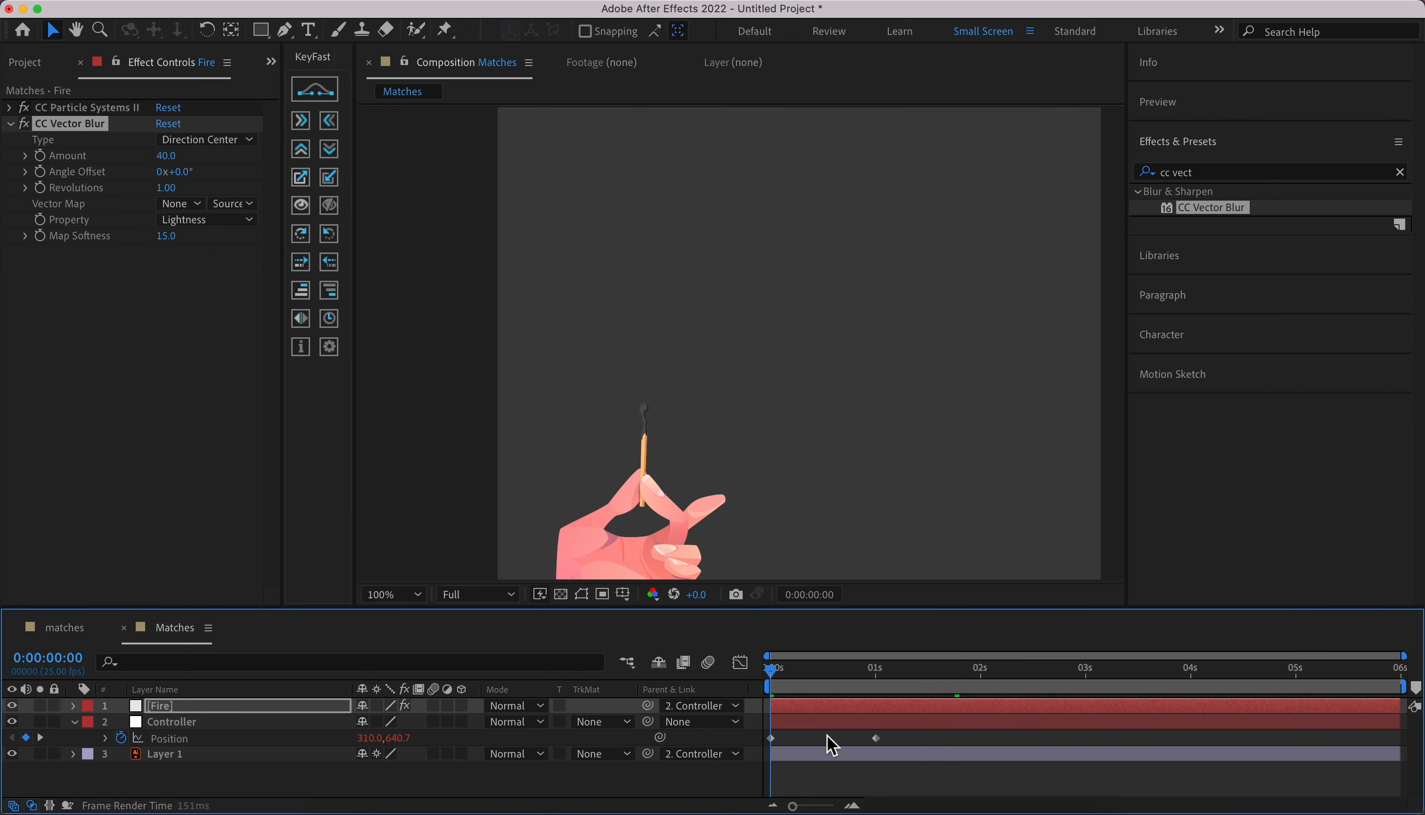
{"action": "left_click", "coordinate": [396, 594]}
{"action": "left_click", "coordinate": [414, 280]}
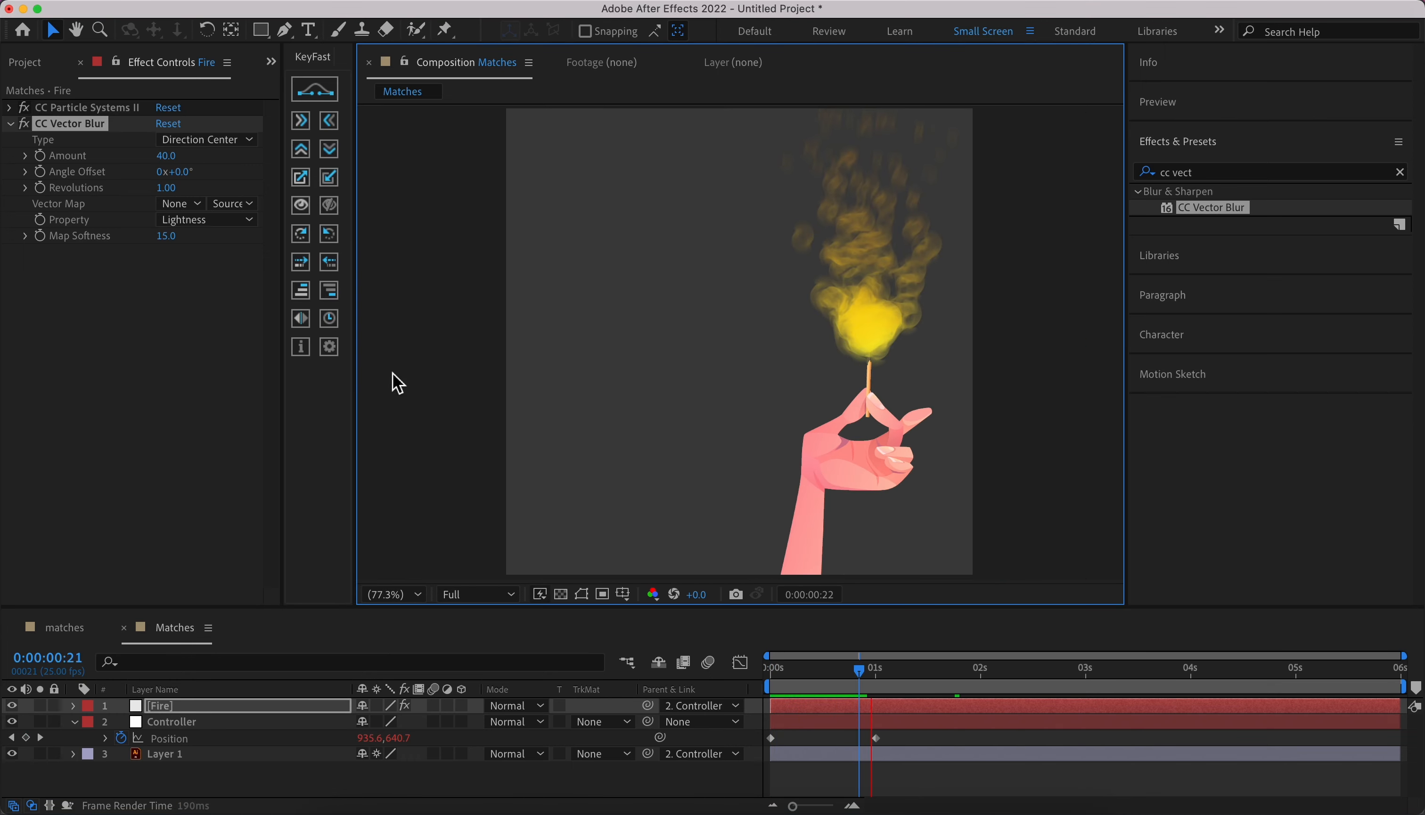
{"action": "key", "text": "space"}
{"action": "left_click_drag", "start_coordinate": [842, 673], "coordinate": [742, 694]}
{"action": "key", "text": "space"}
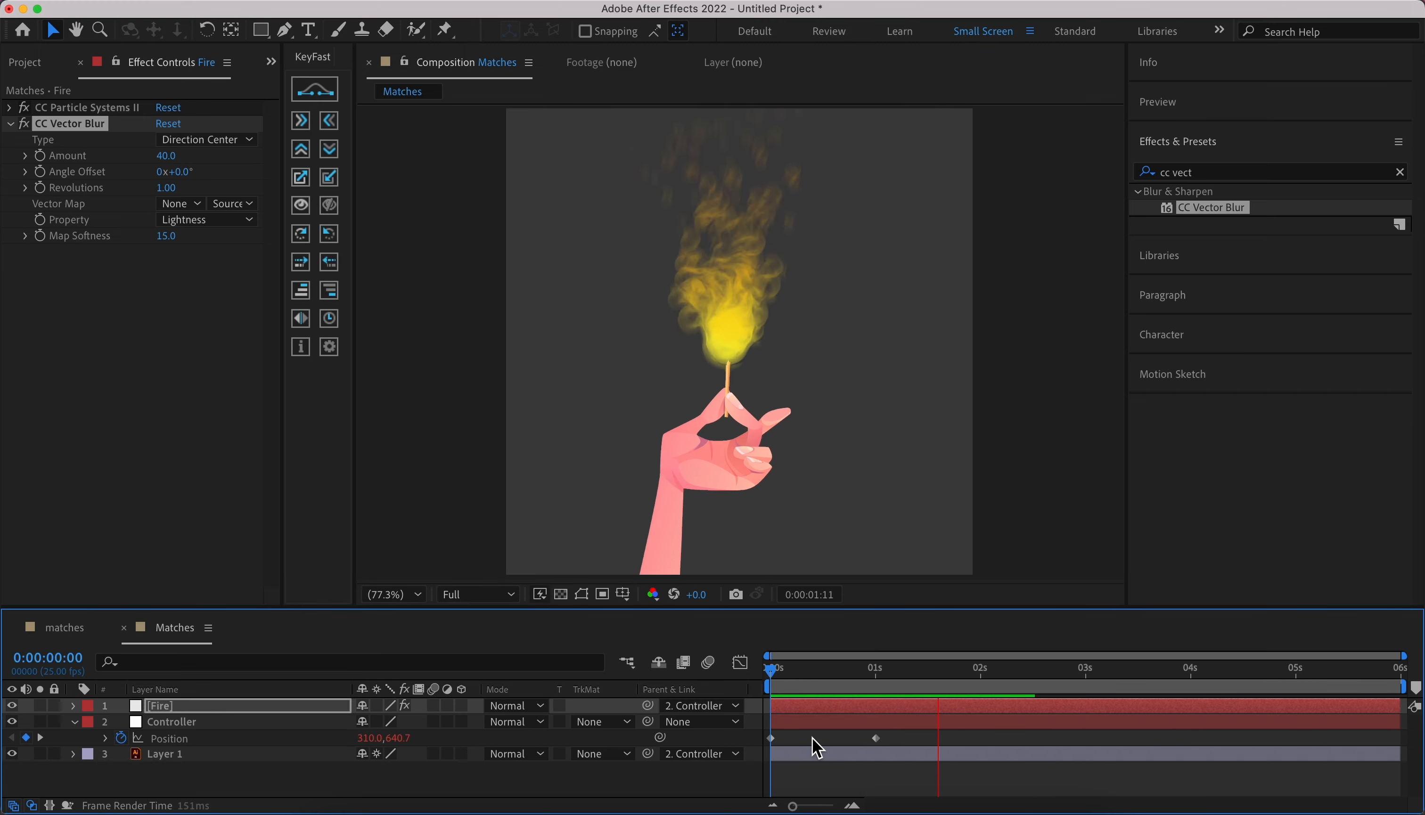
{"action": "key", "text": "space"}
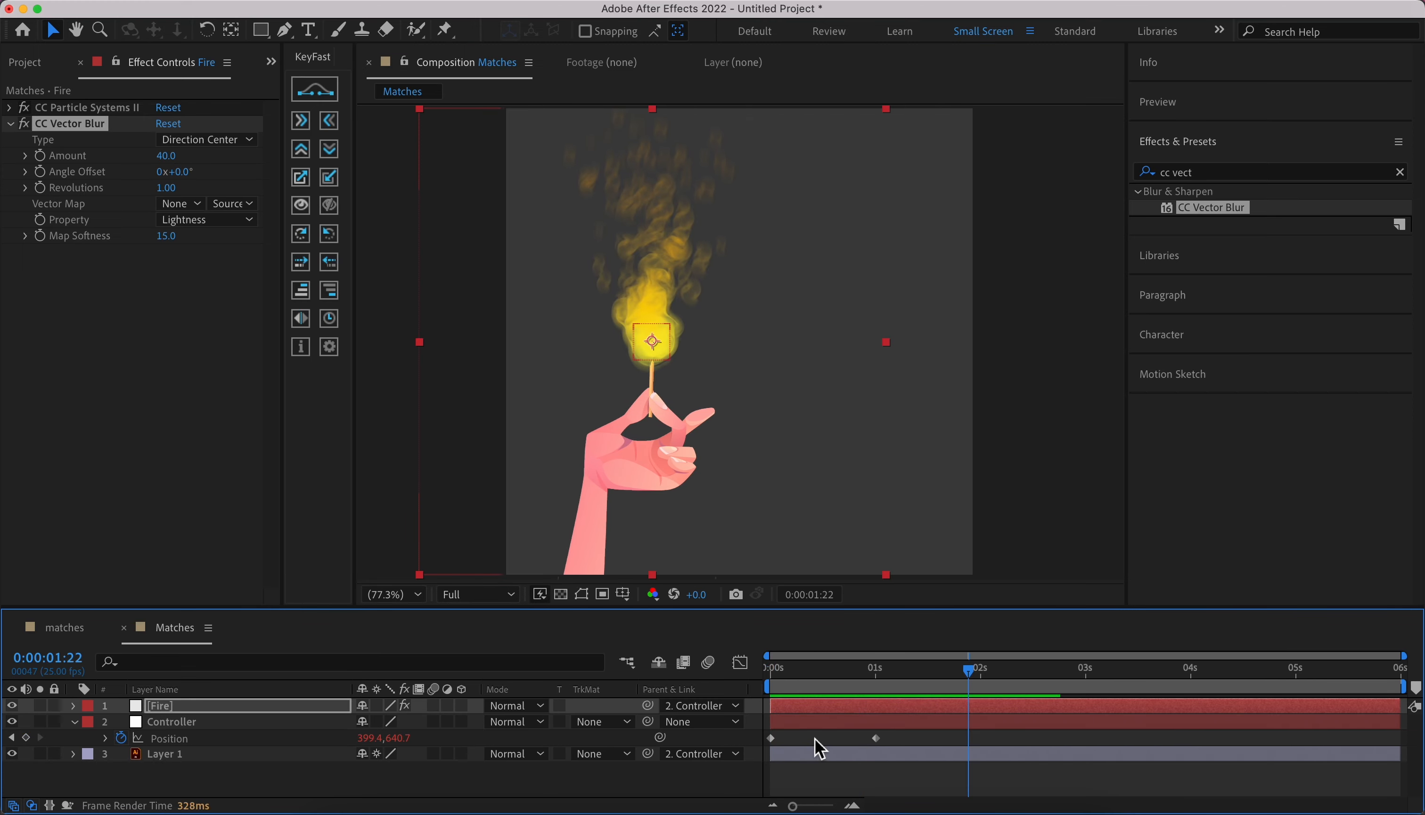
- Find the Levels effect and apply it to the Fire layer below CC Vector Blur
{"action": "left_click", "coordinate": [1197, 173]}
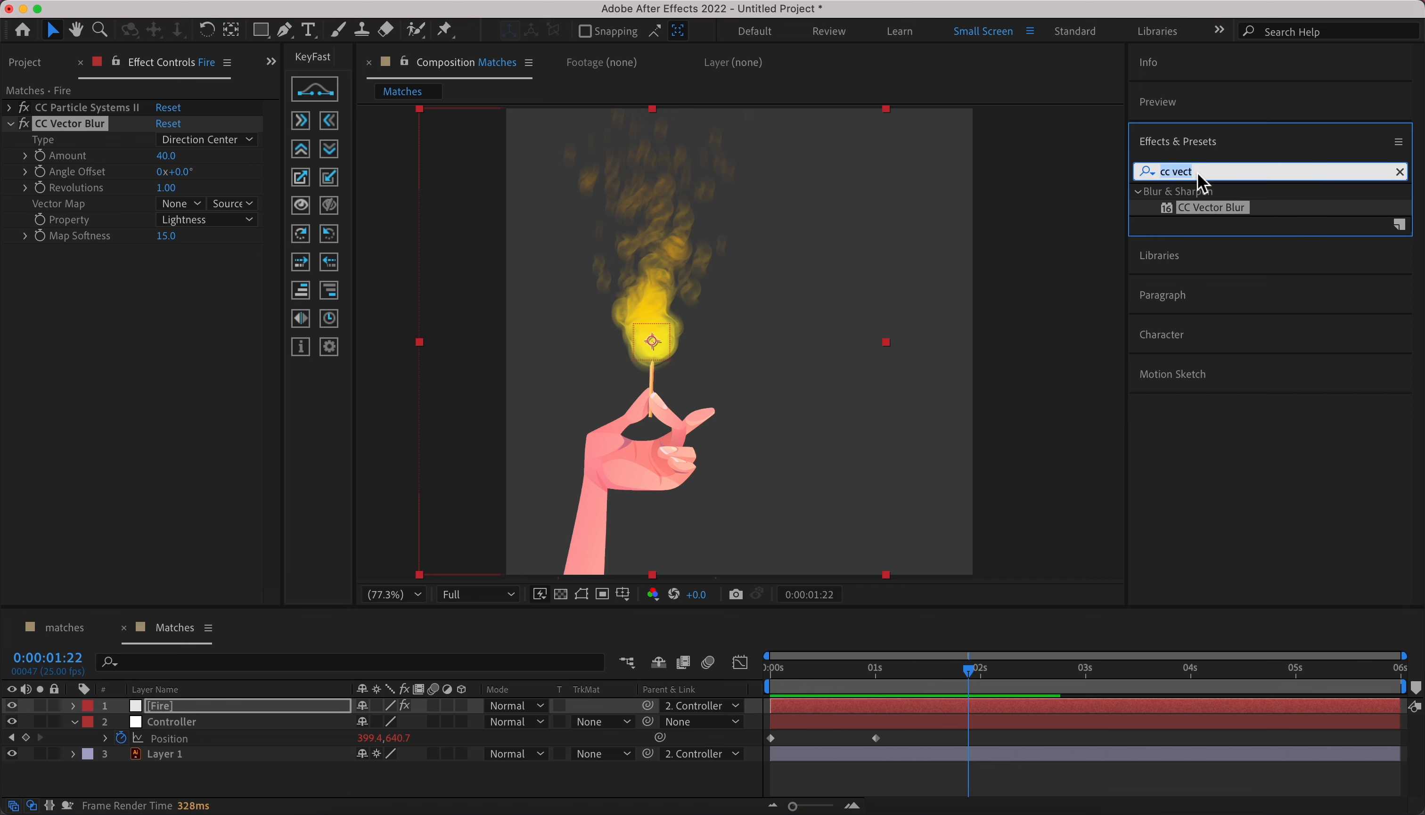
{"action": "type", "text": "level"}
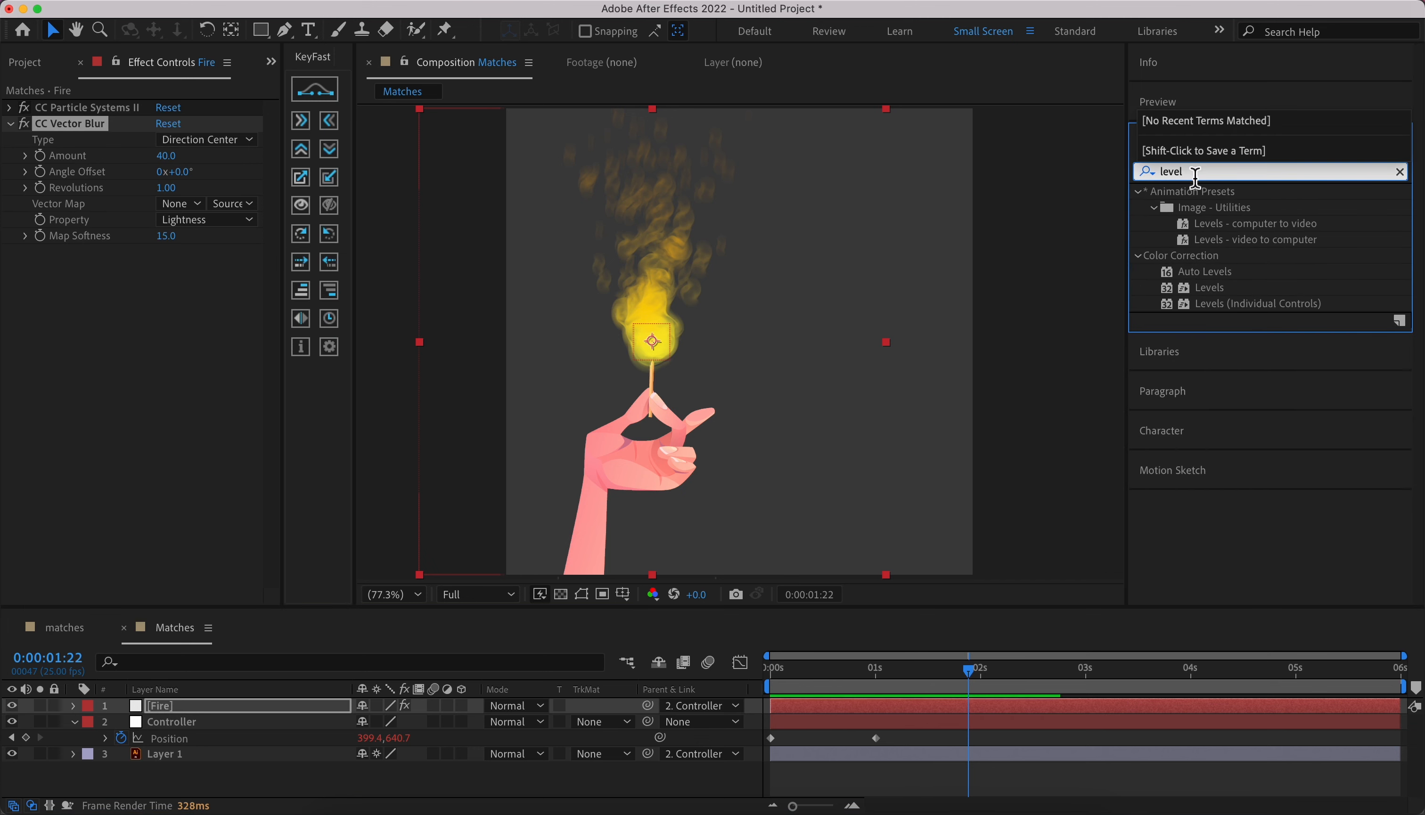
{"action": "left_click_drag", "start_coordinate": [1221, 298], "coordinate": [138, 369]}
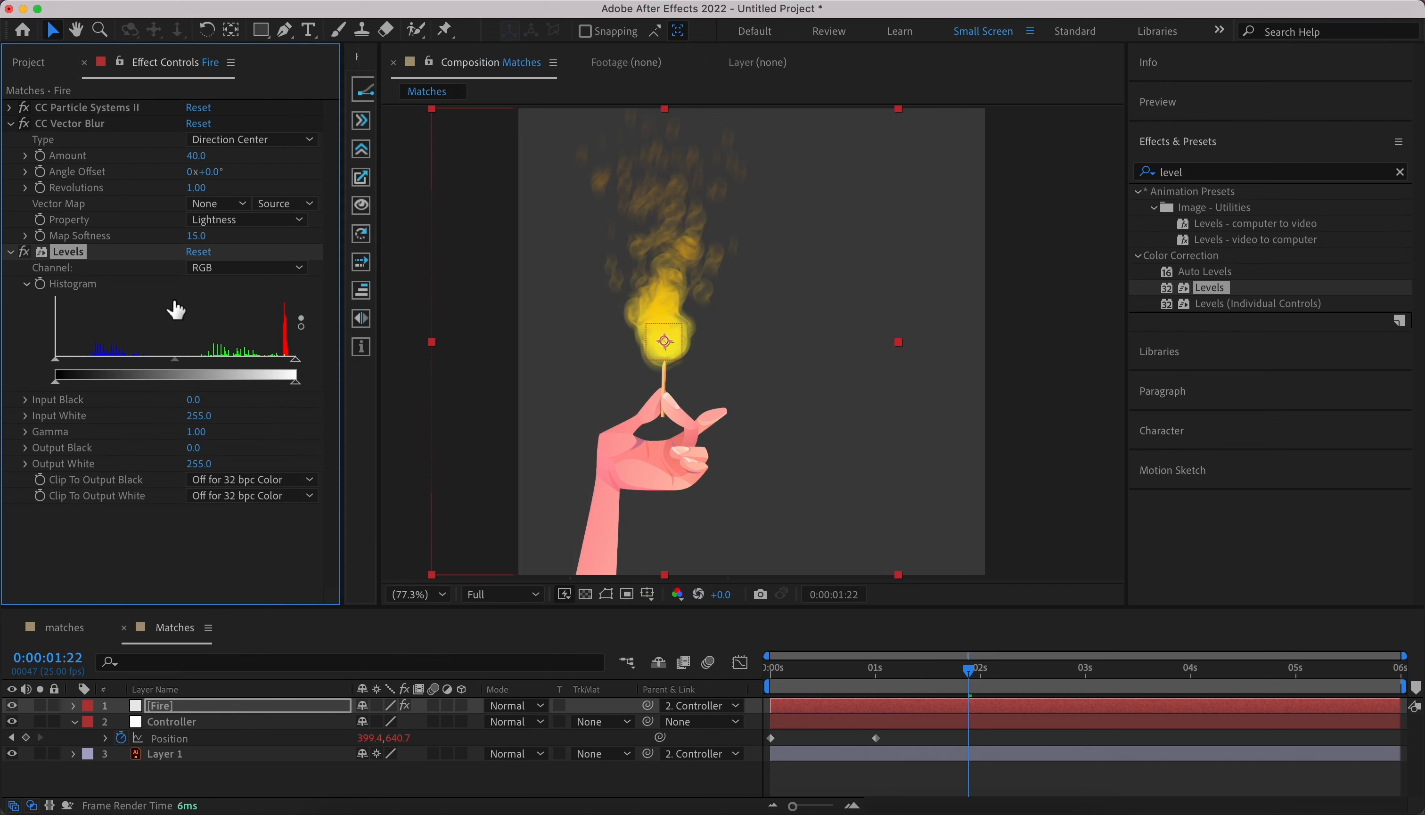
- Switch the Levels channel to Alpha, lower Alpha Input White to 195, and inspect the flame up close
{"action": "left_click", "coordinate": [232, 269]}
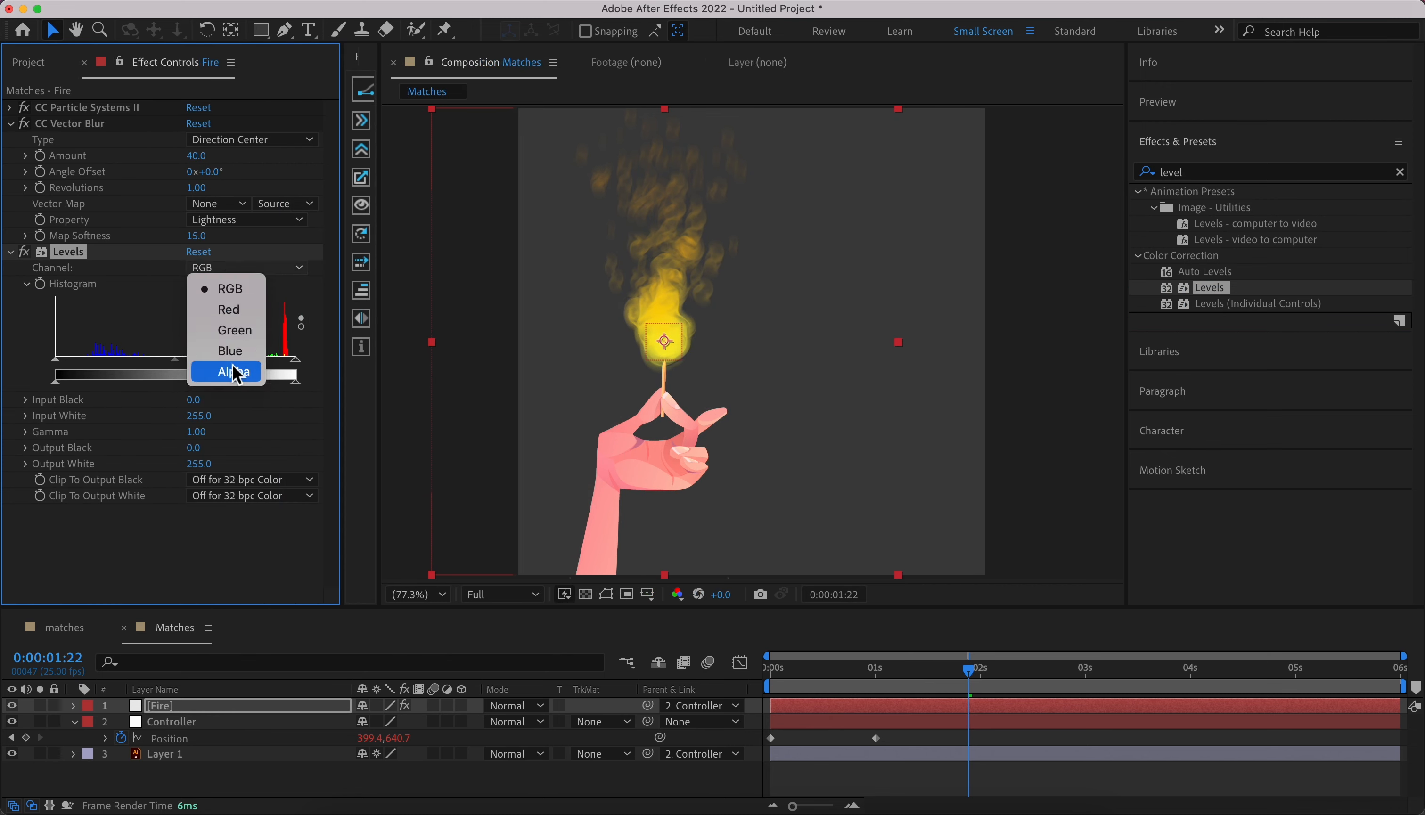
{"action": "left_click", "coordinate": [238, 370]}
{"action": "left_click_drag", "start_coordinate": [295, 365], "coordinate": [240, 364]}
{"action": "key", "text": "period"}
{"action": "key", "text": "period"}
{"action": "key", "text": "period"}
{"action": "left_click_drag", "start_coordinate": [590, 312], "coordinate": [816, 379]}
{"action": "scroll", "coordinate": [721, 357], "scroll_direction": "up", "scroll_amount": 1}
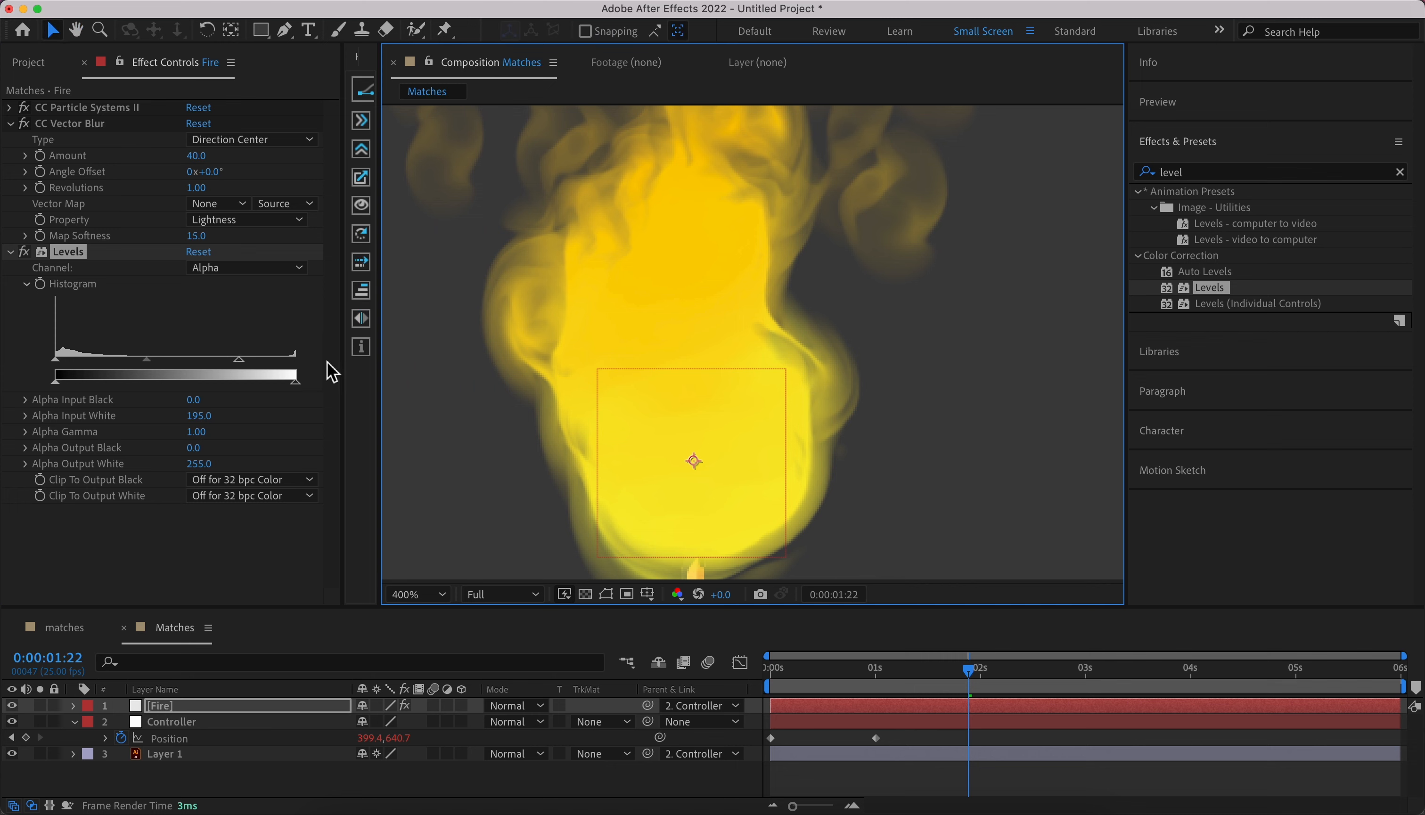
- Adjust the Levels Alpha Input White to about 149 and collapse the Levels and CC Vector Blur settings
{"action": "left_click_drag", "start_coordinate": [243, 364], "coordinate": [271, 365]}
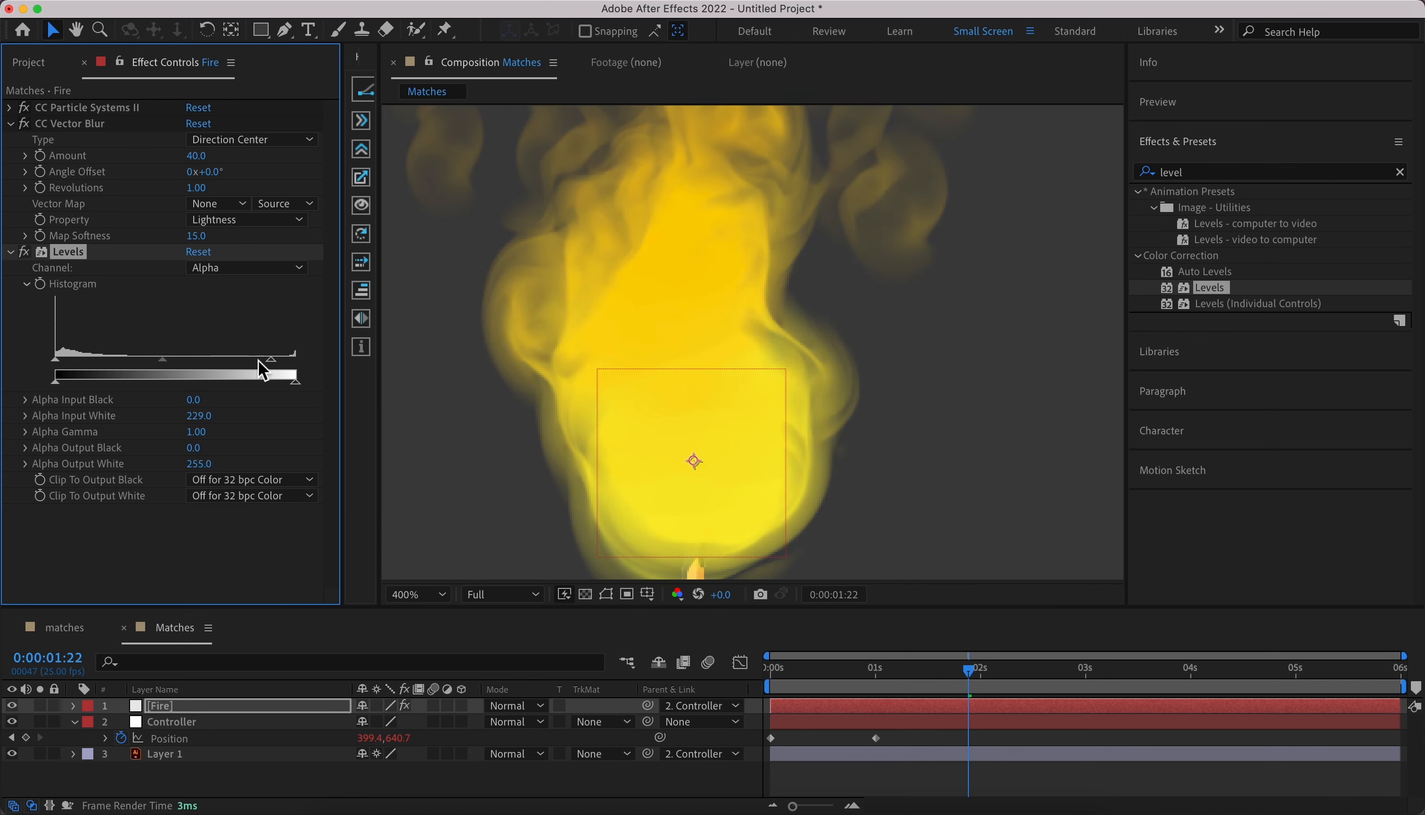
{"action": "left_click_drag", "start_coordinate": [275, 362], "coordinate": [192, 388]}
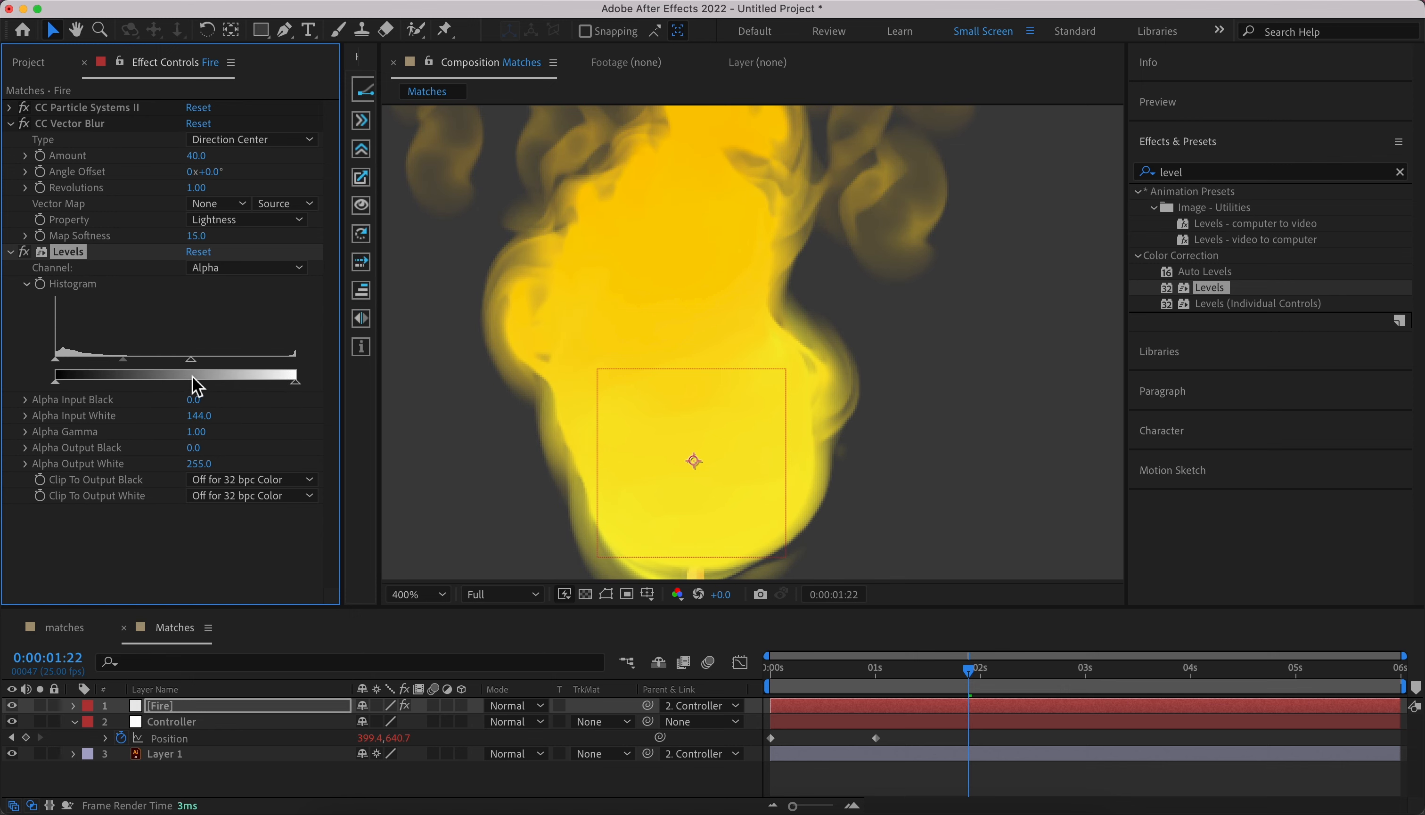
{"action": "key", "text": "comma"}
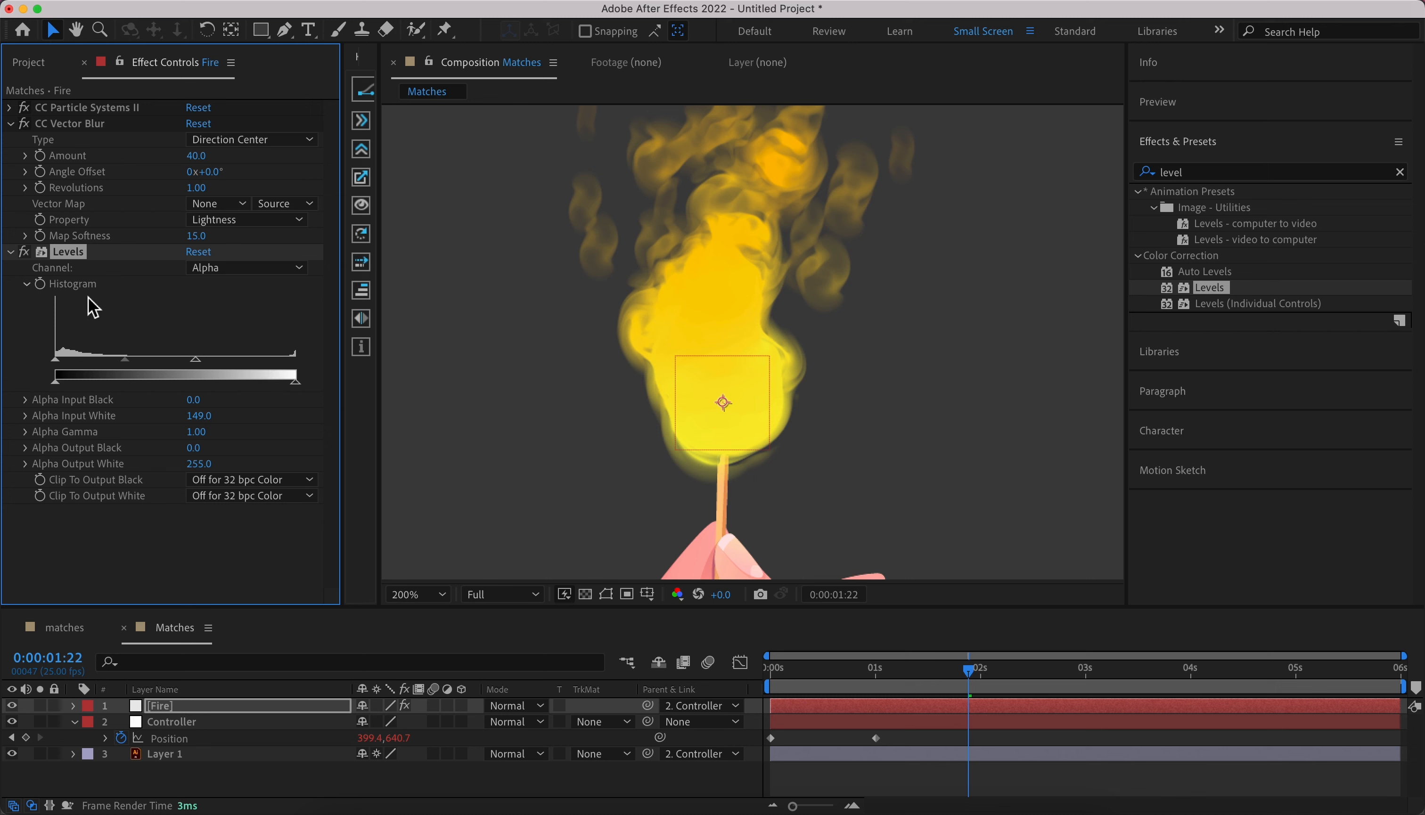
{"action": "left_click", "coordinate": [10, 254]}
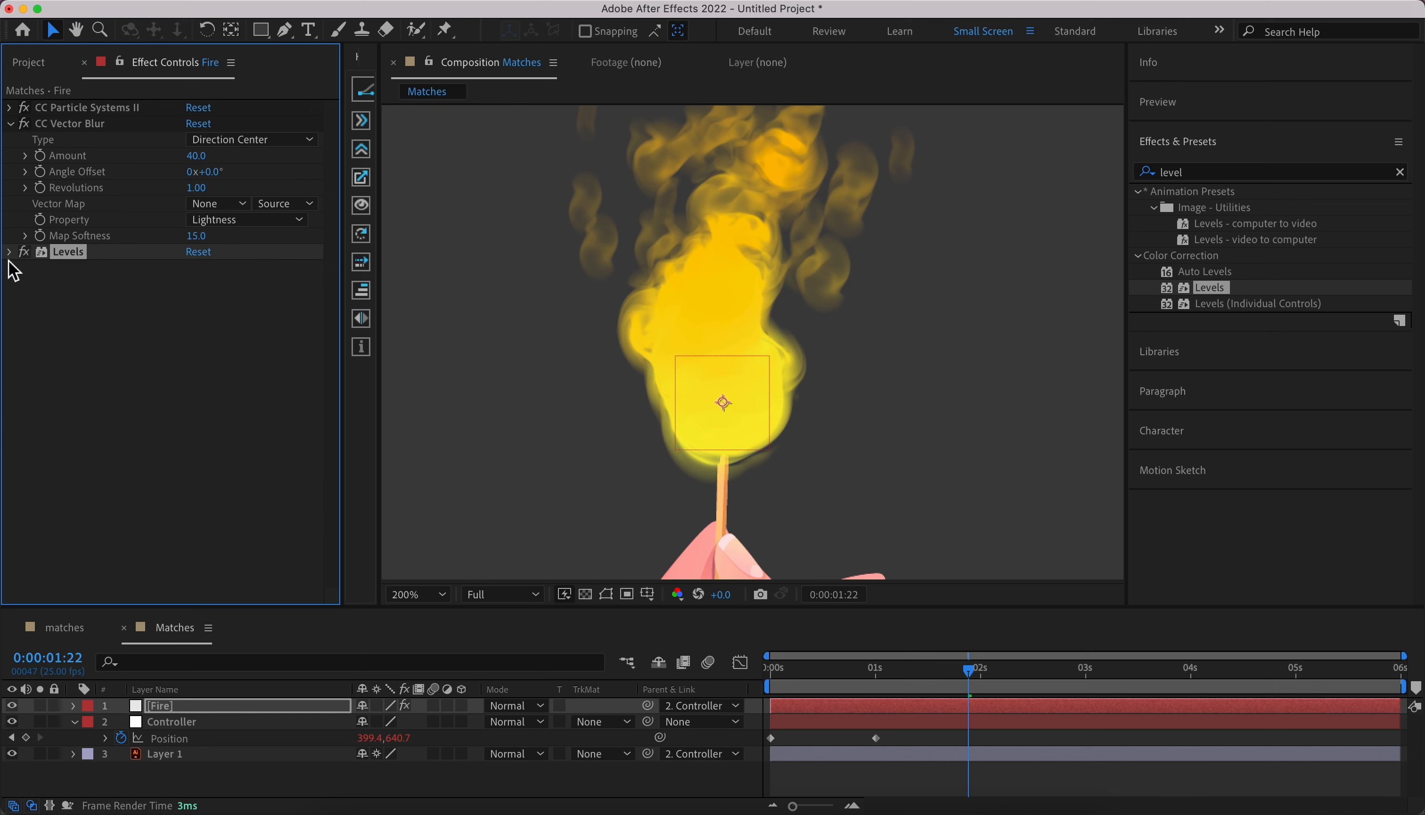
{"action": "left_click", "coordinate": [11, 125]}
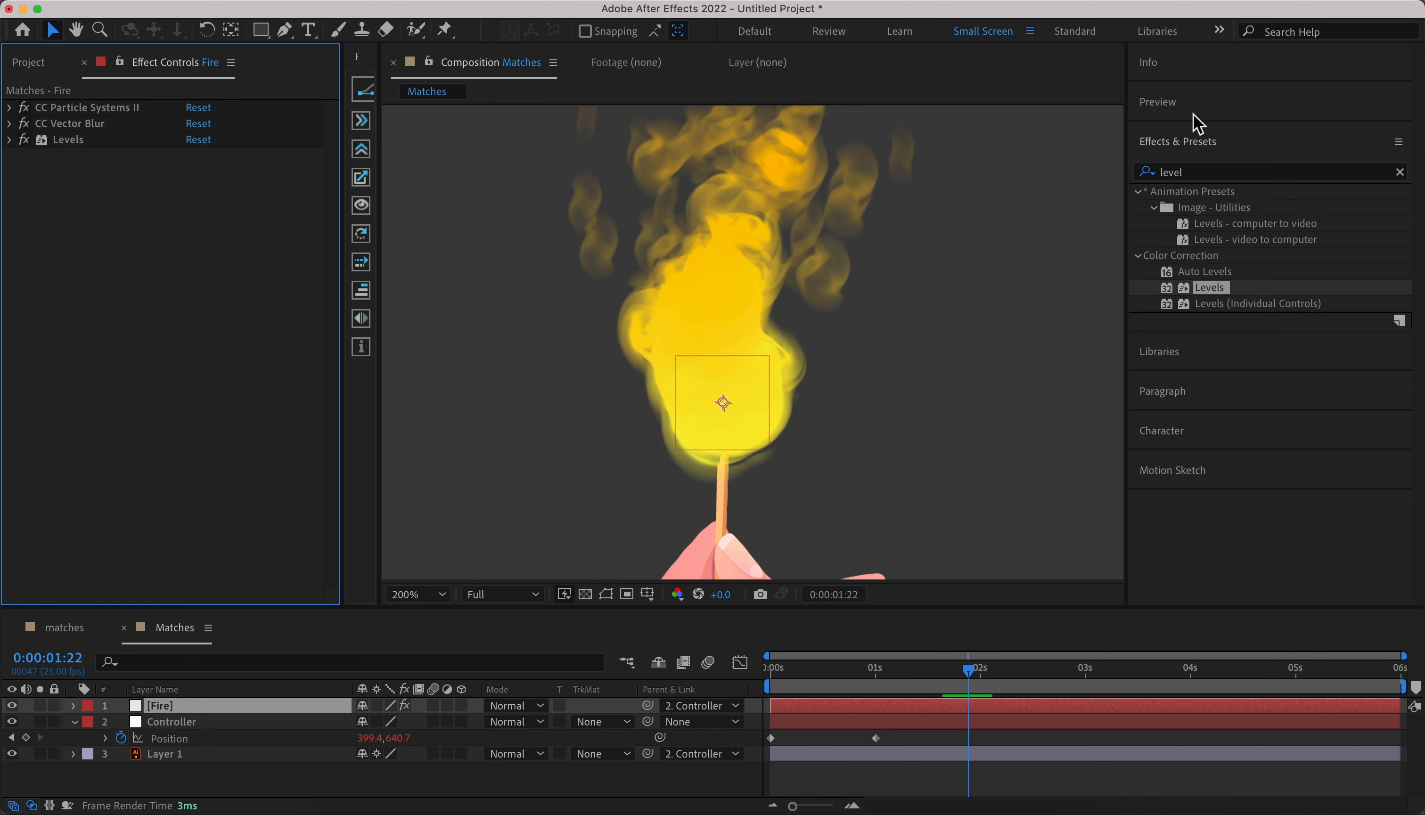
- Find the Turbulent Displace effect and apply it to the Fire layer after Levels
{"action": "left_click", "coordinate": [1248, 173]}
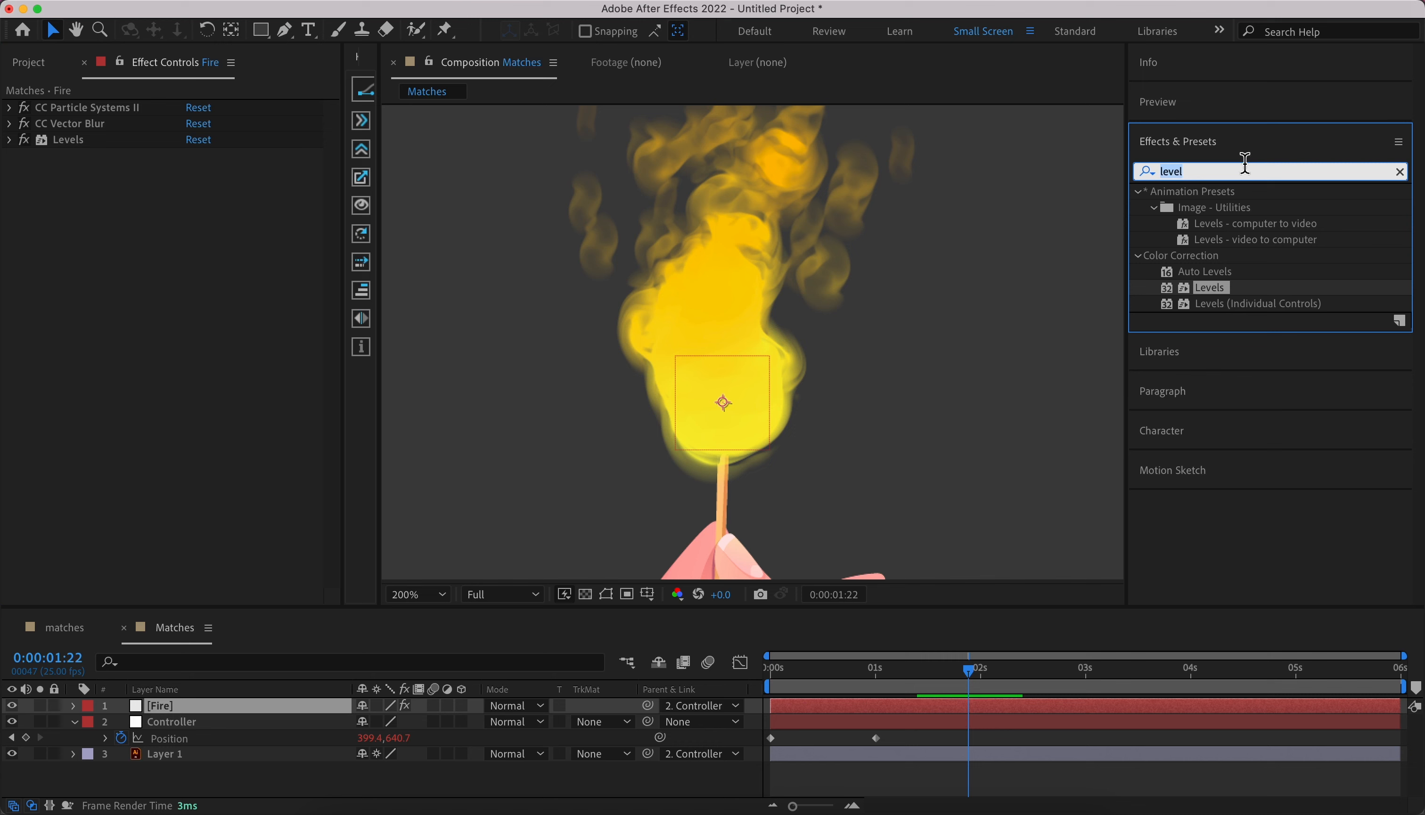
{"action": "key", "text": "BackSpace"}
{"action": "type", "text": "turb"}
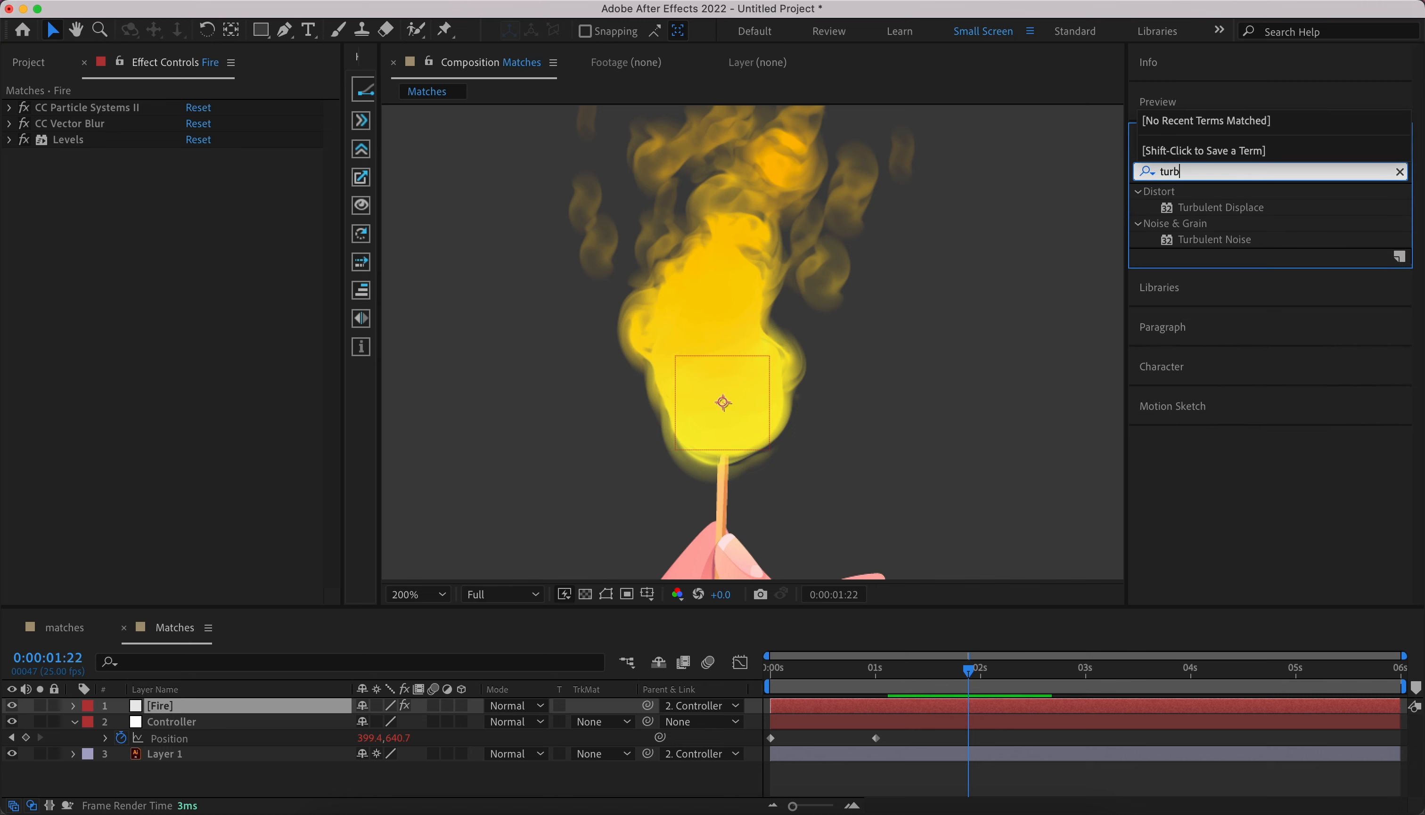
{"action": "left_click_drag", "start_coordinate": [1250, 212], "coordinate": [175, 255]}
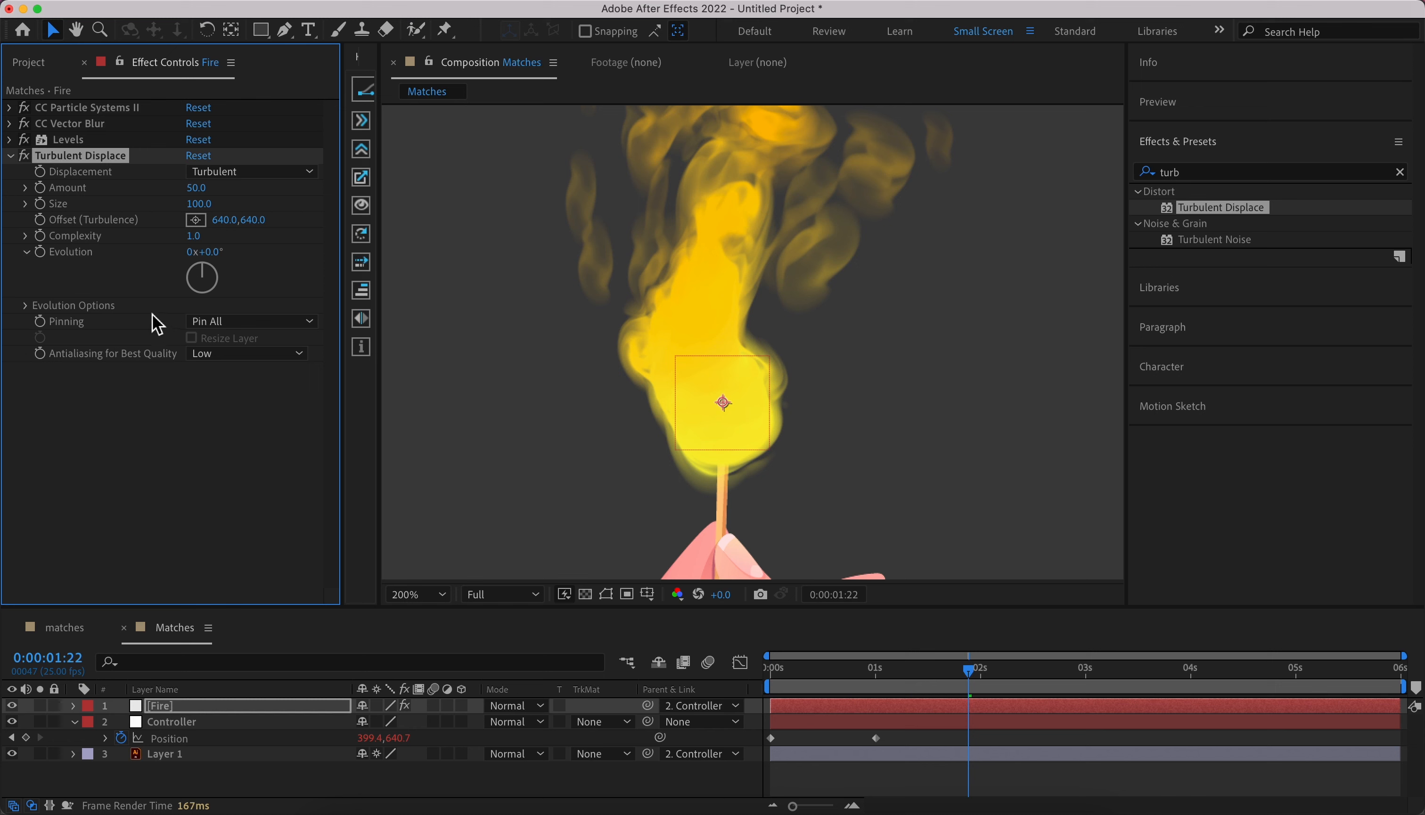
- Set the Turbulent Displace Size to 25 and Amount to 40, and check the flame
{"action": "left_click", "coordinate": [205, 204]}
{"action": "type", "text": "25"}
{"action": "key", "text": "Return"}
{"action": "left_click", "coordinate": [204, 190]}
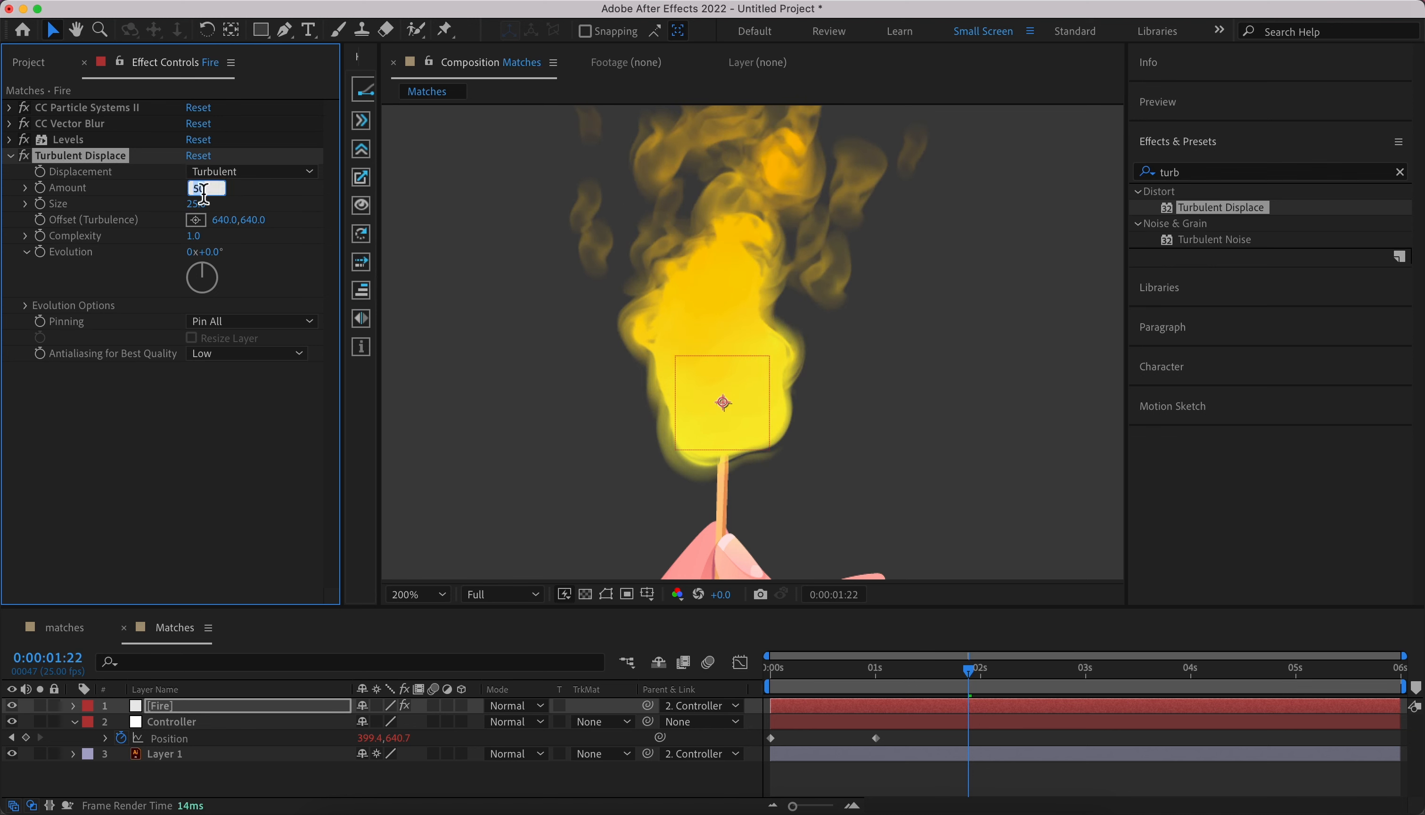
{"action": "type", "text": "40"}
{"action": "key", "text": "Return"}
{"action": "scroll", "coordinate": [692, 237], "scroll_direction": "down", "scroll_amount": 1}
{"action": "left_click_drag", "start_coordinate": [672, 268], "coordinate": [620, 314]}
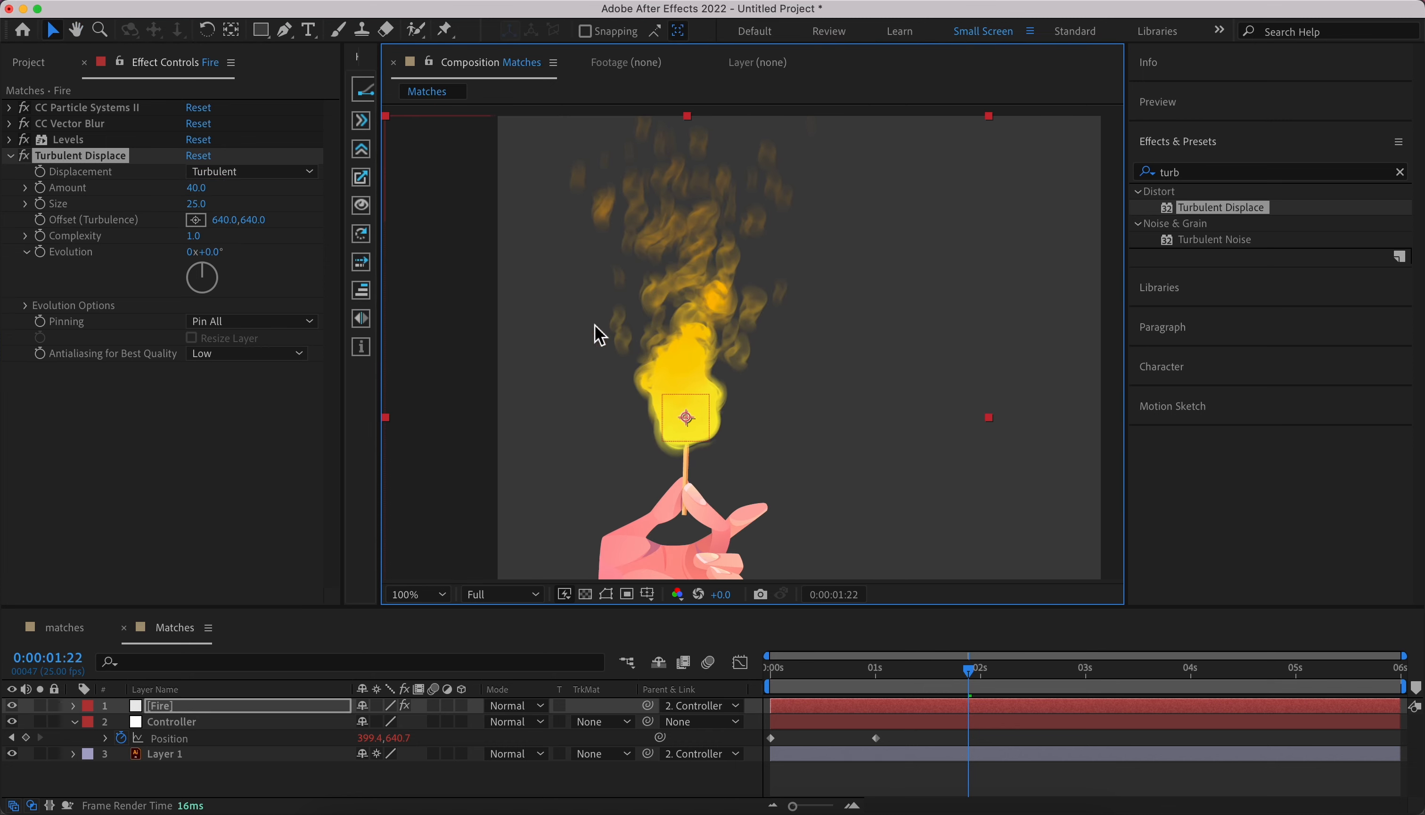
- Add the expression time*12 to the Turbulent Displace Random Seed under Evolution Options
{"action": "left_click", "coordinate": [155, 431]}
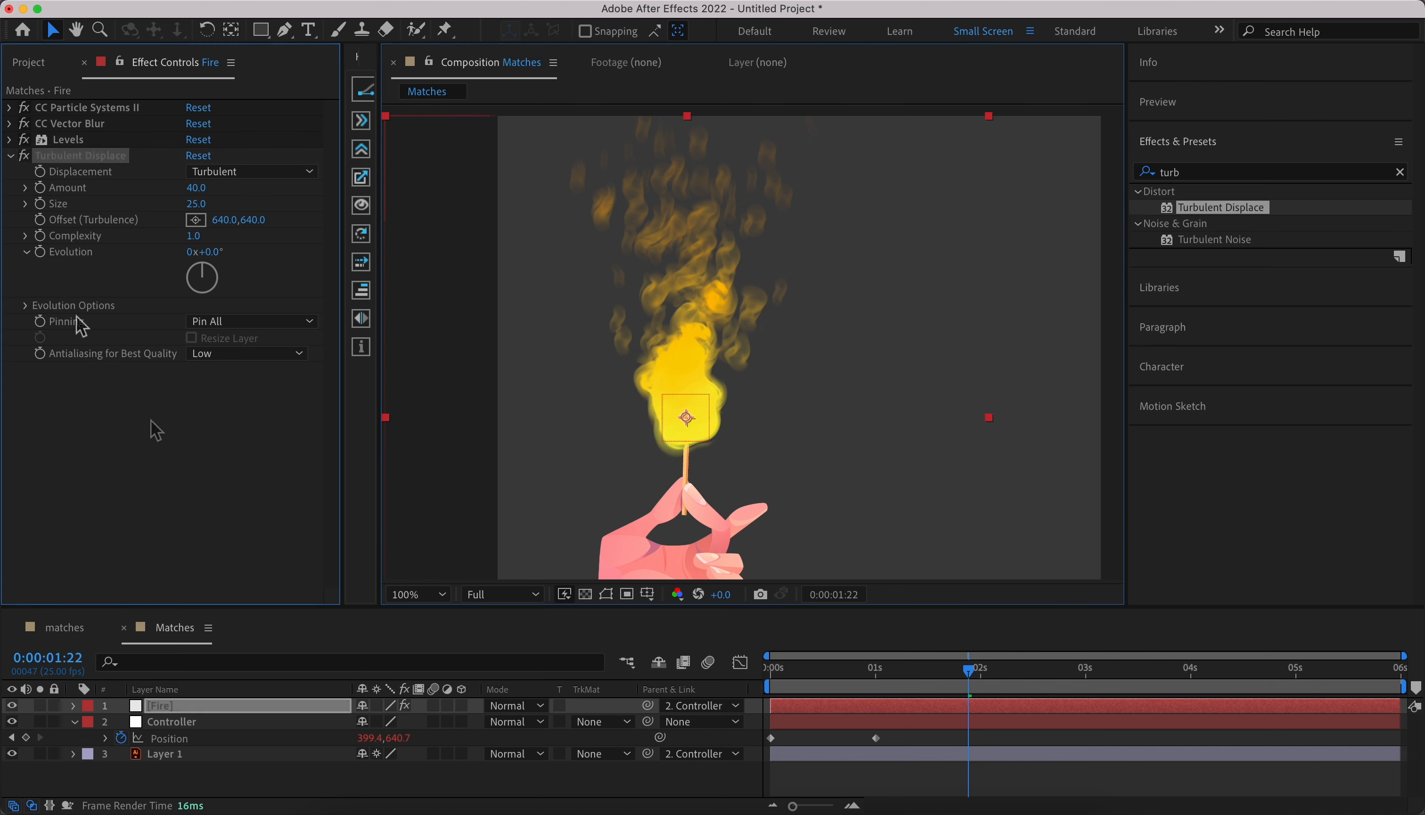
{"action": "left_click", "coordinate": [25, 307]}
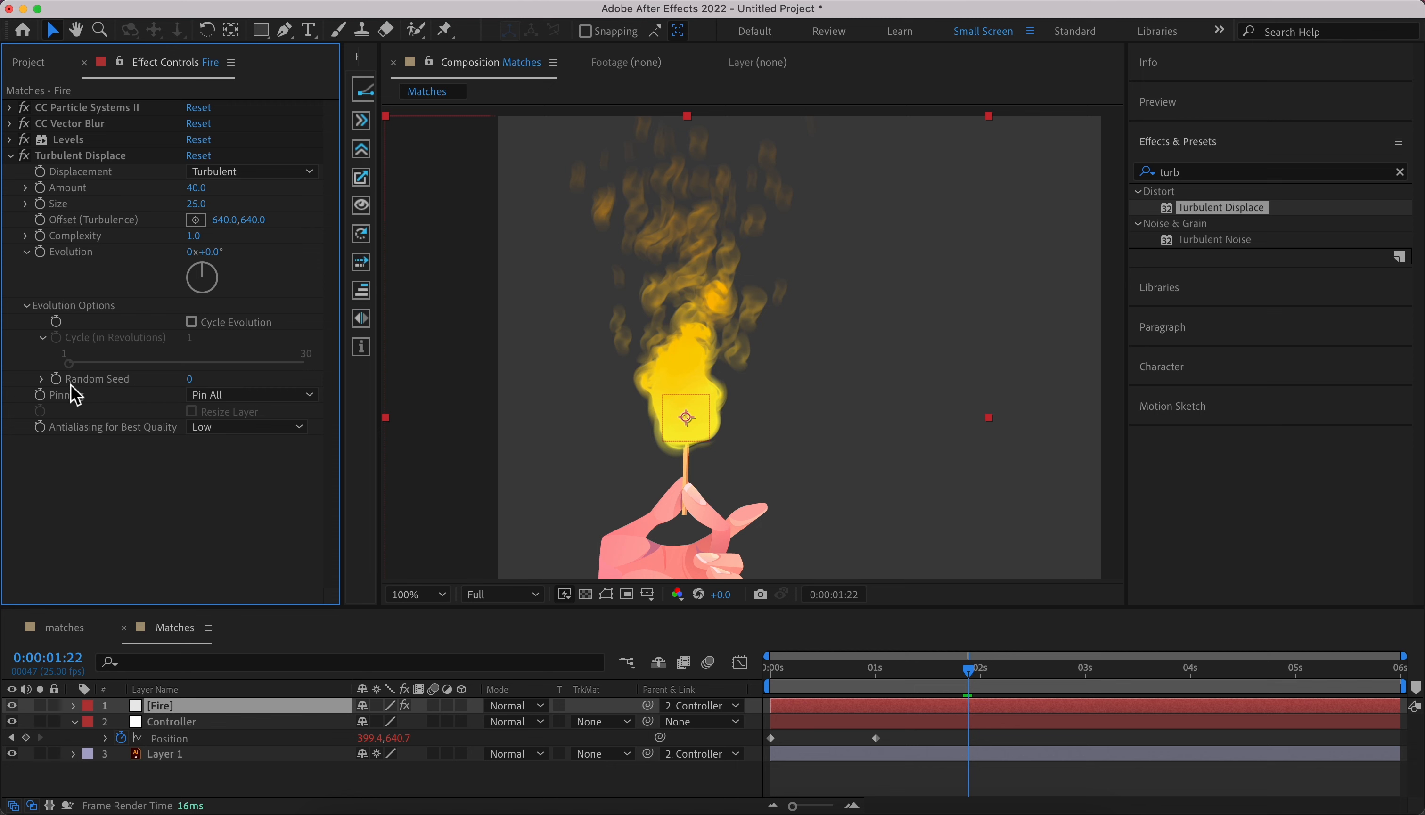
{"action": "left_click", "coordinate": [56, 379], "text": "alt"}
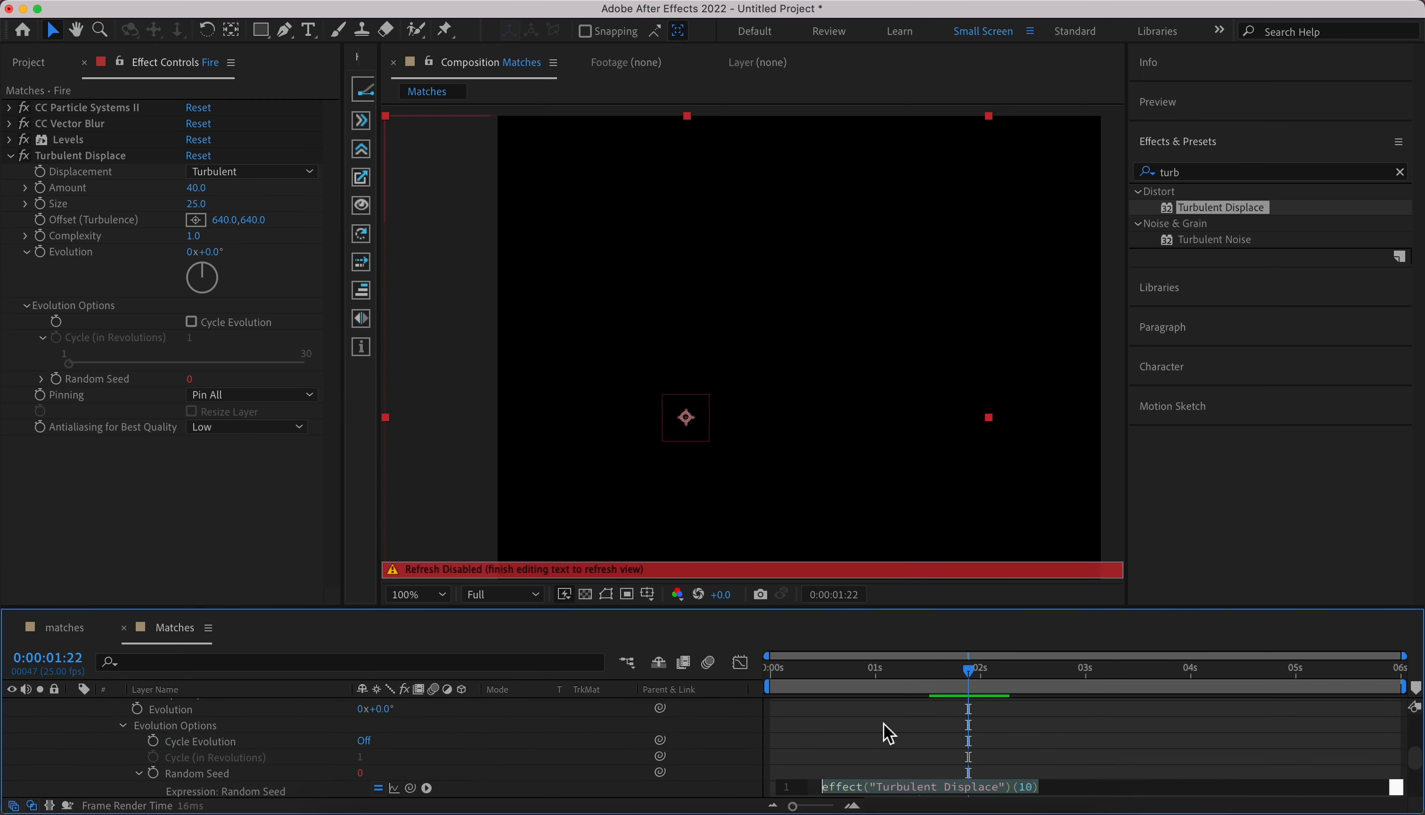
{"action": "scroll", "coordinate": [882, 733], "scroll_direction": "down", "scroll_amount": 2}
{"action": "left_click", "coordinate": [735, 760]}
{"action": "scroll", "coordinate": [741, 763], "scroll_direction": "down", "scroll_amount": 2}
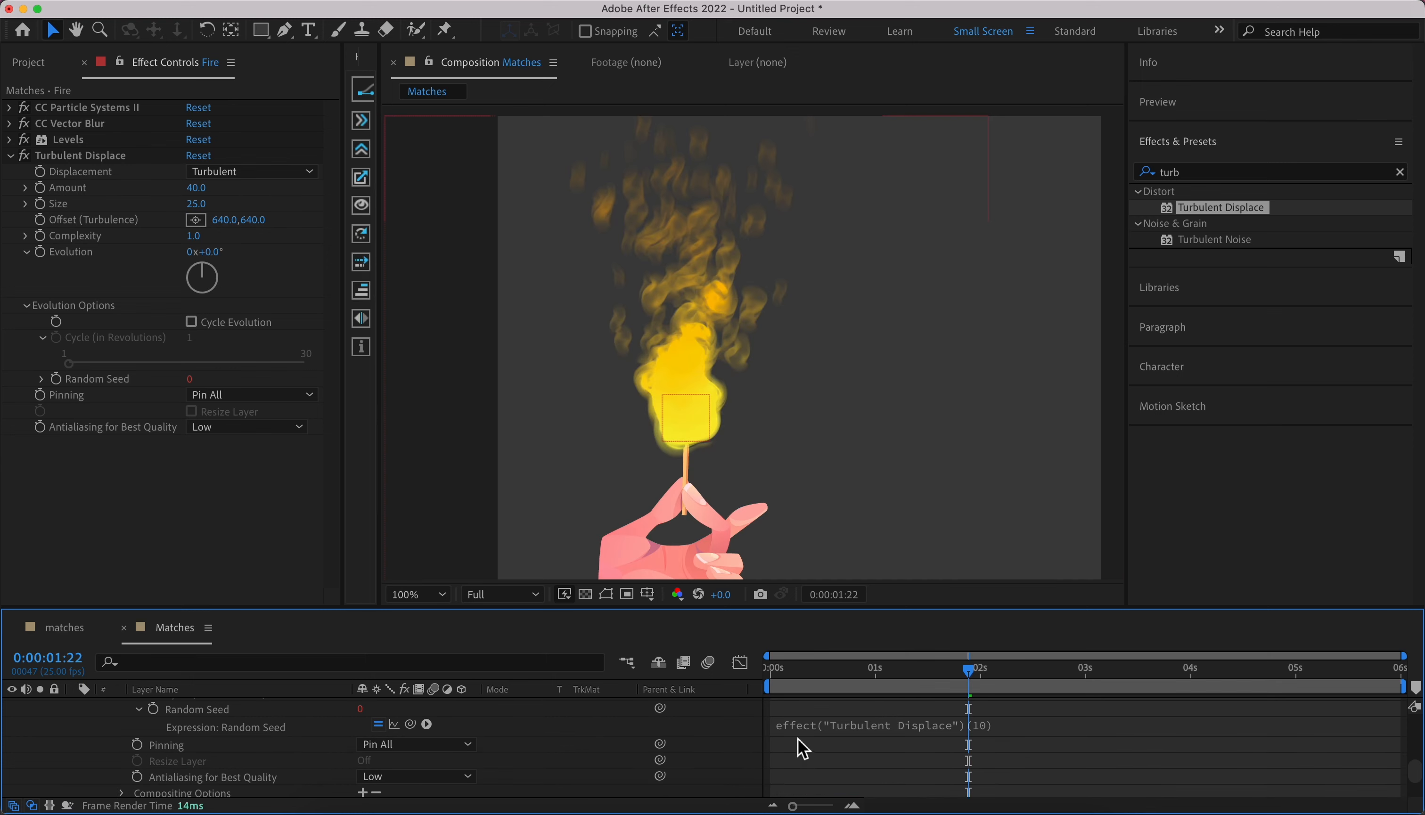
{"action": "left_click", "coordinate": [801, 728]}
{"action": "type", "text": "t"}
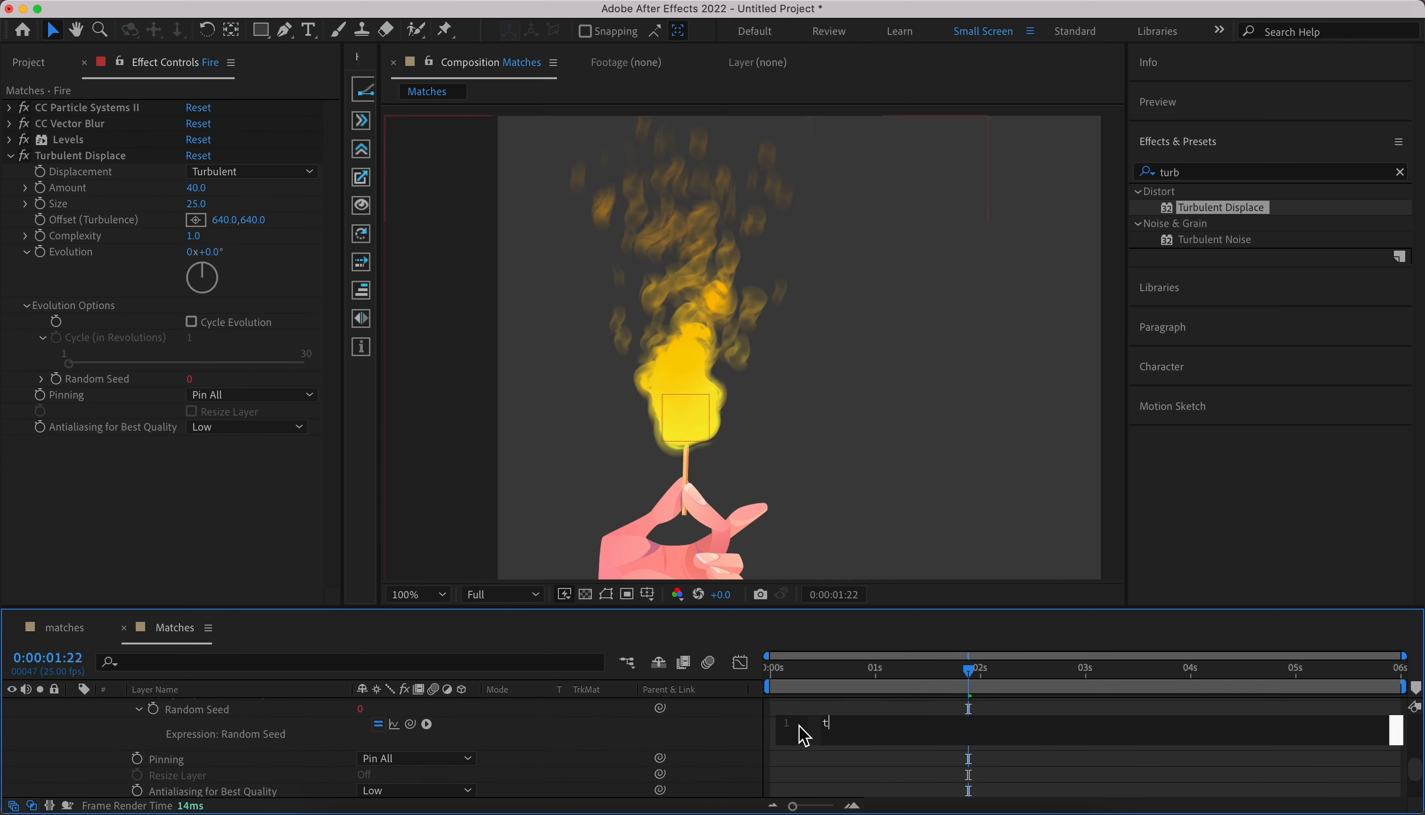
{"action": "type", "text": "ime*"}
{"action": "left_click", "coordinate": [725, 747]}
- Play the animation from the first frame several times to check the flickering flame
{"action": "left_click_drag", "start_coordinate": [805, 671], "coordinate": [761, 679]}
{"action": "key", "text": "space"}
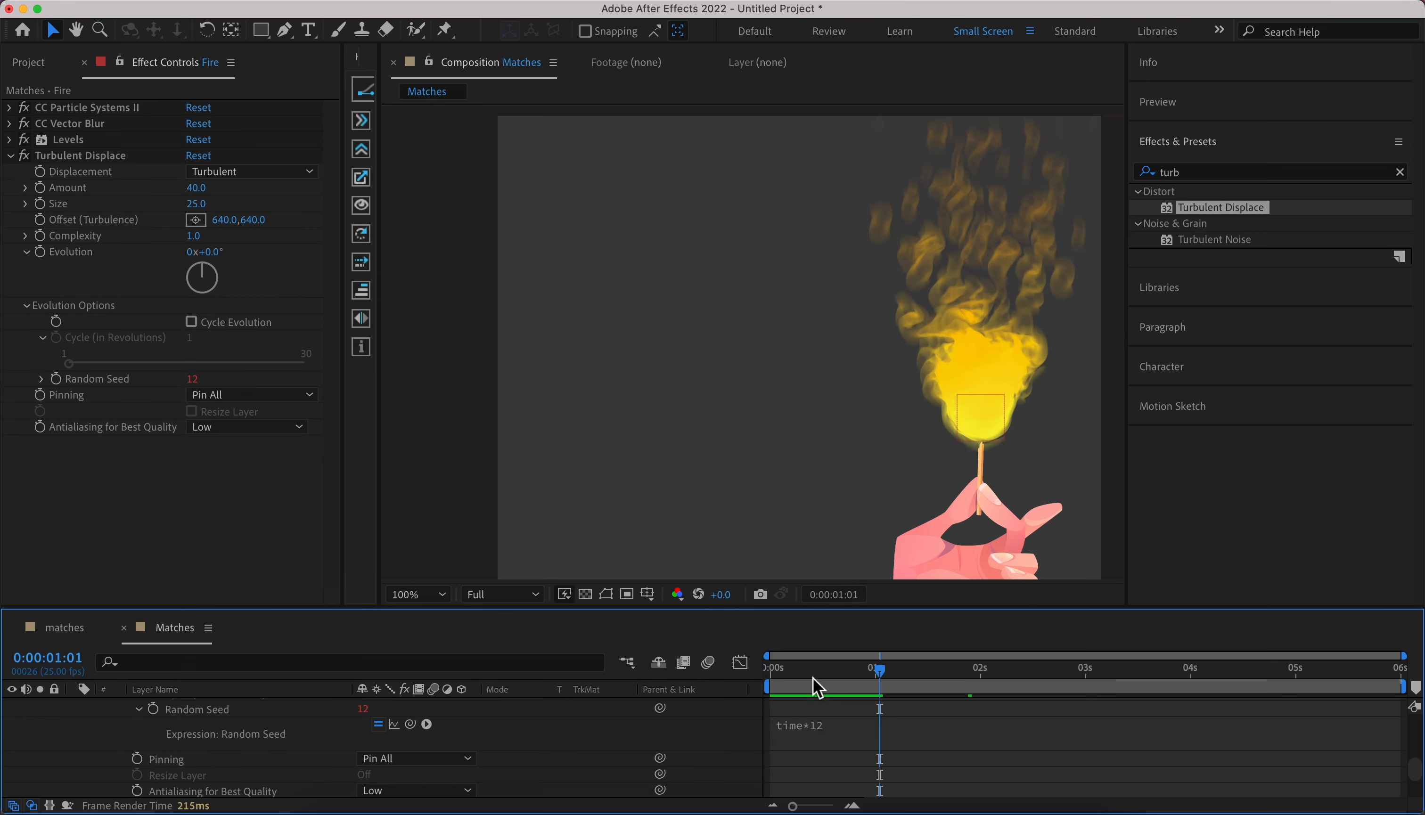
{"action": "key", "text": "Home"}
{"action": "key", "text": "space"}
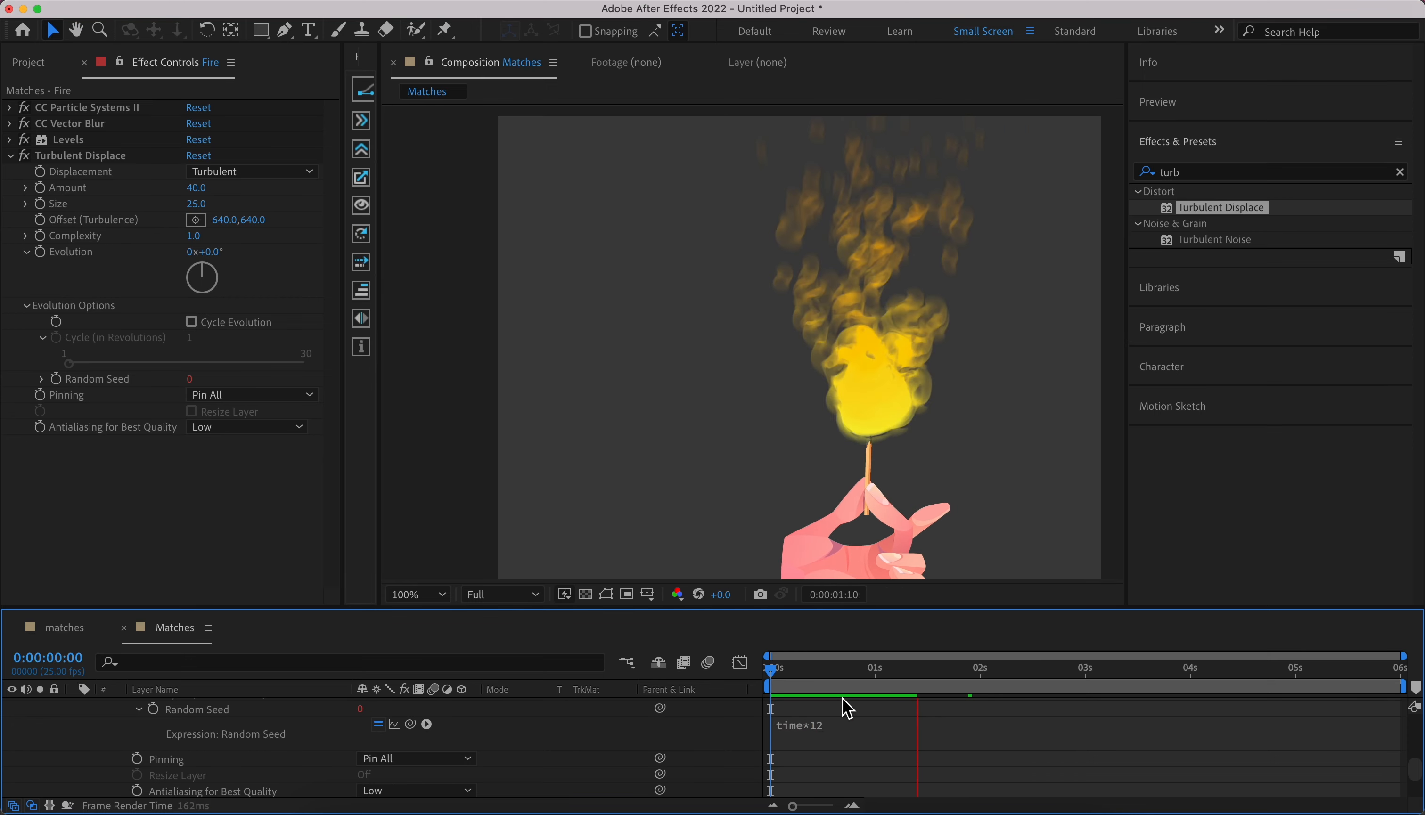
{"action": "key", "text": "space"}
{"action": "left_click_drag", "start_coordinate": [792, 671], "coordinate": [761, 676]}
{"action": "key", "text": "space"}
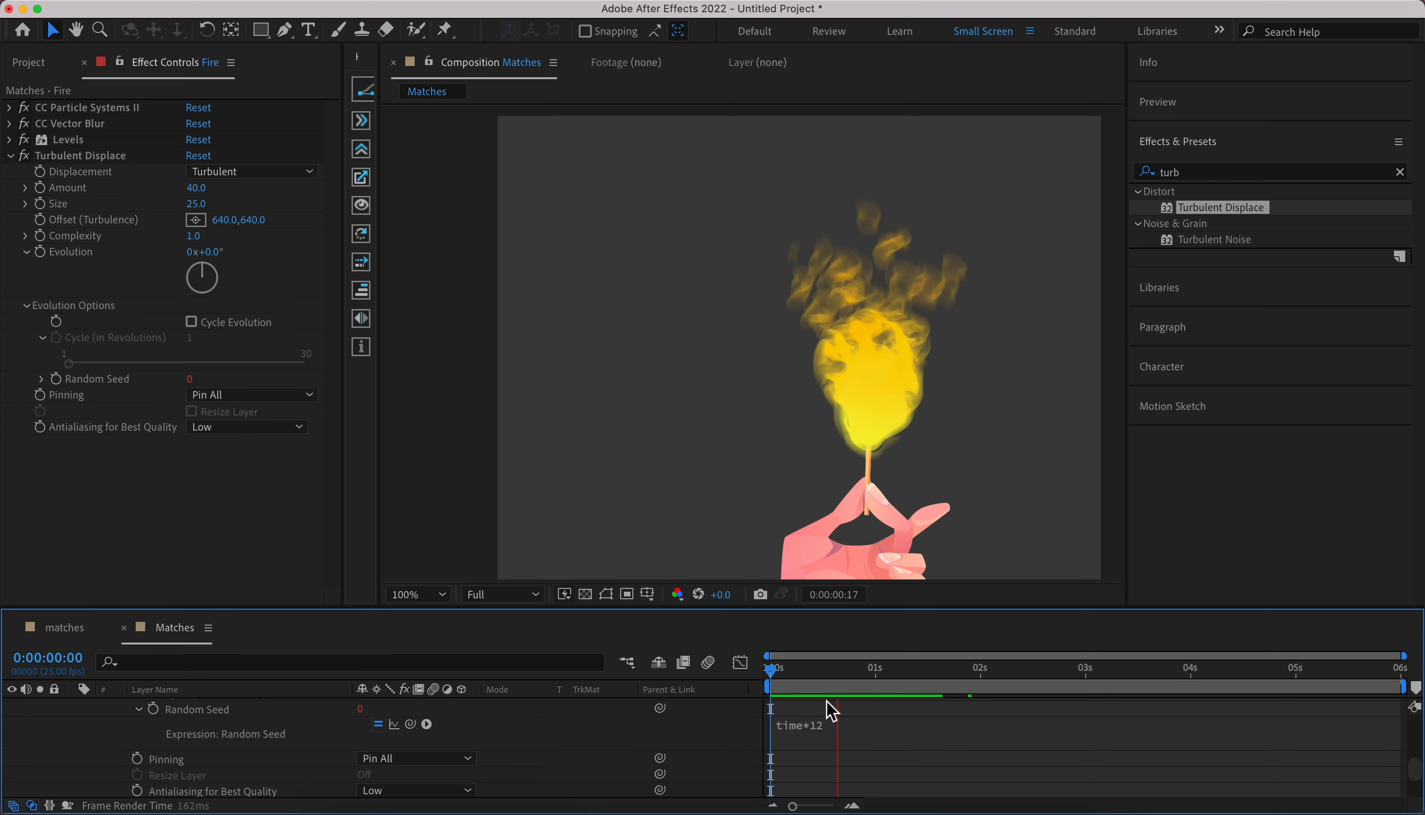
{"action": "key", "text": "space"}
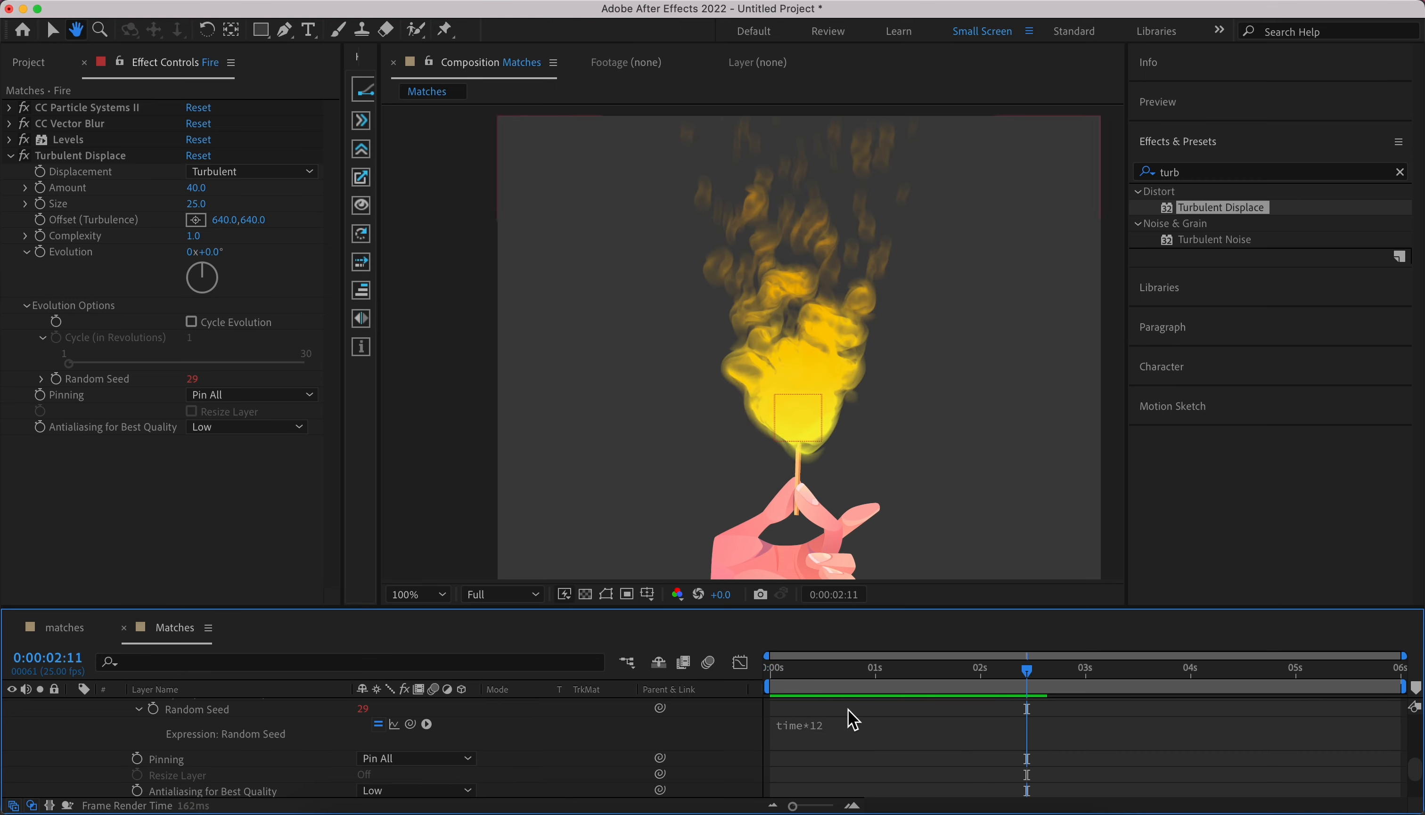
{"action": "left_click_drag", "start_coordinate": [848, 672], "coordinate": [774, 679]}
{"action": "key", "text": "space"}
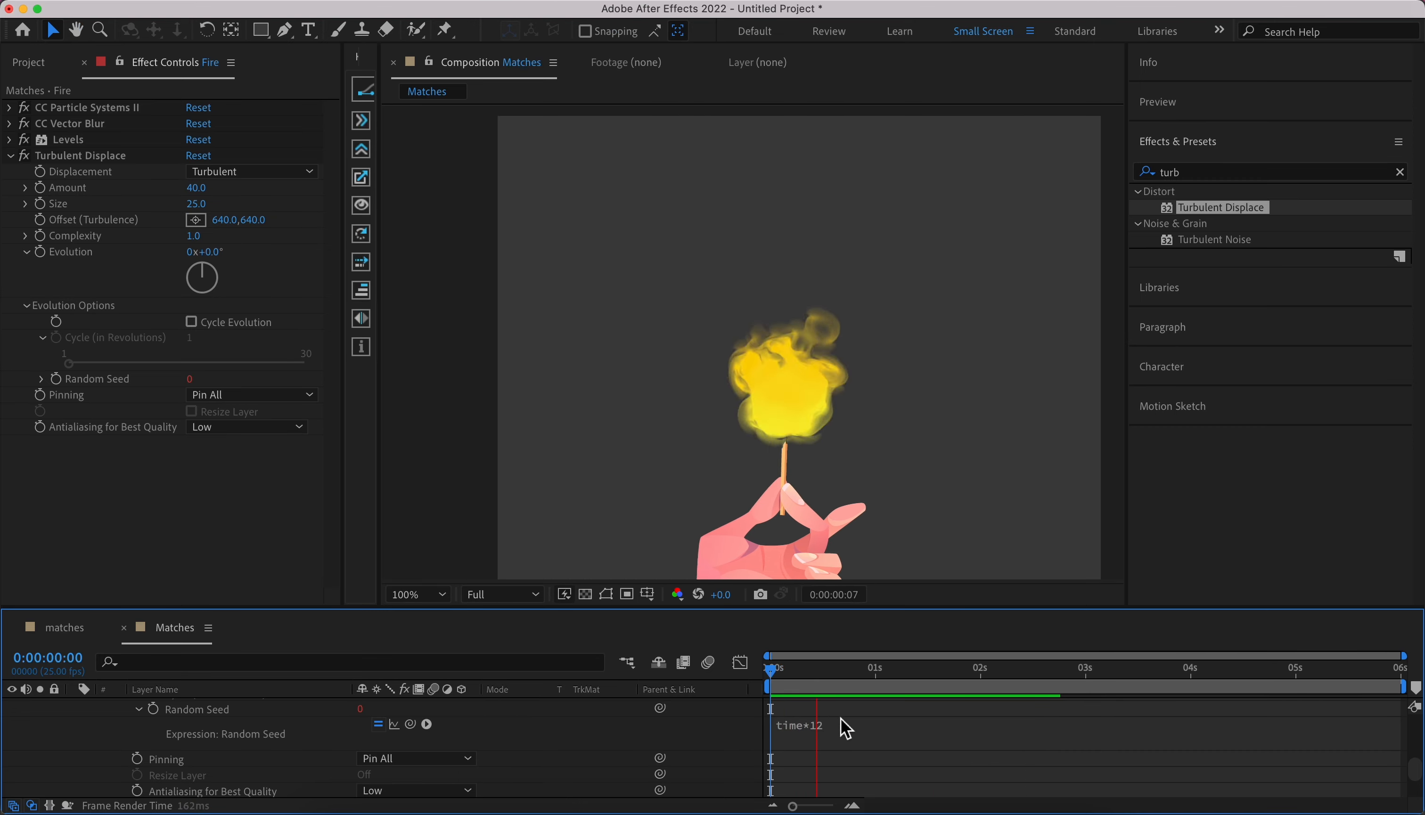
- Find the Colorama effect and apply it to the Fire layer
{"action": "left_click", "coordinate": [1400, 172]}
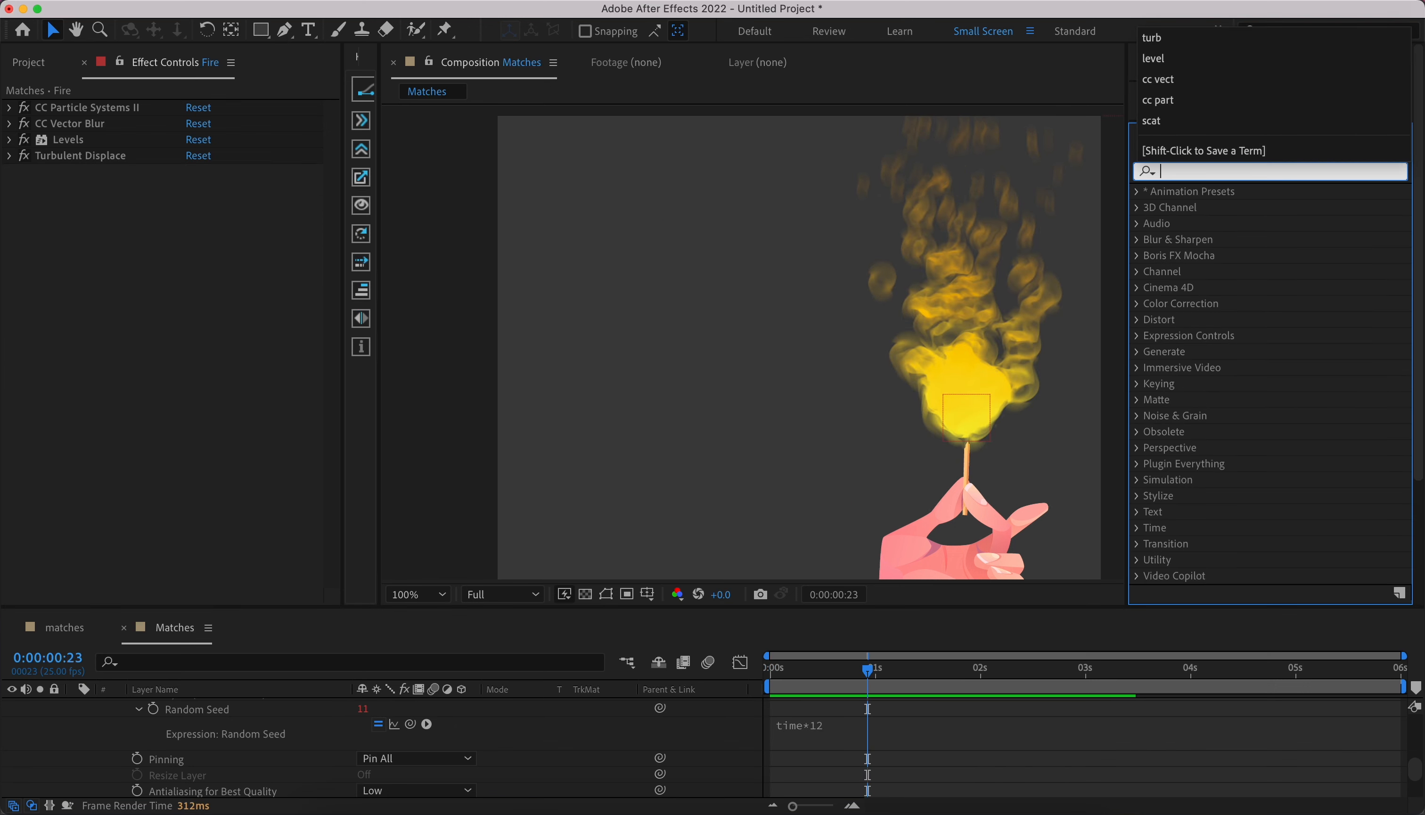
{"action": "type", "text": "colora"}
{"action": "left_click_drag", "start_coordinate": [1199, 207], "coordinate": [35, 127]}
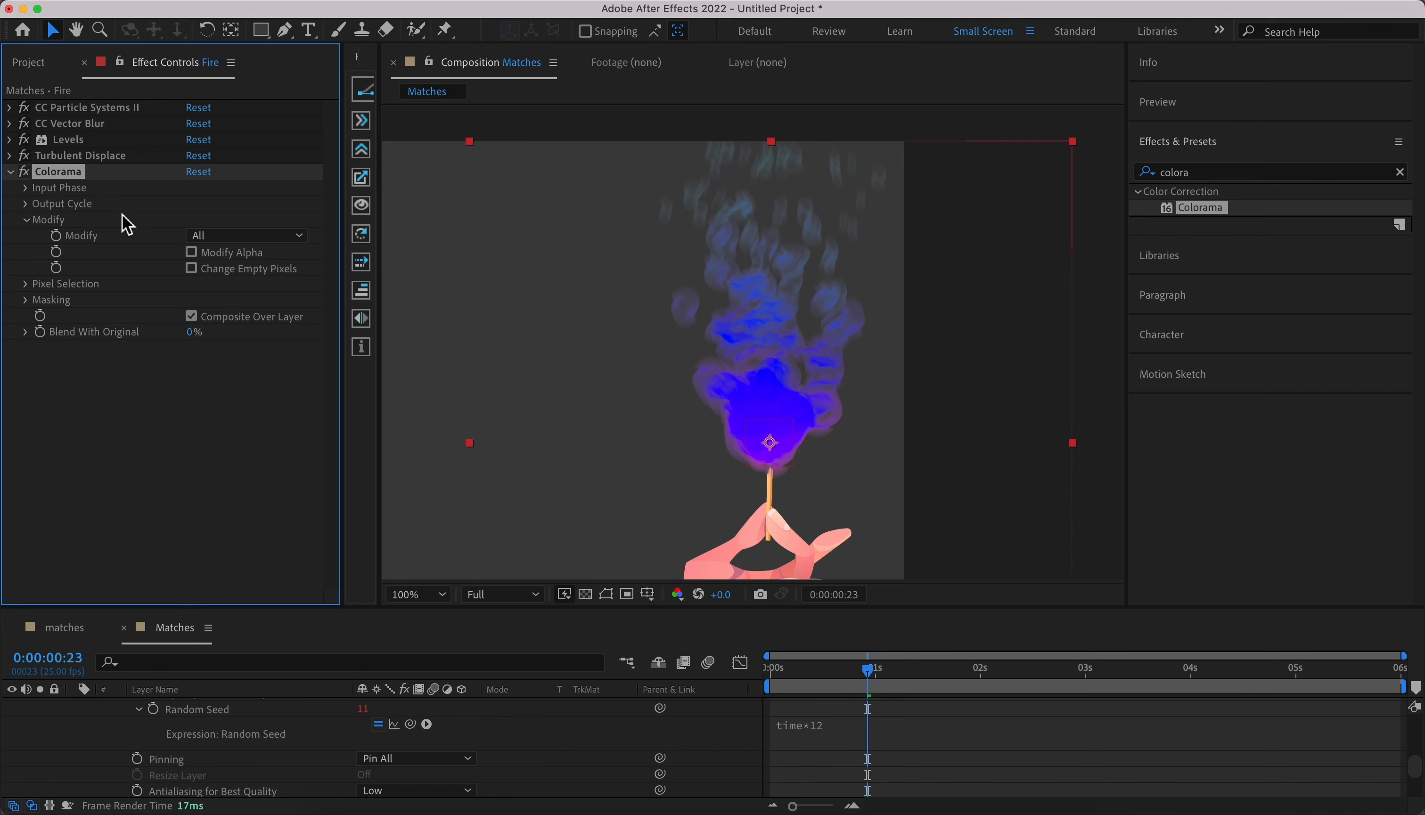
- Try Colorama's Modify Alpha option on the flame and turn it off again
{"action": "left_click", "coordinate": [31, 223]}
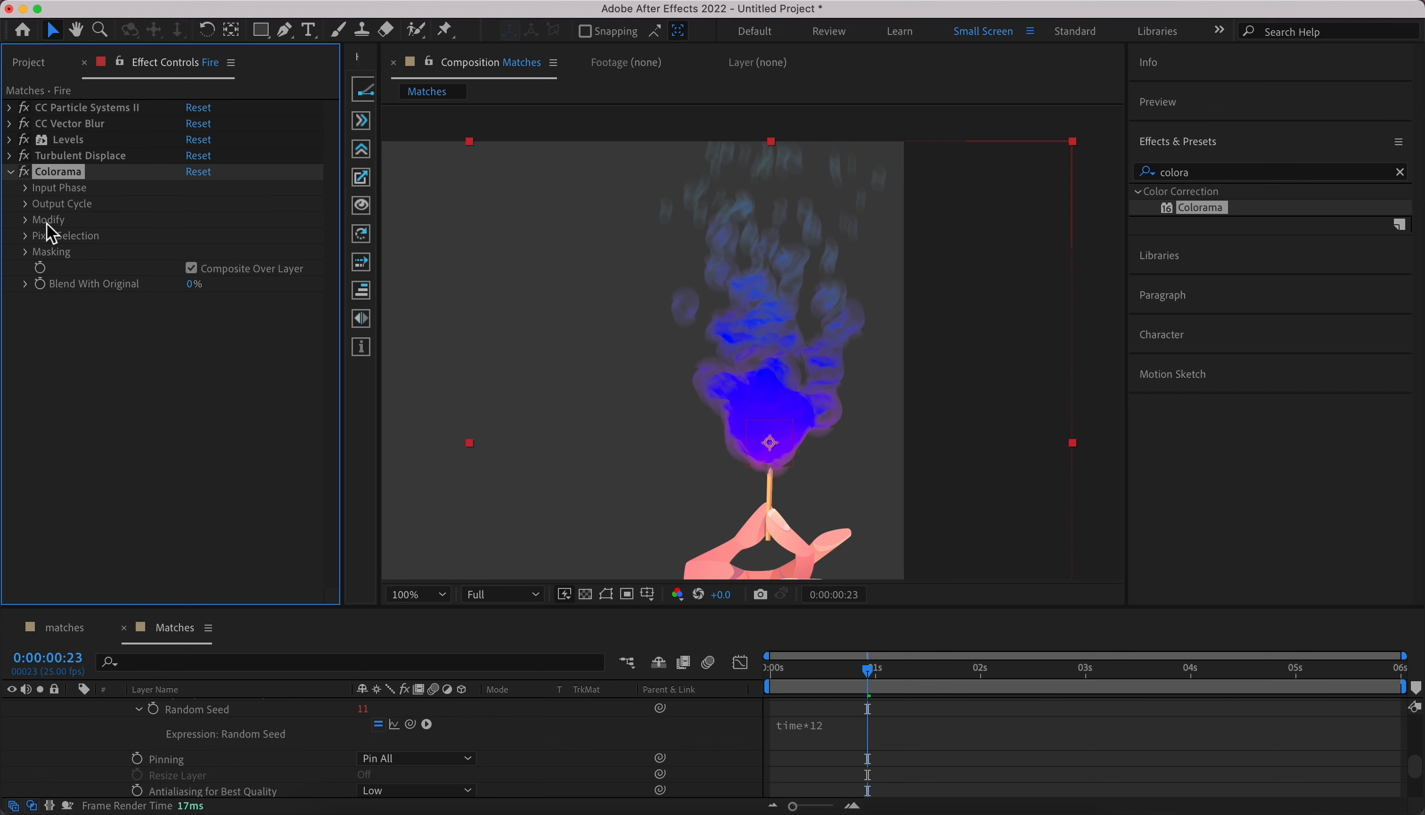
{"action": "left_click", "coordinate": [26, 221]}
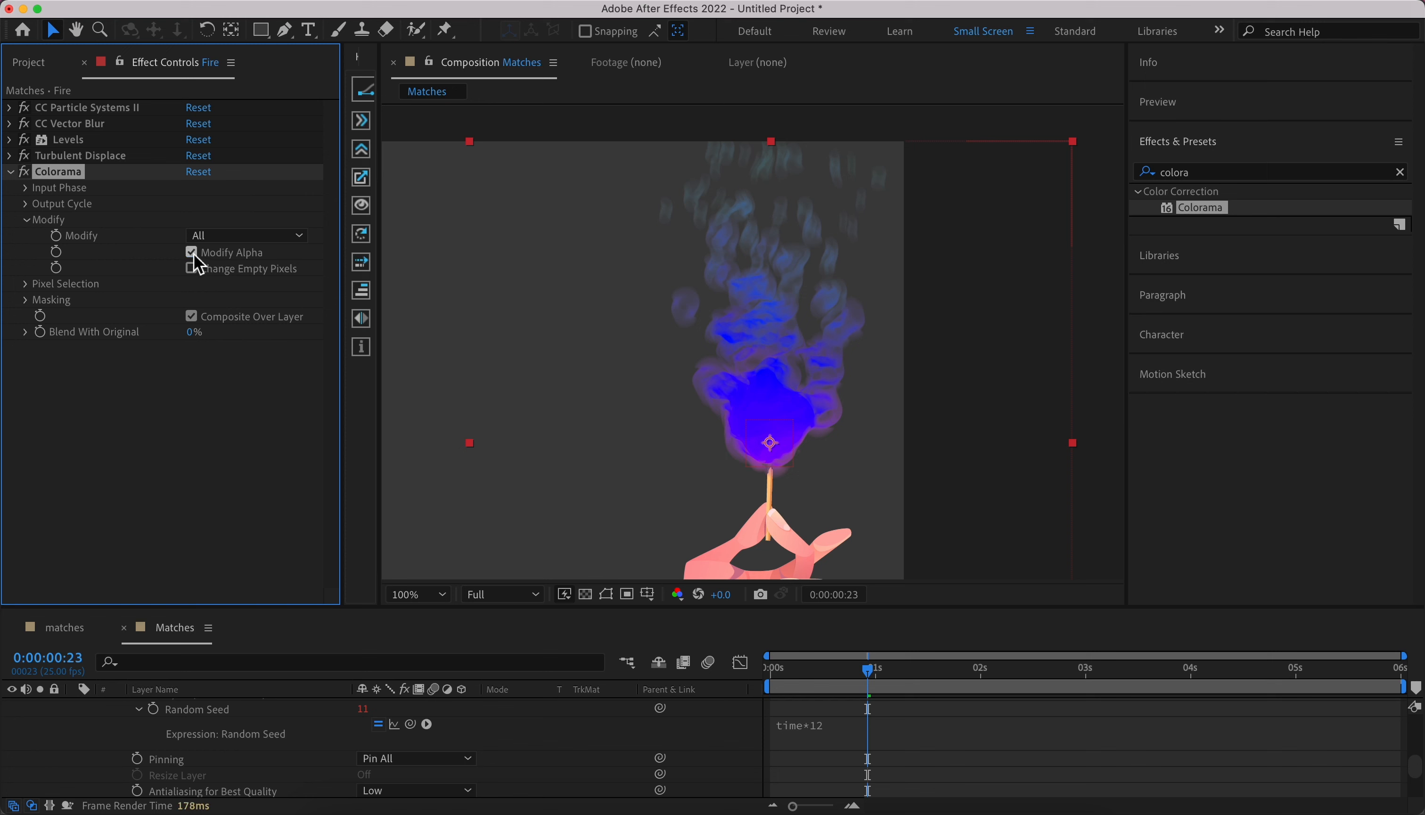
{"action": "left_click", "coordinate": [192, 253]}
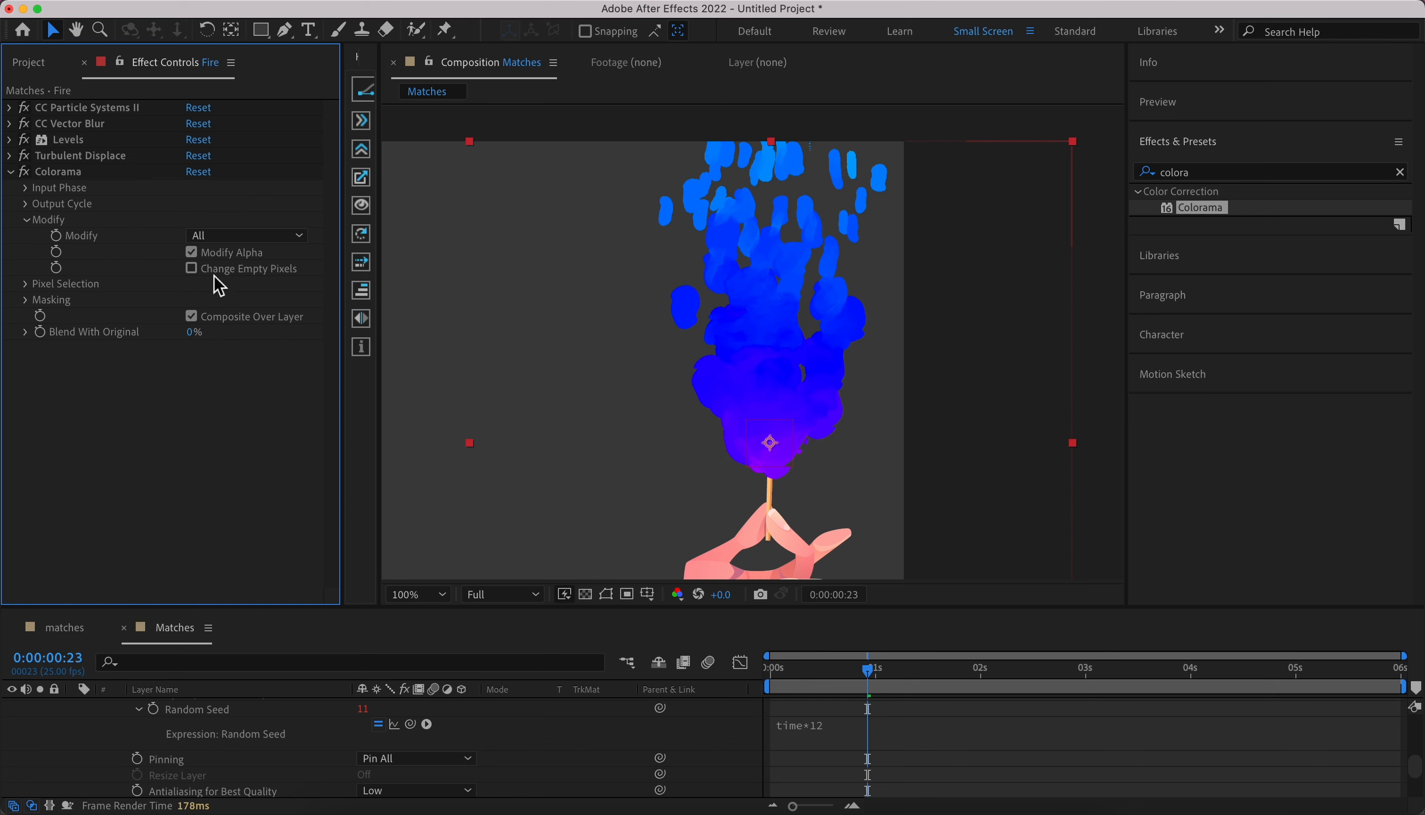
{"action": "left_click", "coordinate": [196, 252]}
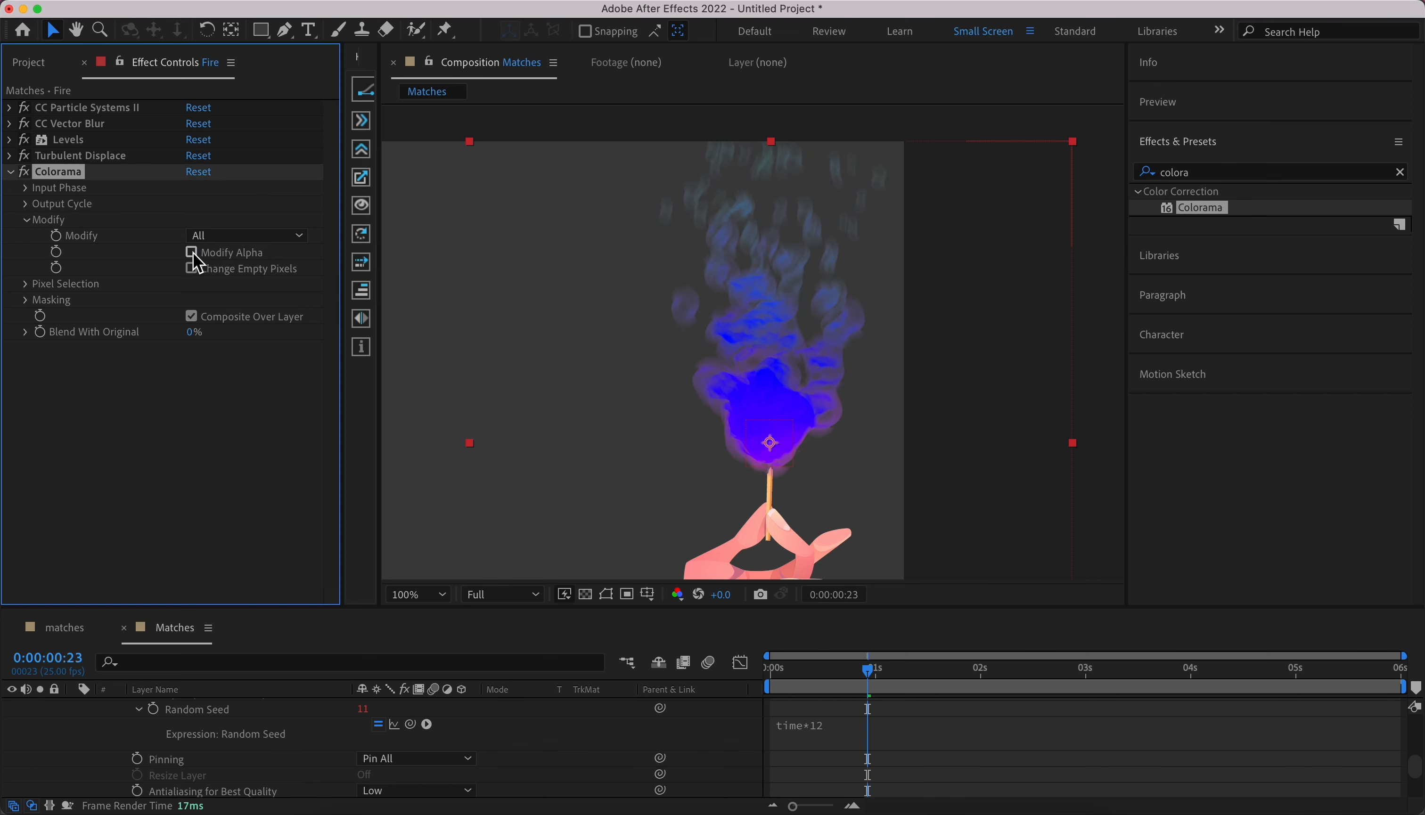
- Set Colorama's Output Cycle preset palette to Fire and scrub to about 0:00:01:08 to check the colours
{"action": "left_click", "coordinate": [25, 204]}
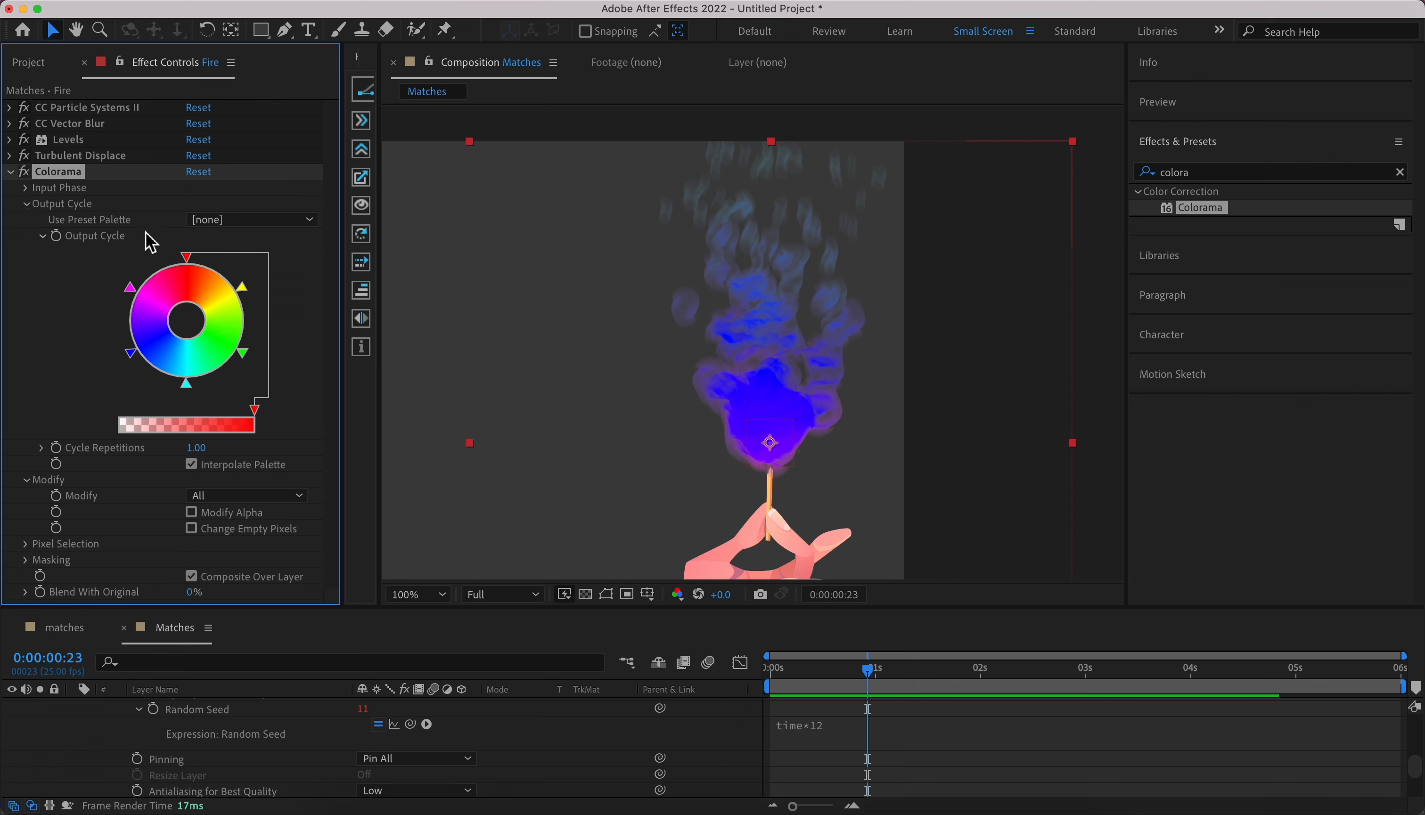
{"action": "left_click", "coordinate": [237, 222]}
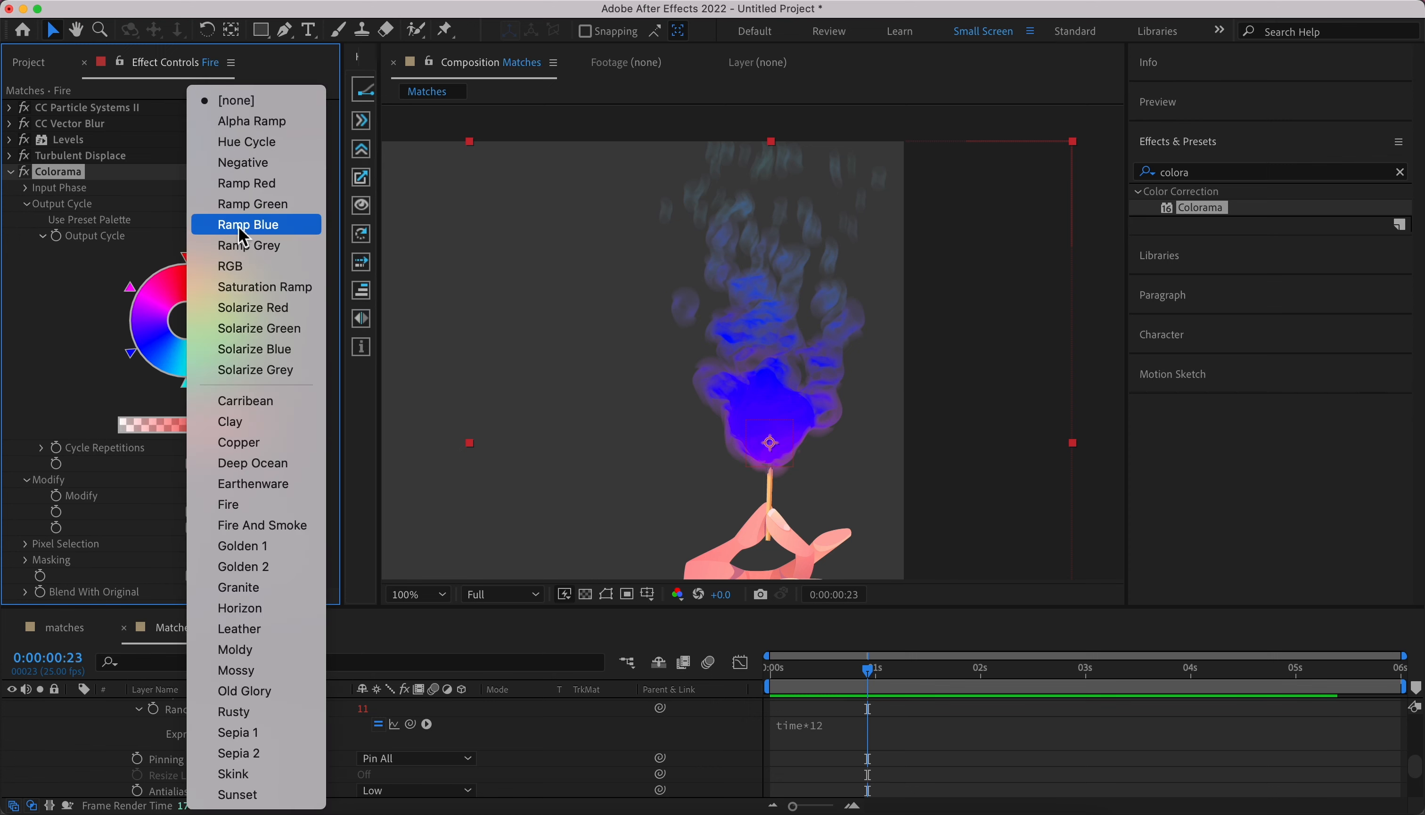
{"action": "left_click", "coordinate": [263, 504]}
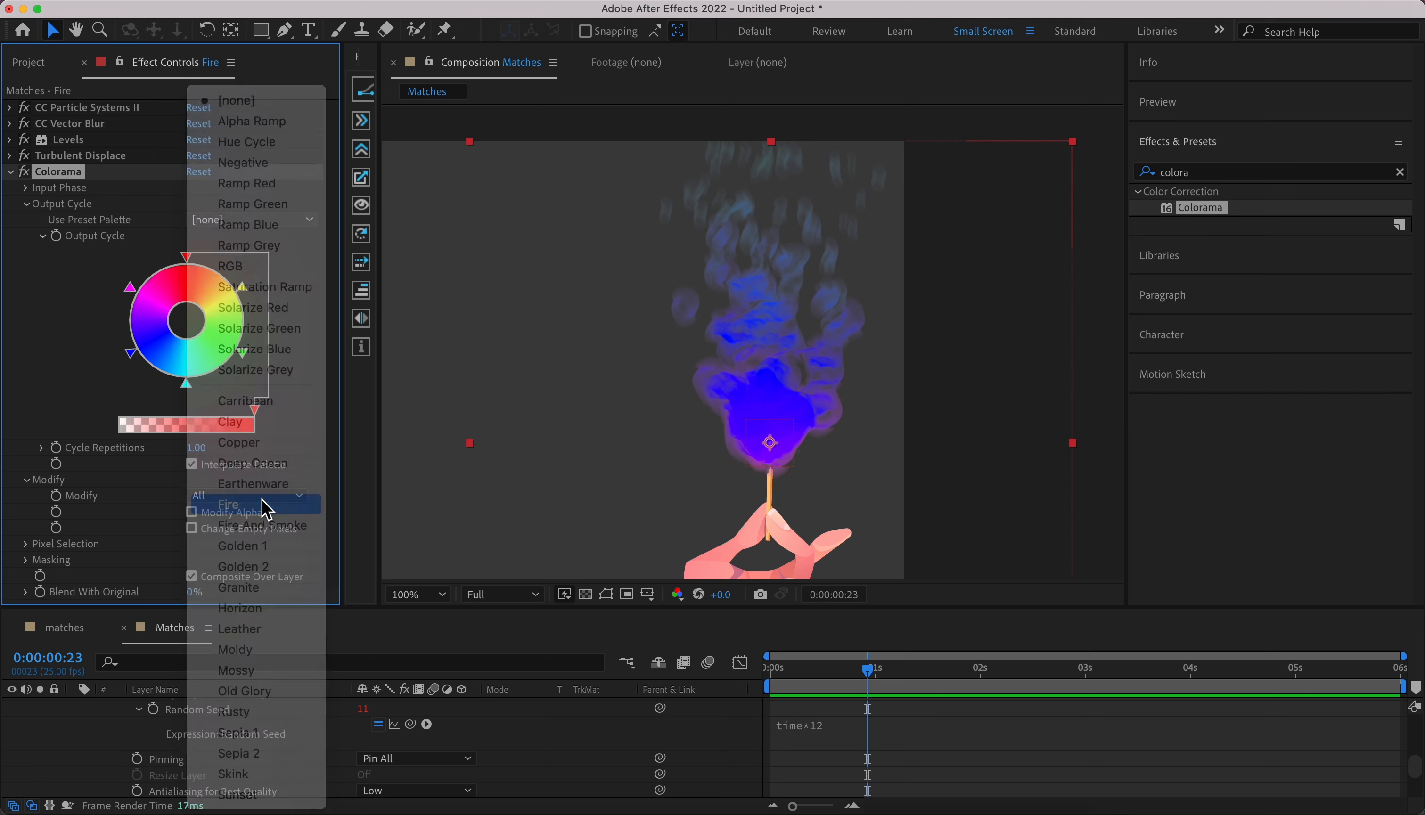
{"action": "left_click_drag", "start_coordinate": [805, 685], "coordinate": [912, 681]}
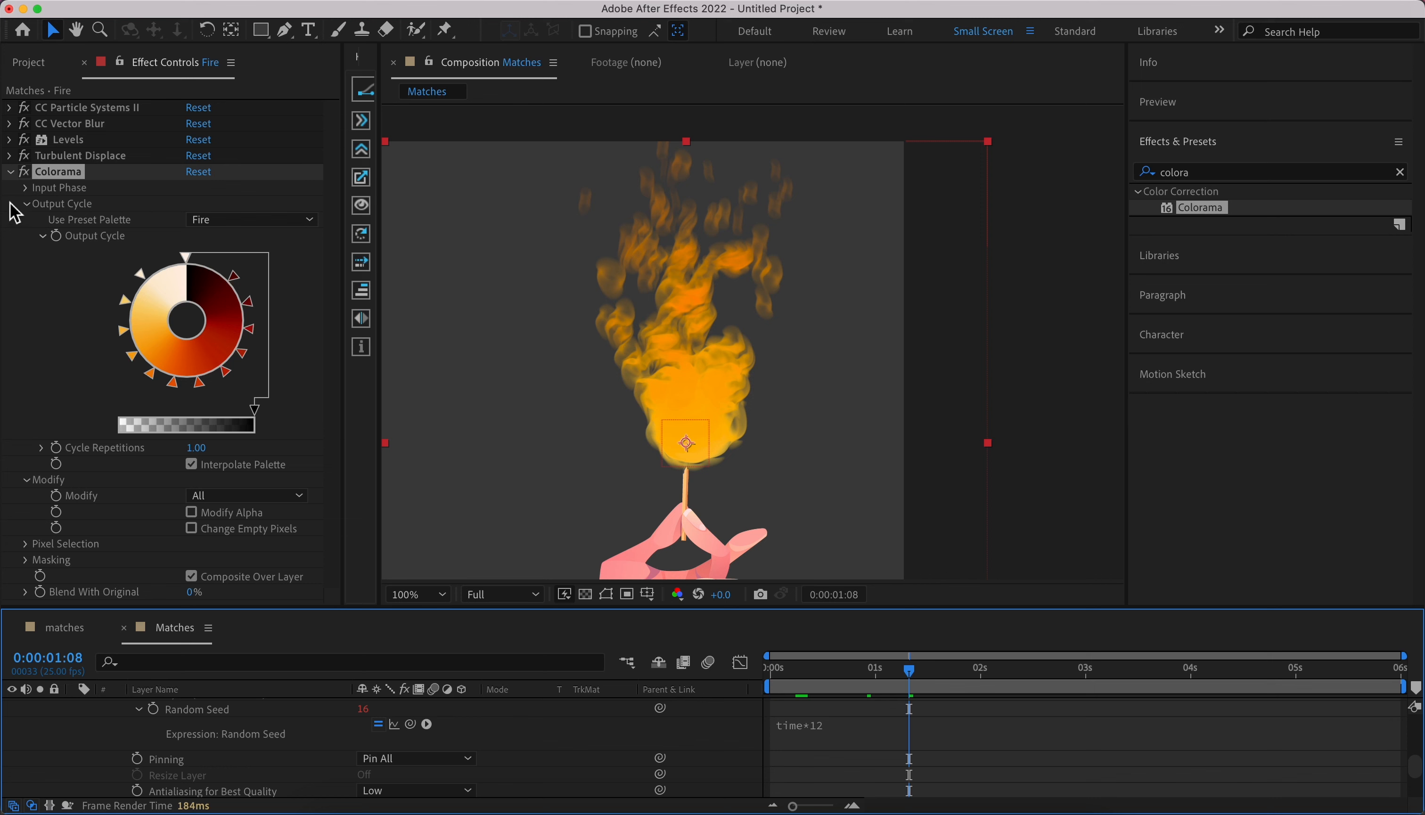
- Find the Echo effect and apply it to the Fire layer below Colorama
{"action": "left_click", "coordinate": [11, 175]}
{"action": "left_click", "coordinate": [1190, 175]}
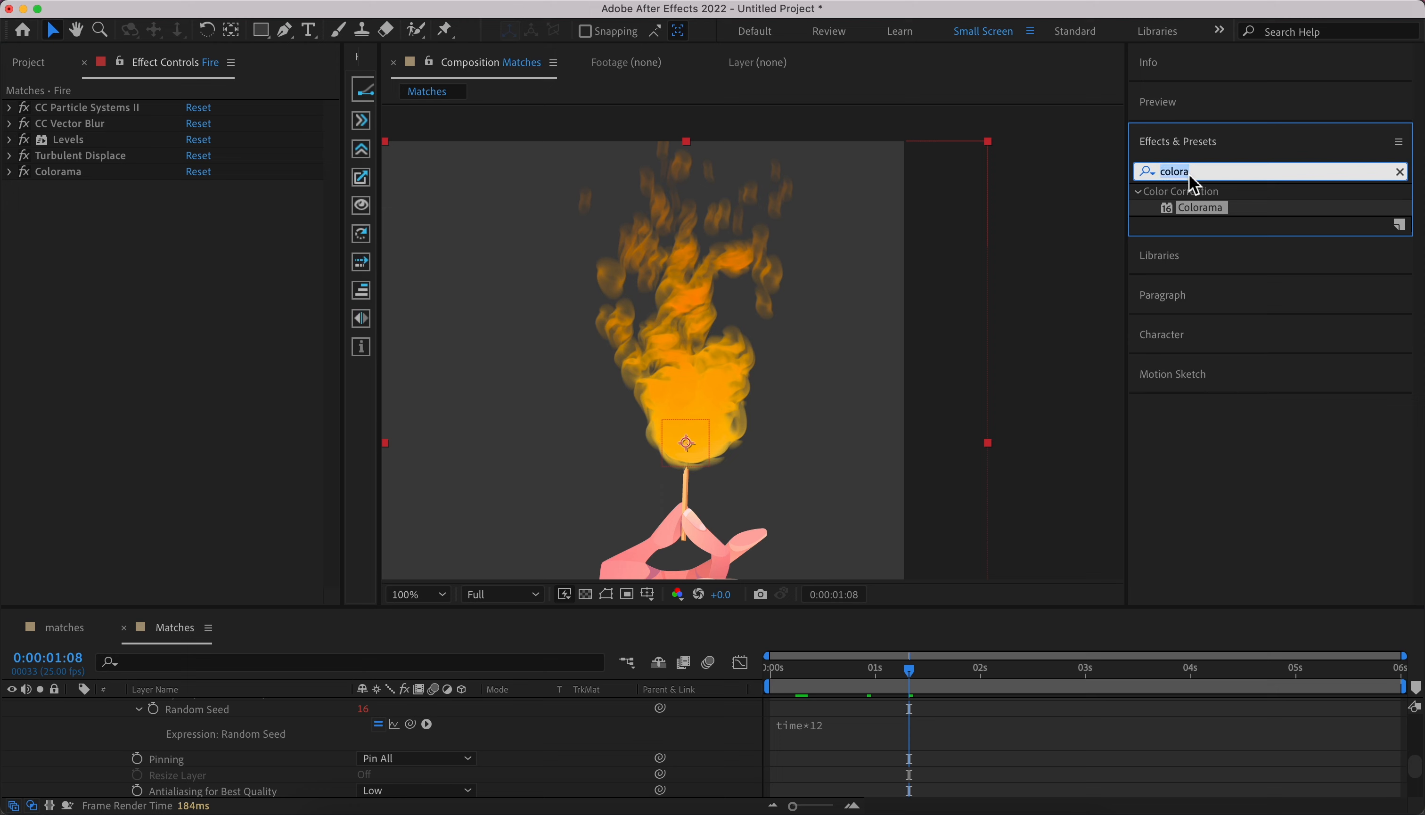
{"action": "type", "text": "echo"}
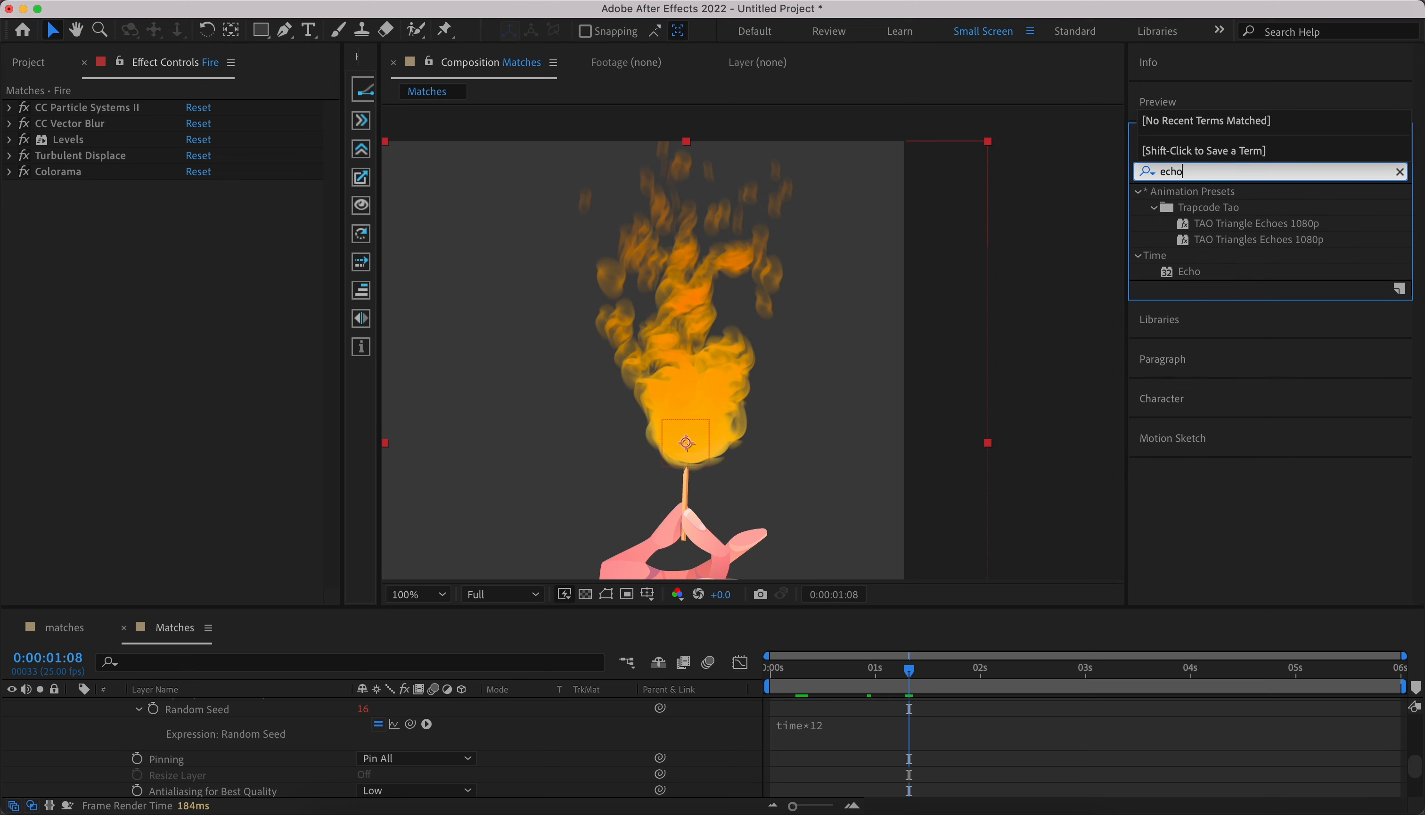
{"action": "left_click_drag", "start_coordinate": [1190, 276], "coordinate": [184, 369]}
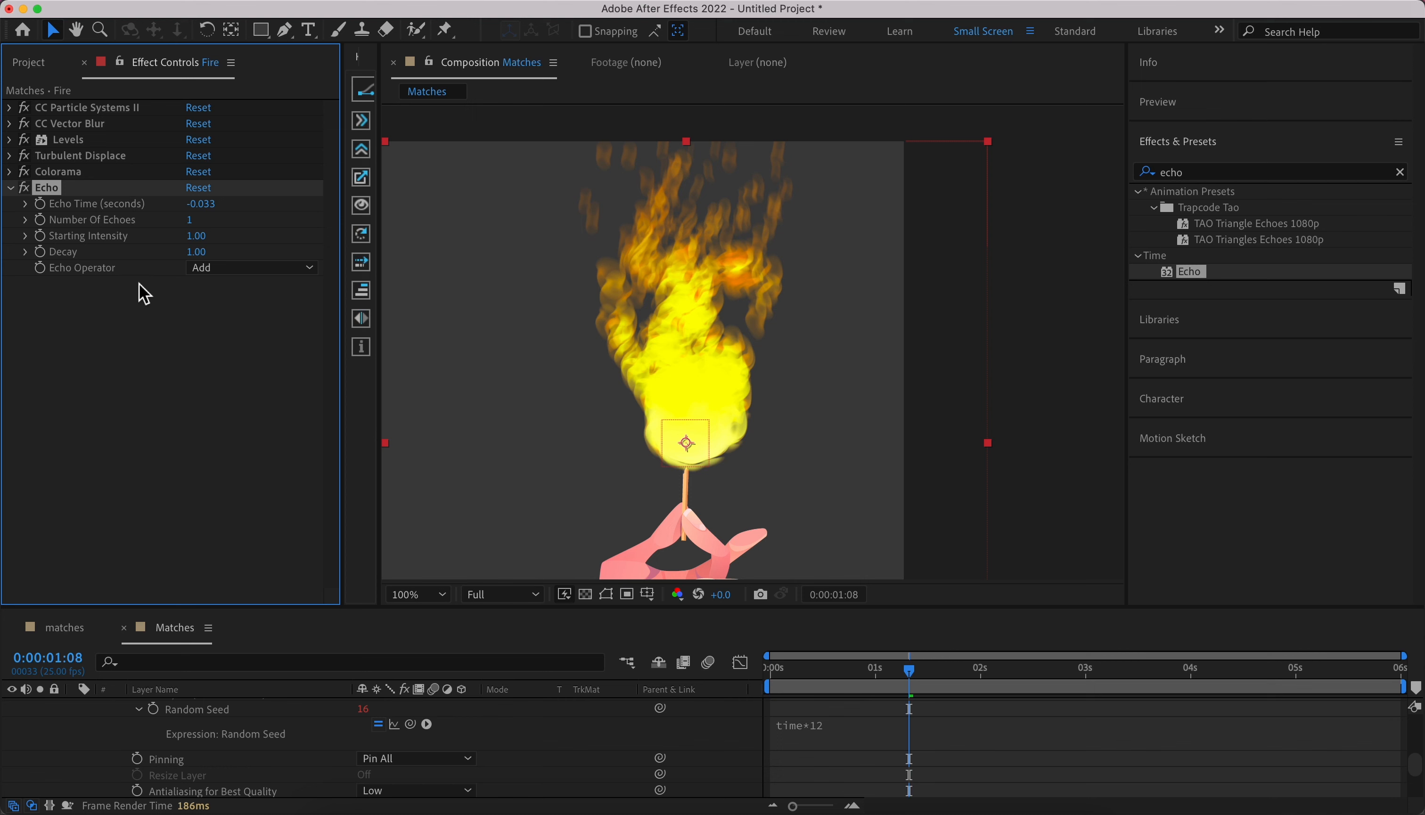
- Set Echo's Number Of Echoes to 2 and its Echo Time to -0.013 seconds
{"action": "left_click", "coordinate": [189, 221]}
{"action": "left_click", "coordinate": [186, 370]}
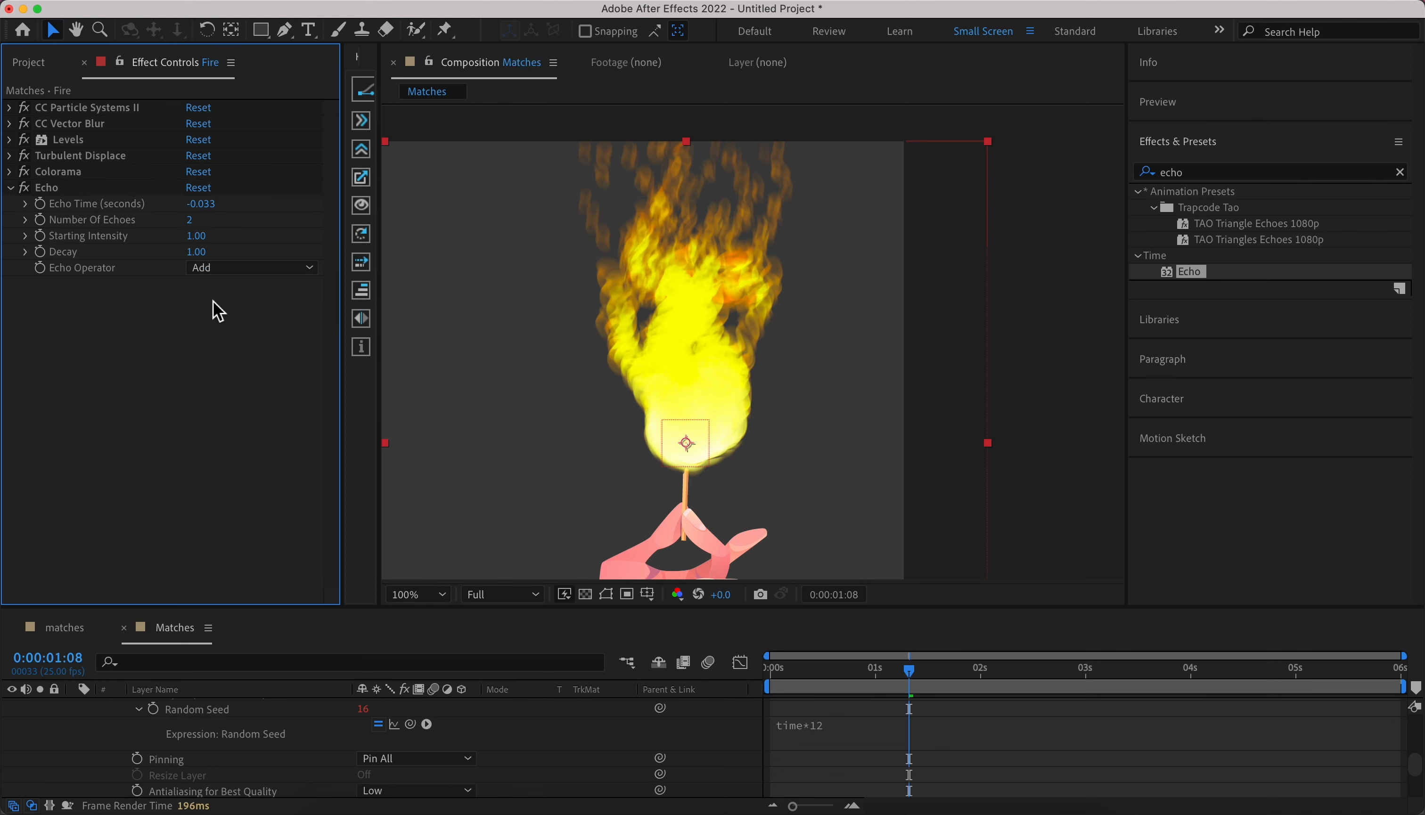
{"action": "left_click", "coordinate": [204, 204]}
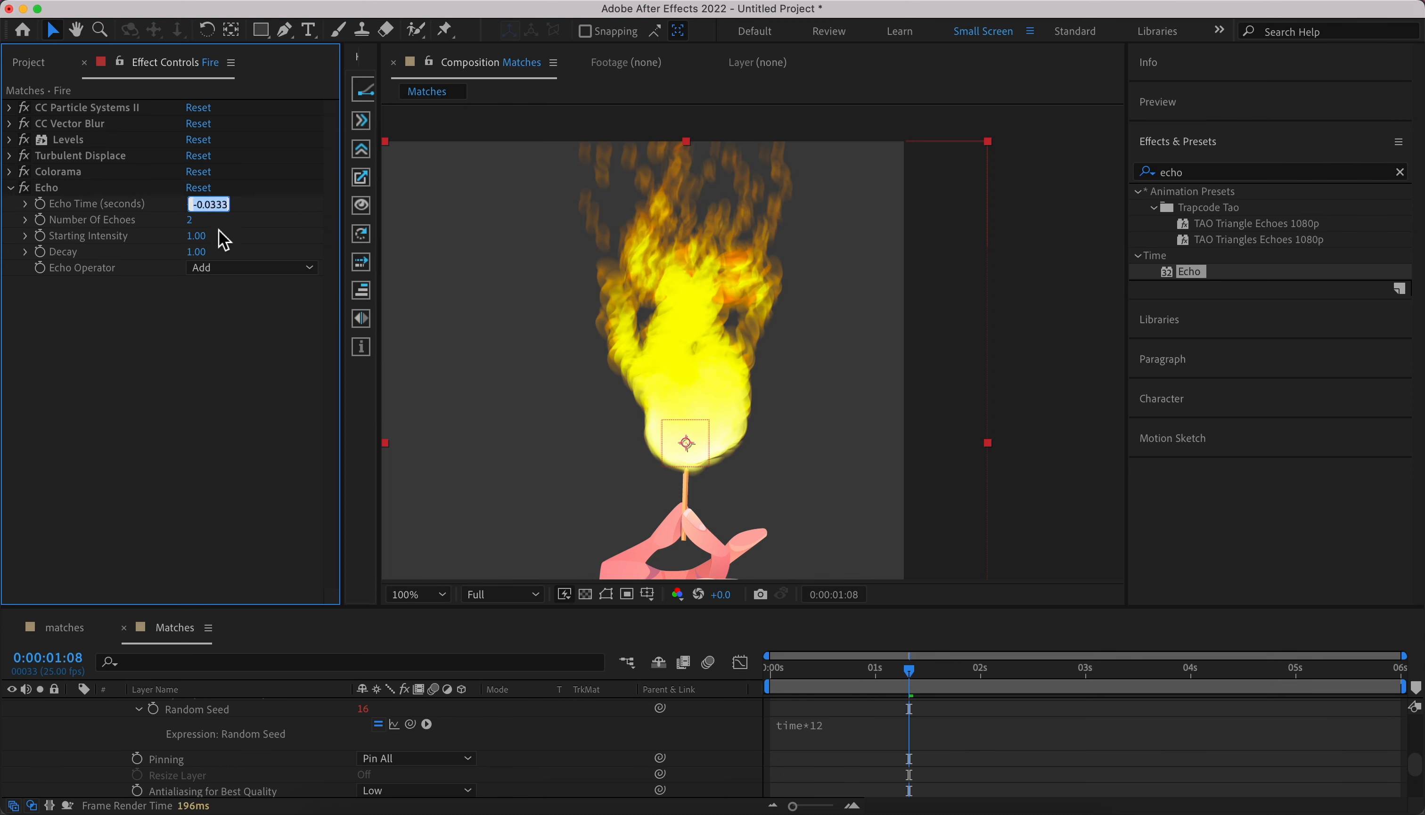
{"action": "left_click", "coordinate": [213, 204]}
{"action": "left_click", "coordinate": [135, 366]}
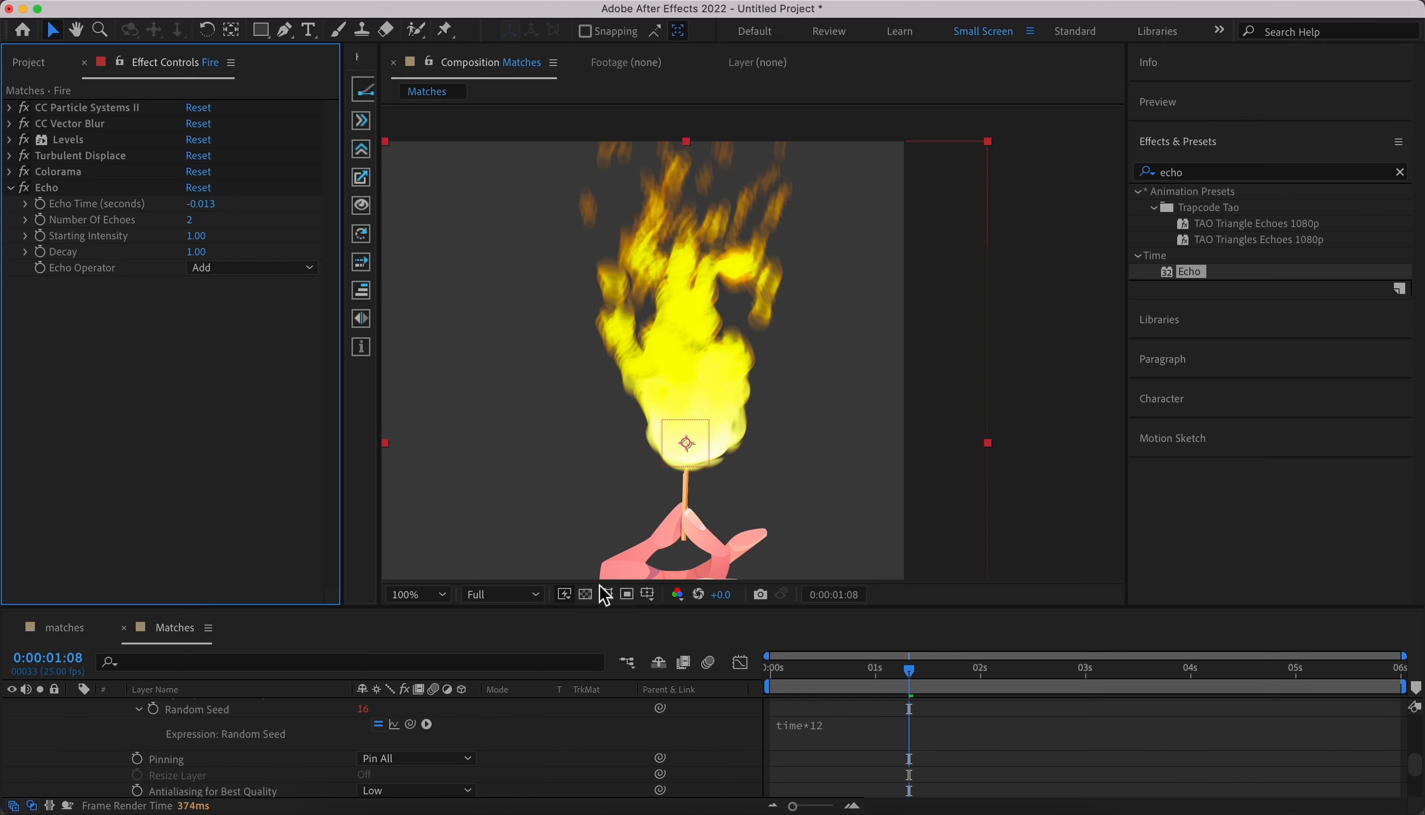
- Fit the composition in the viewer and play the animation from the start several times to check the echoed flame
{"action": "left_click", "coordinate": [779, 673]}
{"action": "scroll", "coordinate": [730, 481], "scroll_direction": "down", "scroll_amount": 1}
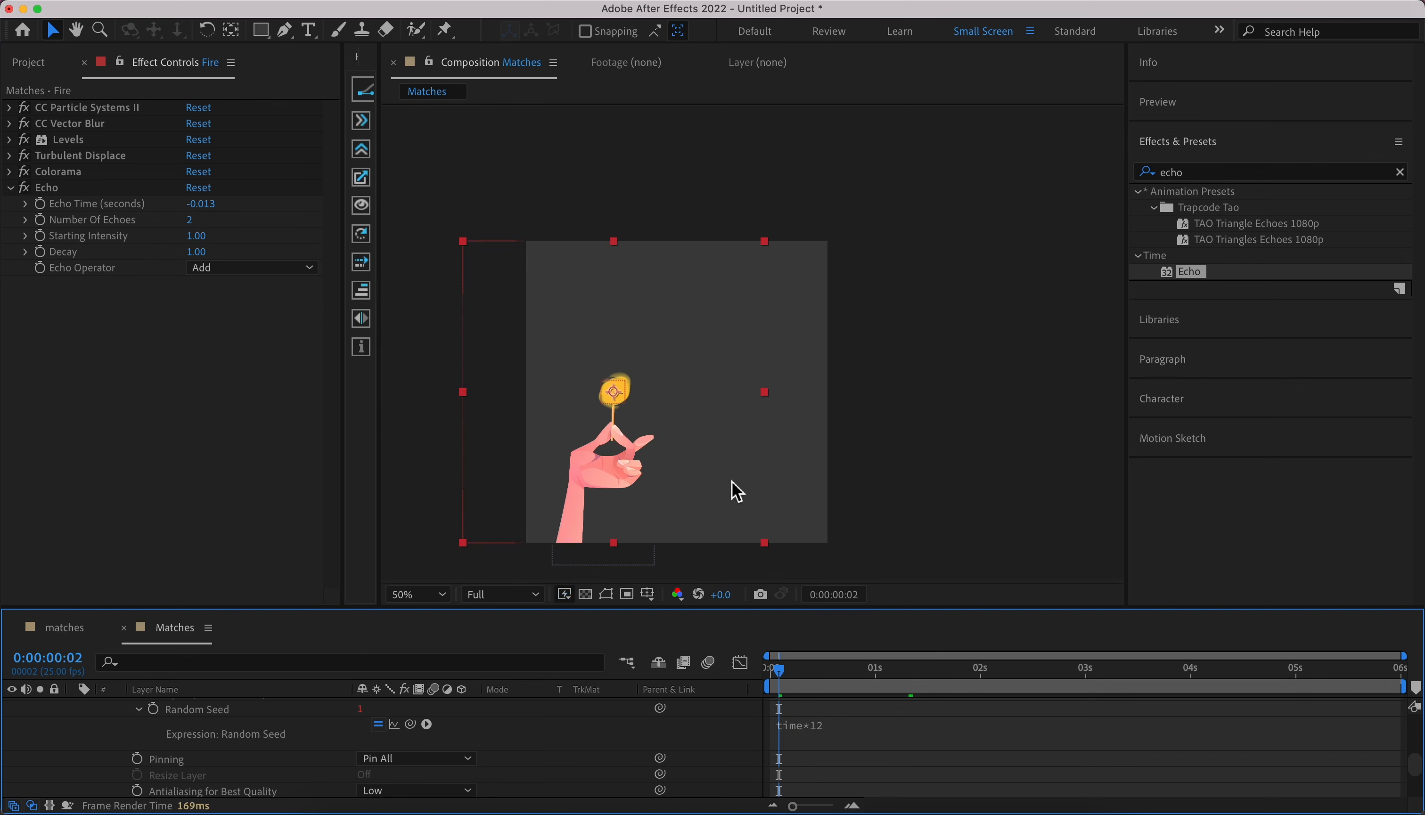
{"action": "left_click", "coordinate": [417, 594]}
{"action": "left_click", "coordinate": [437, 280]}
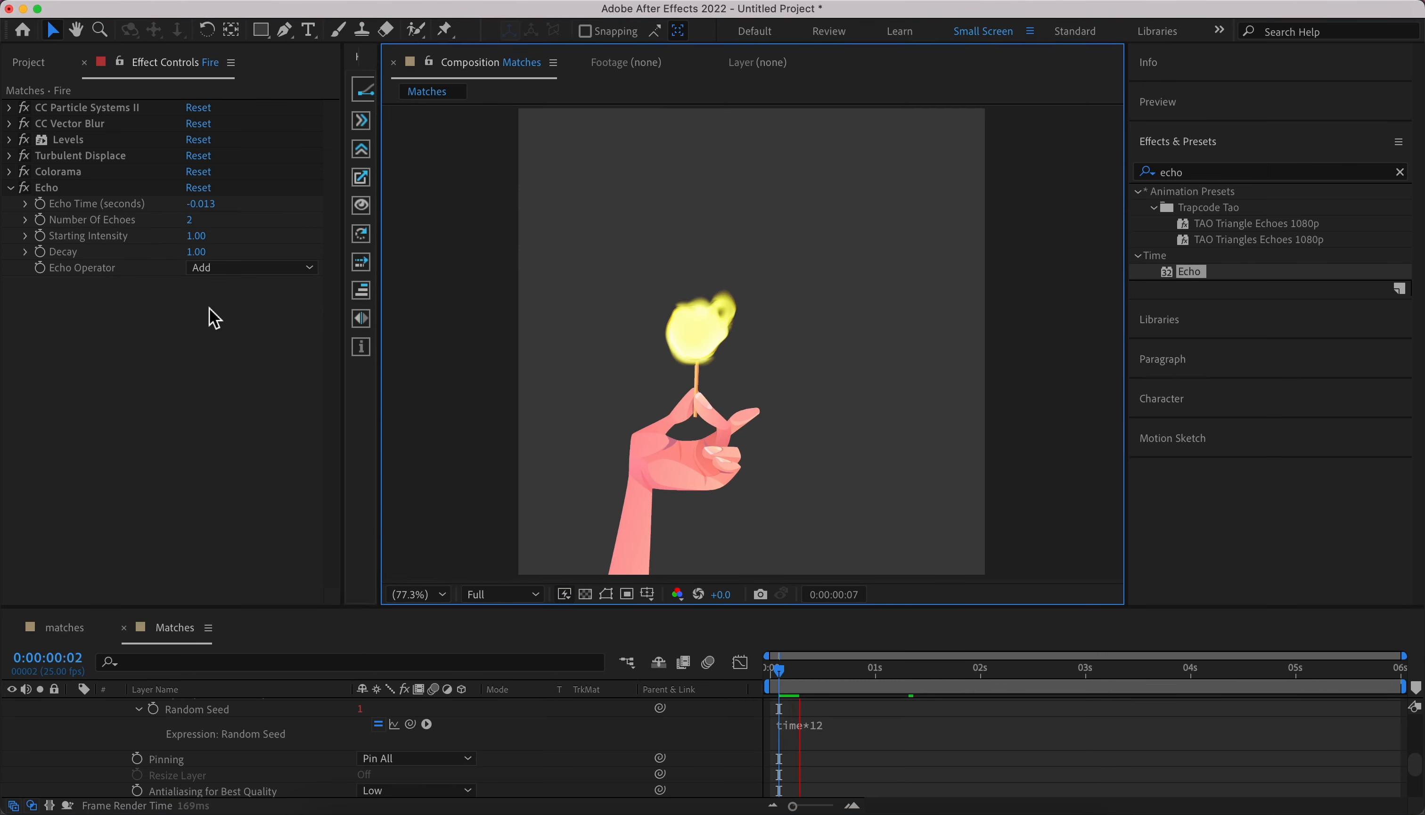
{"action": "key", "text": "space"}
{"action": "key", "text": "space"}
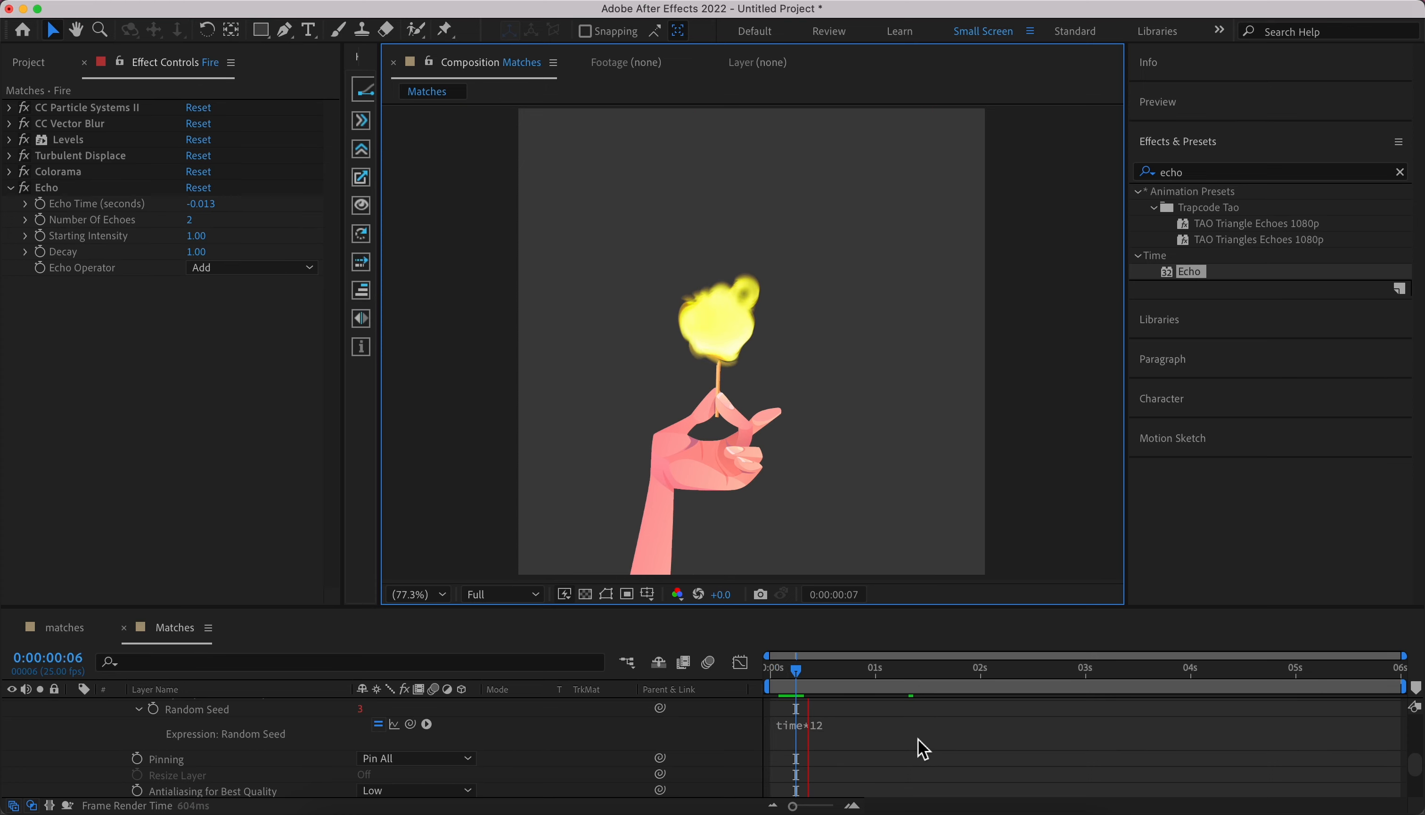
{"action": "left_click_drag", "start_coordinate": [798, 671], "coordinate": [740, 672]}
{"action": "key", "text": "space"}
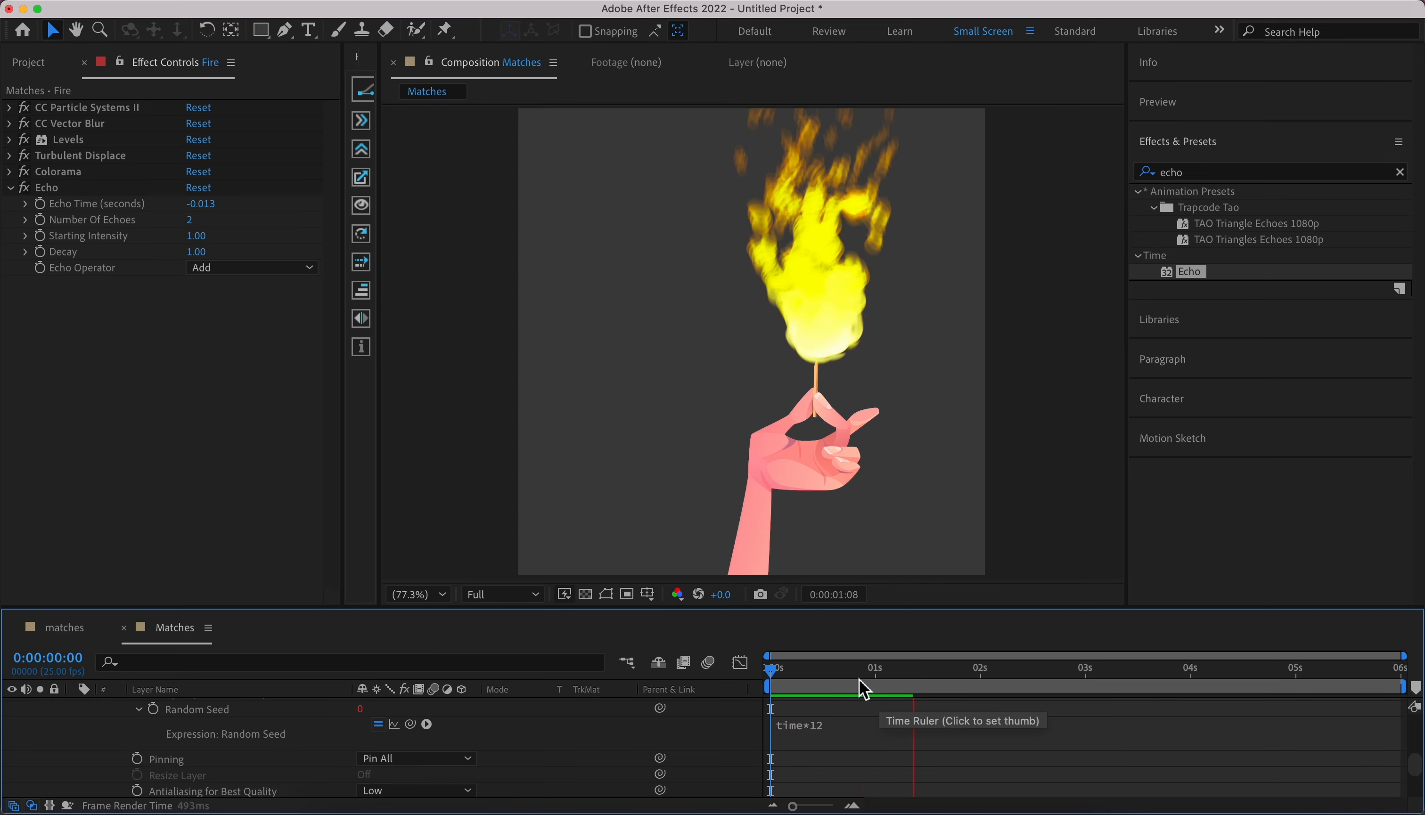
{"action": "key", "text": "space"}
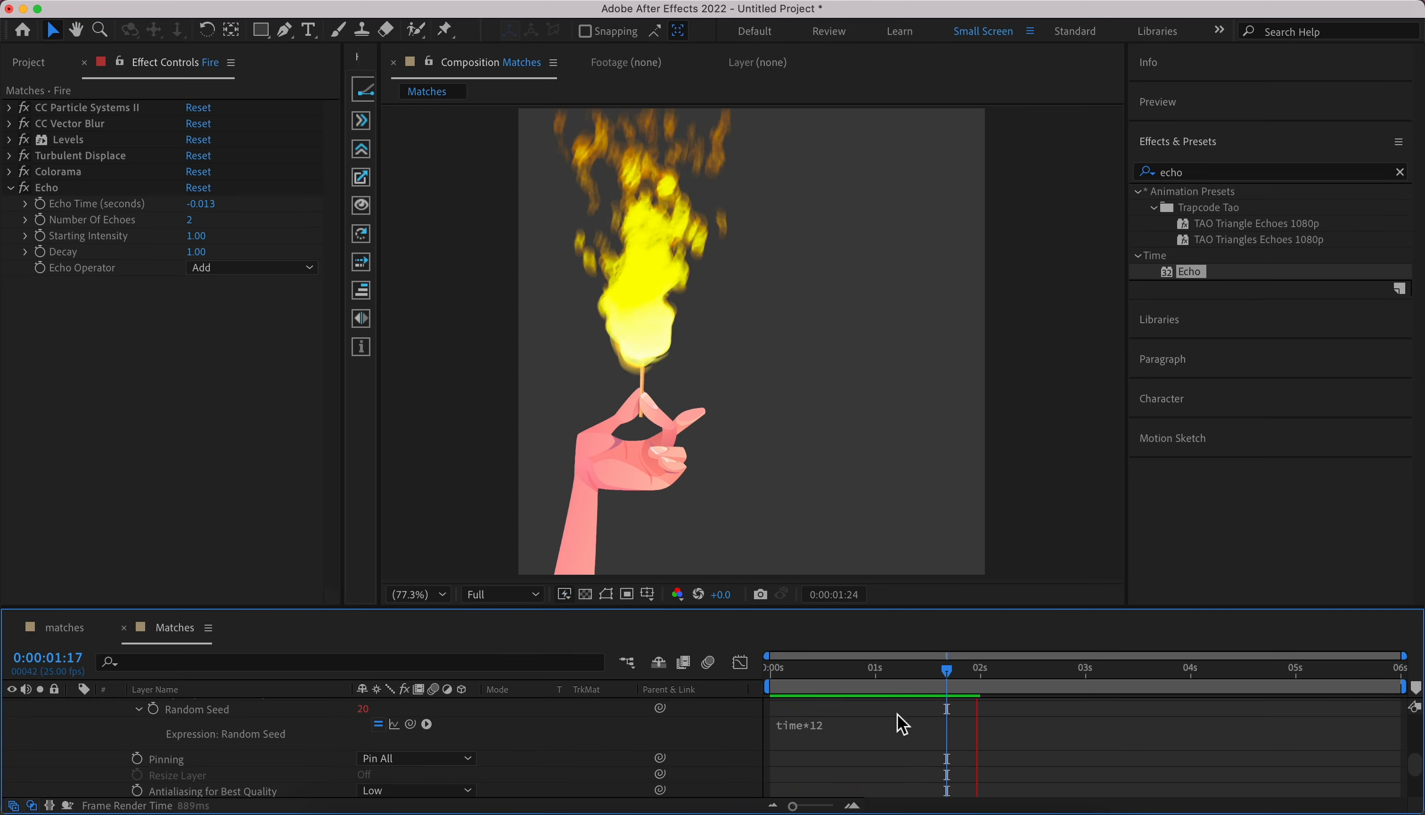
{"action": "left_click_drag", "start_coordinate": [837, 673], "coordinate": [756, 699]}
{"action": "key", "text": "space"}
{"action": "key", "text": "space"}
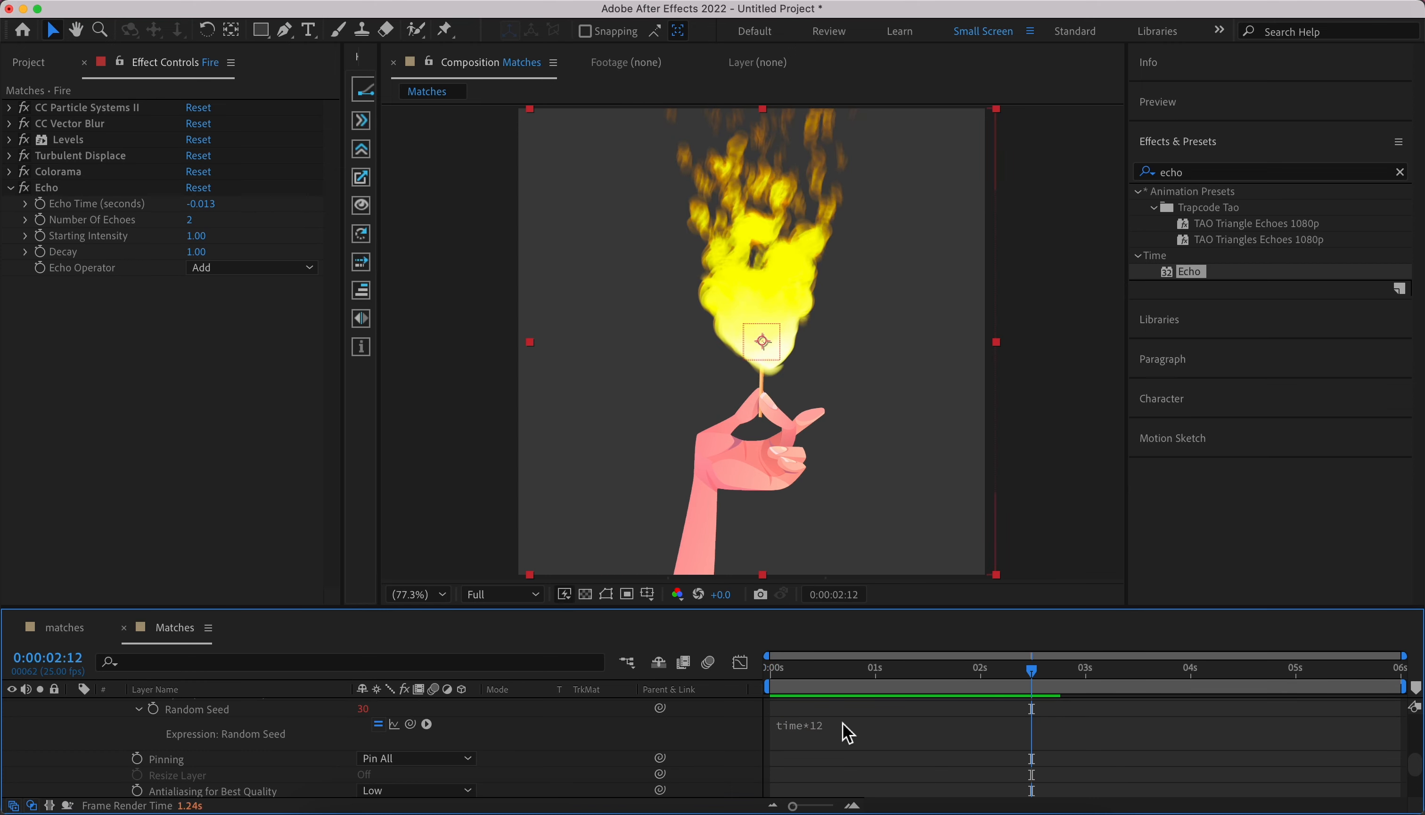
{"action": "left_click", "coordinate": [862, 671]}
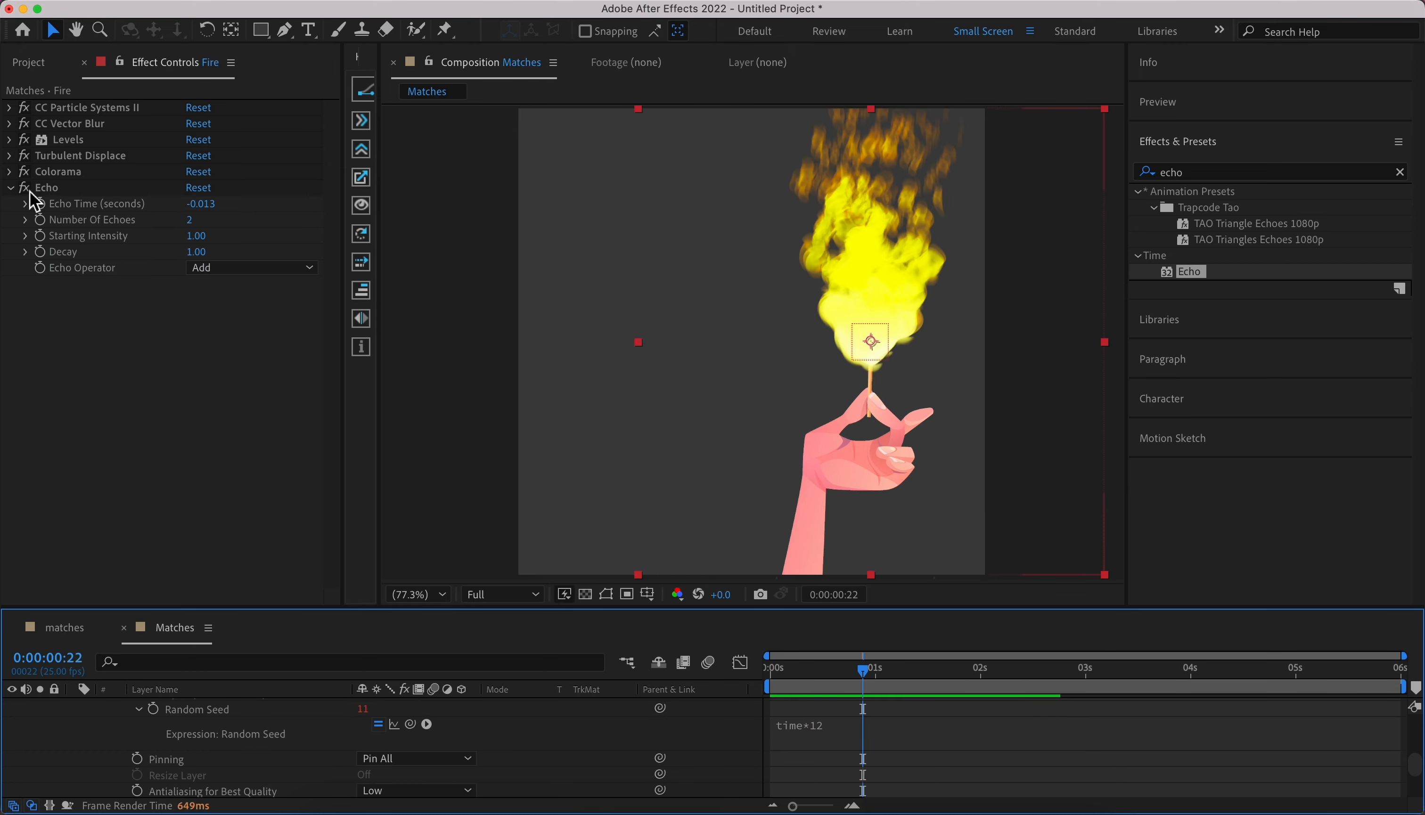
- Disable the Echo effect on the Fire layer and play the animation from the first frame
{"action": "left_click", "coordinate": [10, 189]}
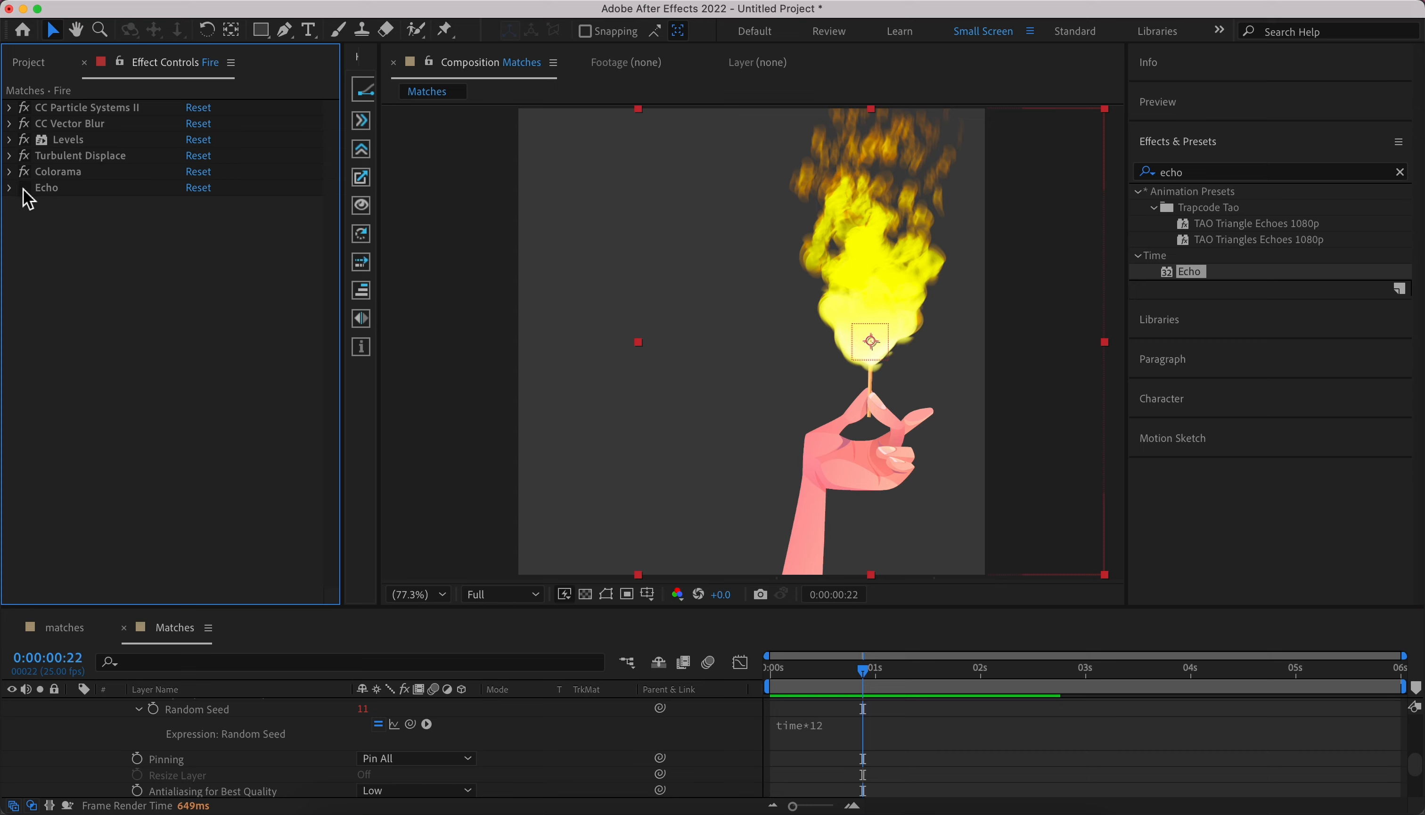
{"action": "left_click", "coordinate": [24, 188]}
{"action": "key", "text": "Home"}
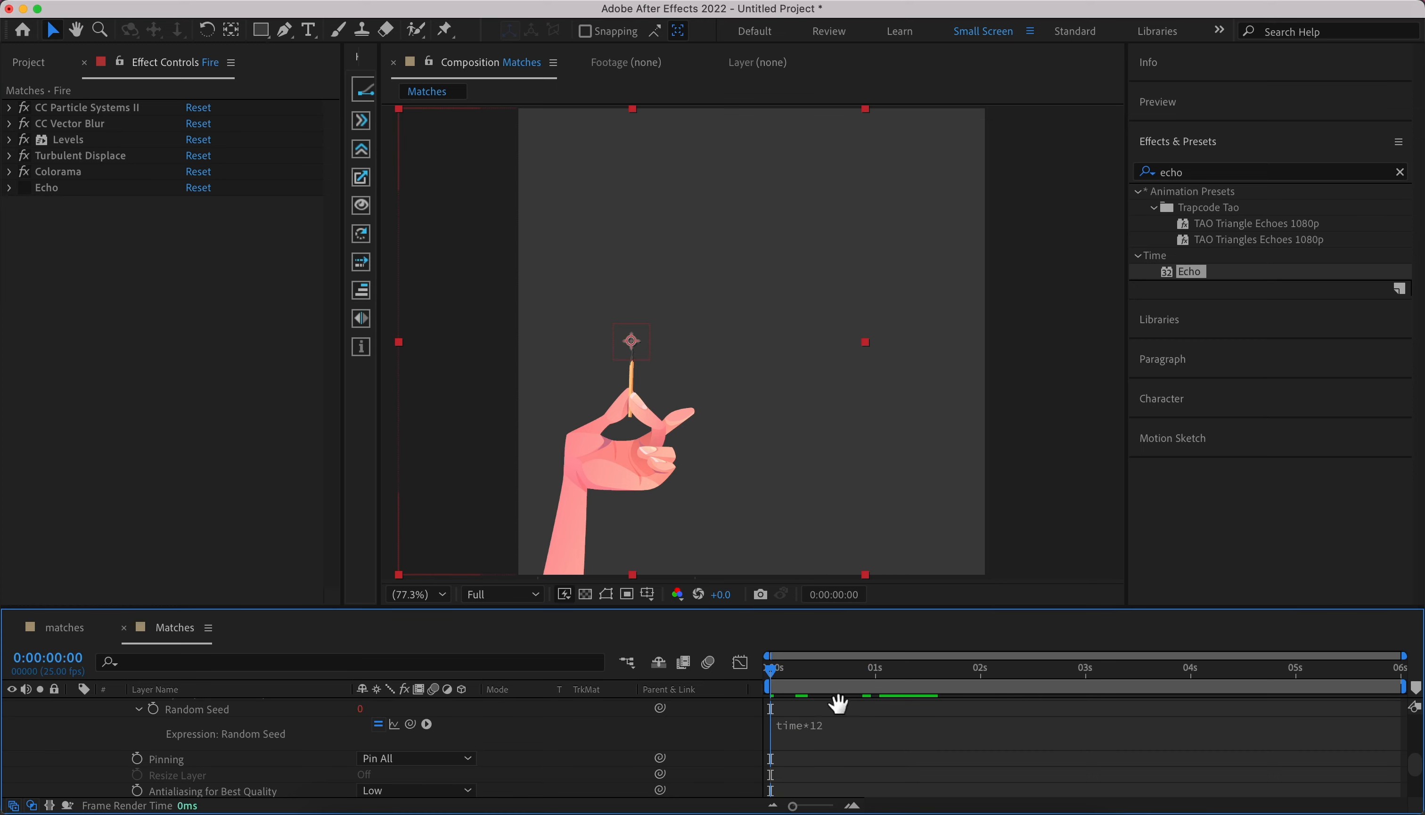
{"action": "key", "text": "space"}
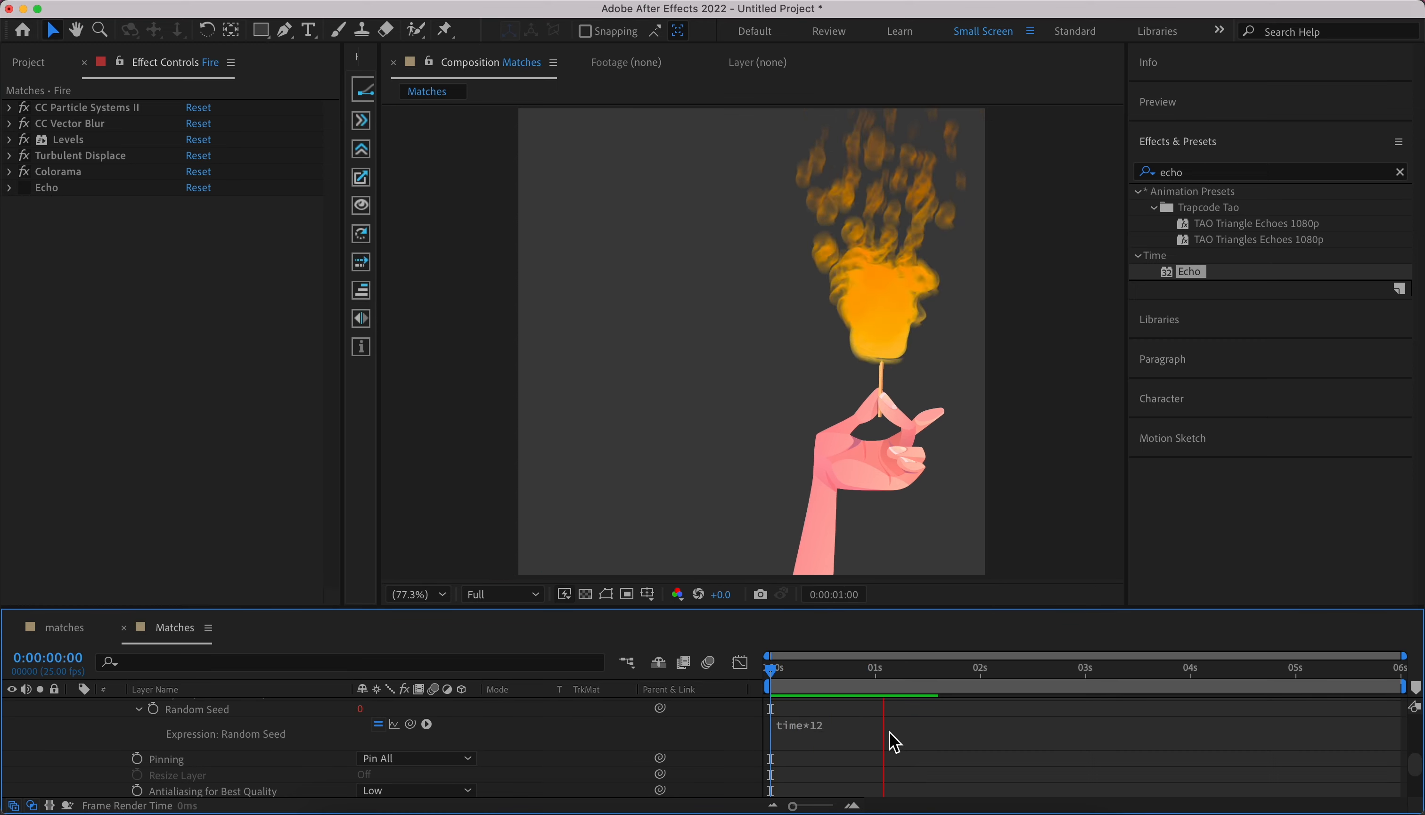
{"action": "key", "text": "space"}
- Find the Scatter effect and apply it to the Fire layer
{"action": "left_click", "coordinate": [1176, 171]}
{"action": "type", "text": "scat"}
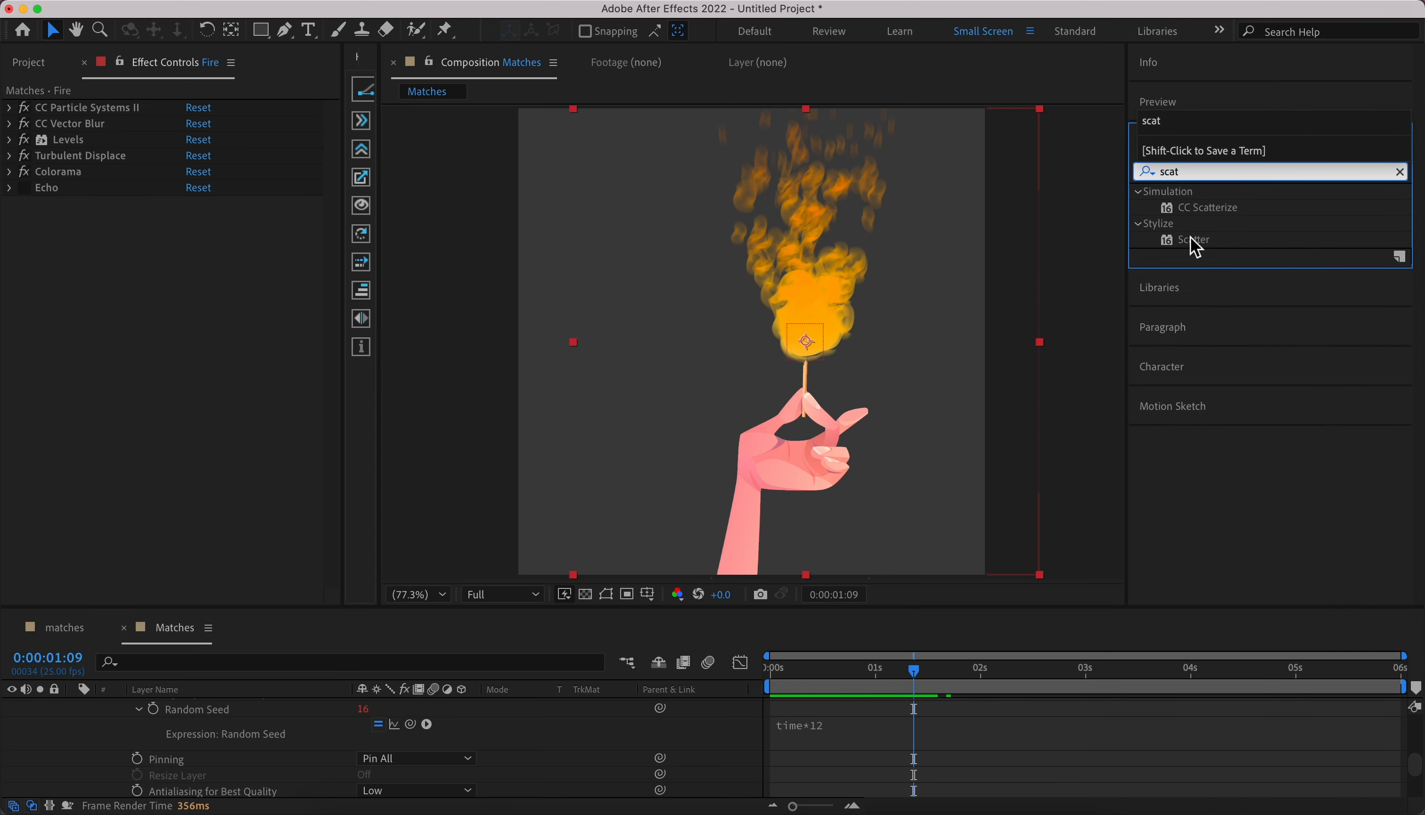
{"action": "left_click_drag", "start_coordinate": [1194, 244], "coordinate": [180, 357]}
- Set the Scatter Amount to 10, inspect the grainy flame edges up close and play the animation
{"action": "scroll", "coordinate": [777, 311], "scroll_direction": "up", "scroll_amount": 3}
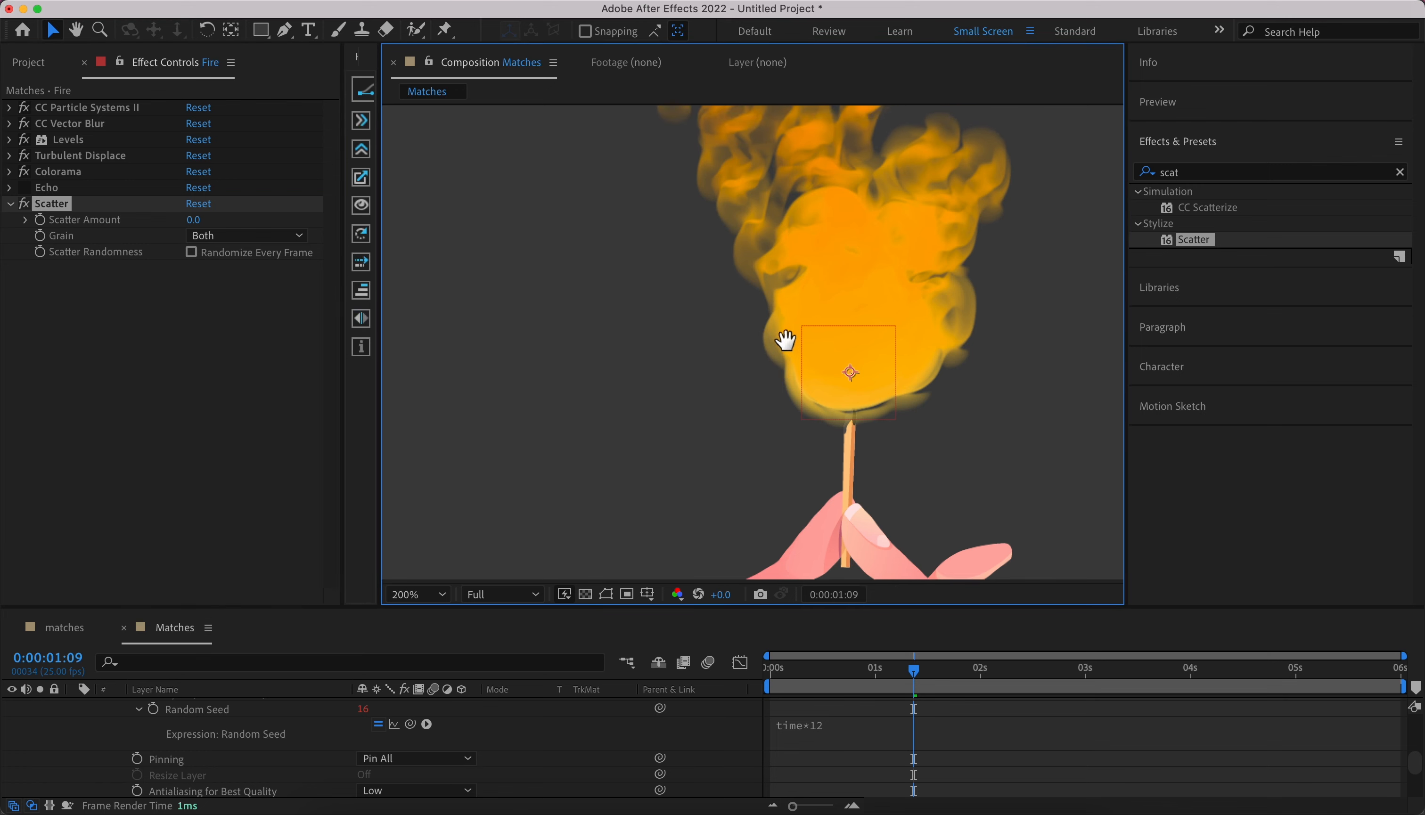
{"action": "left_click", "coordinate": [191, 220]}
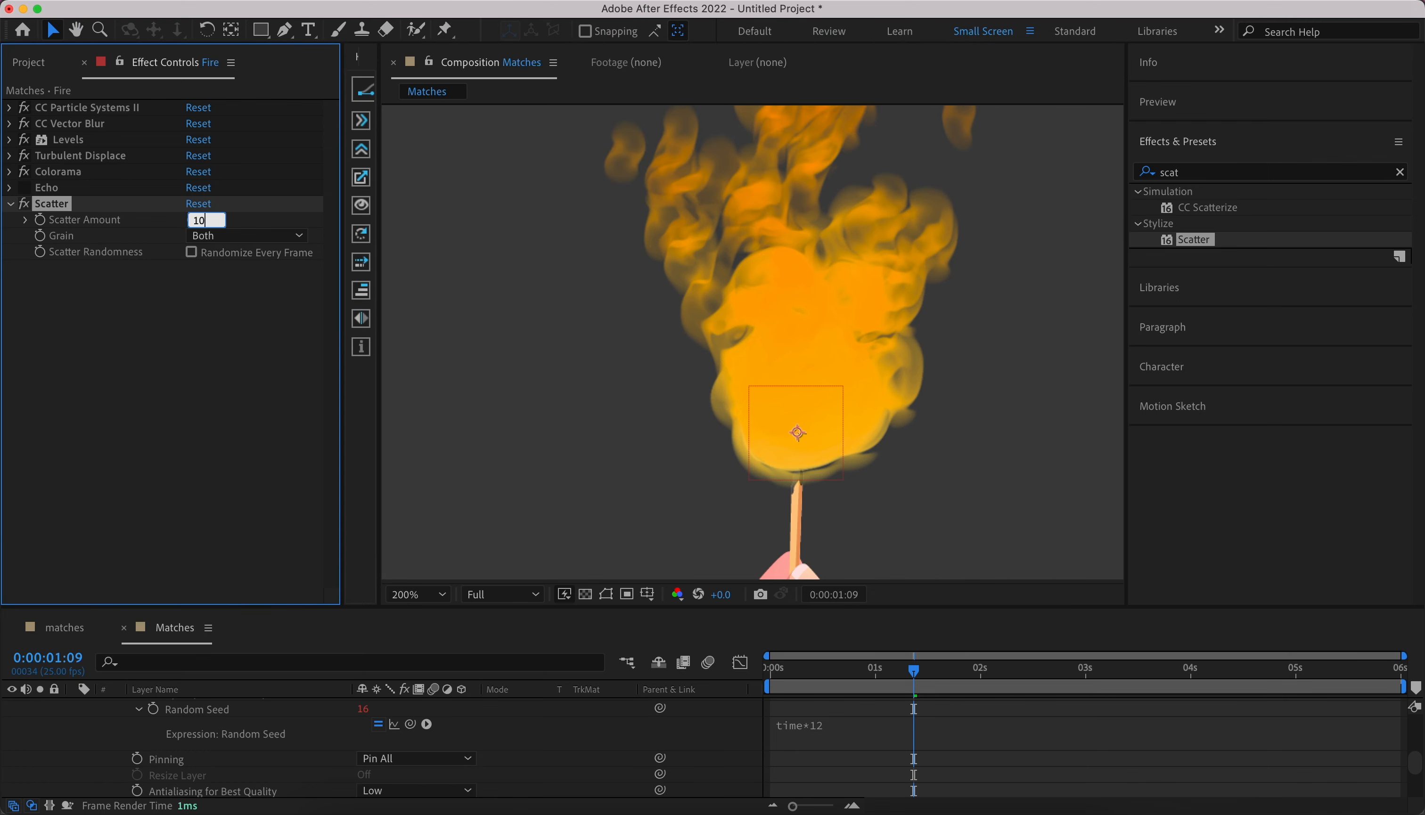
{"action": "key", "text": "Return"}
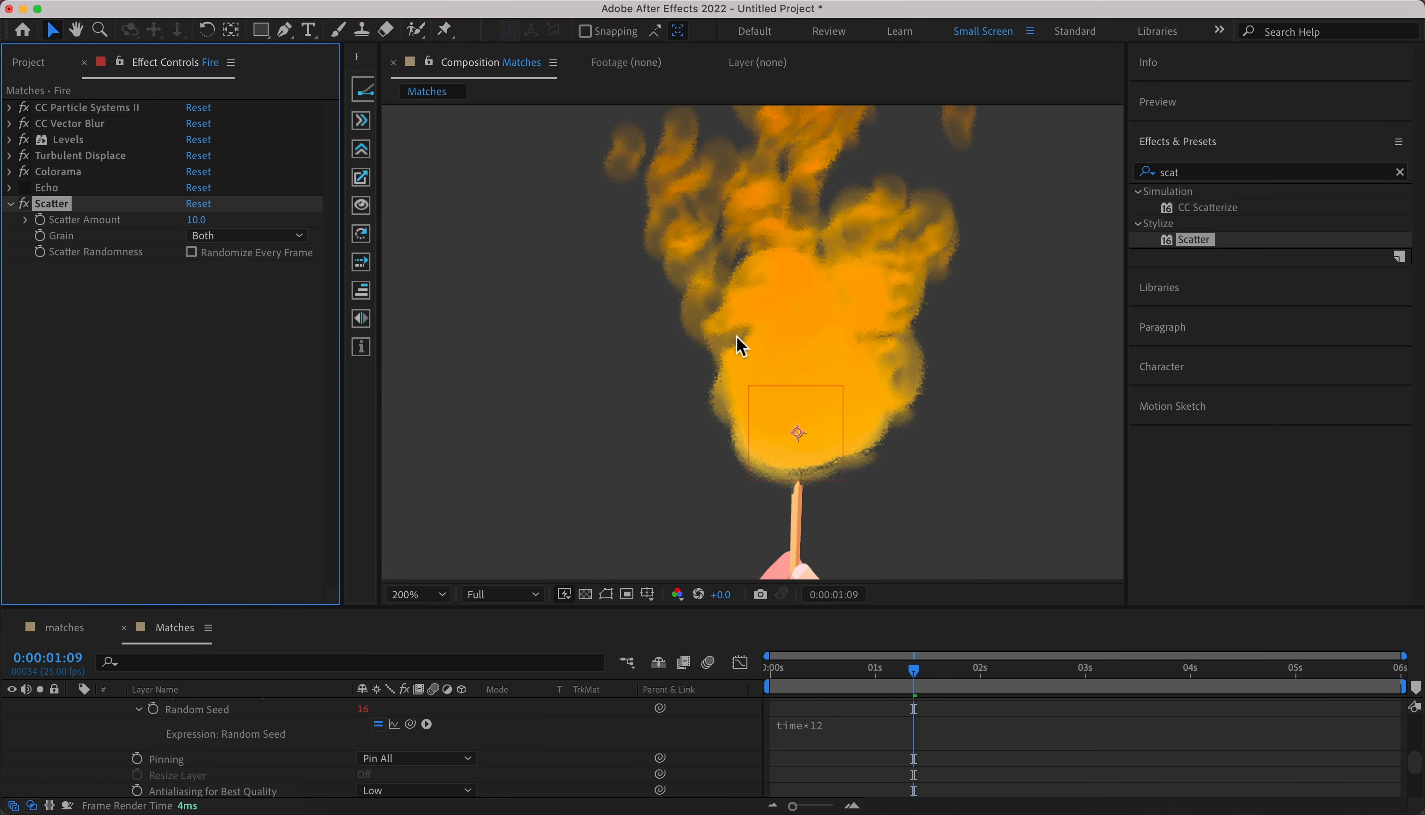
{"action": "scroll", "coordinate": [736, 336], "scroll_direction": "up", "scroll_amount": 3}
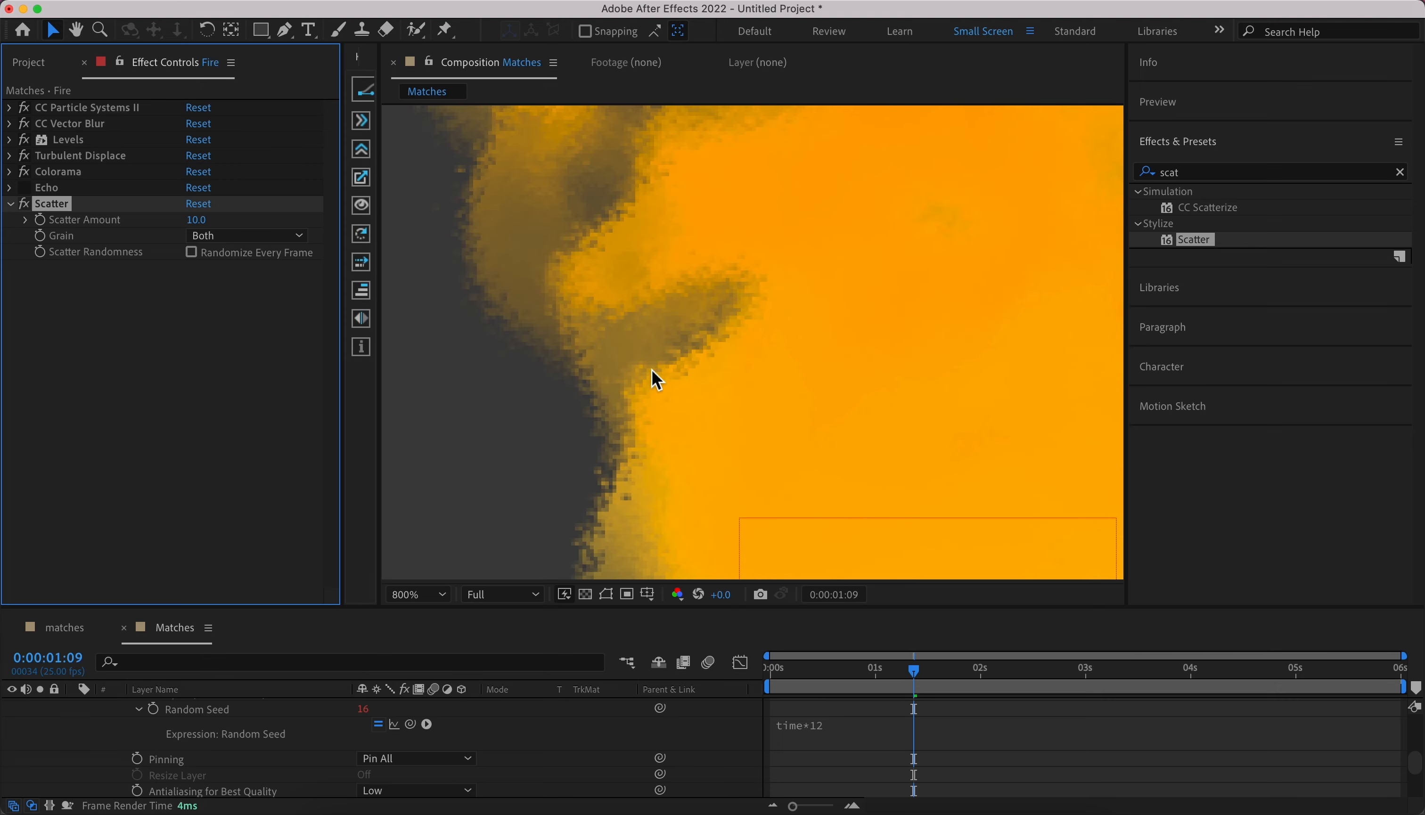
{"action": "scroll", "coordinate": [622, 317], "scroll_direction": "down", "scroll_amount": 4}
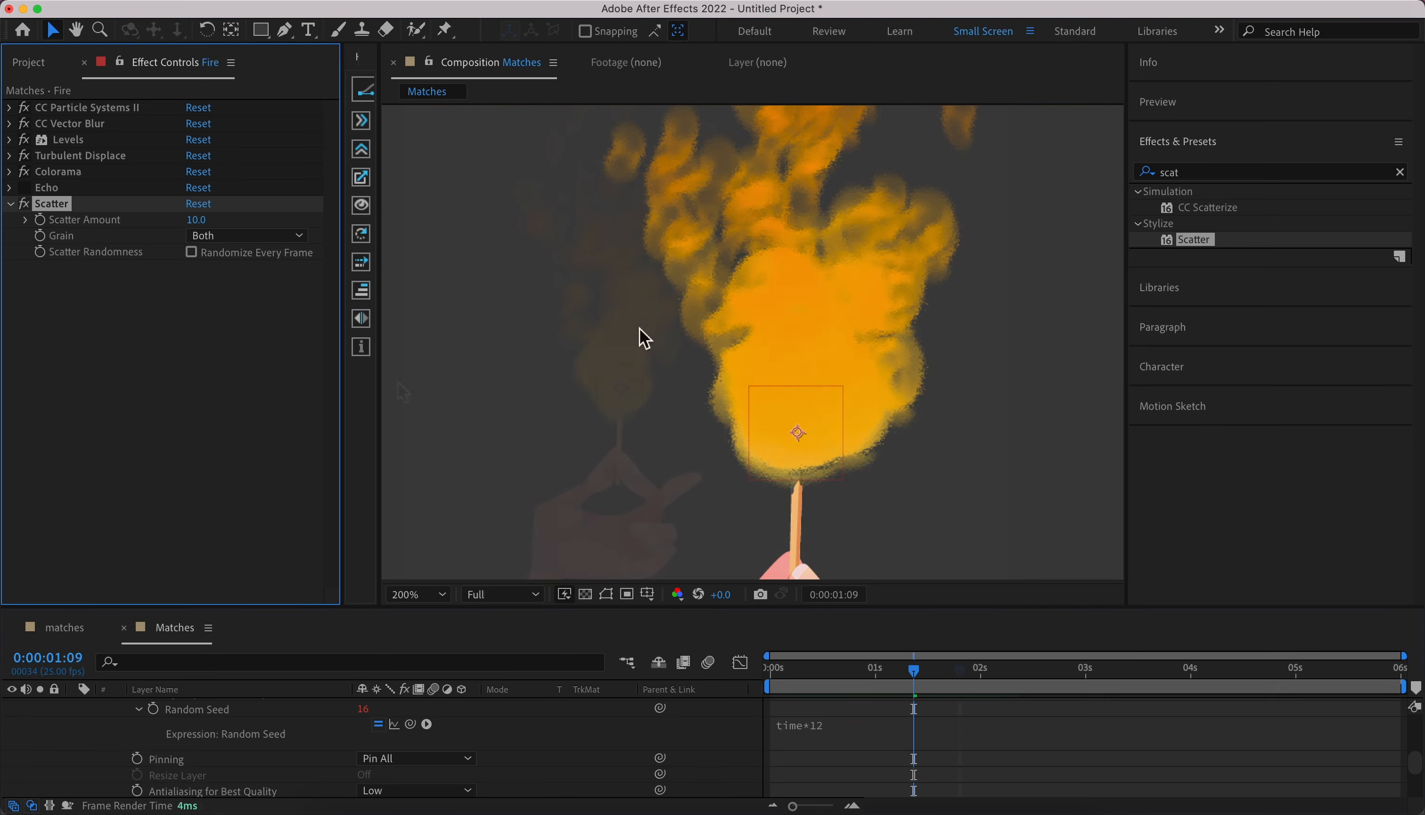
{"action": "key", "text": "space"}
- Reduce CC Particle Systems II's Longevity to 0.9 seconds and play the animation from the start
{"action": "left_click", "coordinate": [11, 108]}
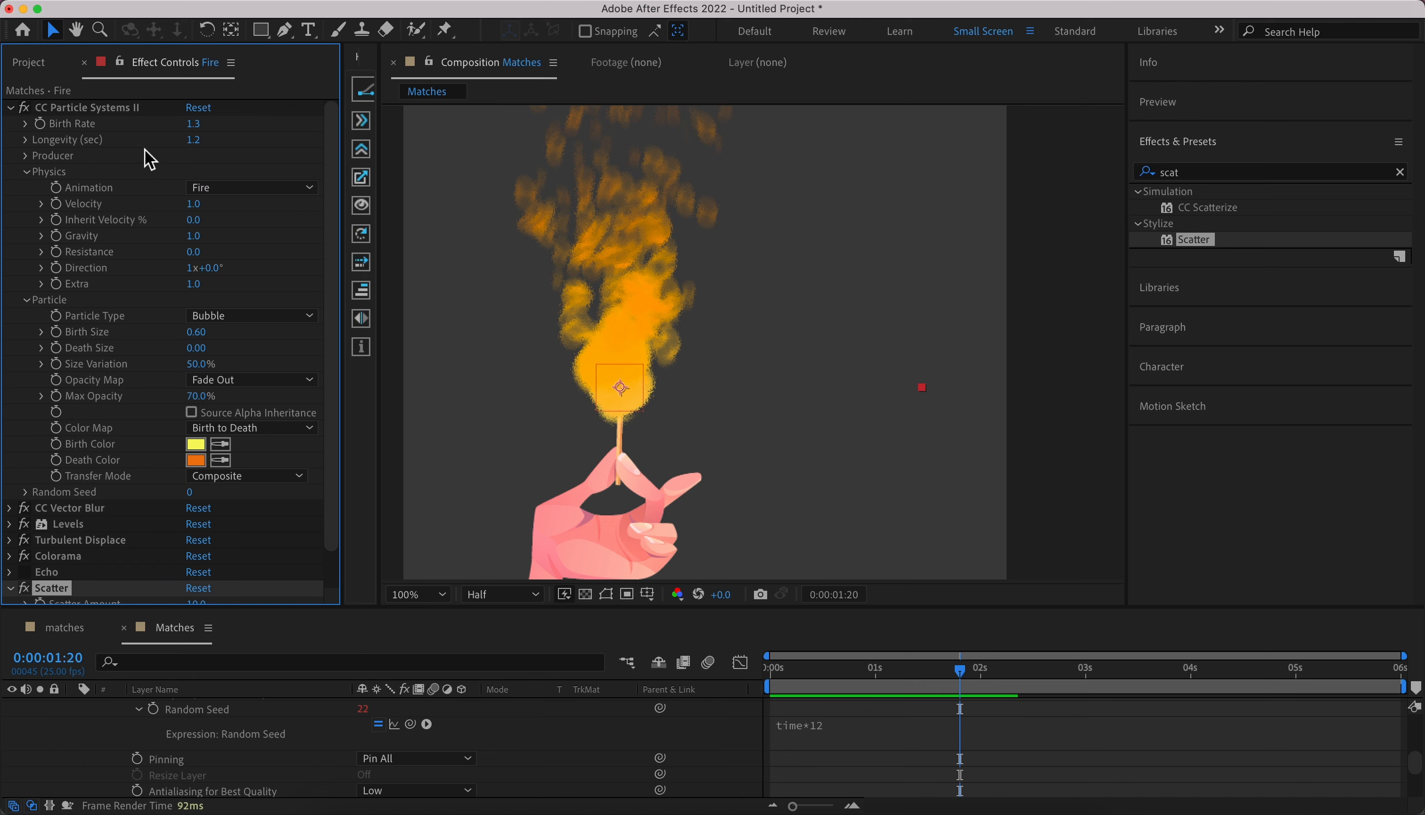
{"action": "left_click_drag", "start_coordinate": [190, 142], "coordinate": [187, 144]}
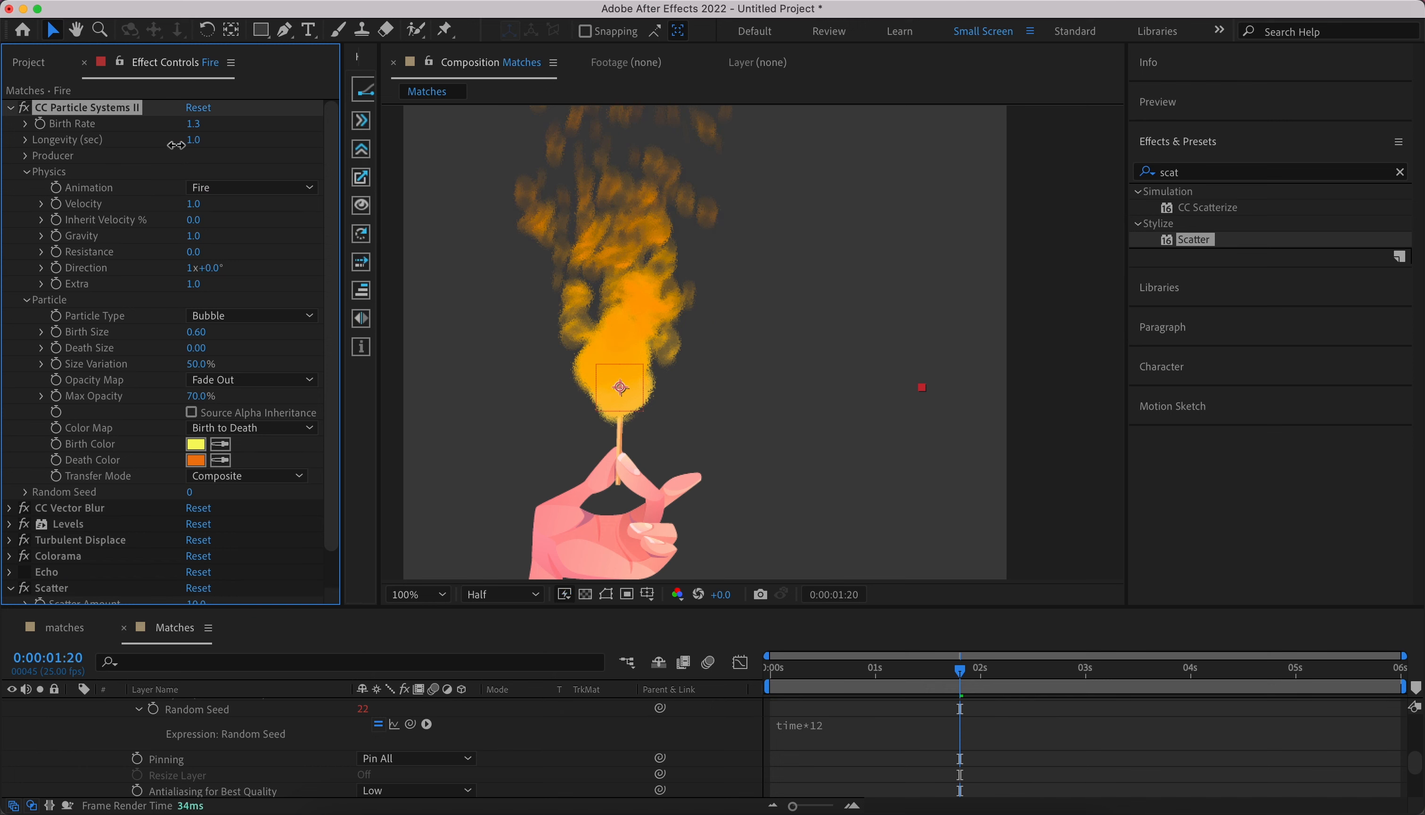
{"action": "left_click_drag", "start_coordinate": [176, 145], "coordinate": [172, 145]}
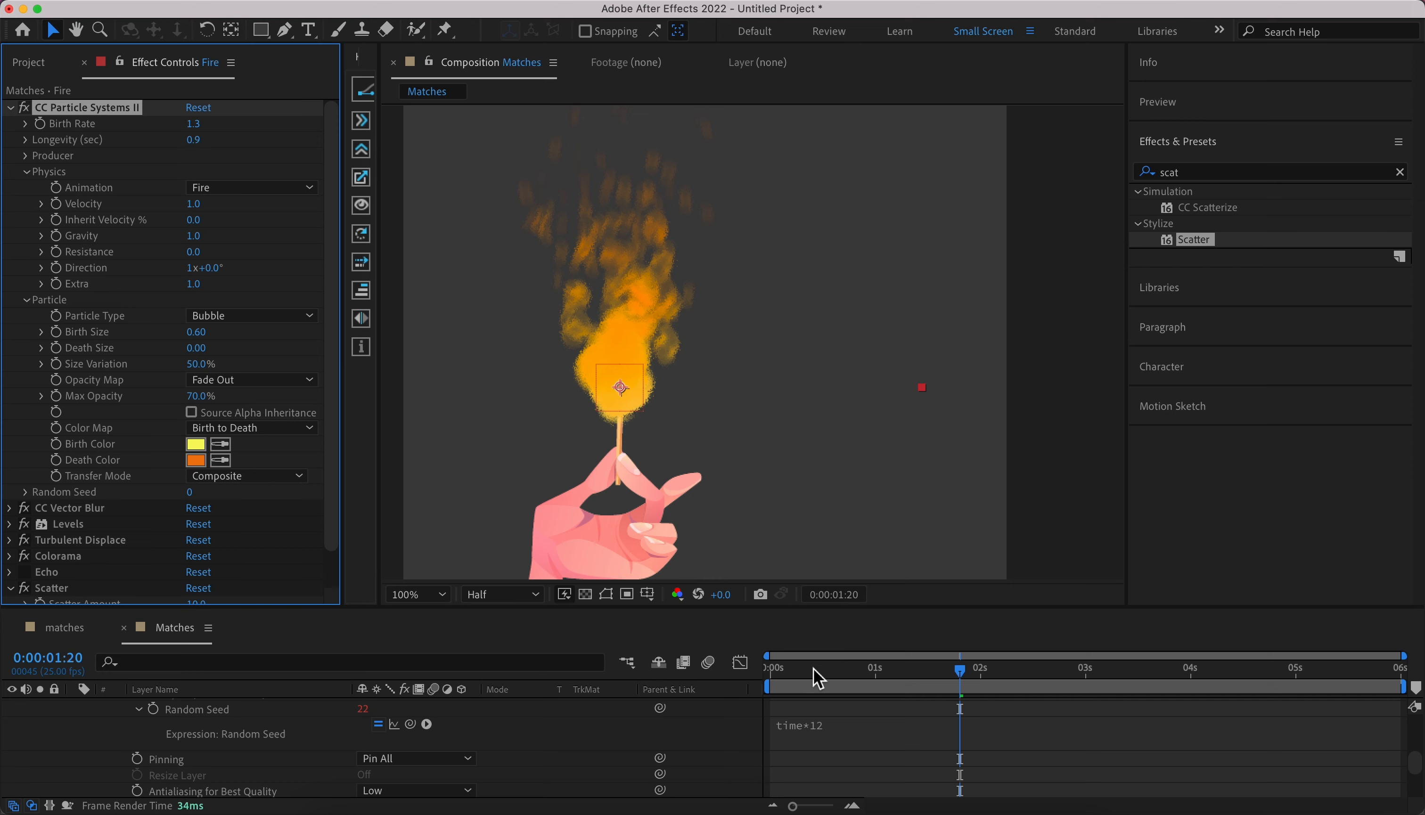
{"action": "left_click_drag", "start_coordinate": [813, 667], "coordinate": [770, 667]}
{"action": "key", "text": "space"}
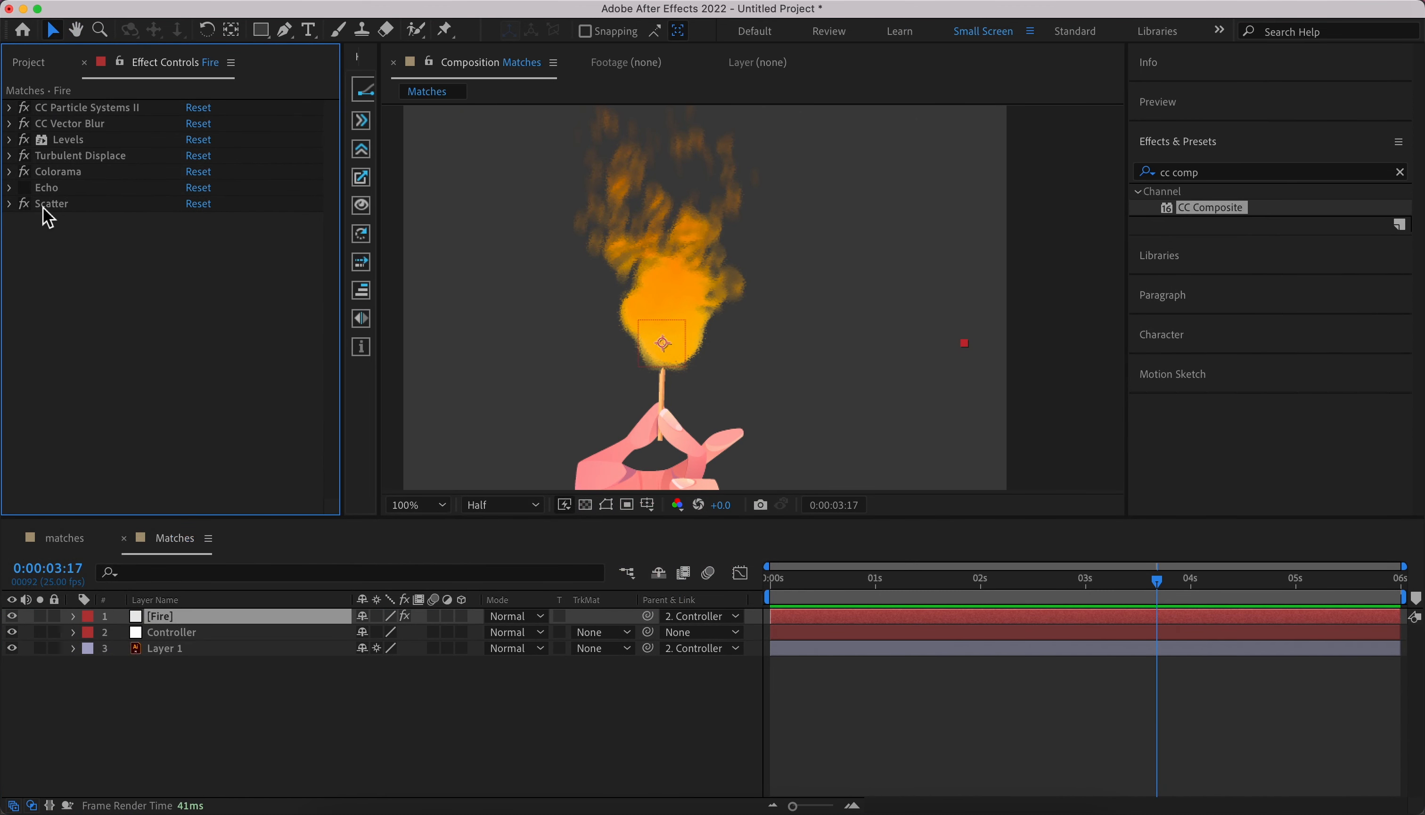
- Toggle the Echo and Scatter effects to compare the flame with and without them, leaving only Scatter enabled
{"action": "left_click", "coordinate": [25, 189]}
{"action": "left_click", "coordinate": [25, 189]}
{"action": "left_click", "coordinate": [24, 204]}
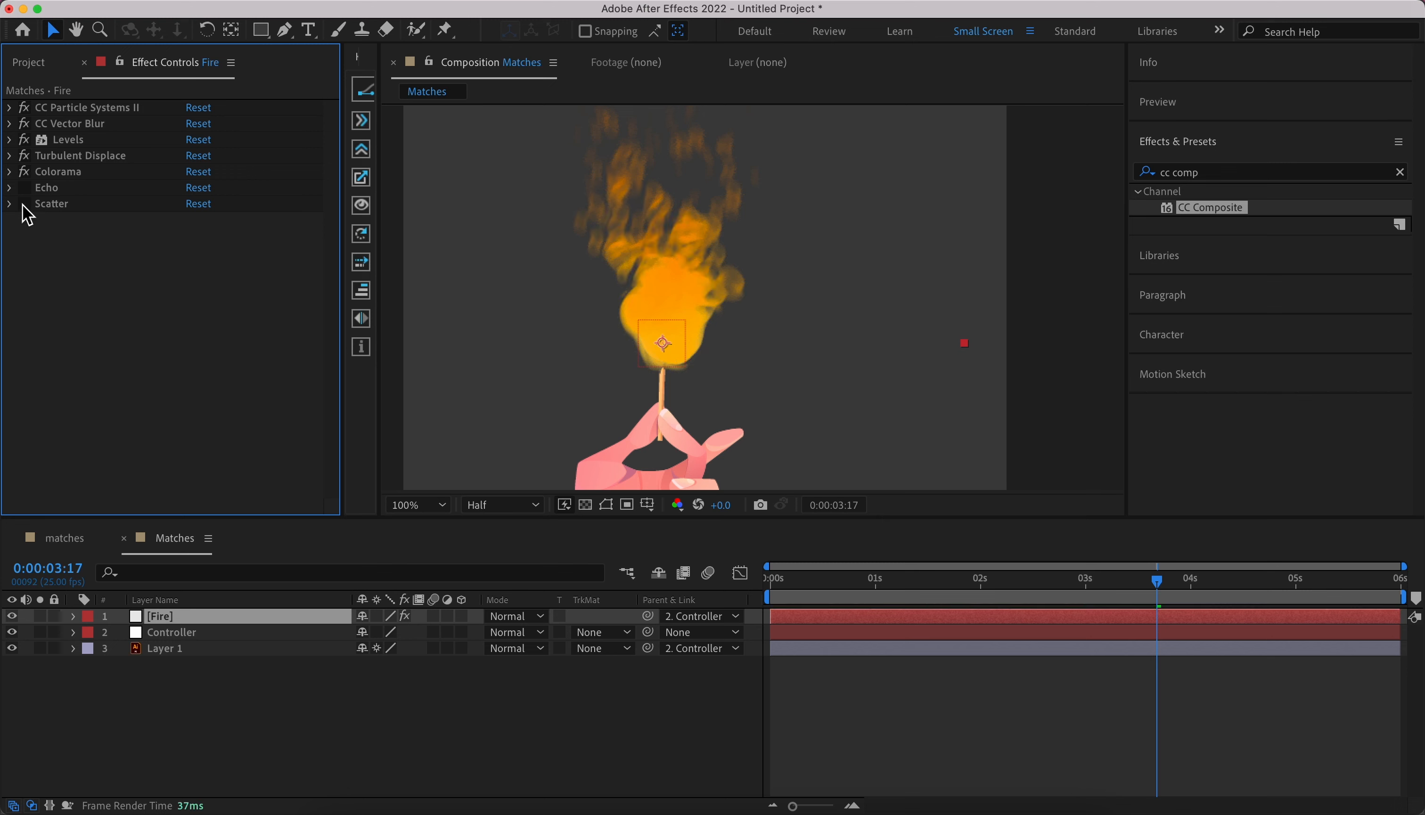
{"action": "left_click", "coordinate": [24, 204]}
- Return to the first frame and apply Easy Ease to both Position keyframes of the Controller layer
{"action": "left_click_drag", "start_coordinate": [781, 588], "coordinate": [761, 607]}
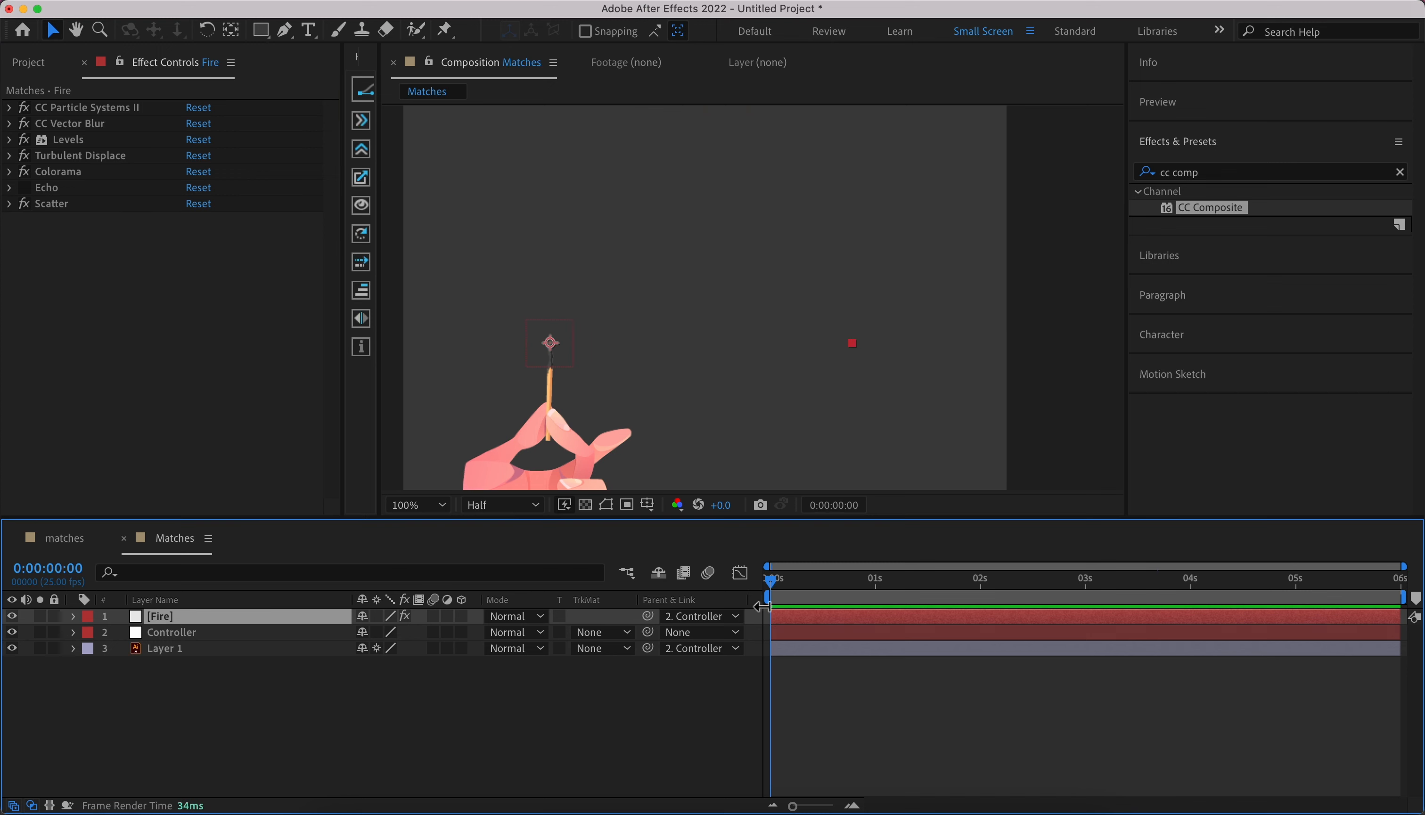
{"action": "left_click", "coordinate": [797, 632]}
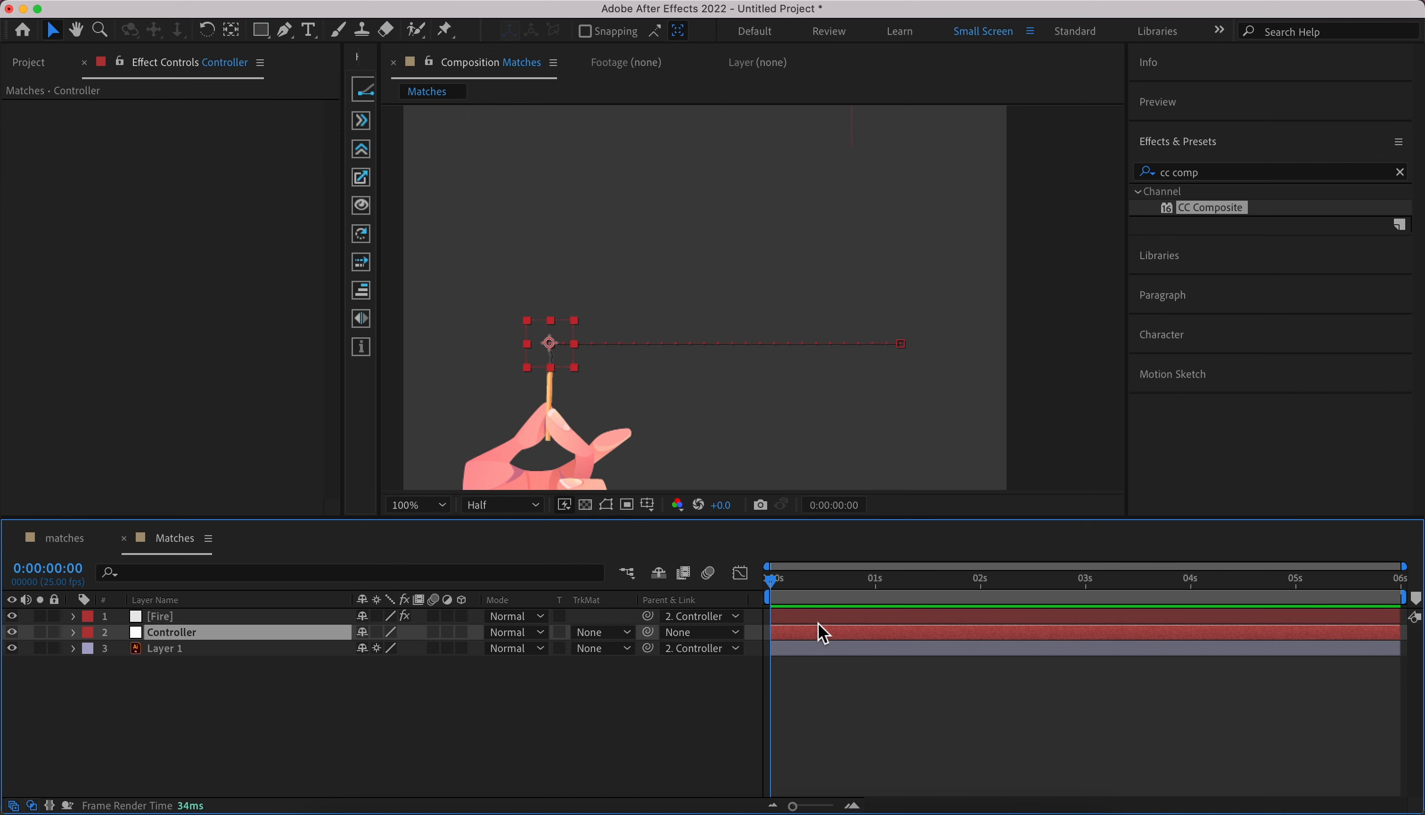
{"action": "key", "text": "p"}
{"action": "left_click_drag", "start_coordinate": [899, 646], "coordinate": [725, 719]}
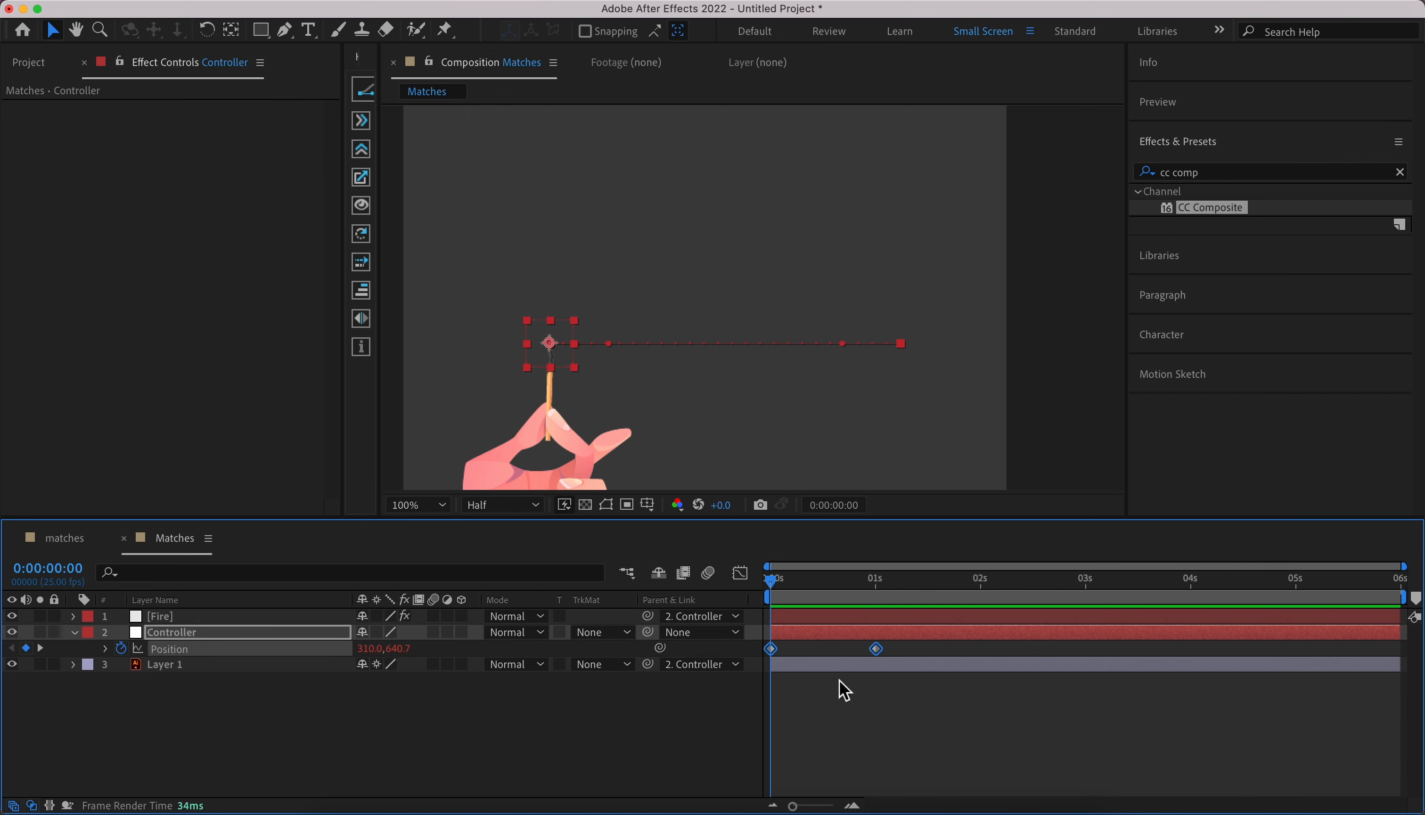
{"action": "right_click", "coordinate": [882, 650]}
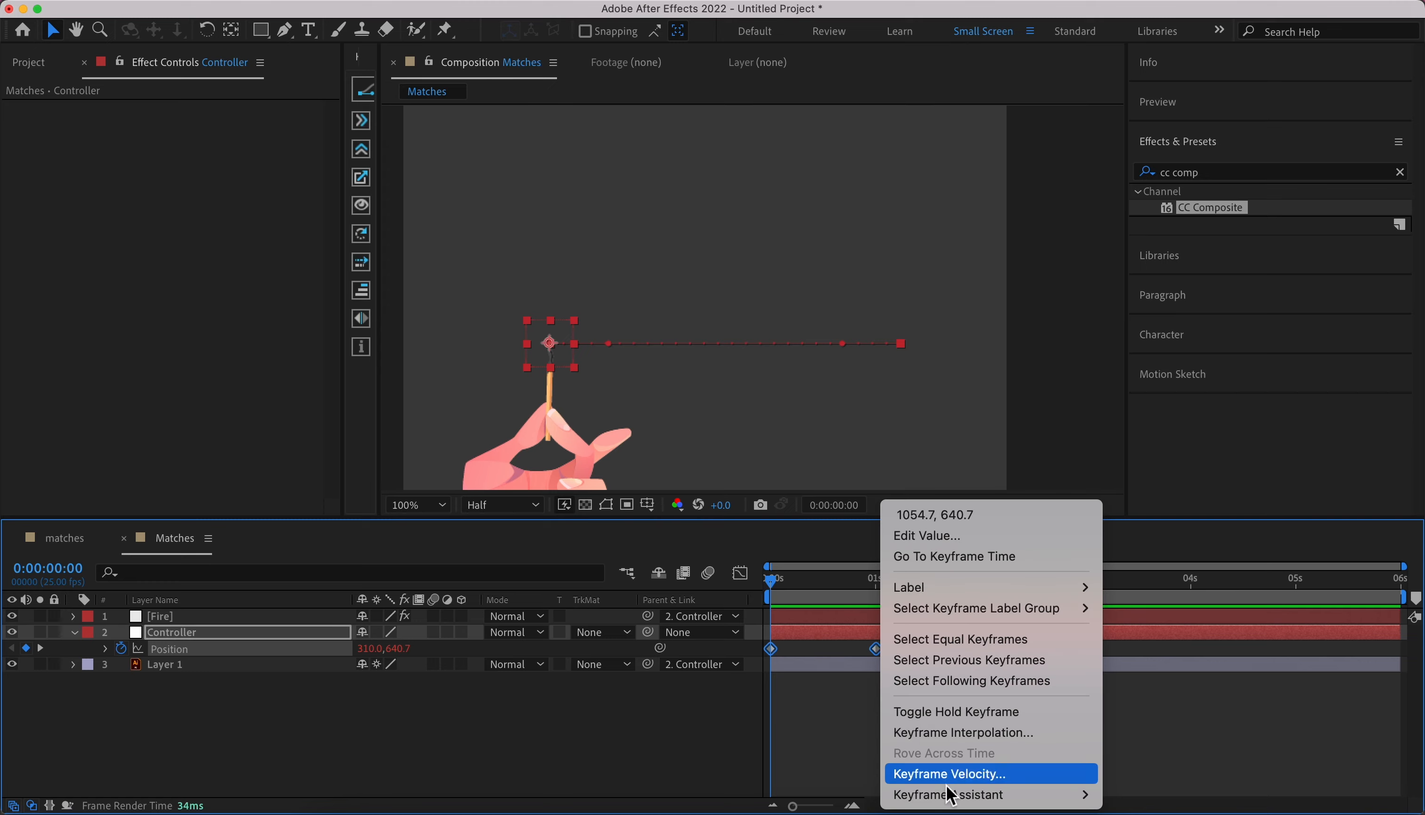
{"action": "mouse_move", "coordinate": [964, 794]}
{"action": "left_click", "coordinate": [1115, 673]}
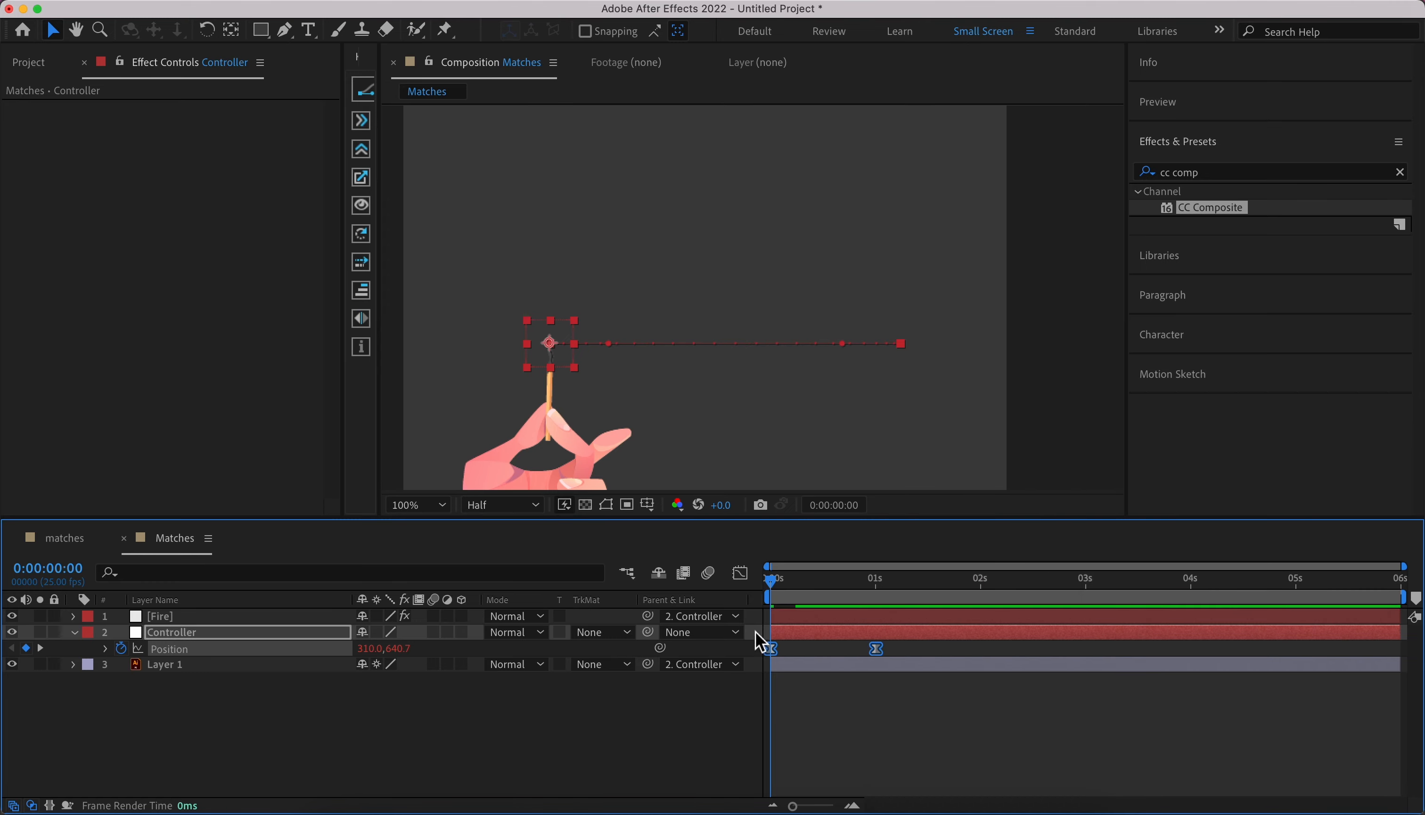
- Reshape the Controller's Position speed curve to peak early and slow gradually into the second keyframe, and play the animation
{"action": "left_click", "coordinate": [741, 575]}
{"action": "left_click_drag", "start_coordinate": [910, 696], "coordinate": [845, 756]}
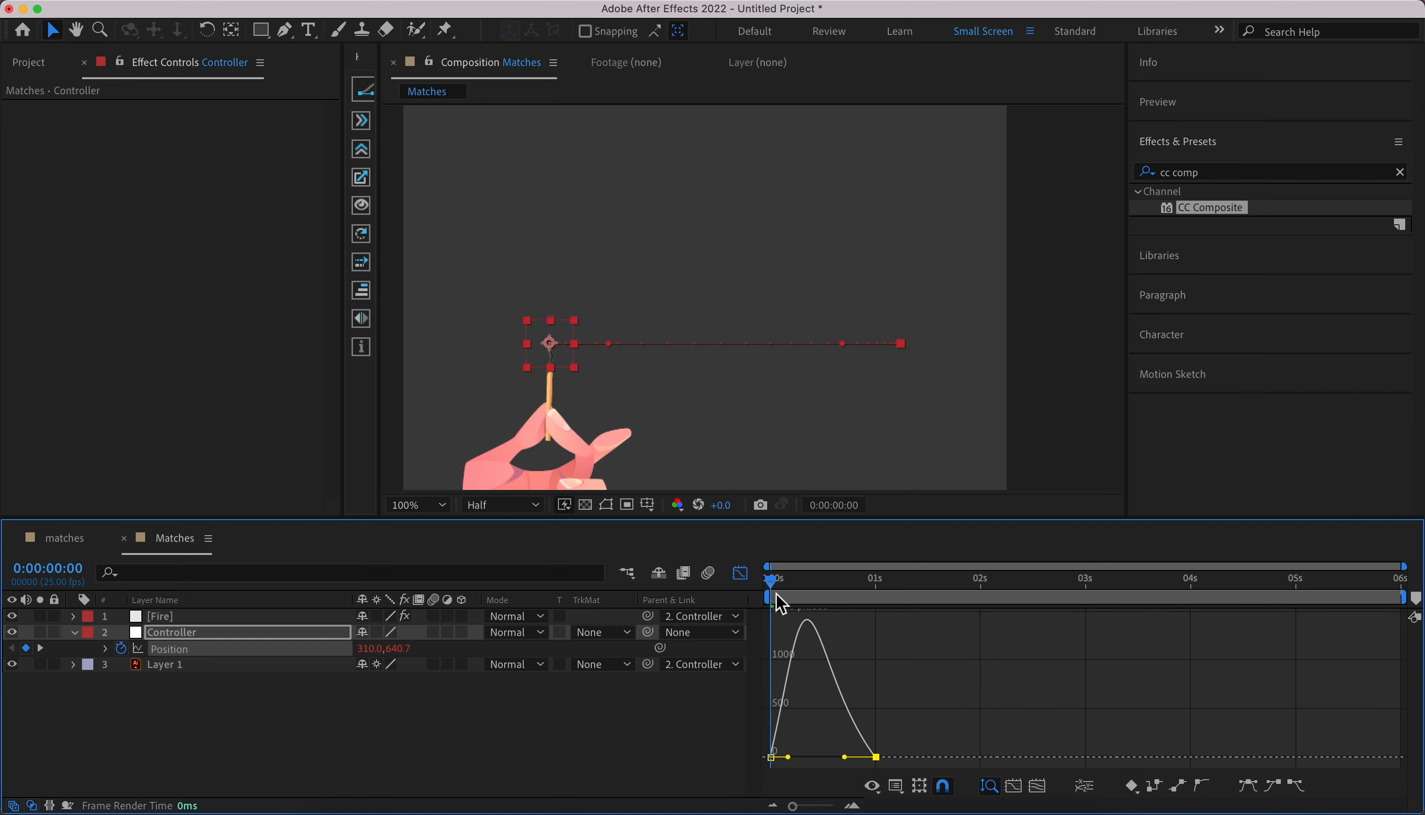
{"action": "left_click", "coordinate": [740, 573]}
{"action": "key", "text": "space"}
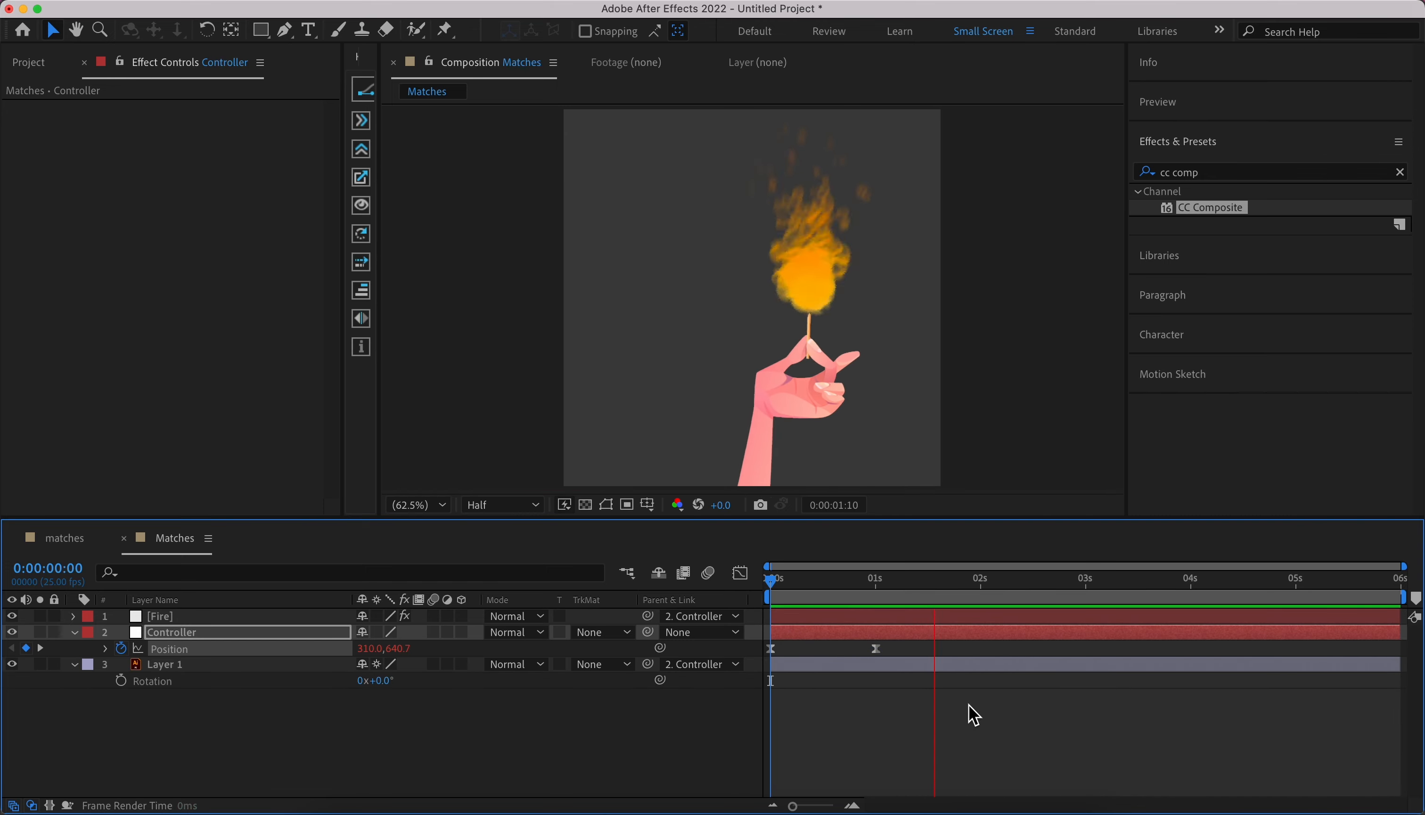